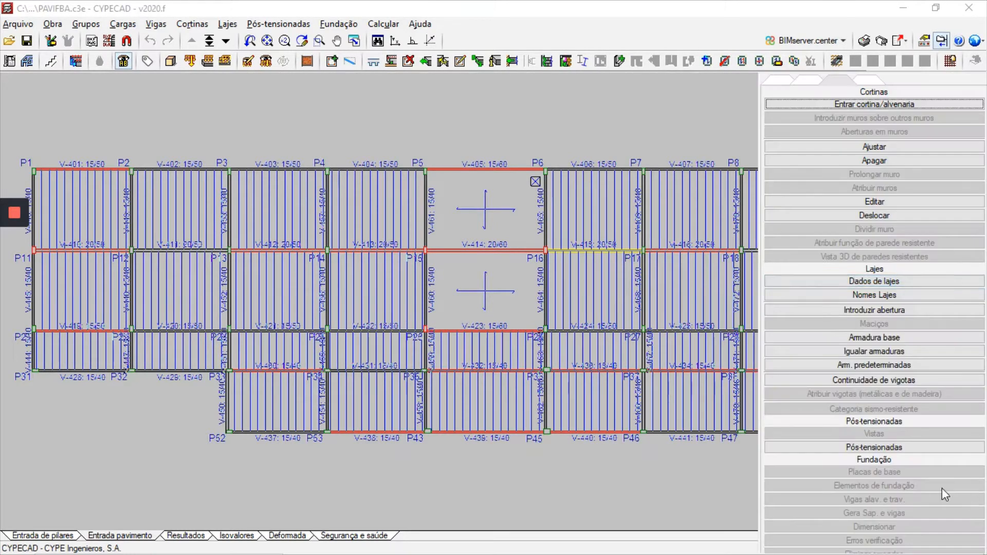
Display the loads on the COBERTURA floor plan
click(926, 488)
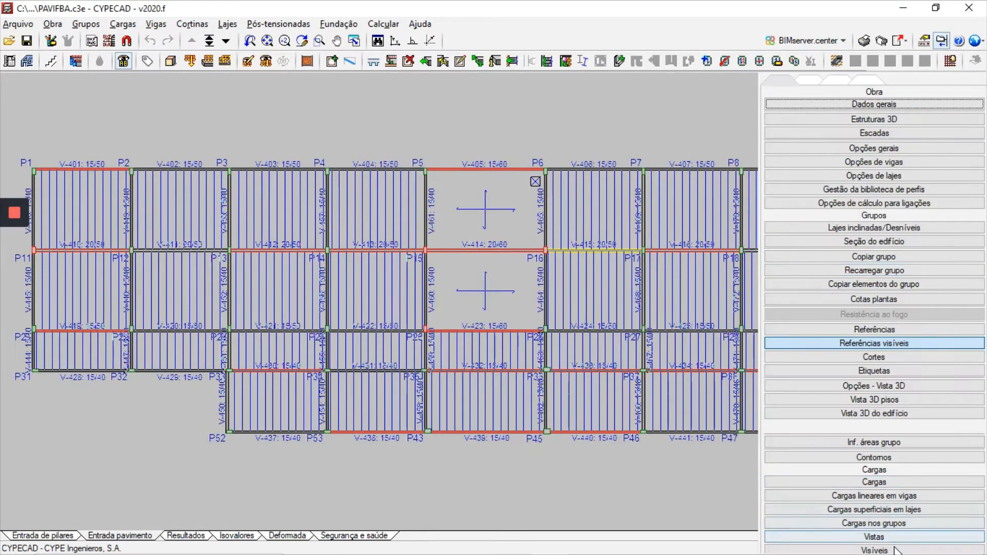
click(874, 535)
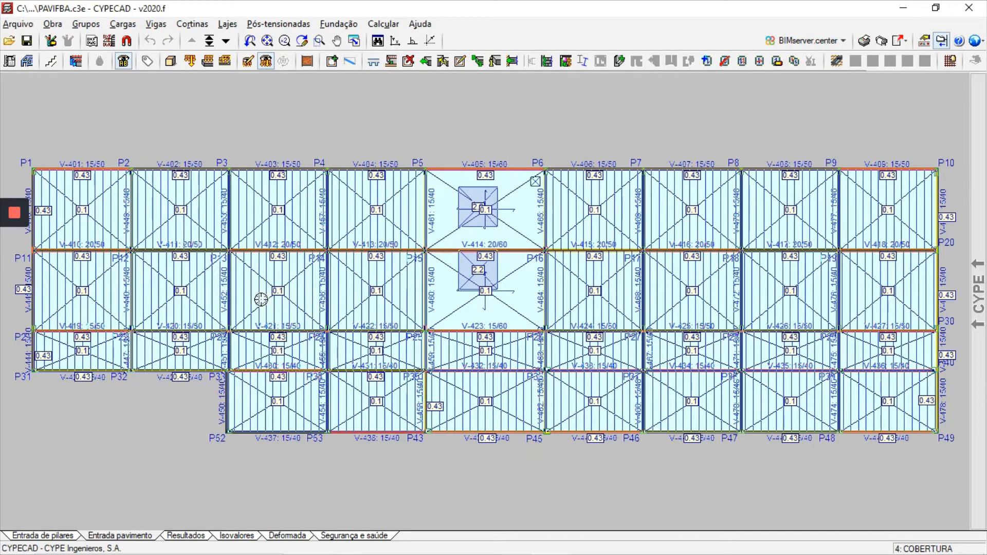
Save the project and compress it into the file PAVIFBA.cyp
click(26, 40)
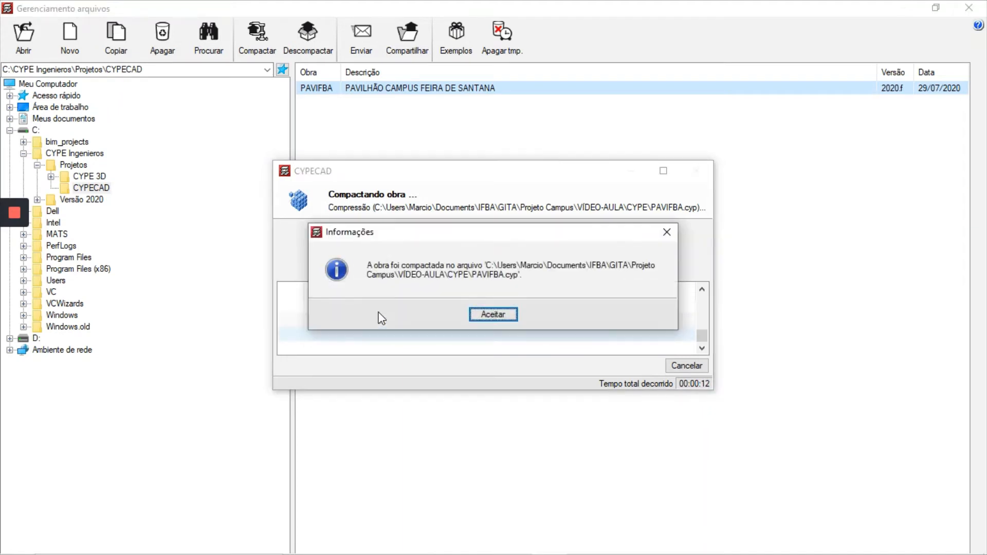
click(490, 316)
key(Escape)
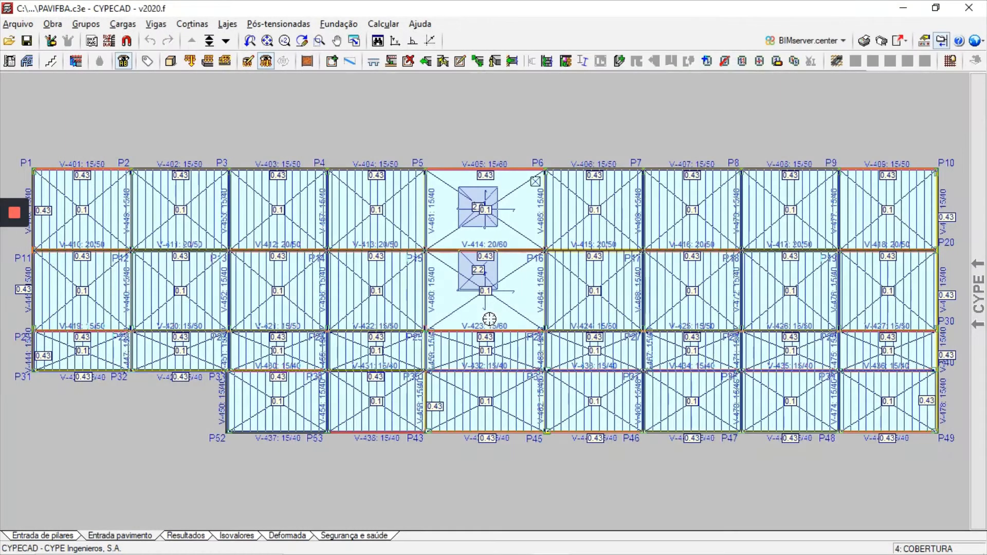
Hide the loads on the COBERTURA floor plan
mouse_move(978, 293)
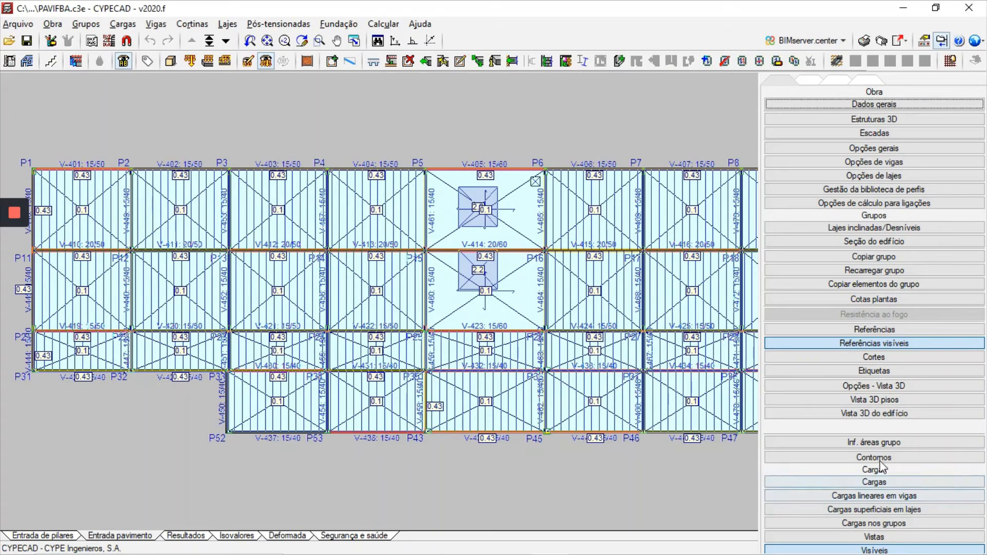
click(874, 550)
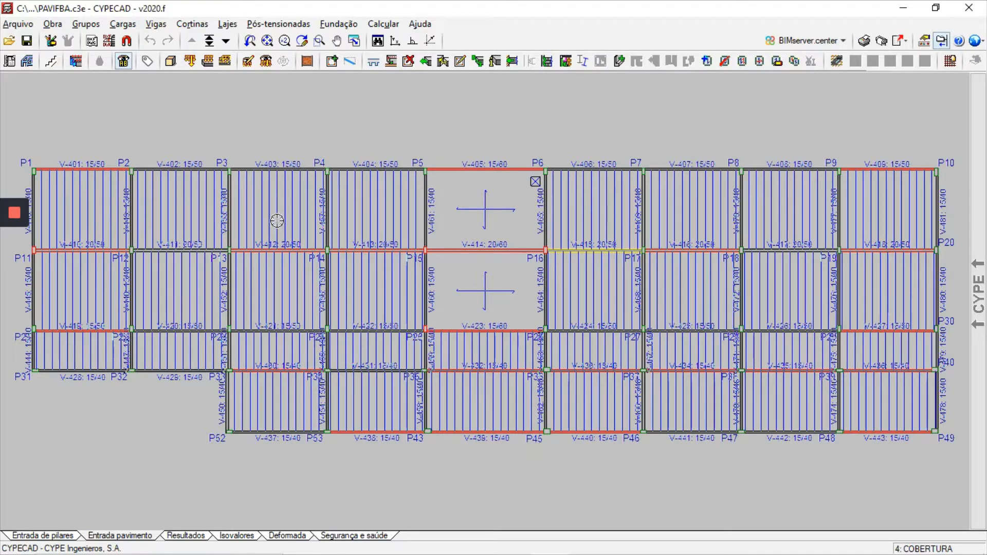
Switch to the calculation results and open the beam line V-401 to V-409 (group 4, V 1) in the beam editor
click(203, 537)
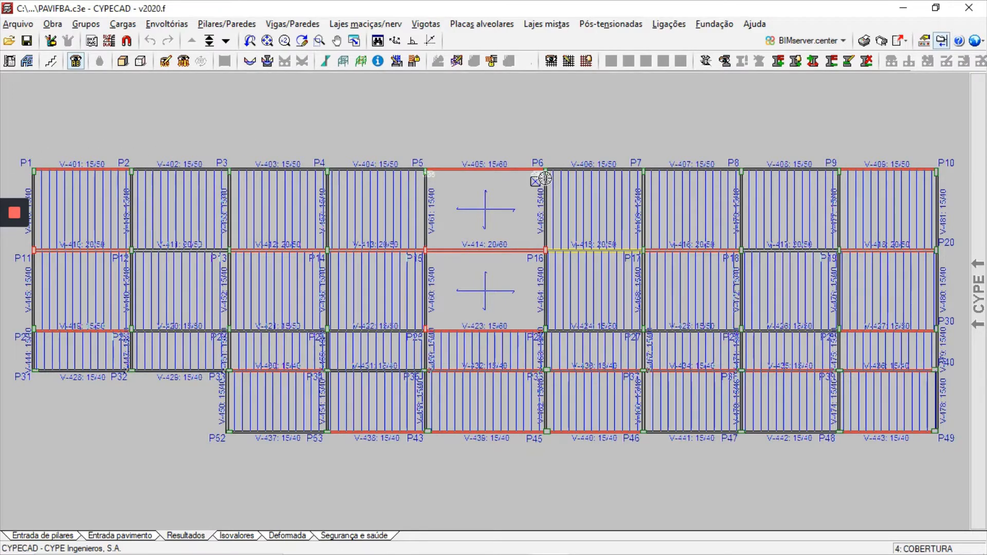
click(292, 24)
click(317, 65)
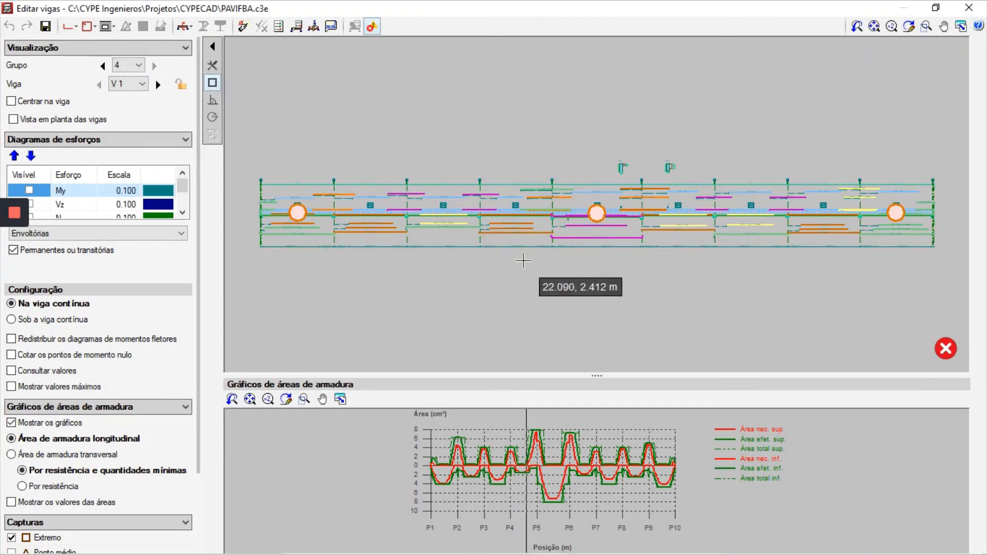
scroll(251, 205, up, 1)
scroll(252, 208, up, 4)
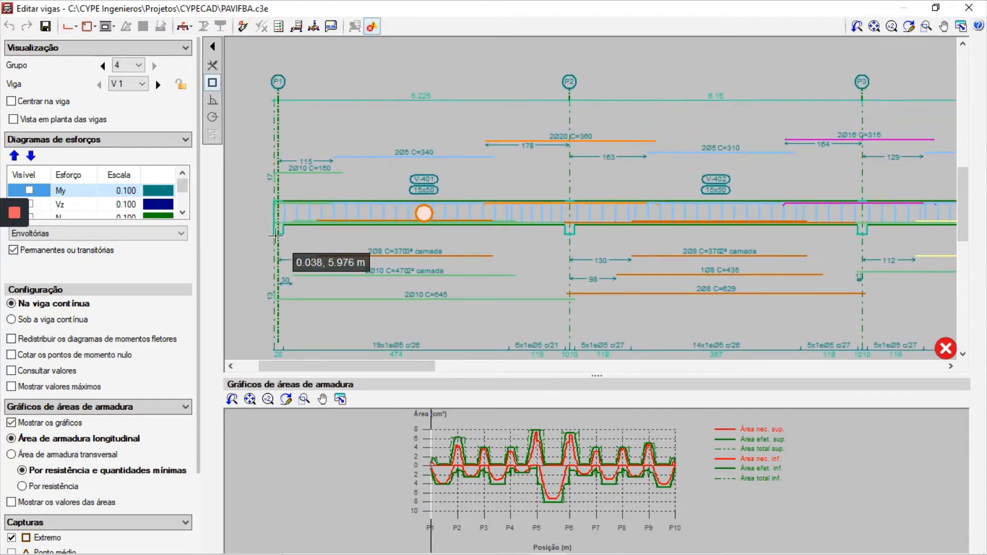
scroll(276, 236, up, 1)
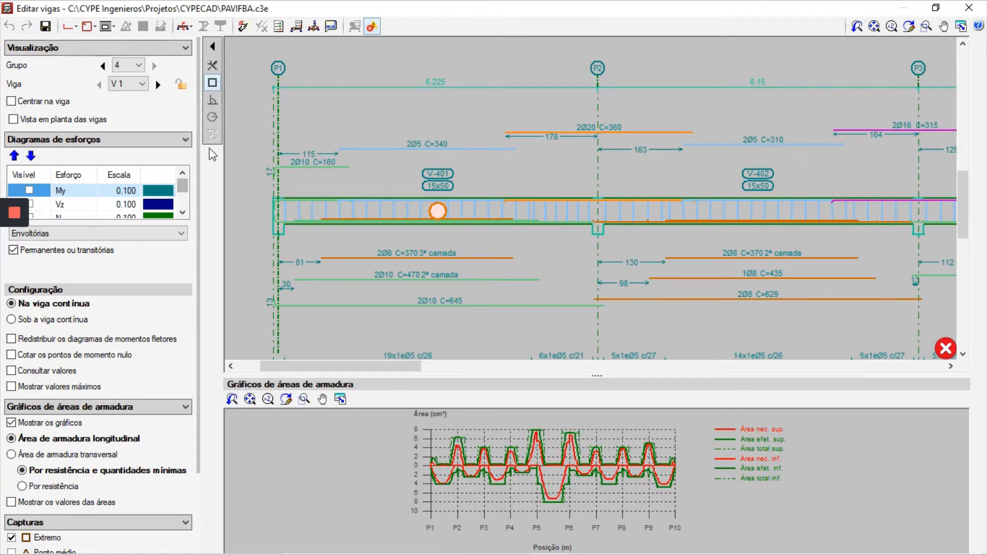
Inspect the My and Vz force diagrams along the beam, showing and hiding each one in turn
click(30, 191)
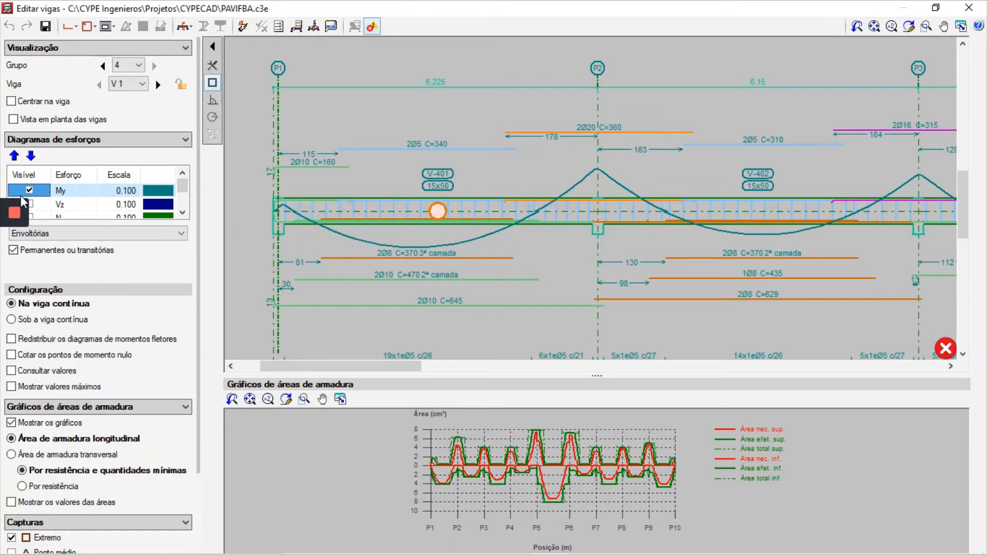
click(30, 192)
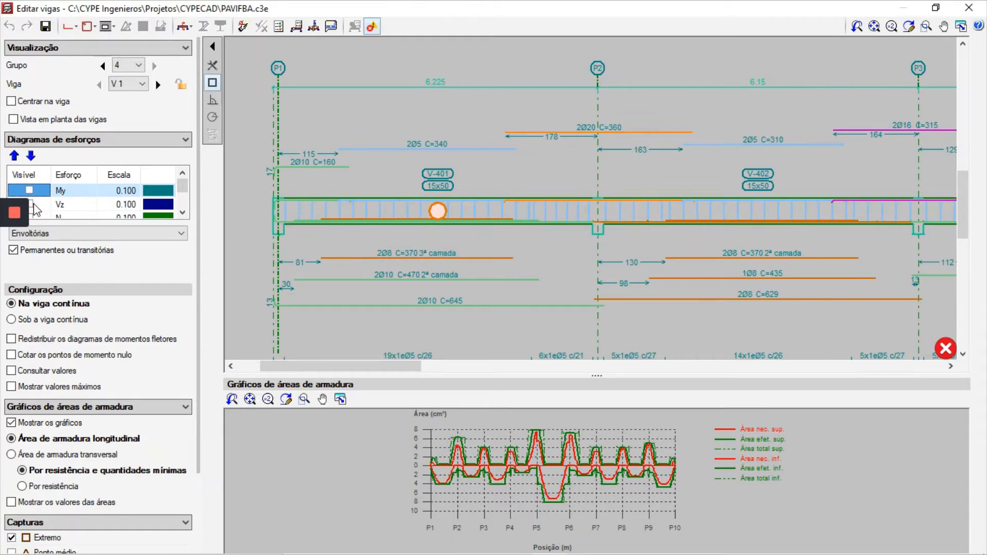
scroll(47, 209, down, 2)
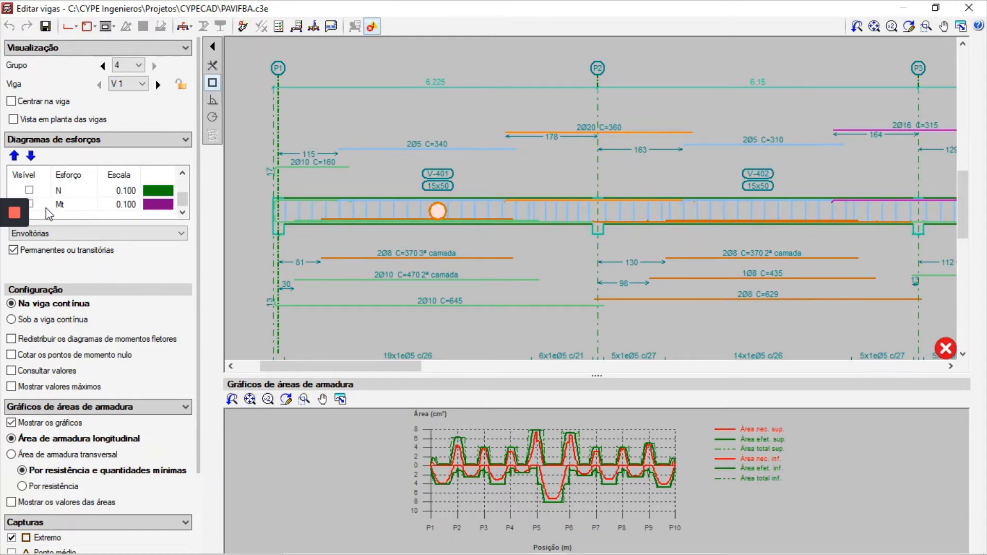
mouse_move(183, 200)
mouse_down()
mouse_move(183, 178)
mouse_move(181, 202)
mouse_move(182, 191)
mouse_up()
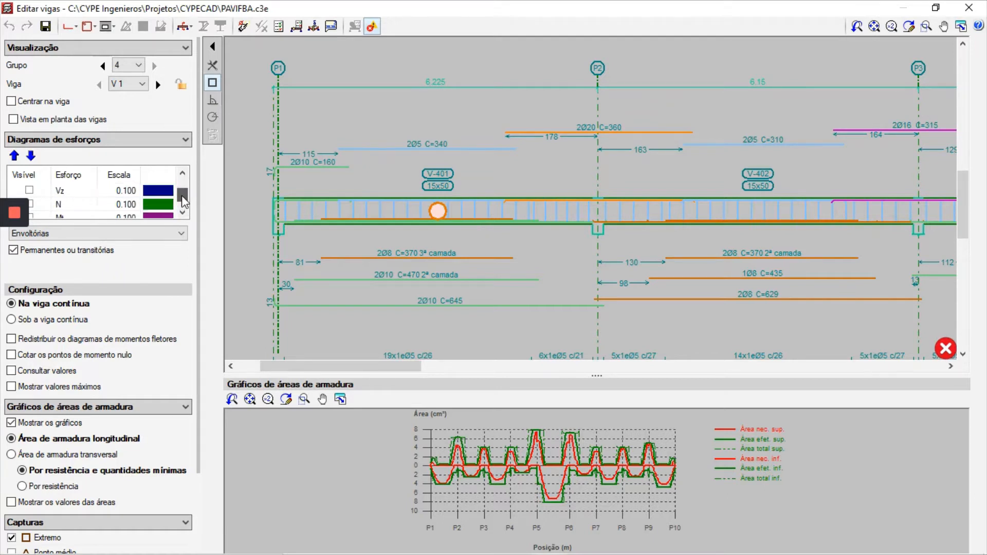
click(29, 190)
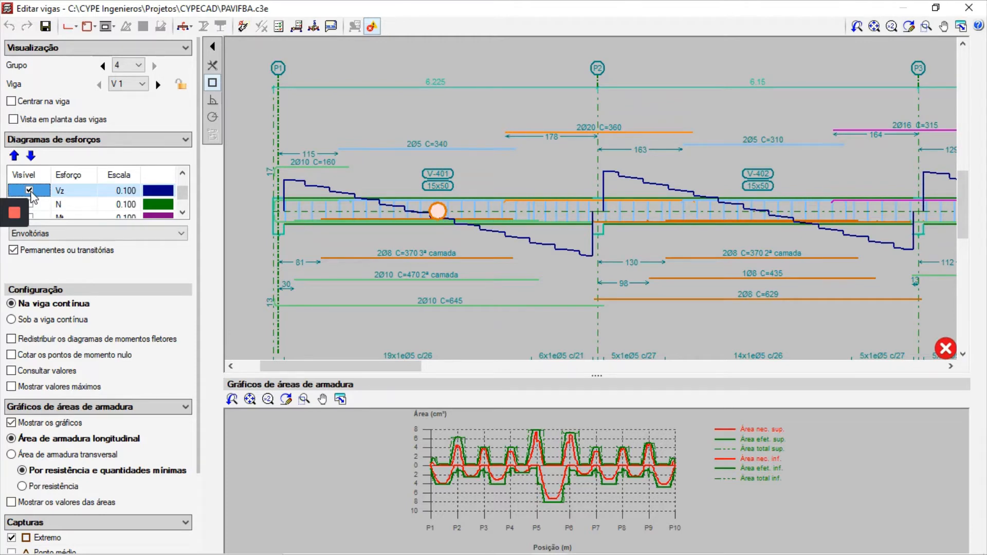
click(29, 190)
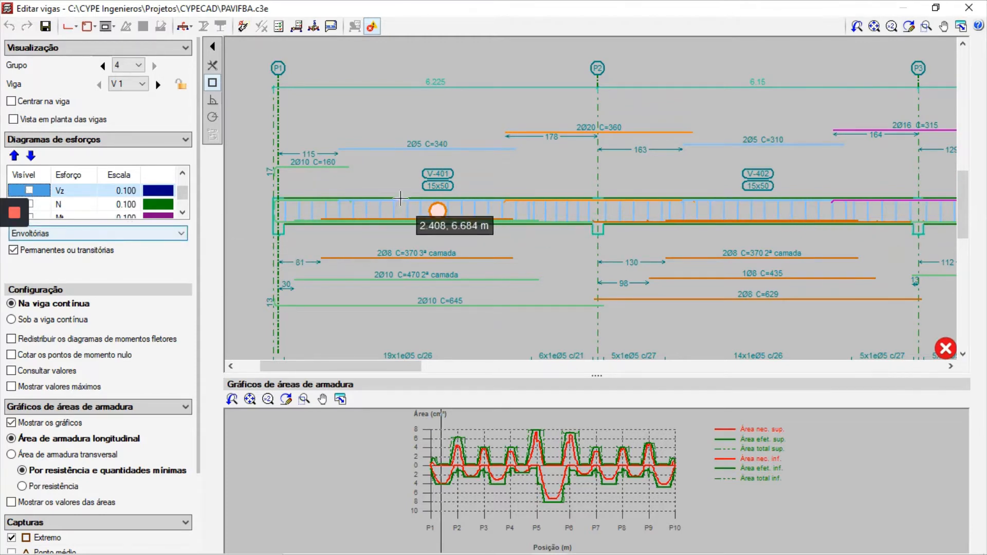
Change the diameter of the two bottom base bars in span V-401 to Ø12.5
mouse_move(437, 210)
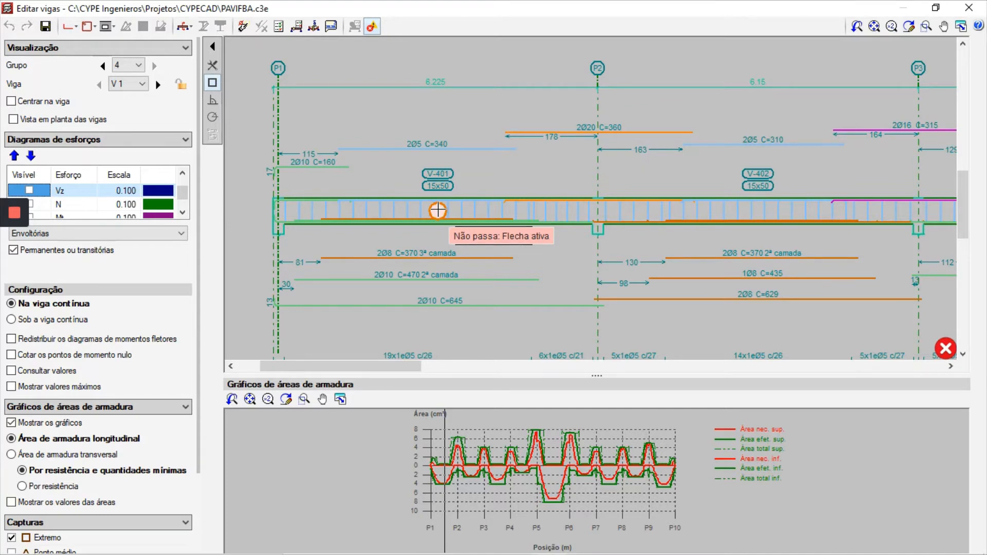
click(69, 25)
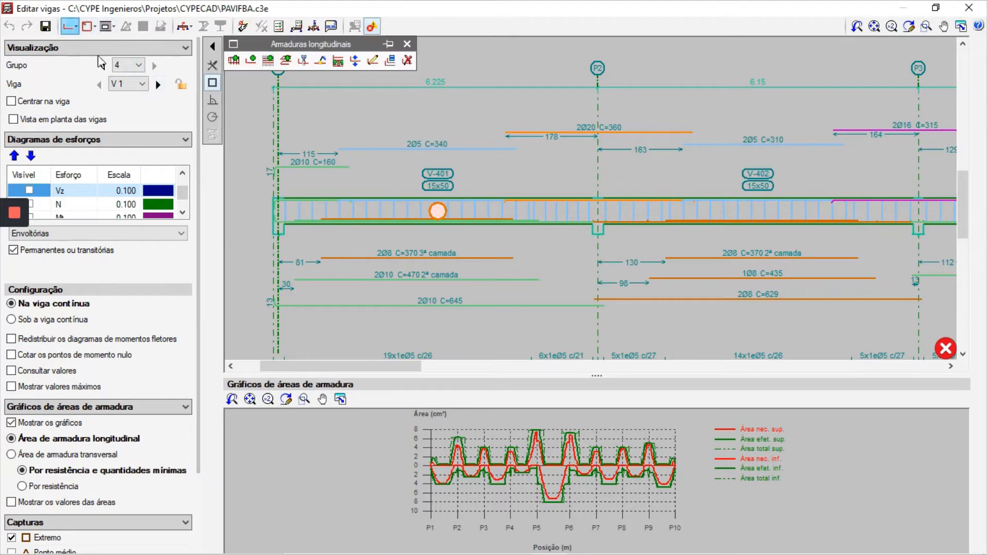
click(373, 61)
click(434, 306)
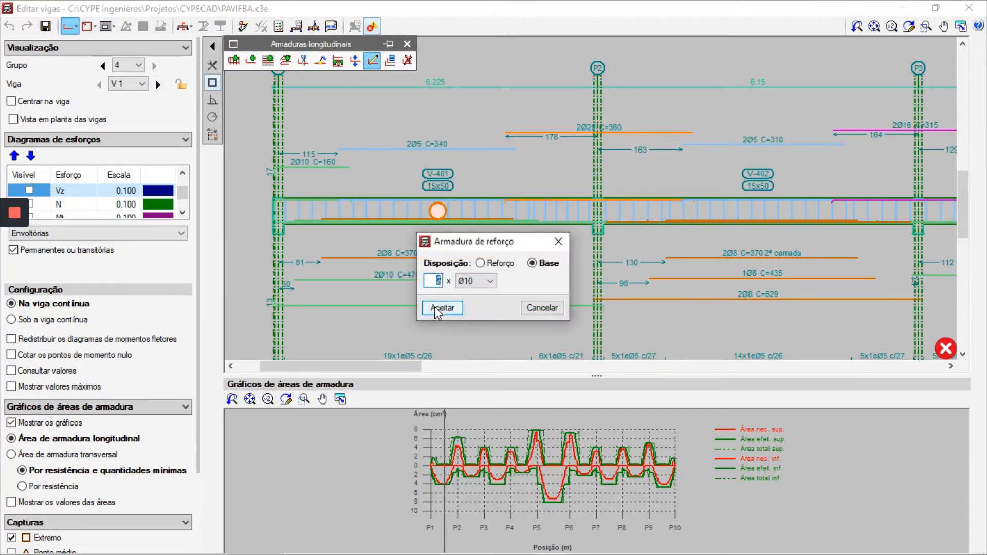
click(458, 282)
click(462, 313)
click(443, 307)
Delete the third-layer 2Ø8 bottom bars from span V-401 and recheck the beam
click(407, 60)
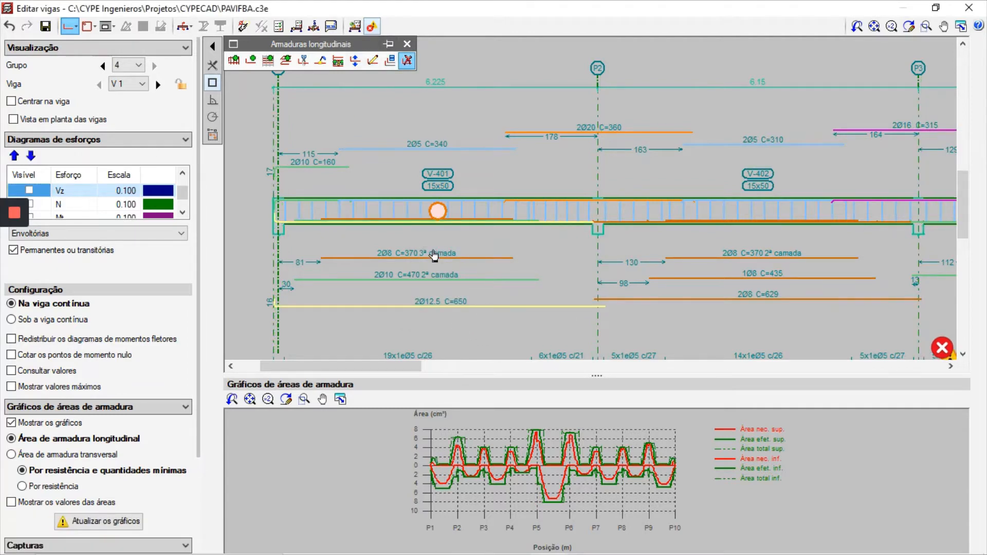
click(434, 255)
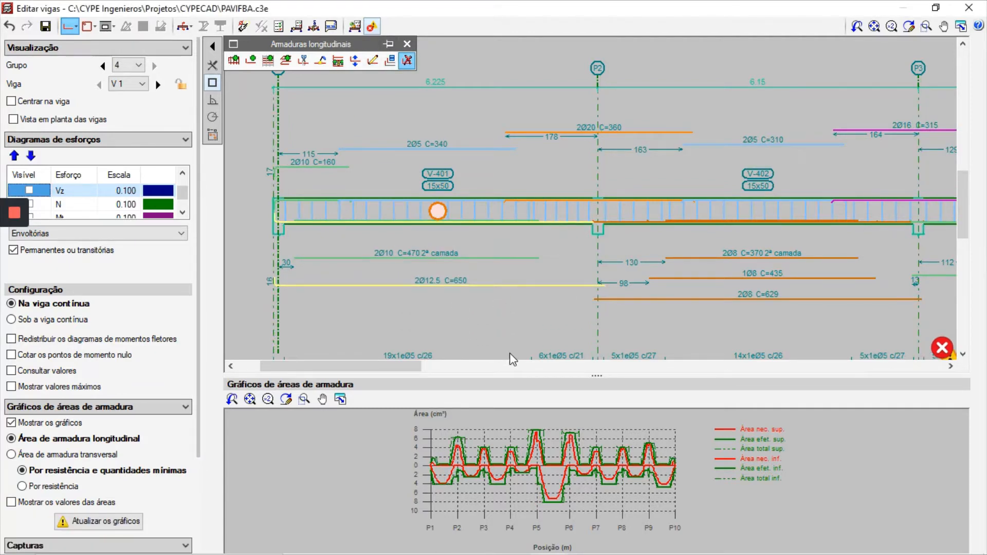
click(354, 27)
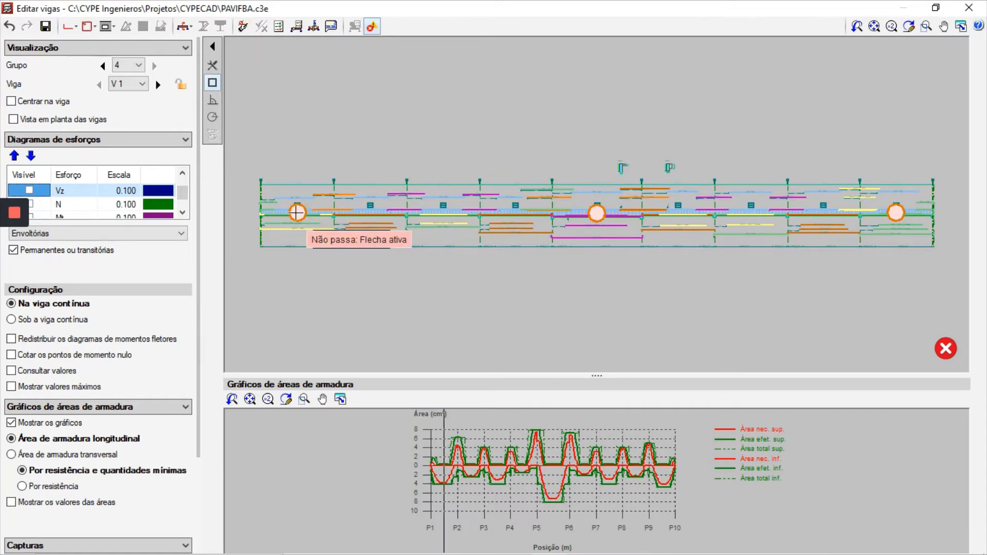
Change the second-layer bottom reinforcement of span V-401 to 2Ø12.5 and recheck the beam
click(926, 26)
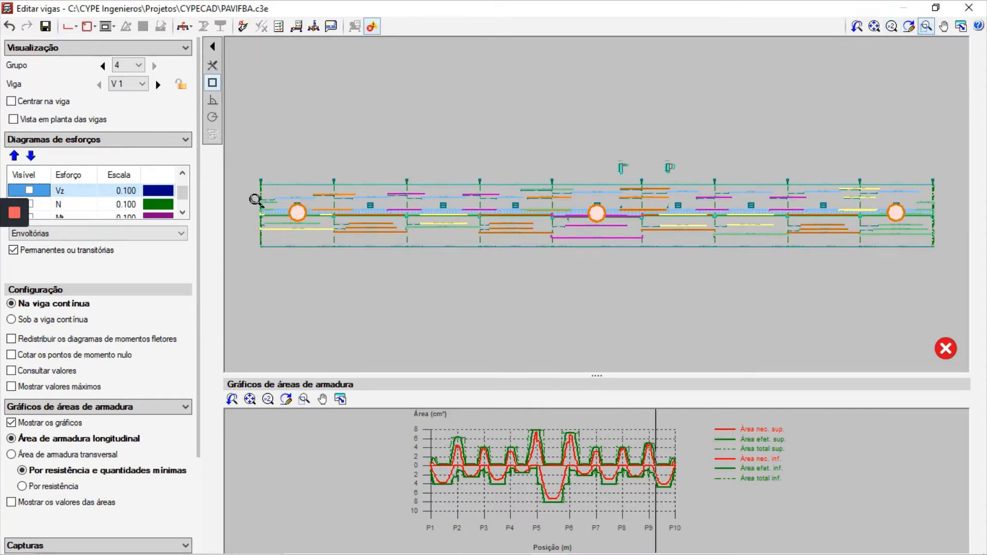
drag(259, 183, 350, 244)
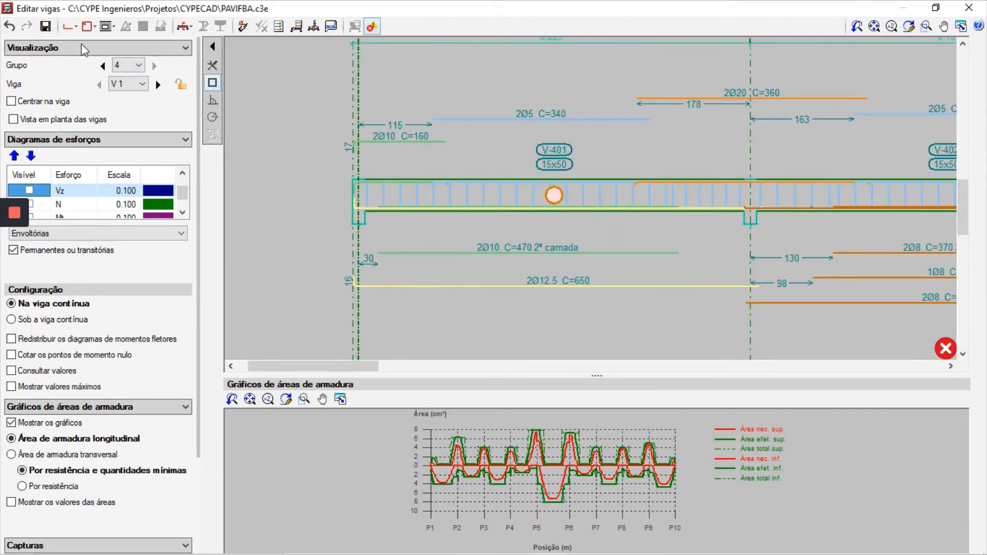
click(69, 26)
click(373, 60)
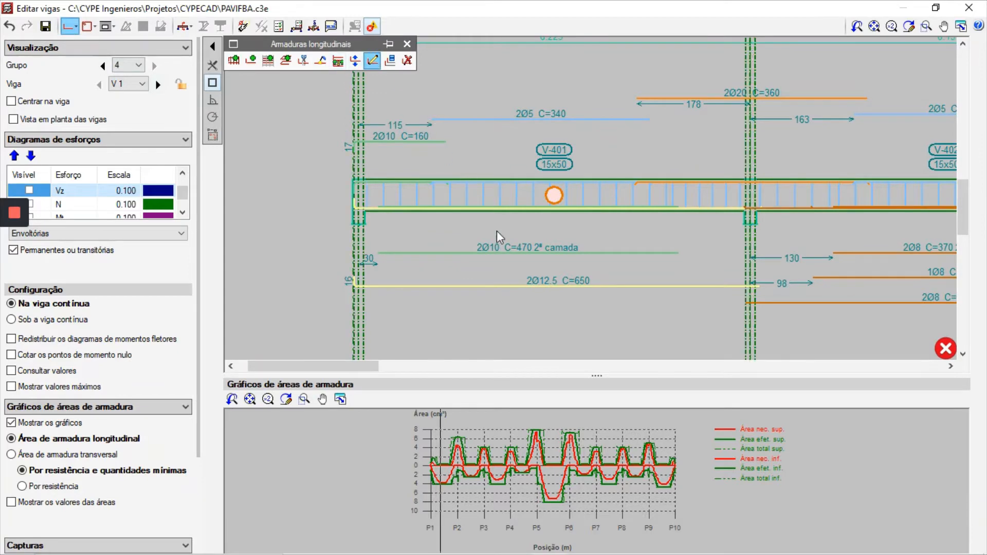
click(494, 249)
click(488, 282)
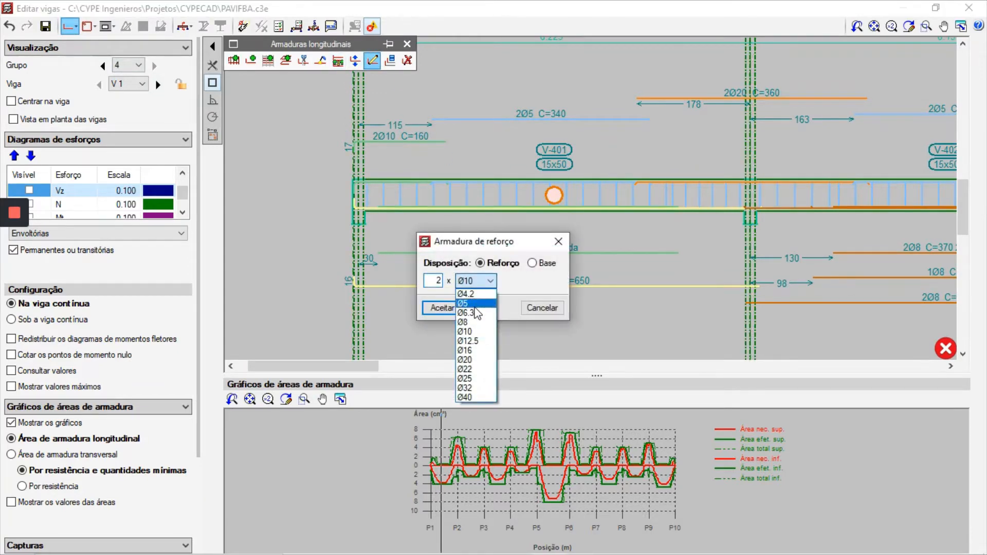
click(476, 341)
key(Return)
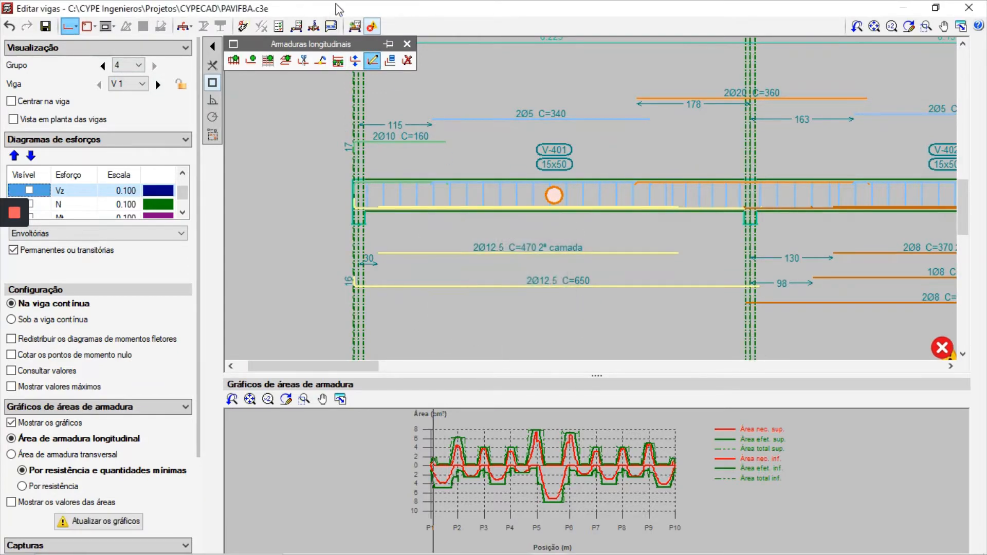
click(355, 26)
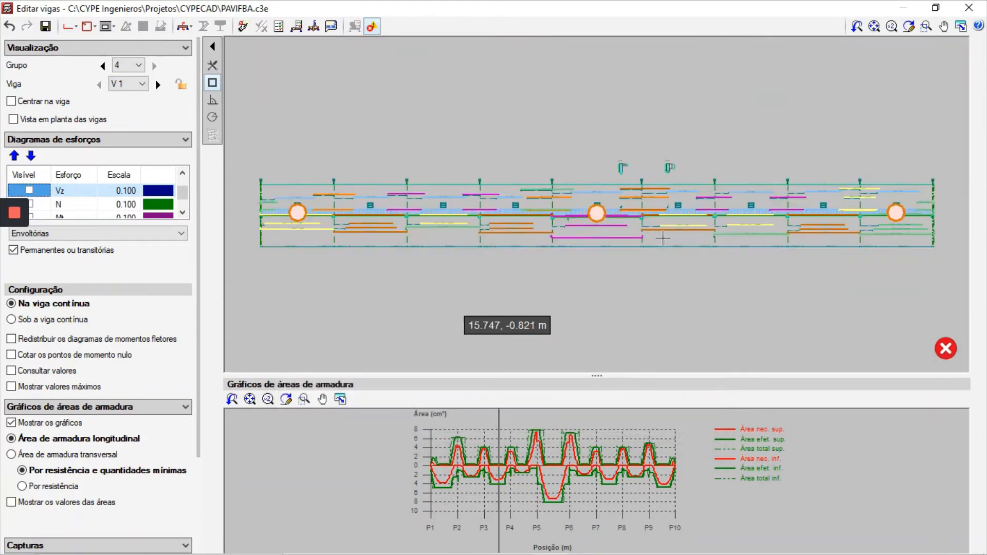
Increase the bottom base reinforcement of span V-401 to 3Ø12.5 and recheck the beam
click(926, 26)
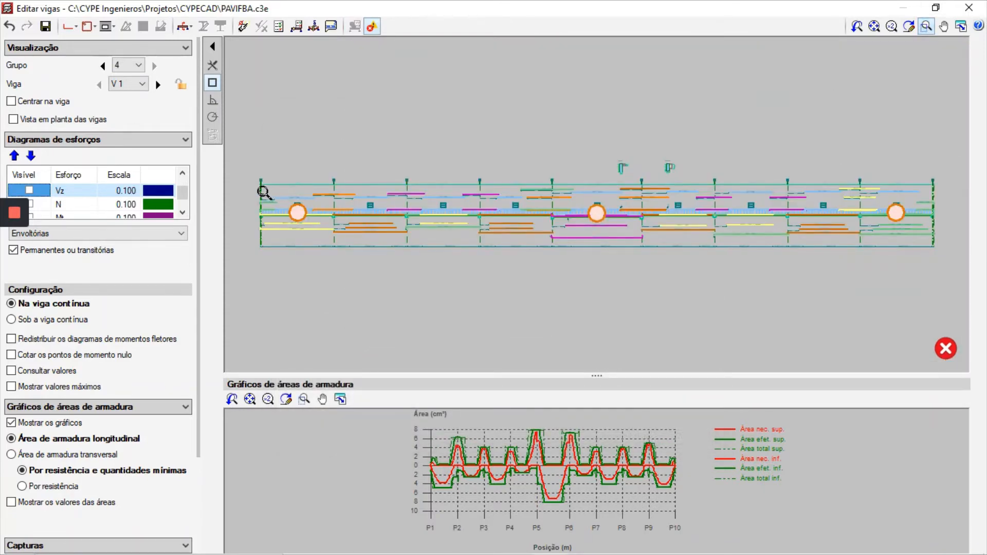
click(338, 251)
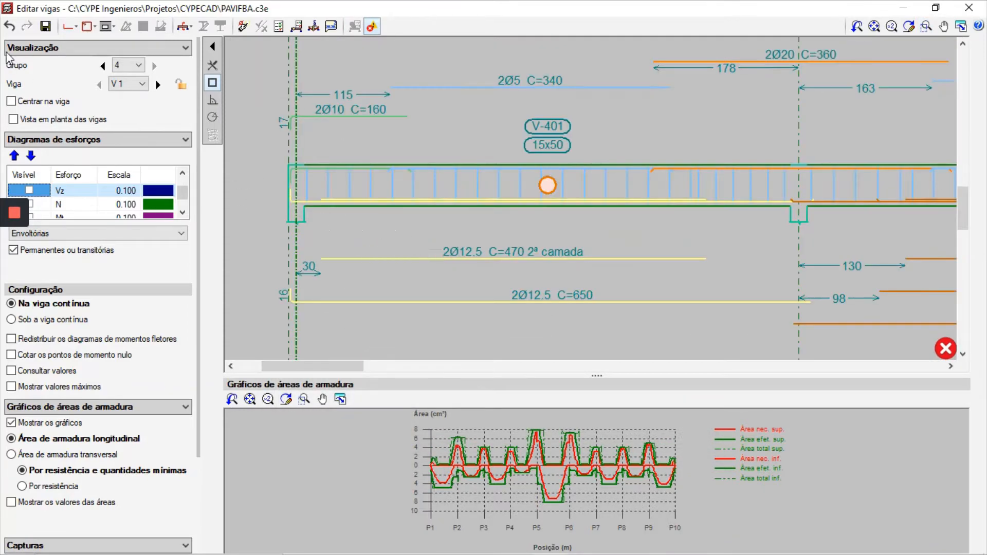
click(69, 27)
click(372, 60)
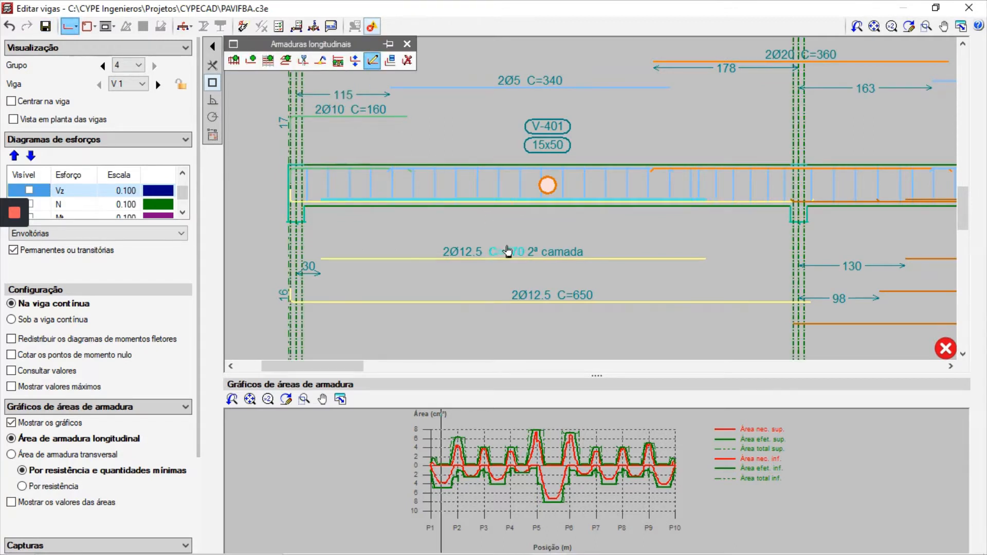
click(538, 303)
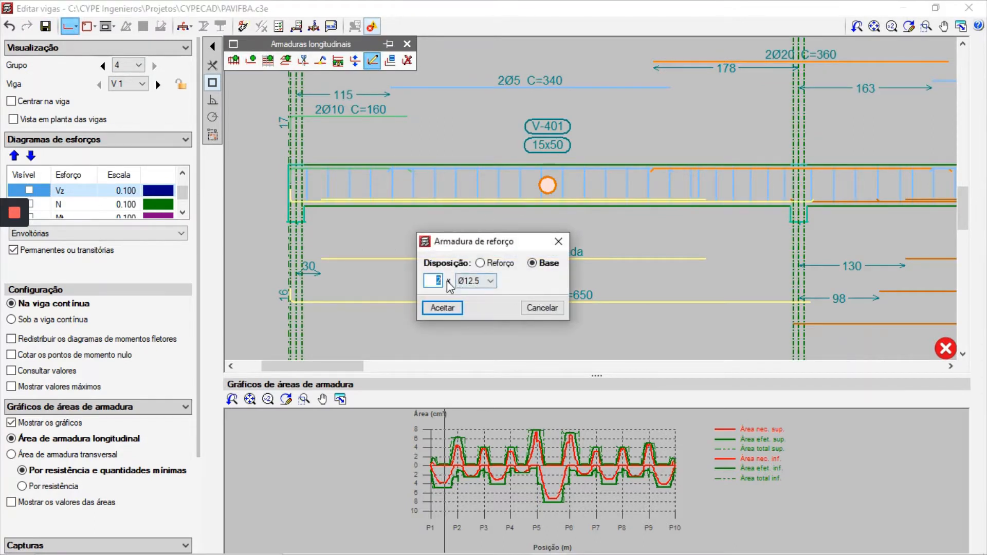
click(437, 308)
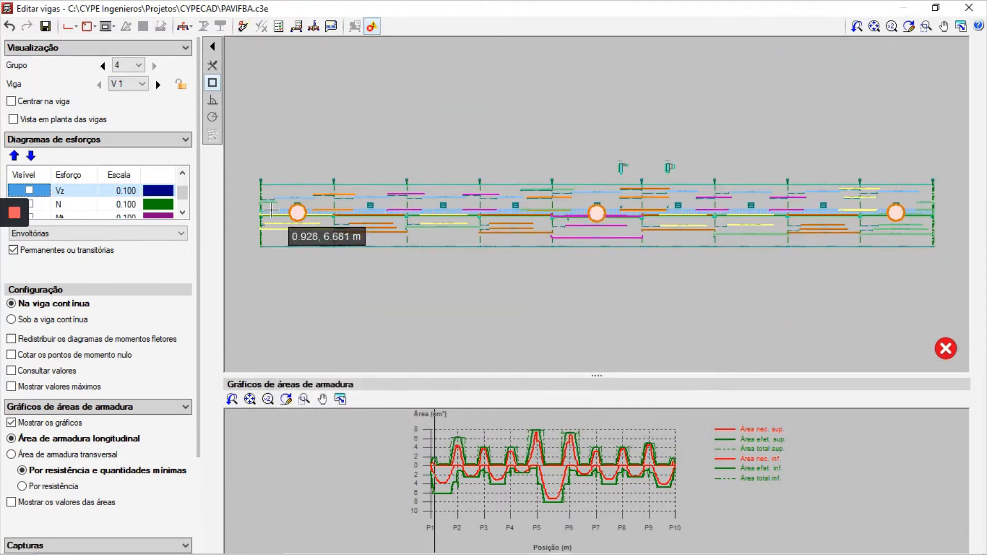
Change the bottom base reinforcement of span V-401 to 3Ø16 and recheck the beam
mouse_move(294, 210)
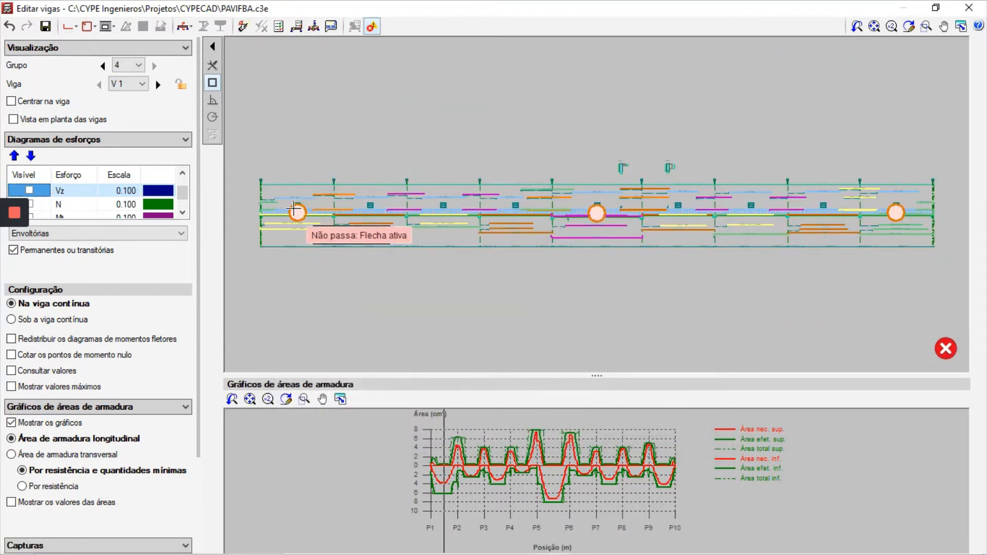
click(926, 27)
drag(254, 189, 352, 236)
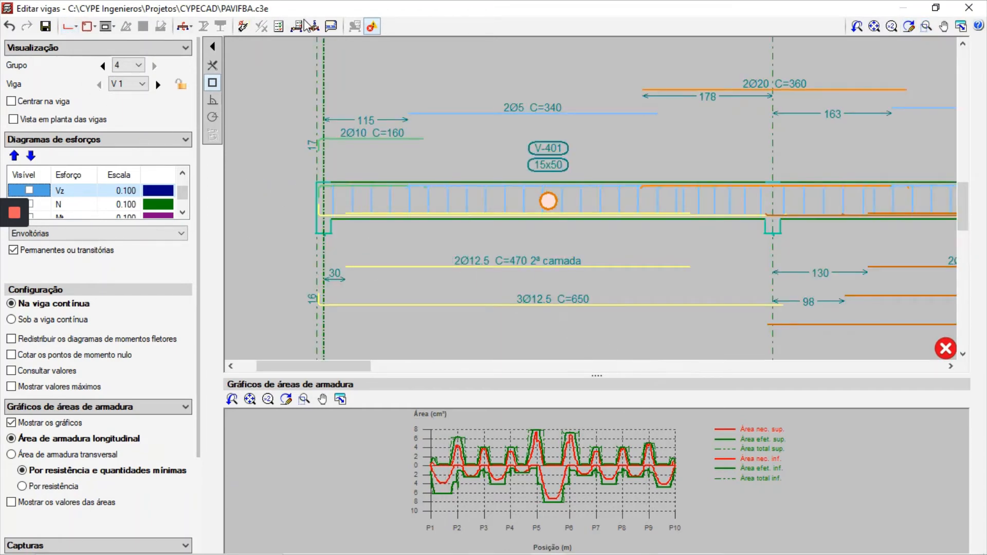
click(67, 30)
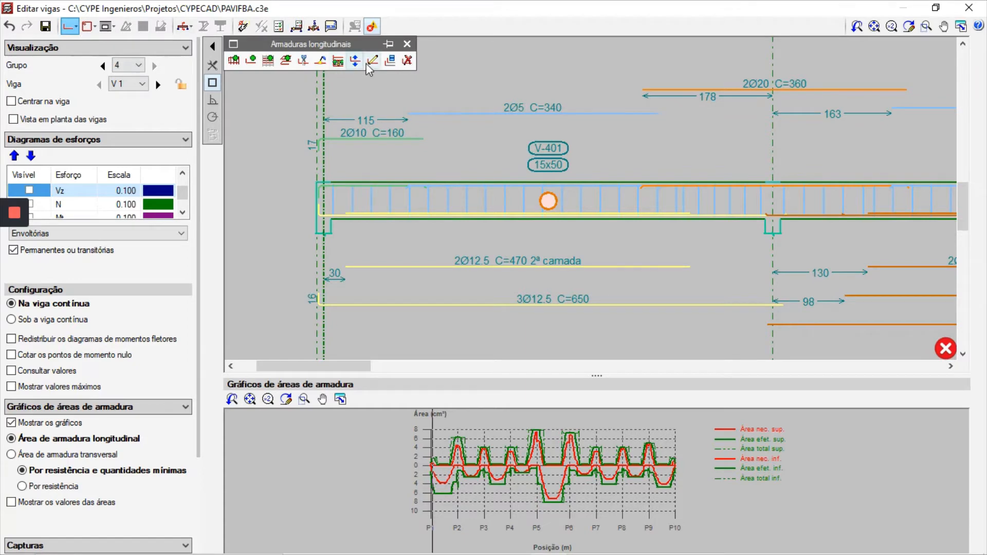
click(538, 309)
click(488, 281)
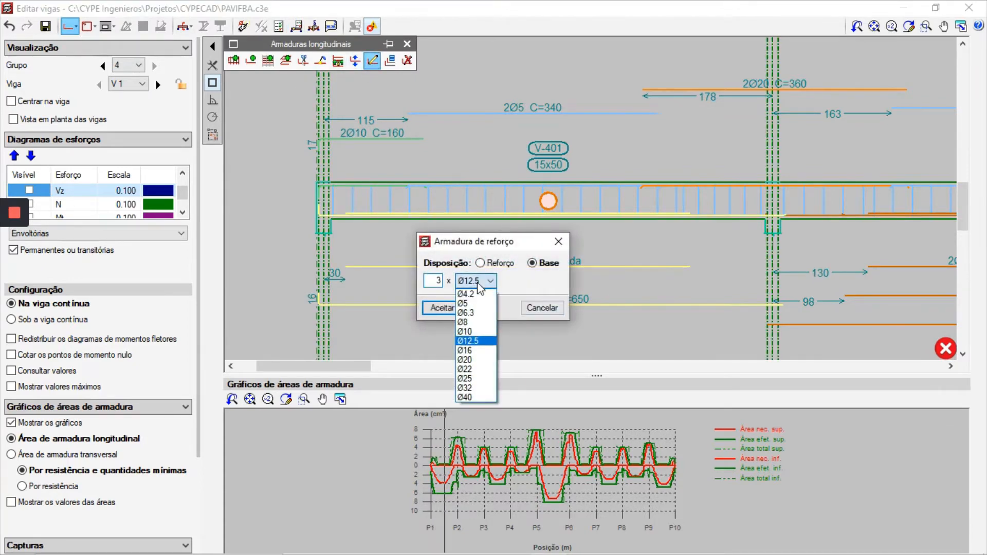
click(465, 350)
click(441, 307)
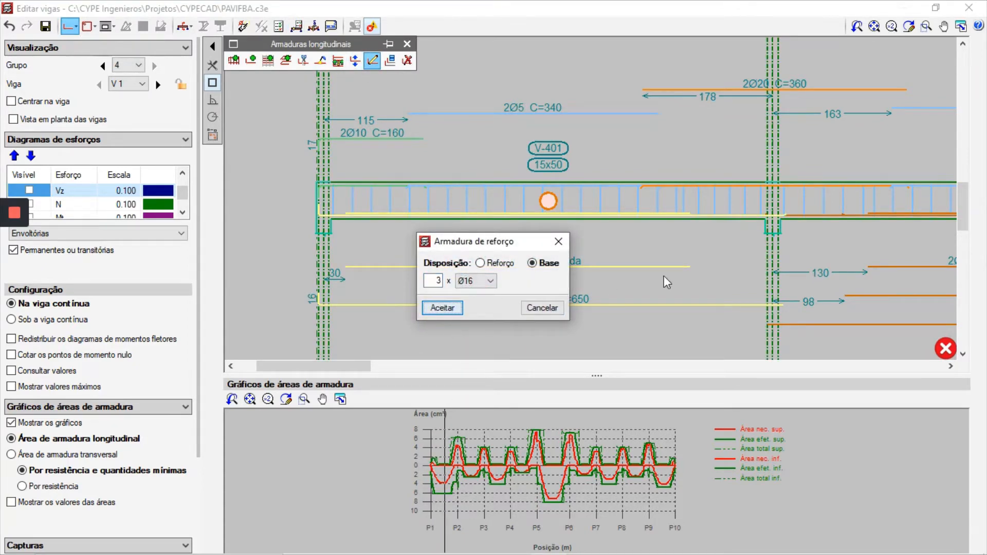
click(355, 26)
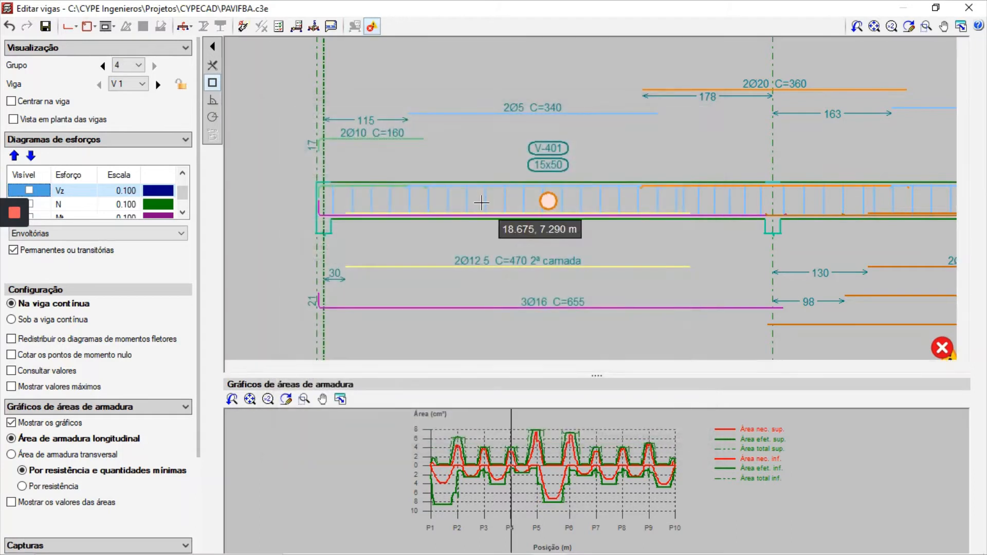
Change the bottom base reinforcement of span V-401 to 2Ø20 and recheck the beam
mouse_move(300, 211)
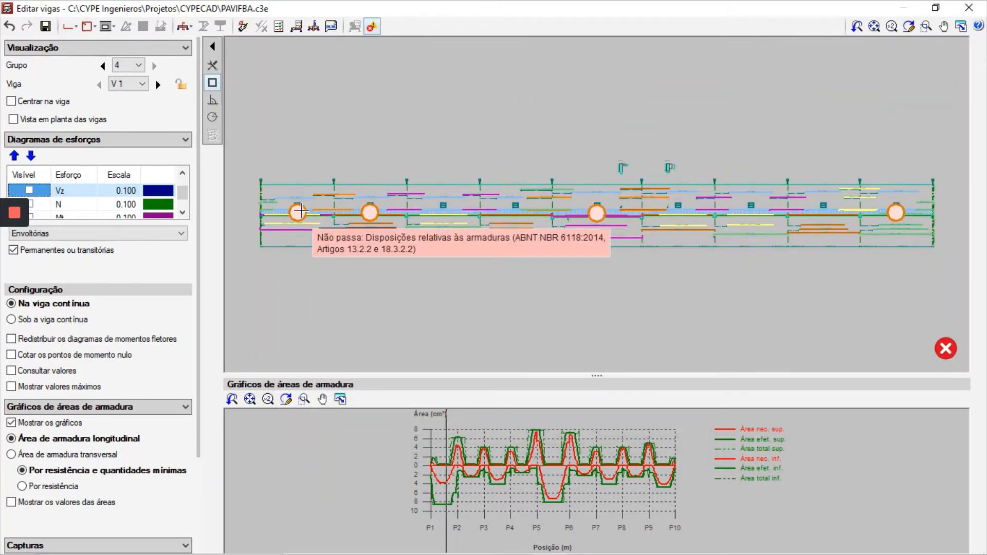
click(926, 26)
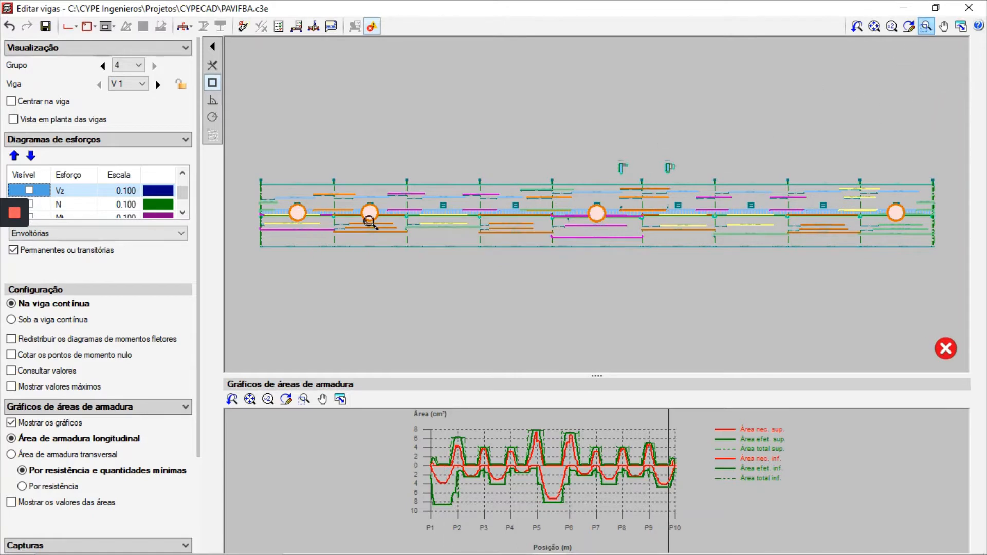
drag(259, 176, 354, 241)
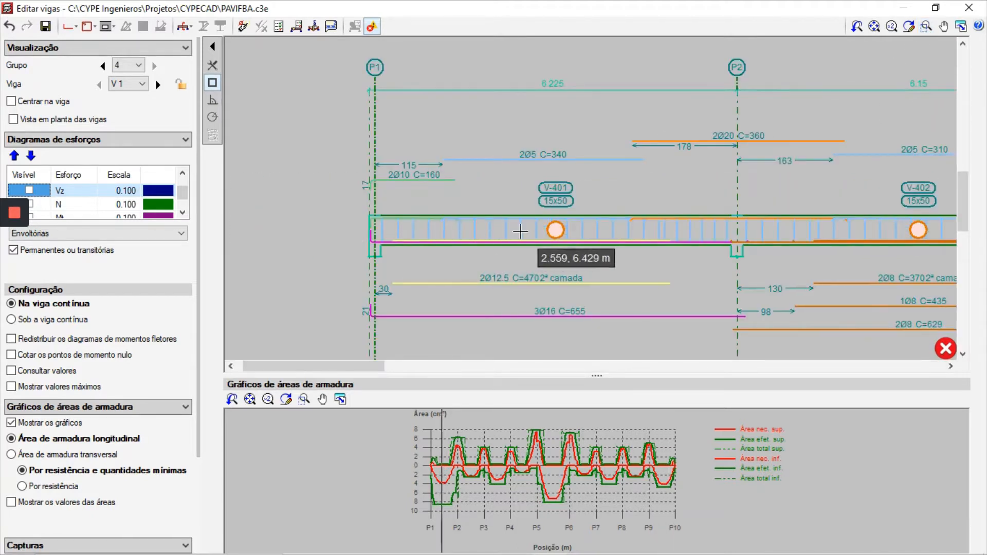
mouse_move(555, 230)
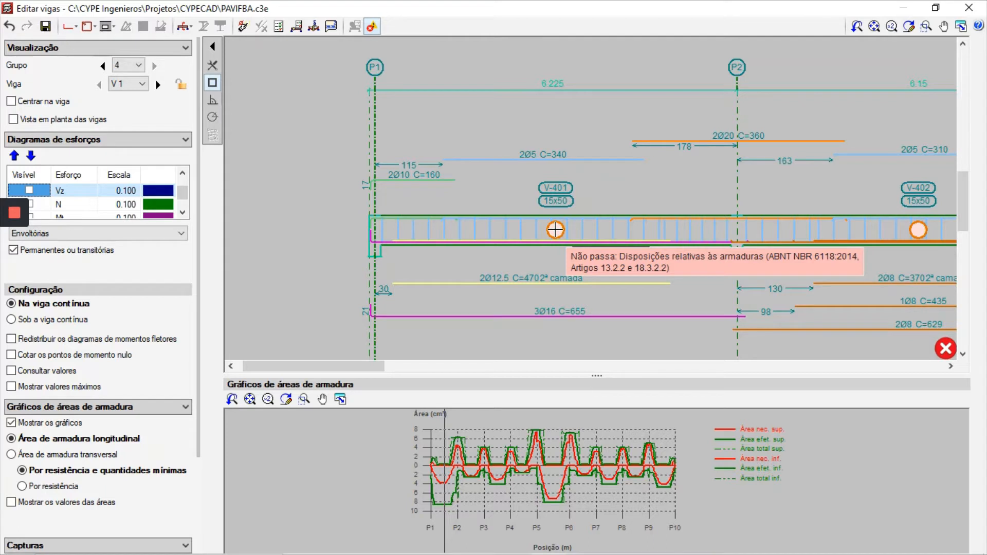
click(69, 26)
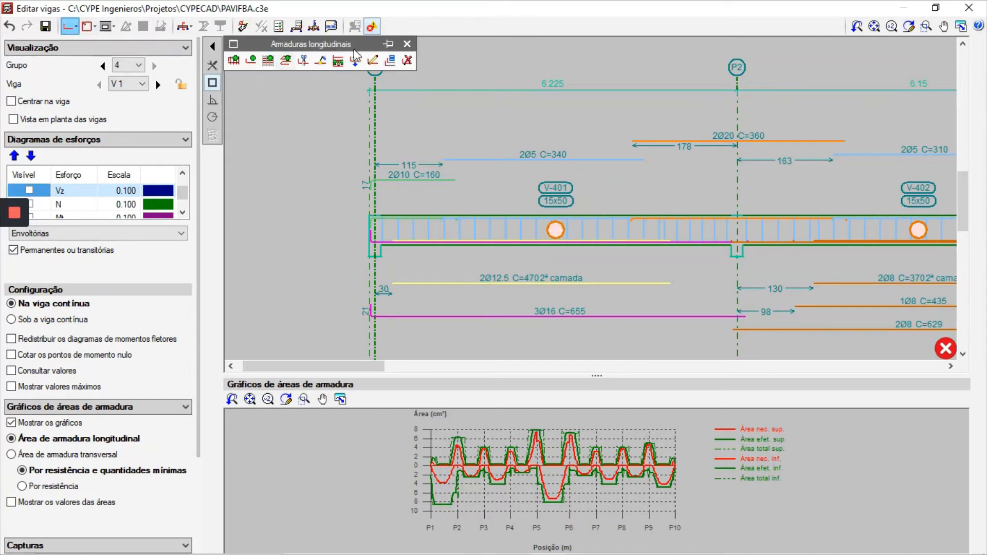
click(372, 60)
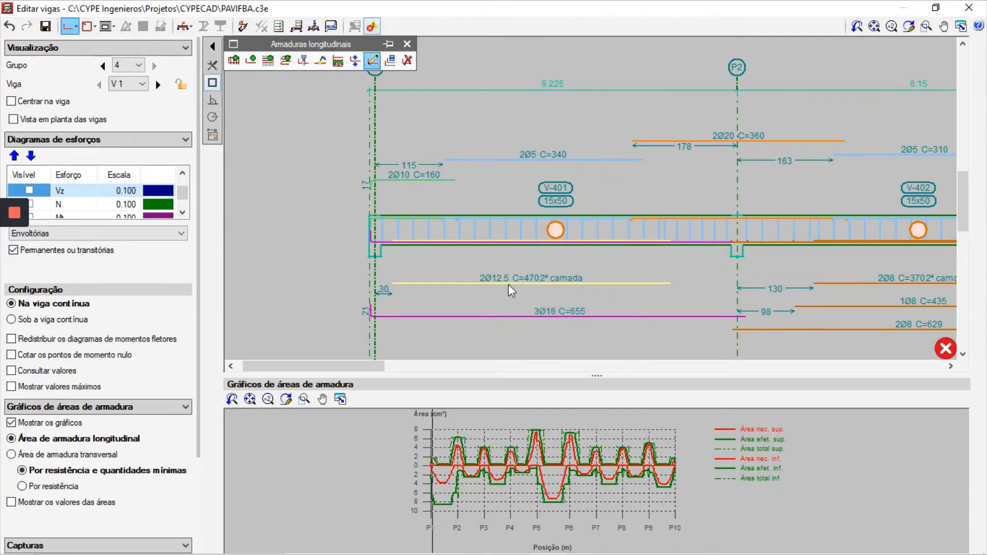
click(551, 322)
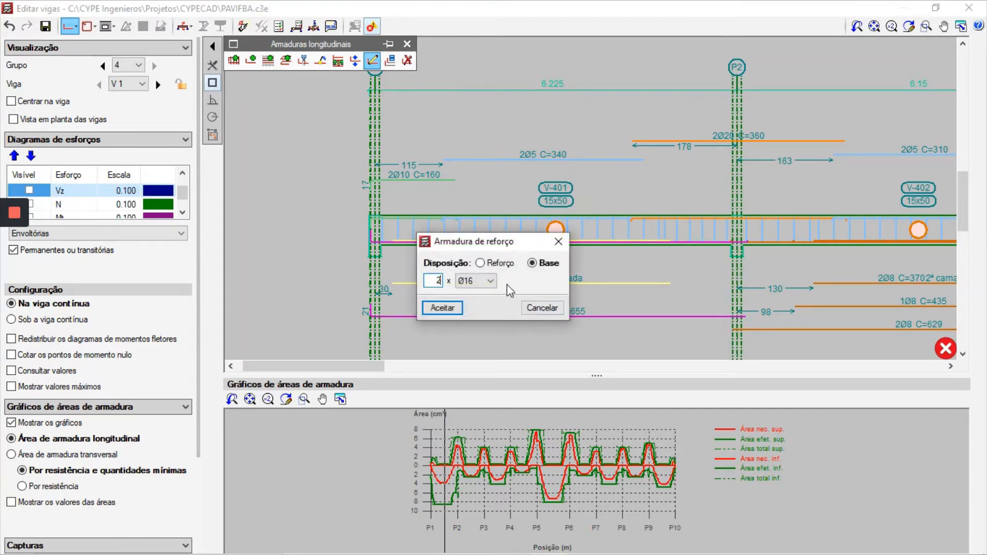
click(488, 281)
click(464, 359)
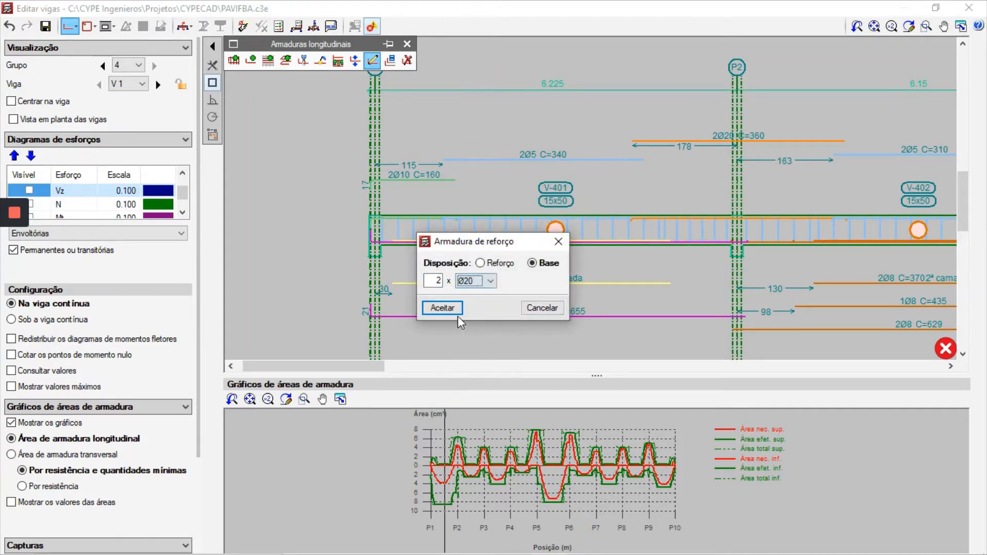
click(456, 307)
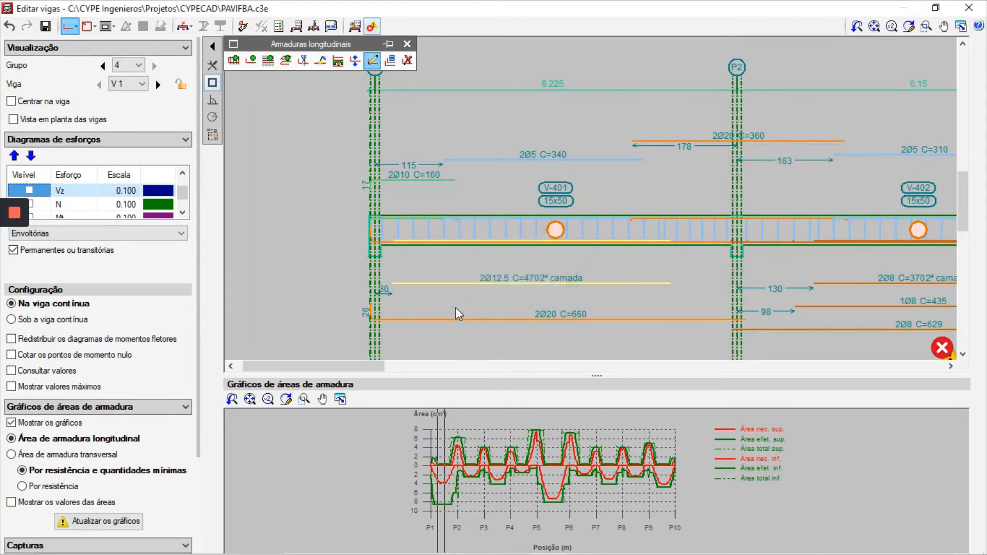
click(354, 26)
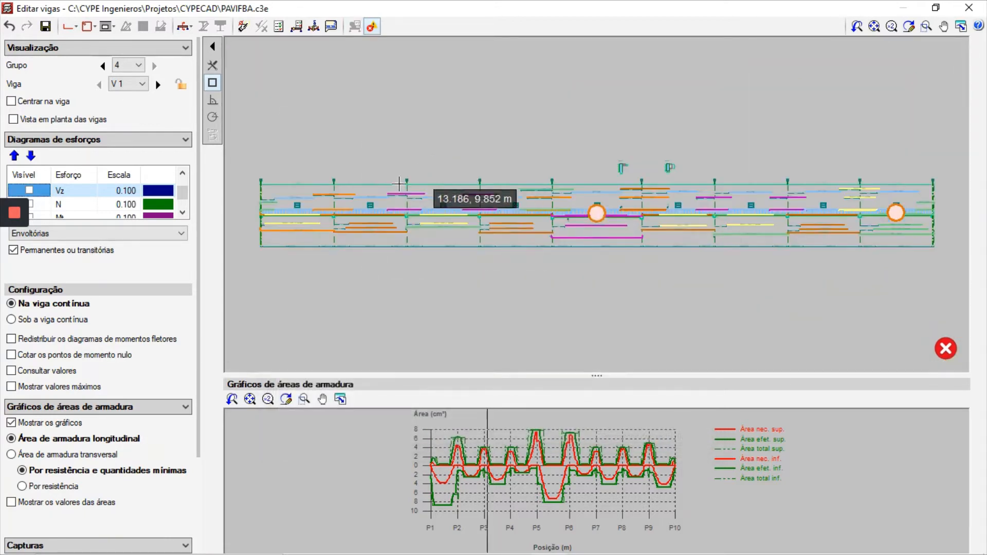
Change the bottom base reinforcement of span V-405, between P5 and P6, to 2Ø20 and recheck the beam
click(927, 26)
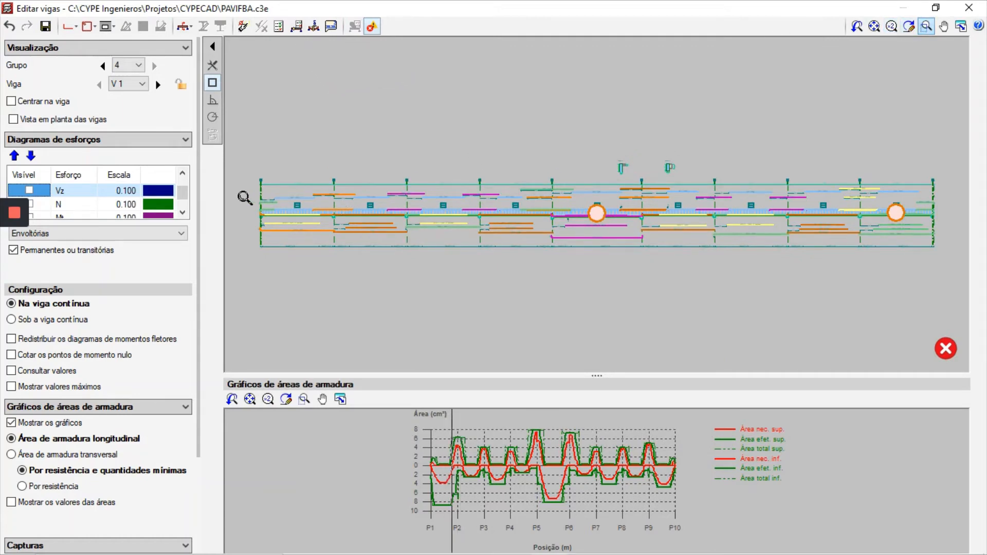
drag(254, 178, 359, 242)
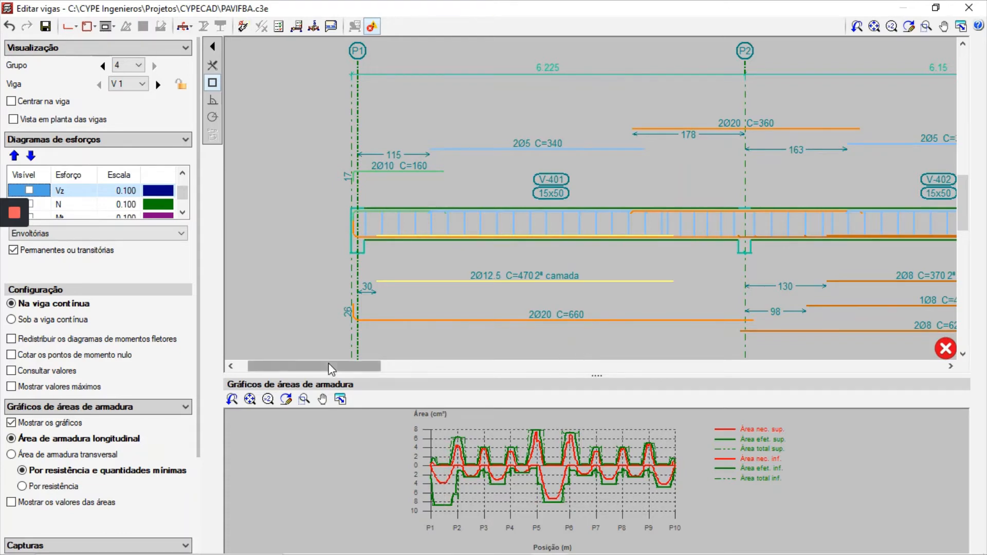
mouse_move(339, 366)
mouse_down()
mouse_move(509, 378)
mouse_move(609, 372)
mouse_up()
mouse_move(587, 227)
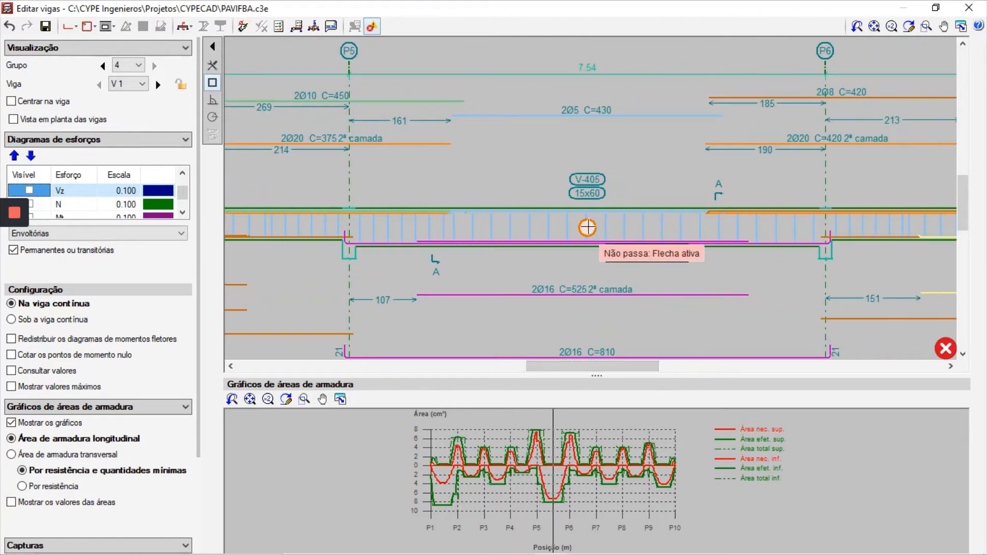
scroll(588, 227, down, 1)
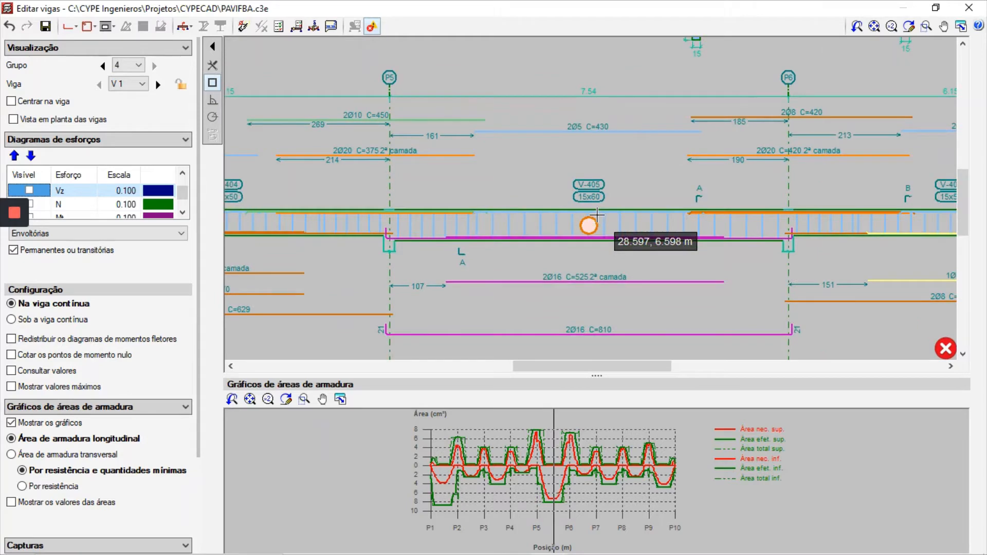
click(68, 27)
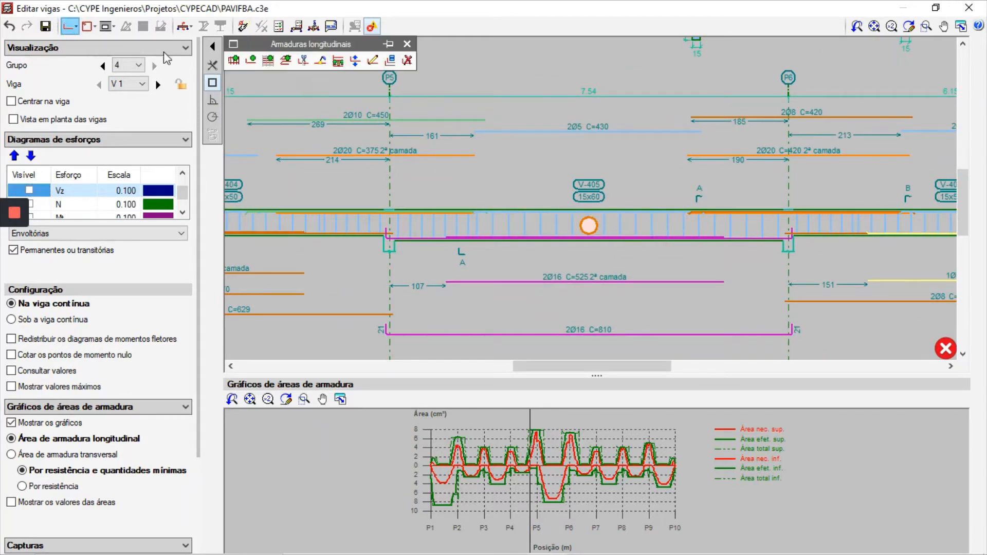
click(372, 60)
click(588, 332)
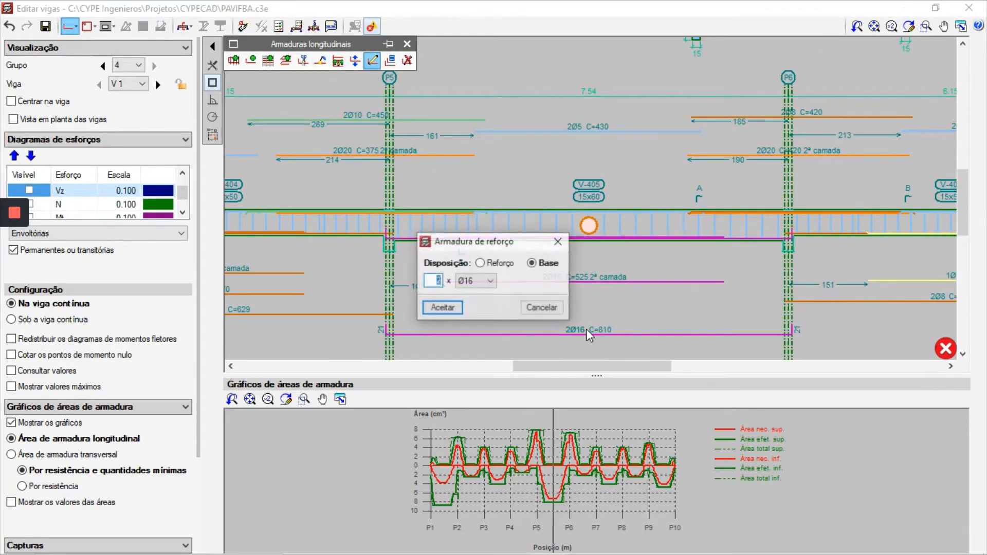
click(490, 281)
click(476, 334)
click(442, 307)
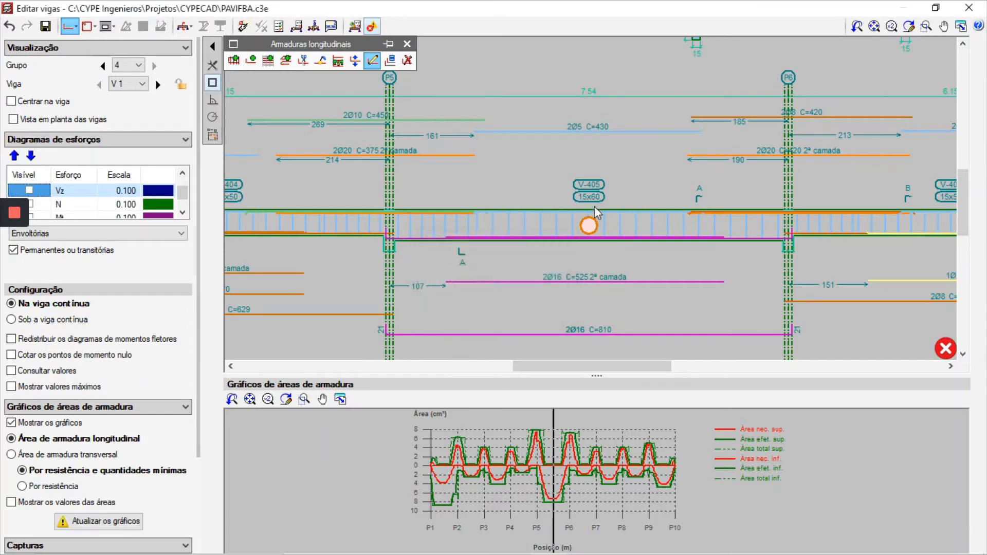
click(355, 26)
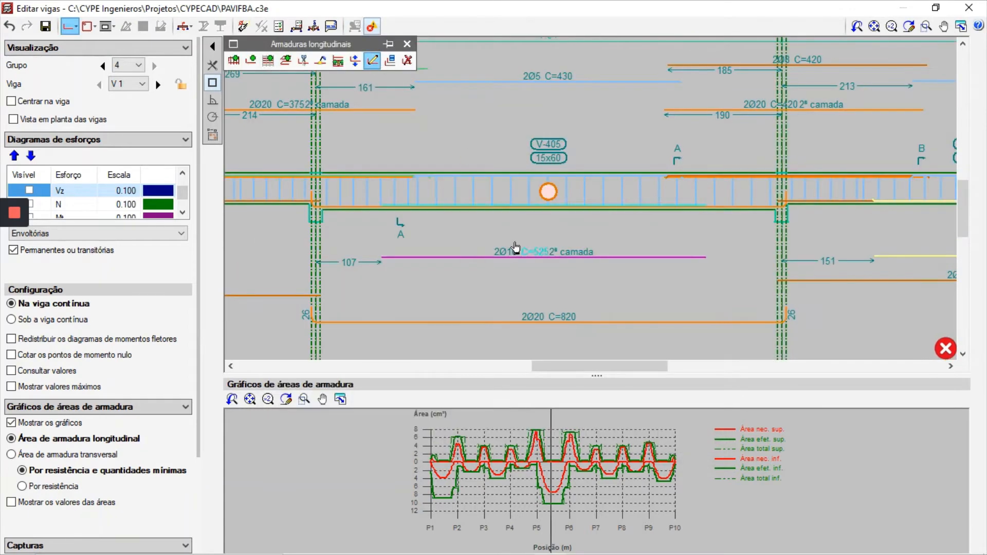
click(514, 252)
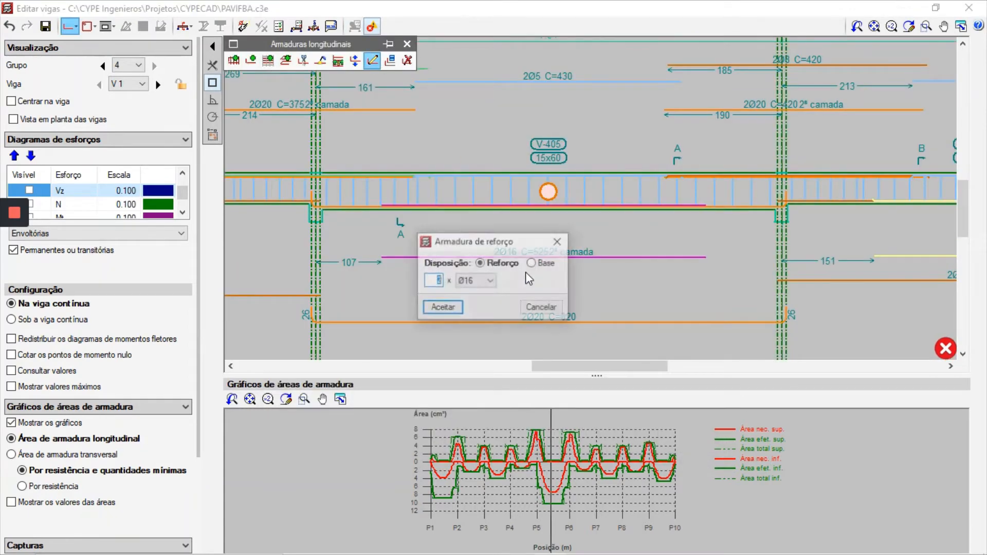
click(479, 281)
click(470, 357)
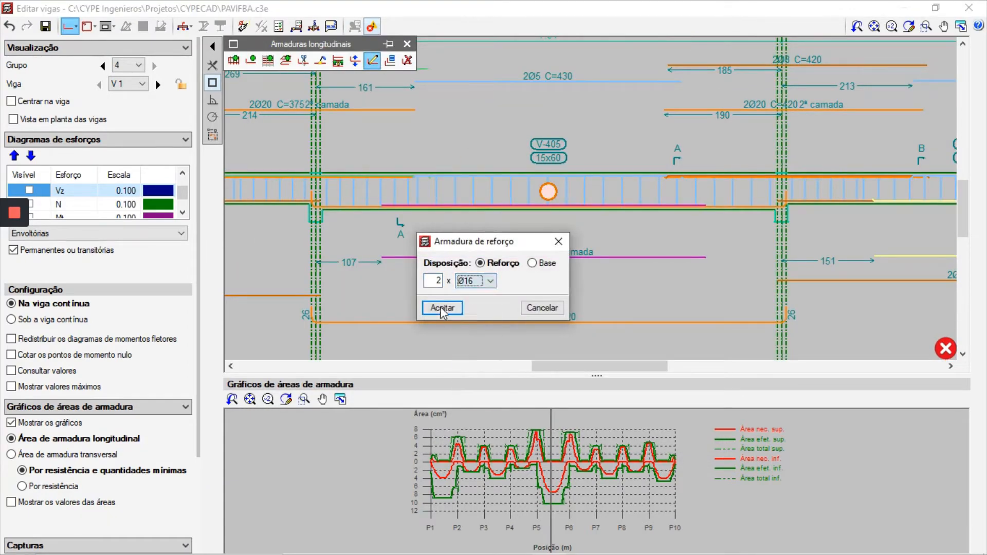
click(442, 308)
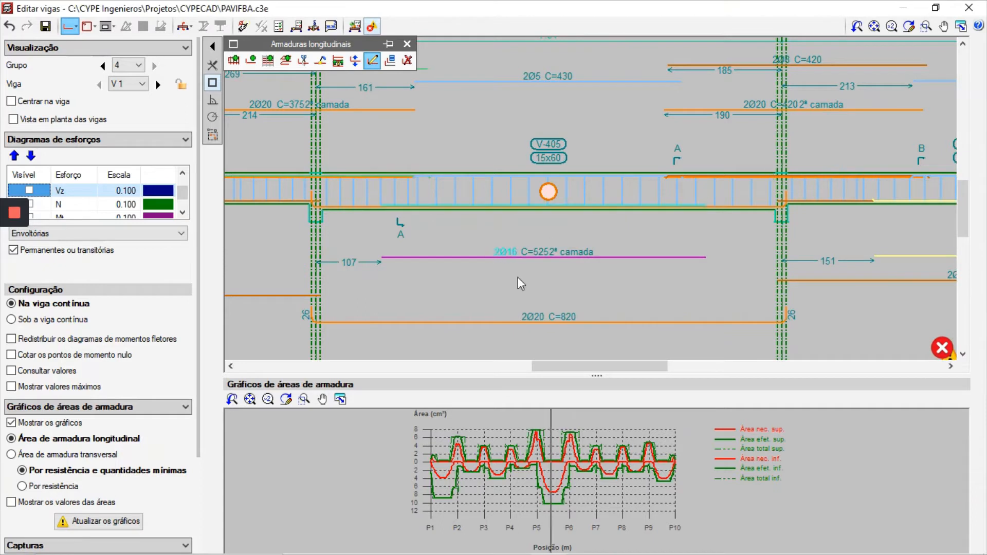
Change the second-layer bottom reinforcement of span V-405 to 2Ø20 and recheck the beam
click(514, 253)
click(490, 281)
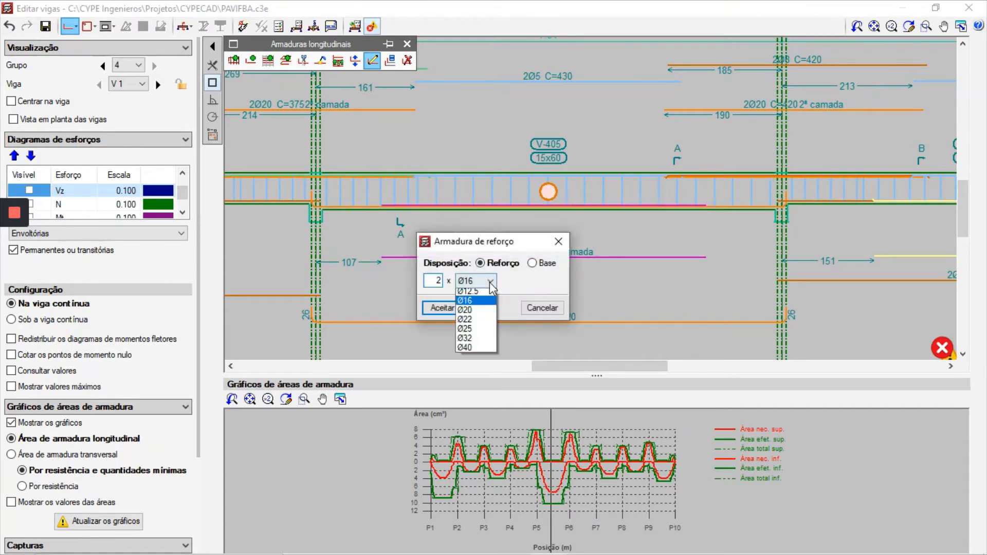
click(469, 358)
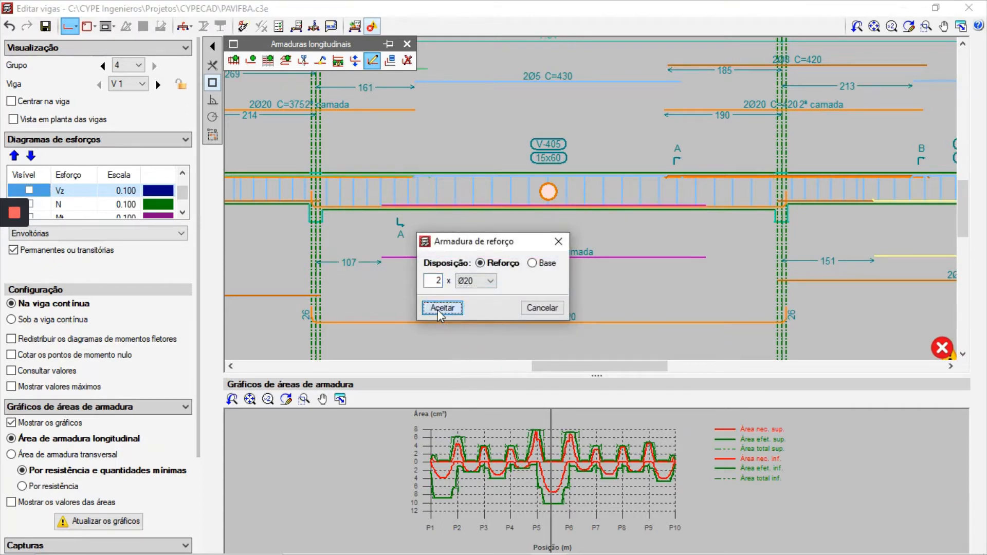
click(439, 310)
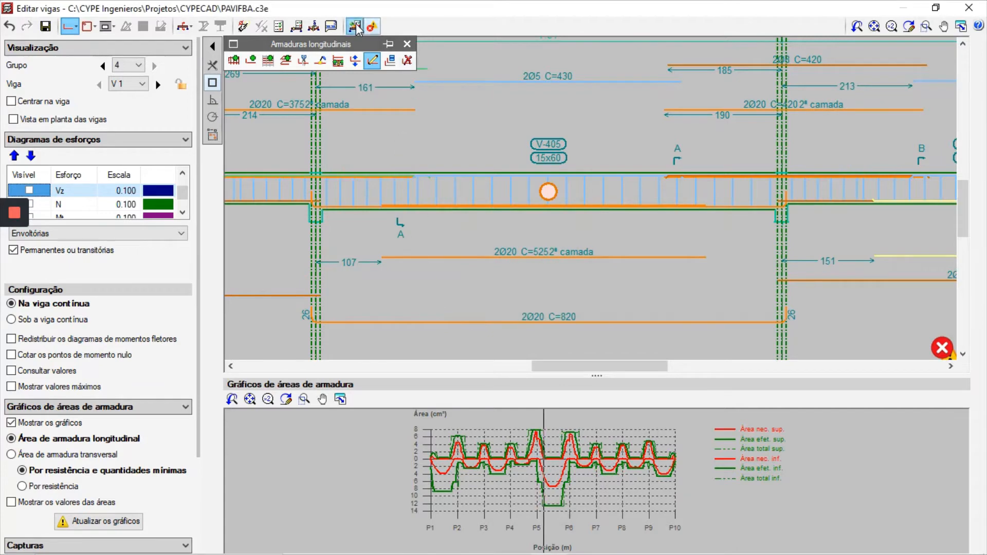
click(354, 26)
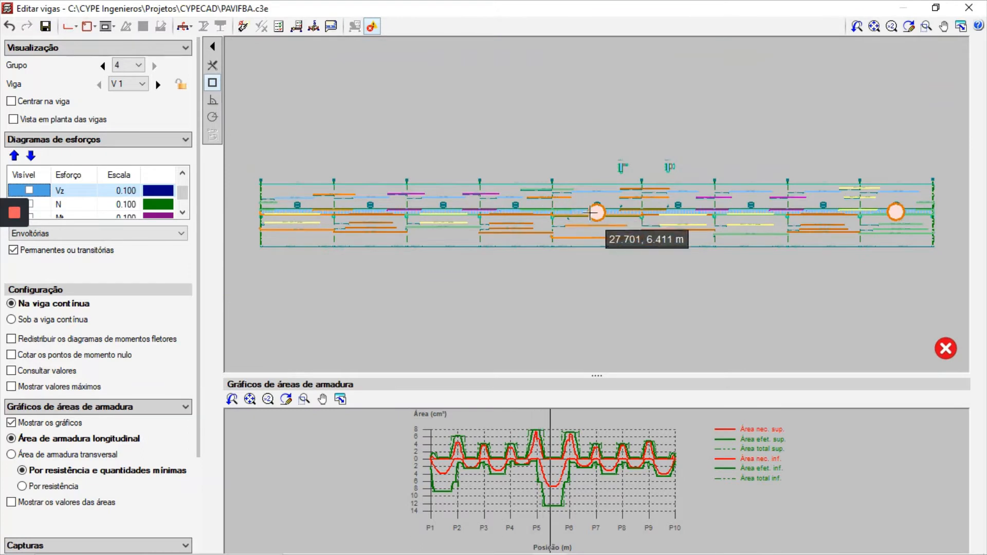
Divide the second-layer bottom reinforcement of span V-405, separating 1 bar to form a new group
click(927, 26)
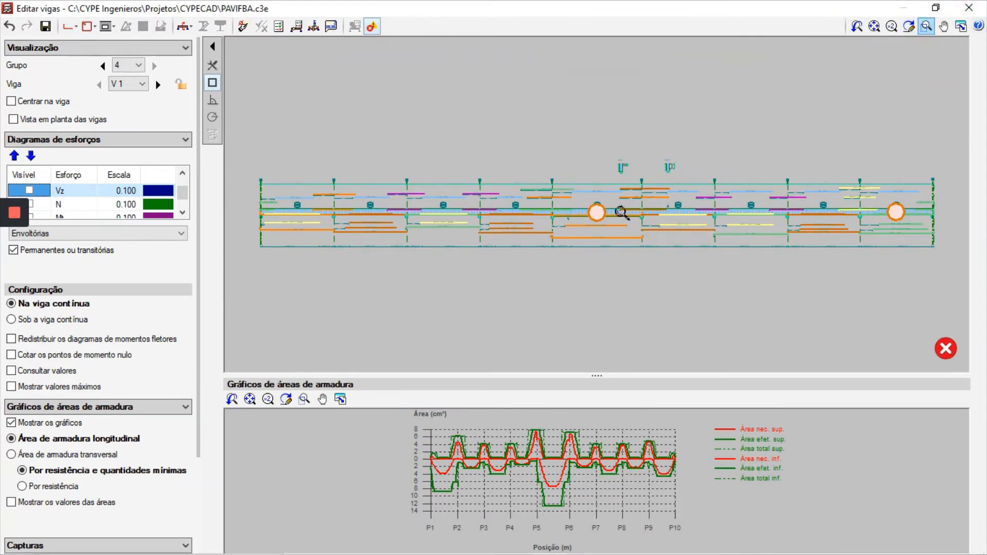
click(643, 241)
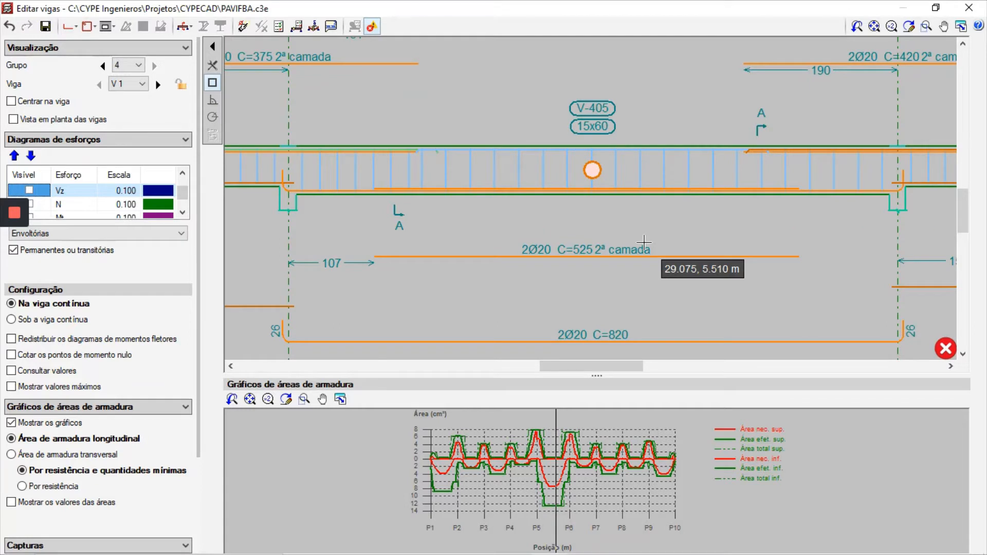
click(69, 26)
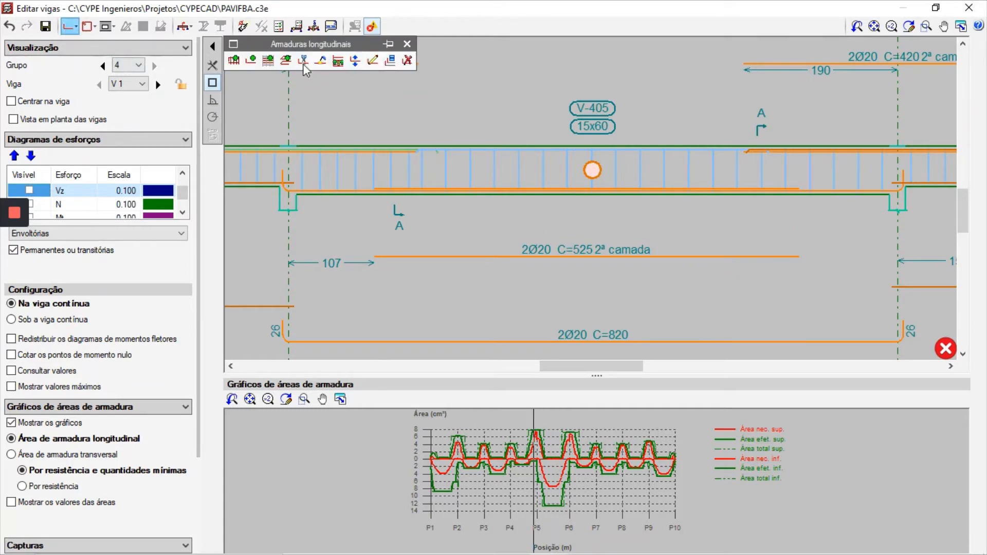
click(377, 62)
click(339, 62)
click(539, 252)
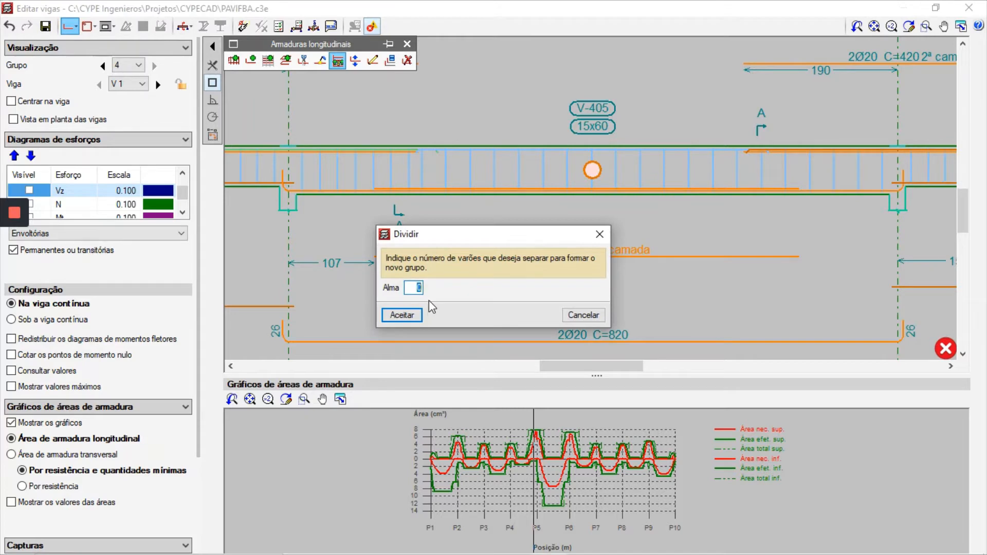
text(1)
click(403, 314)
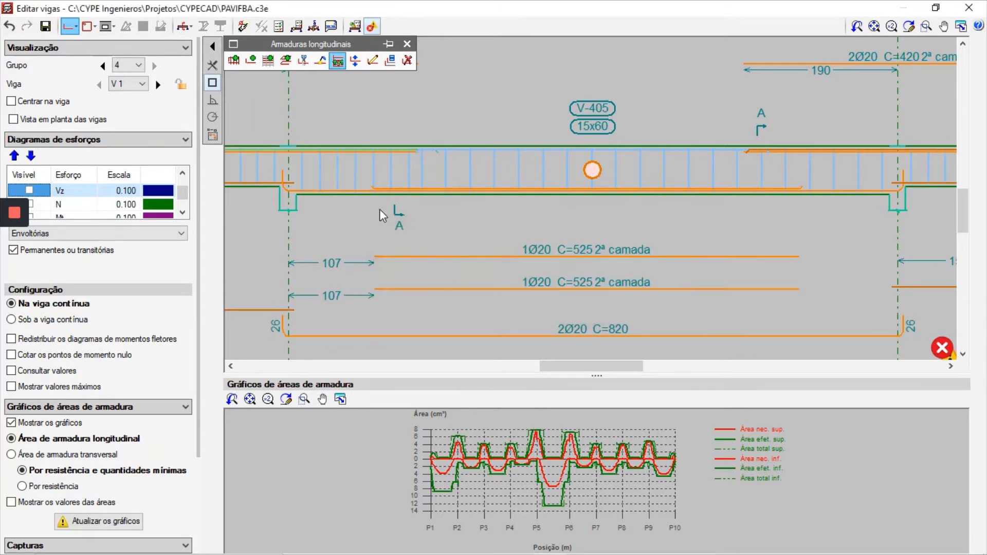
Move the upper of the two split 1Ø20 bottom groups of span V-405 to layer 3
click(355, 61)
click(582, 271)
click(524, 271)
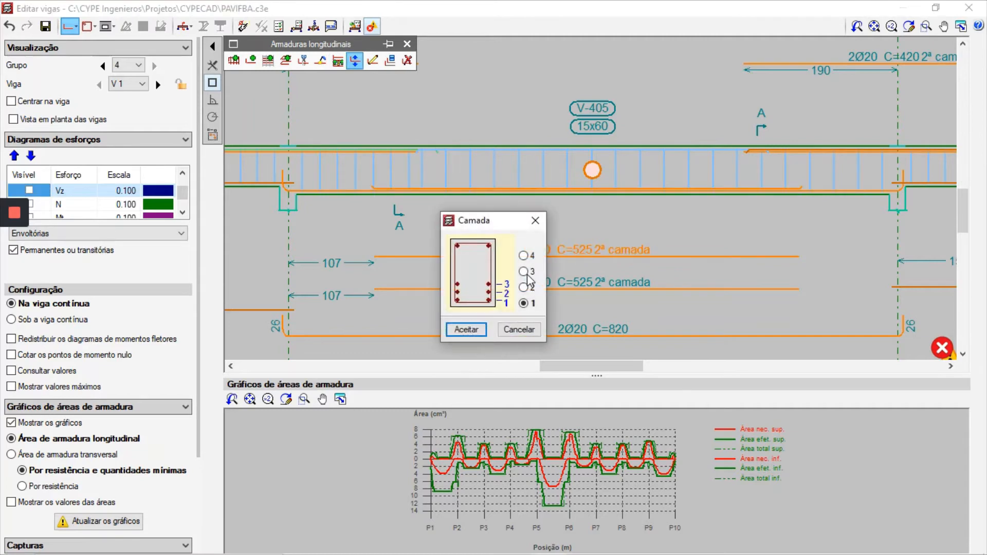
click(483, 324)
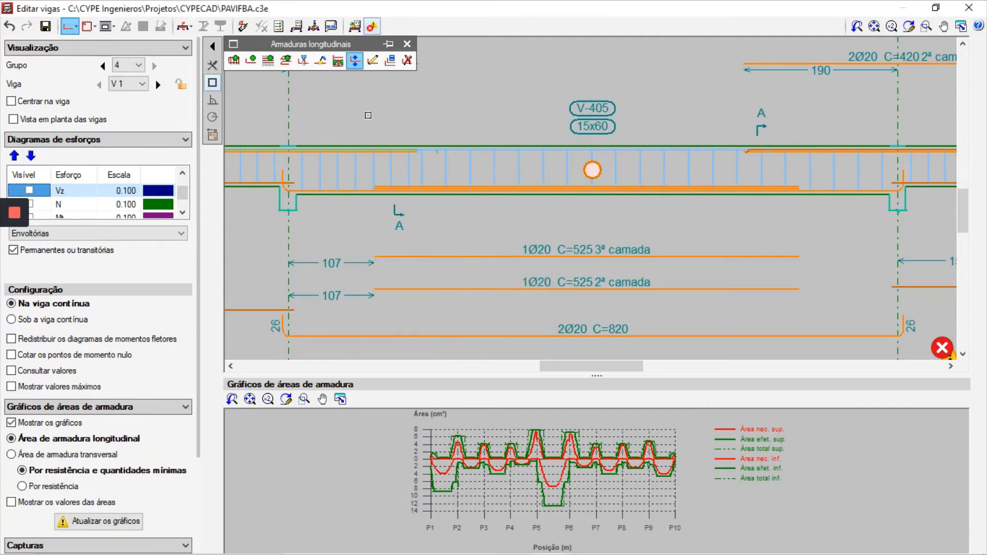
Change the second-layer bottom reinforcement of span V-405 to 2Ø16
click(373, 61)
click(533, 289)
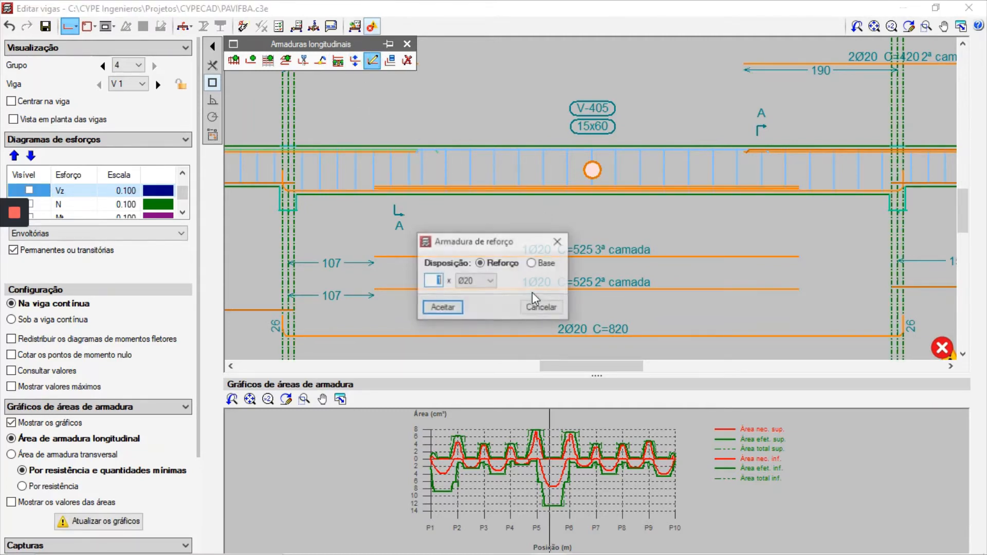
text(2)
click(465, 287)
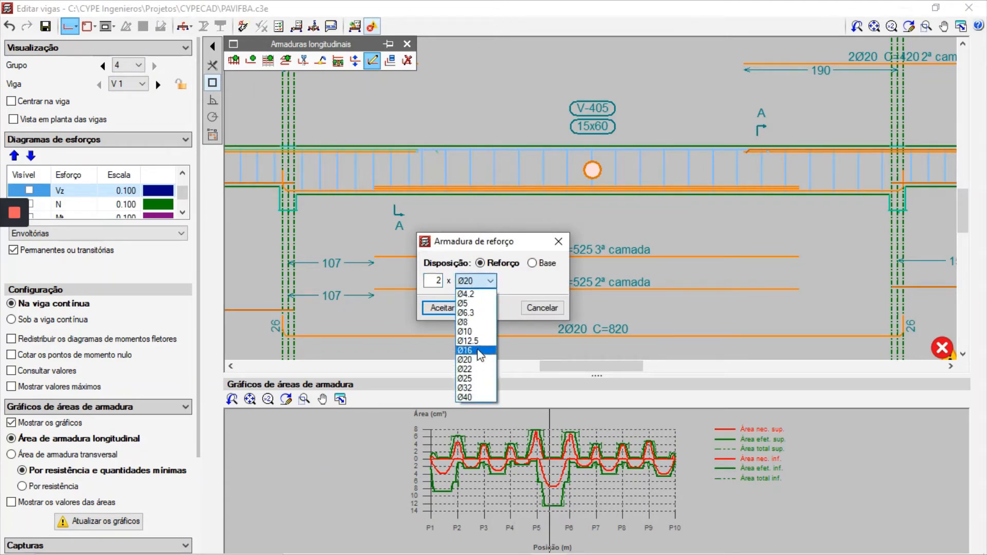
click(474, 366)
click(443, 308)
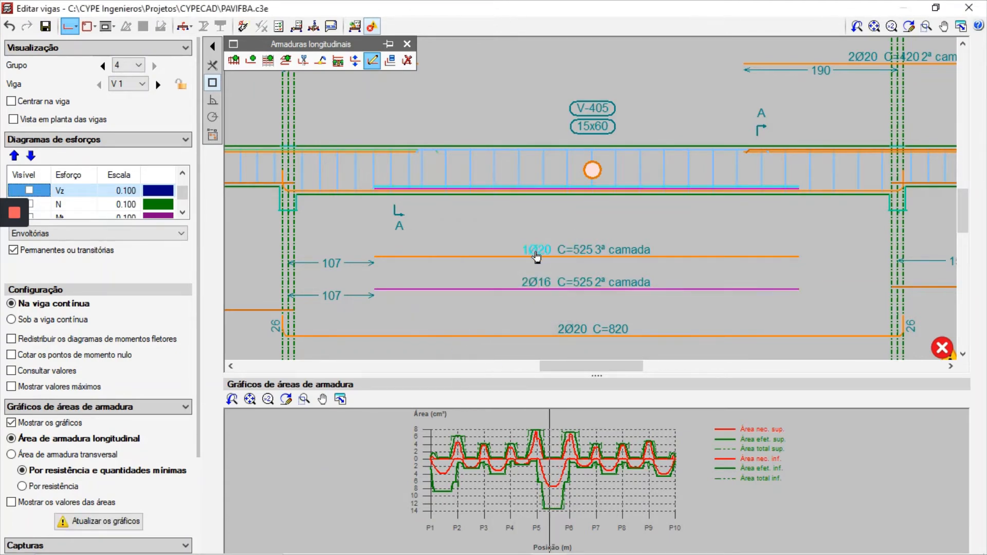
Change the third-layer bottom reinforcement of span V-405 to 2Ø16 and recheck the beam
click(533, 253)
text(2)
click(488, 282)
click(474, 364)
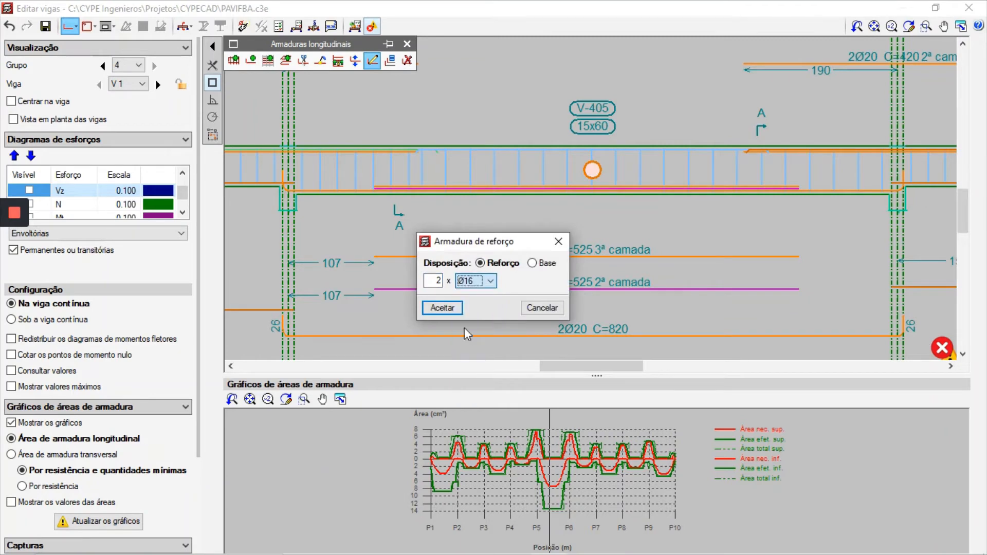
key(Return)
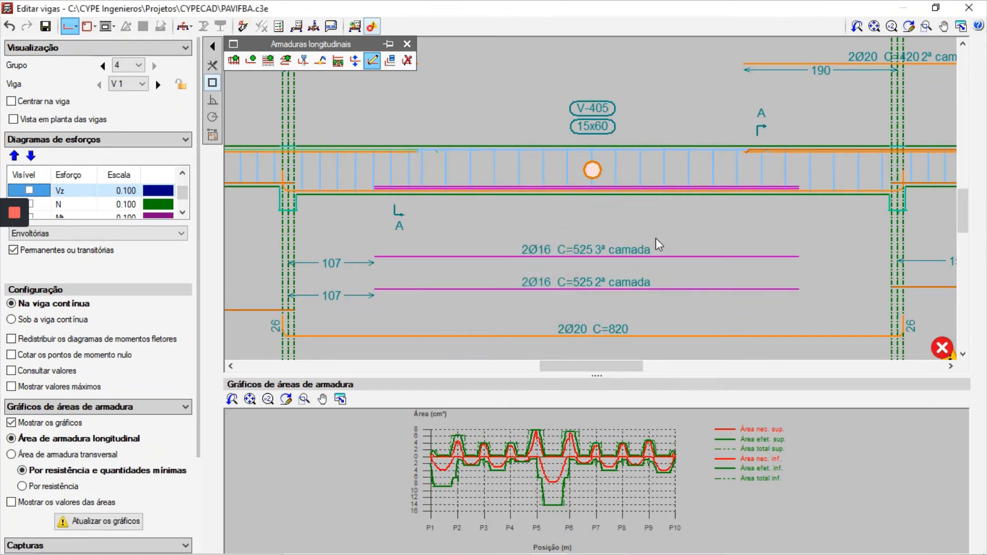
click(355, 26)
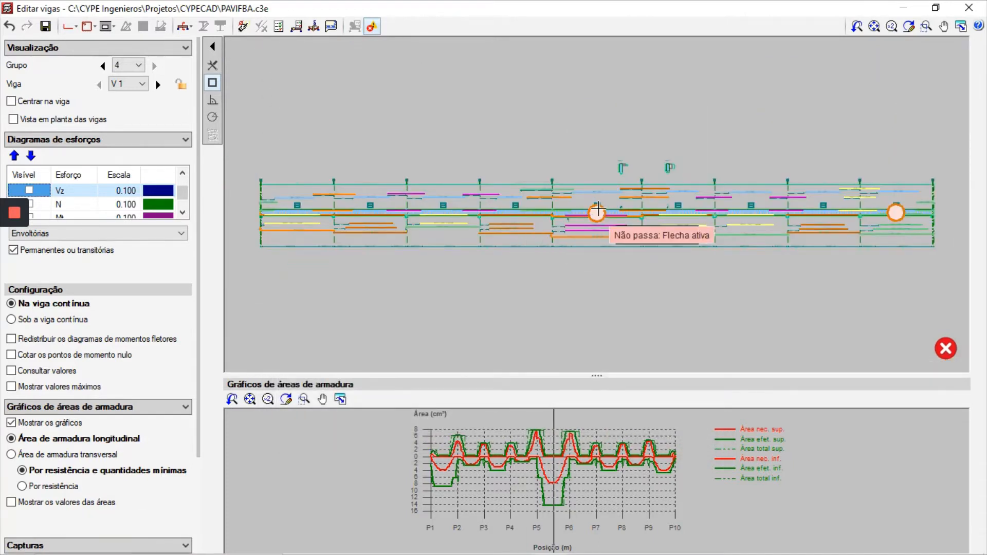
Increase the second-layer bottom bars of span V-405 to Ø20 and recheck the beam
click(927, 29)
click(555, 176)
click(642, 238)
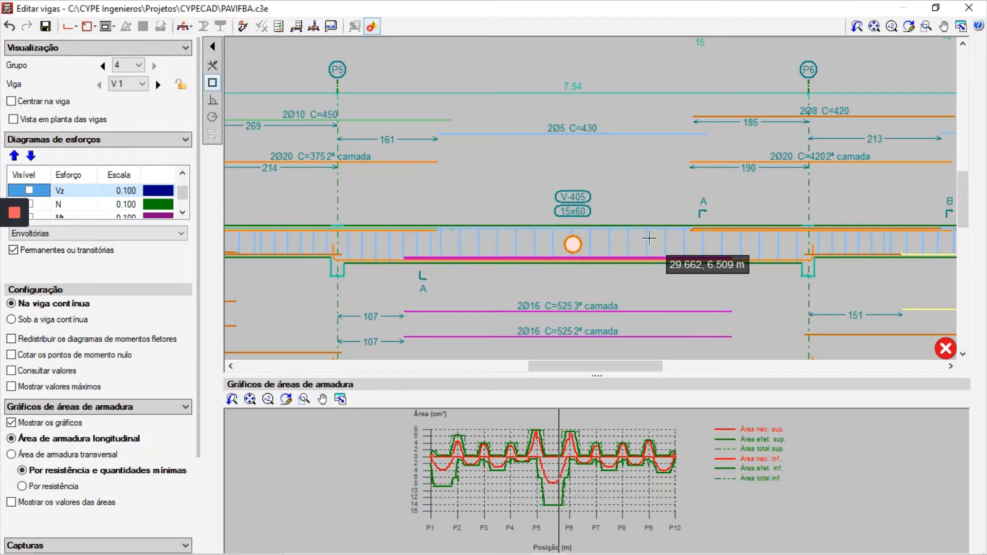
drag(965, 188, 975, 197)
click(69, 27)
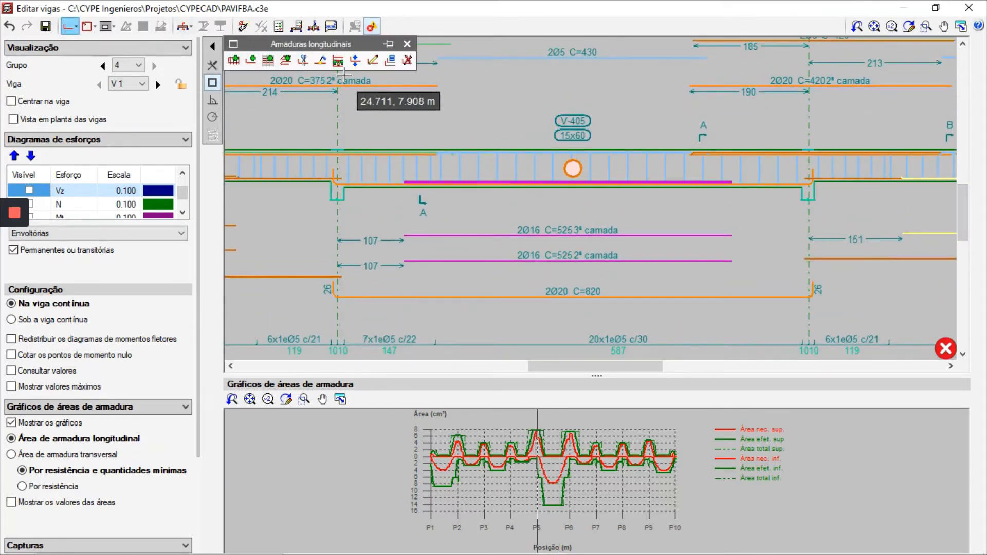
click(372, 60)
click(534, 265)
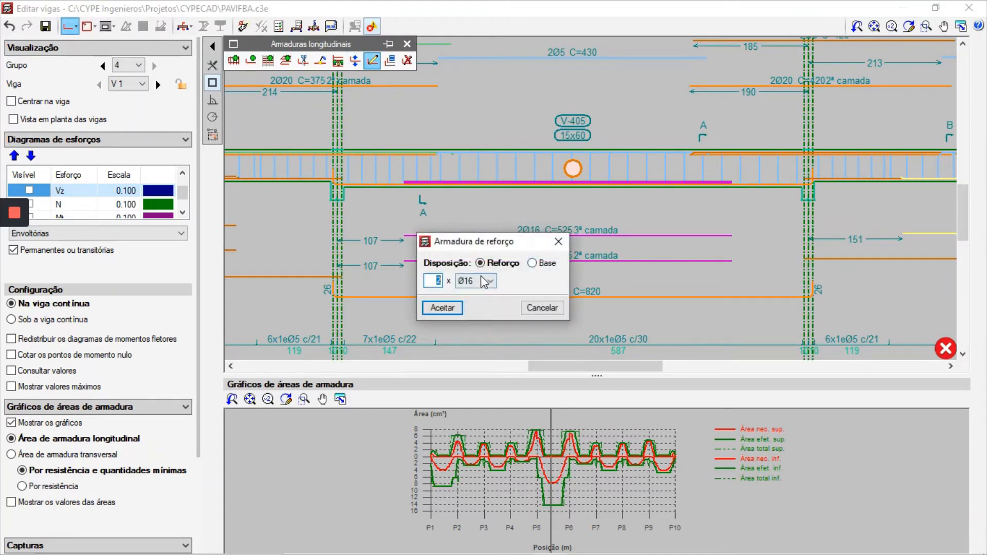
click(485, 282)
click(471, 355)
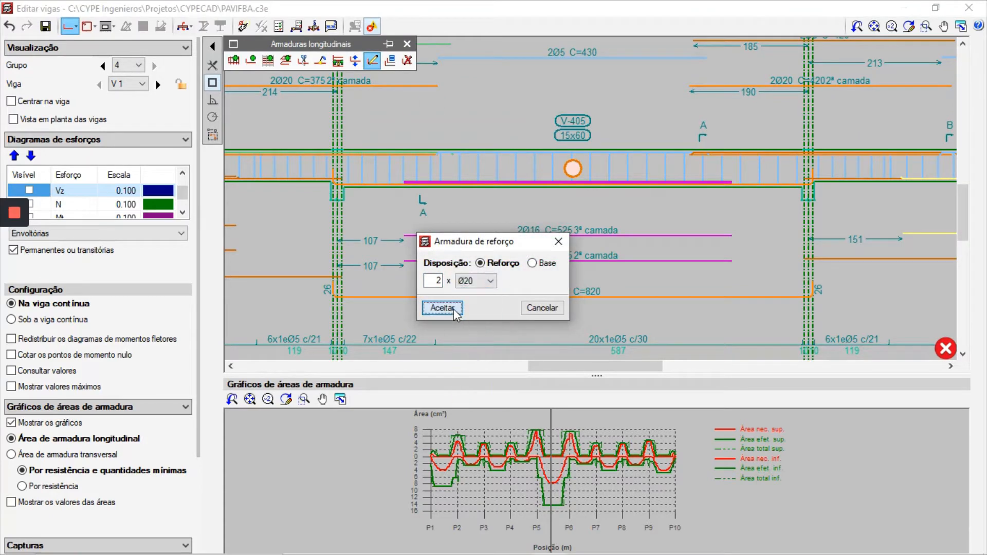
click(442, 308)
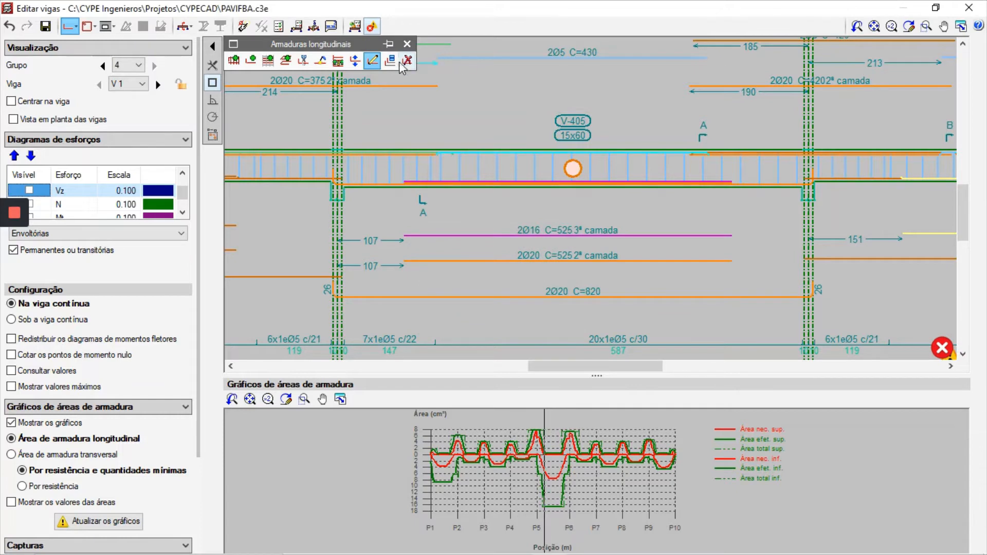
click(357, 29)
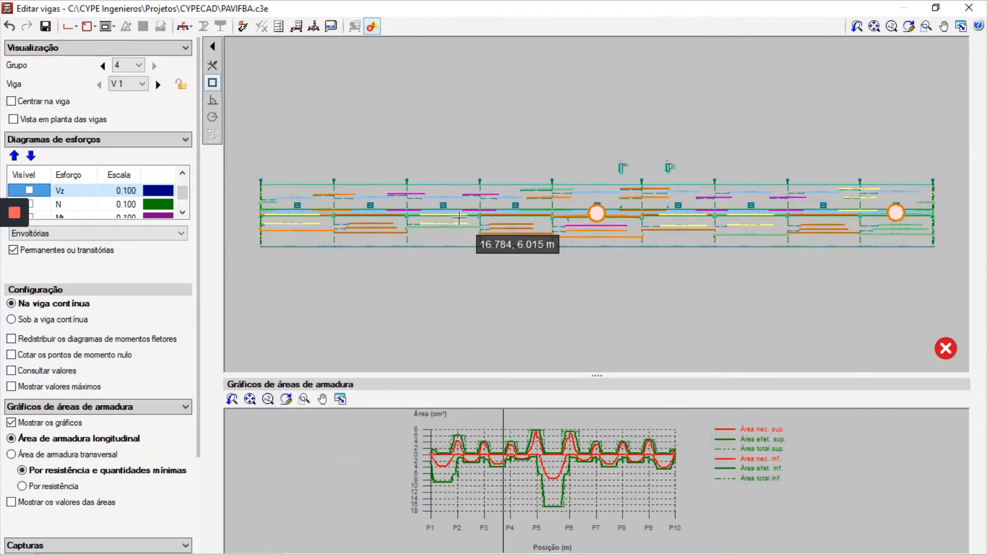
Increase the third-layer bottom bars of span V-405 to Ø20 and recheck the beam
click(927, 27)
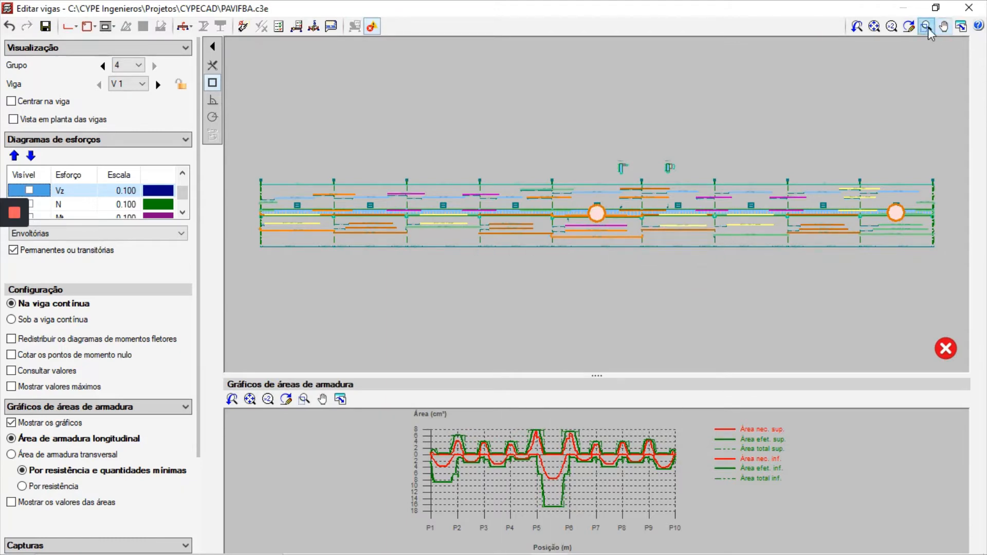
click(513, 183)
click(642, 253)
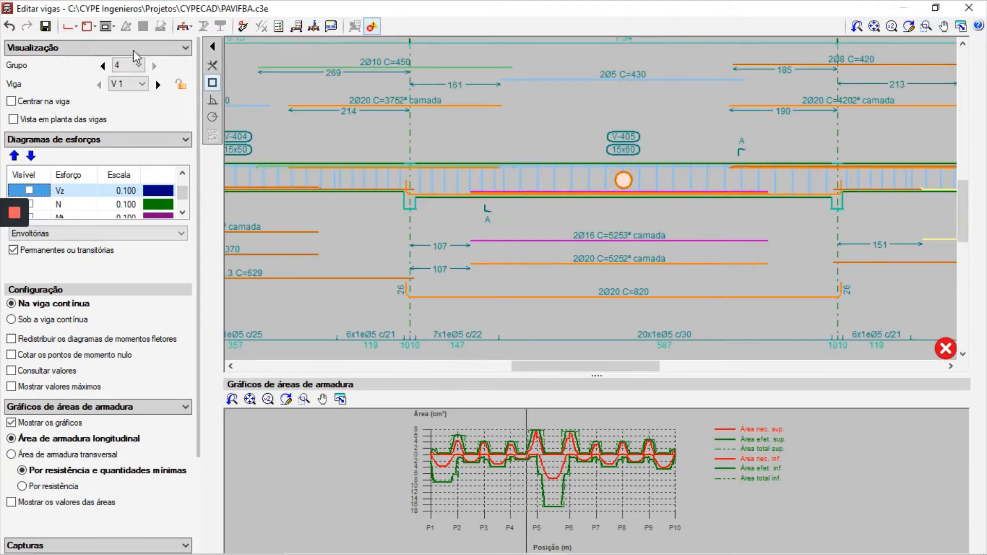
click(67, 27)
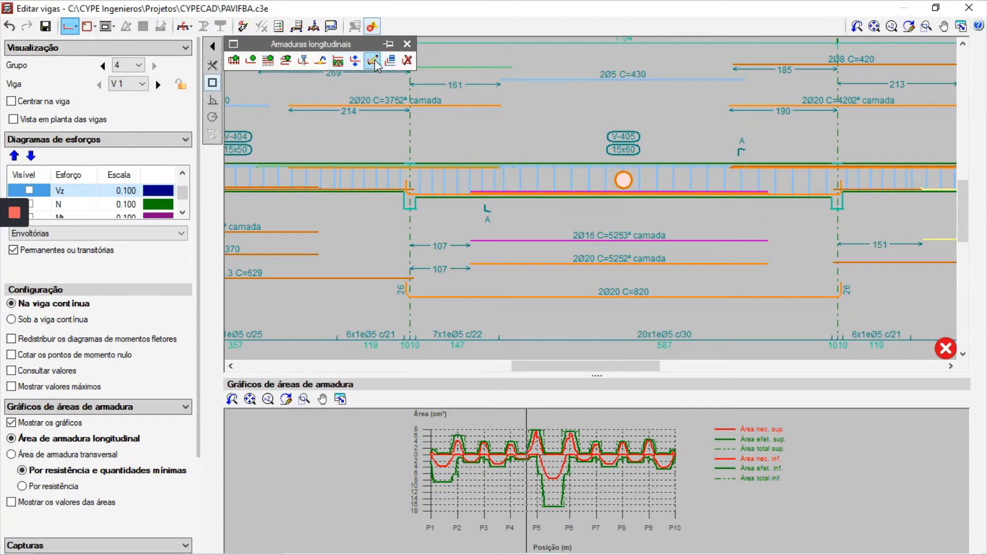
click(372, 60)
click(593, 238)
click(491, 281)
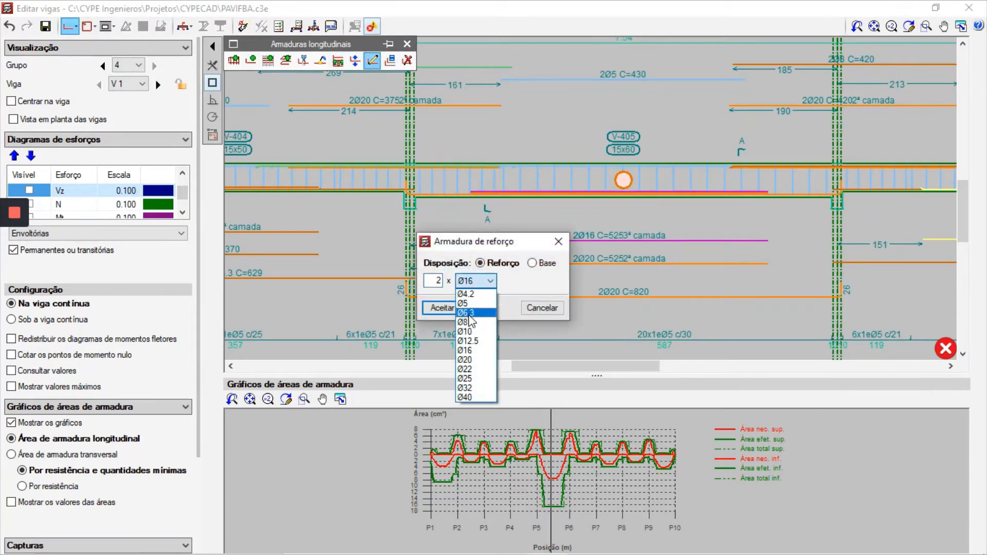
click(473, 361)
click(442, 307)
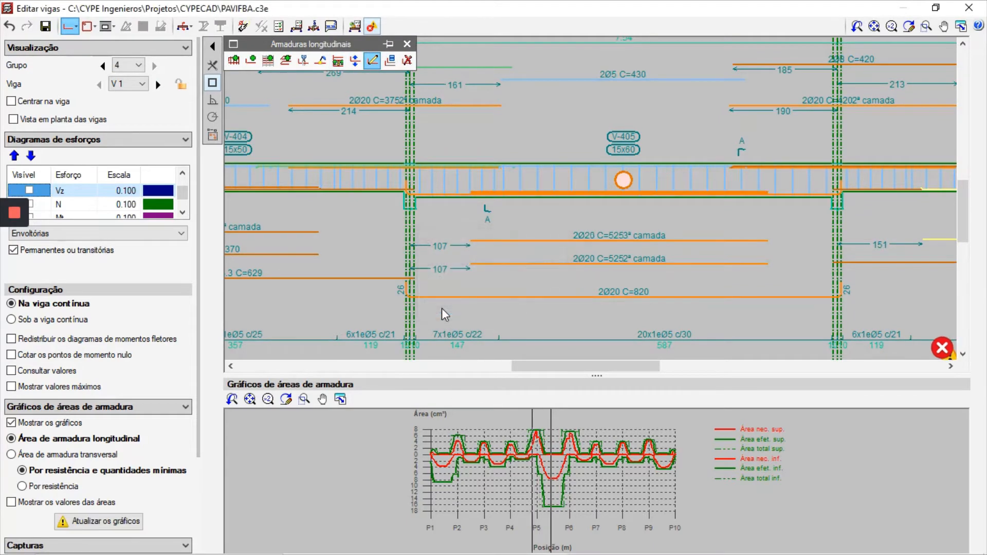
click(355, 26)
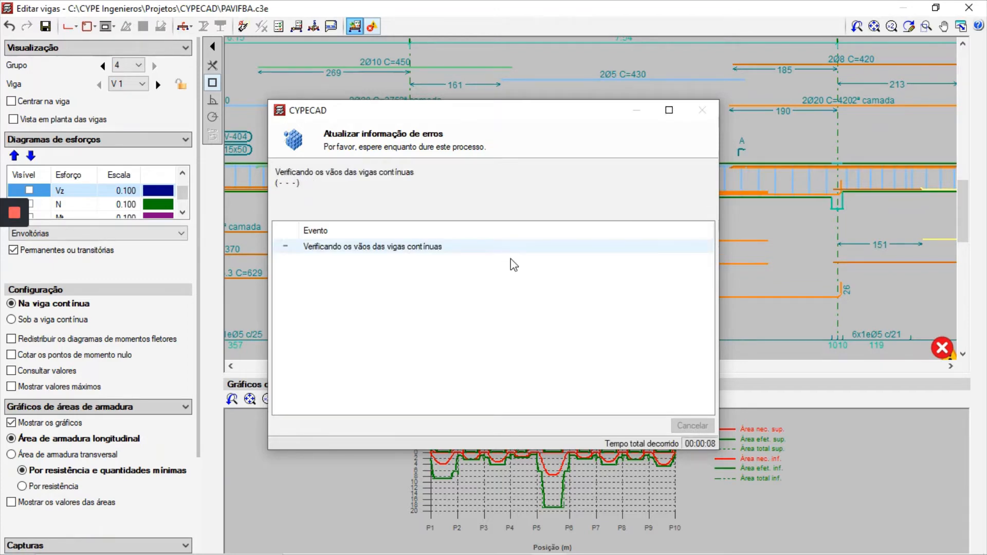
Change the bottom base reinforcement of span V-405, between P5 and P6, to 2Ø25 and recheck the beam
scroll(511, 258, down, 5)
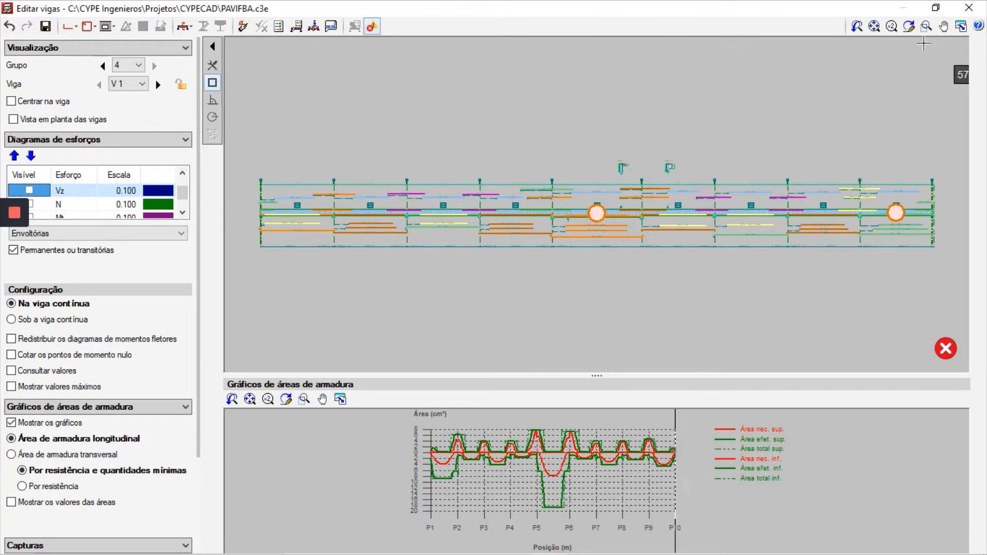
click(929, 28)
click(661, 256)
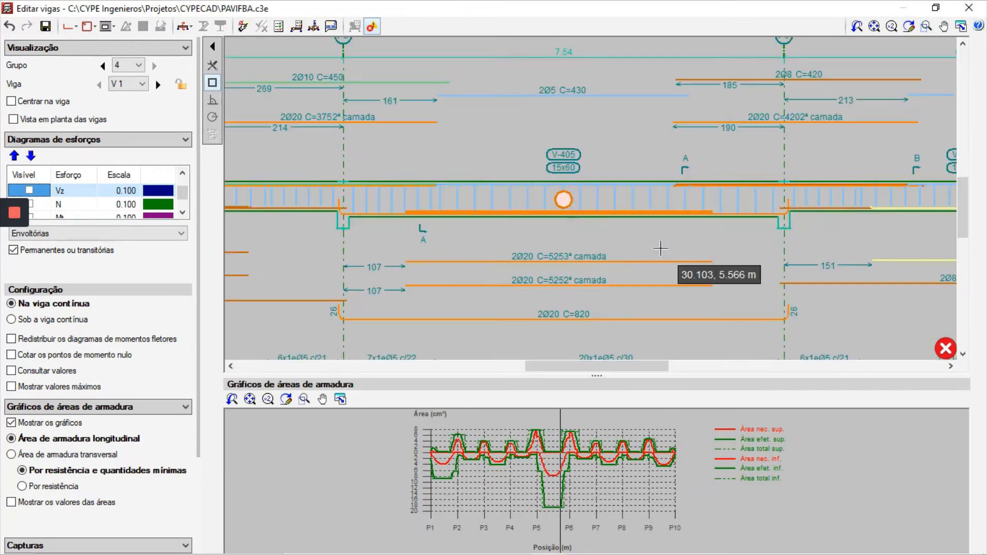
click(69, 27)
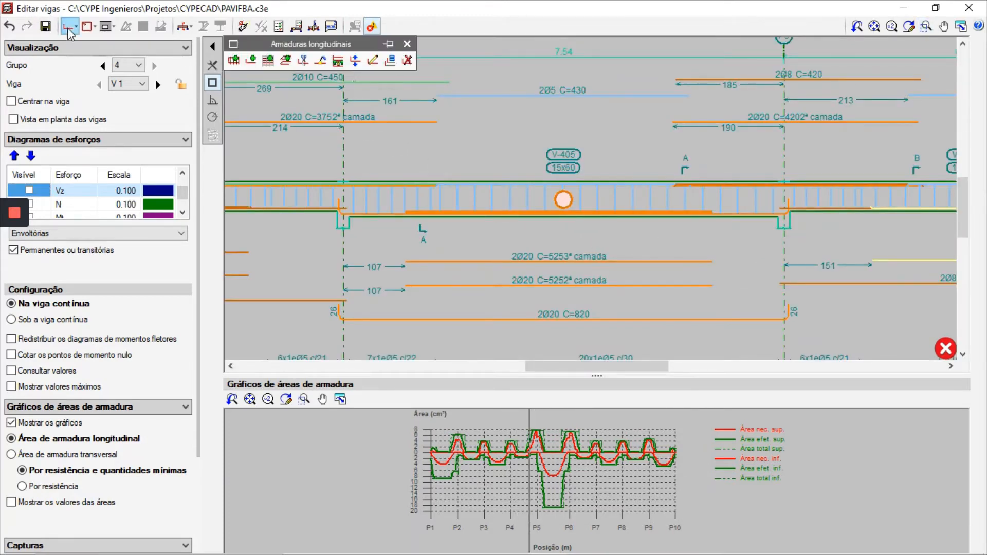
click(373, 60)
click(523, 285)
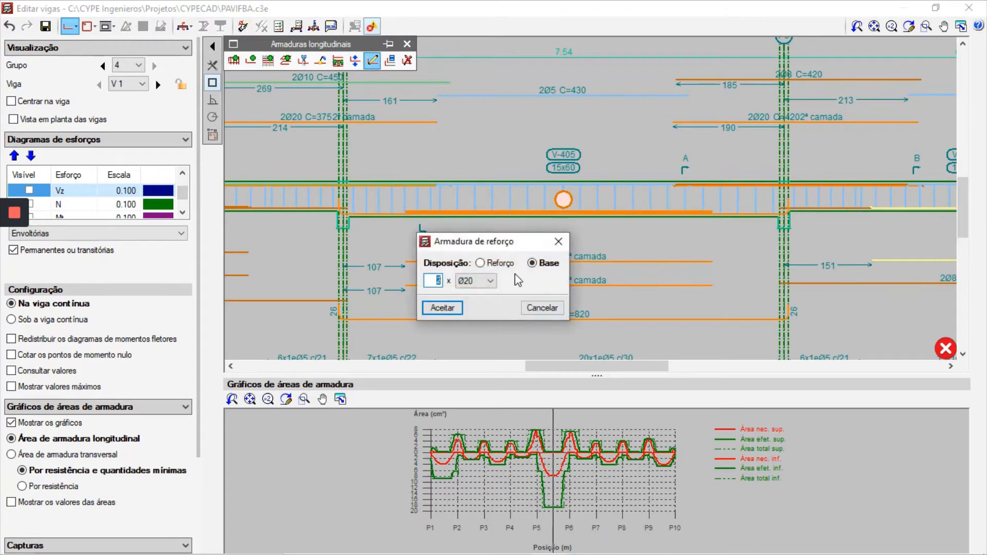
click(490, 280)
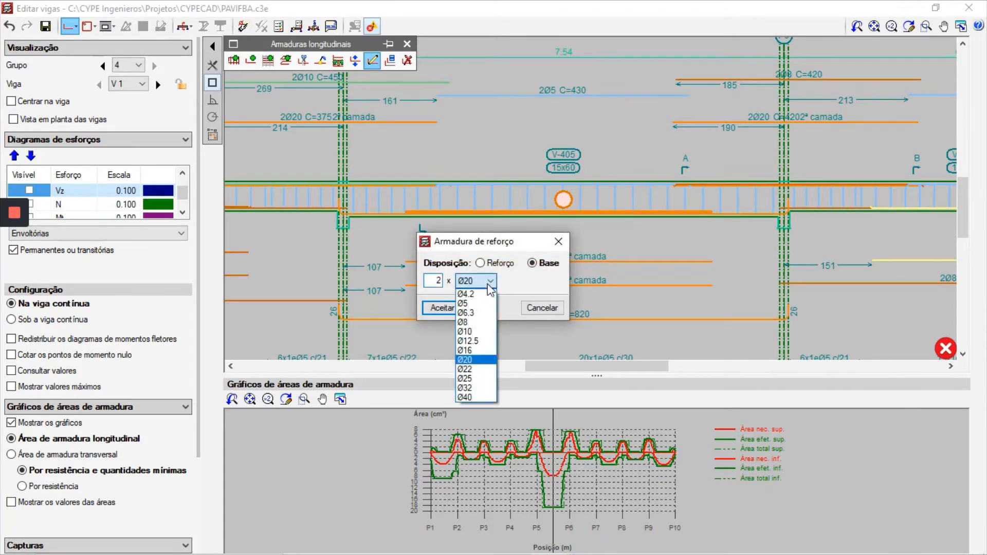
click(469, 379)
click(443, 307)
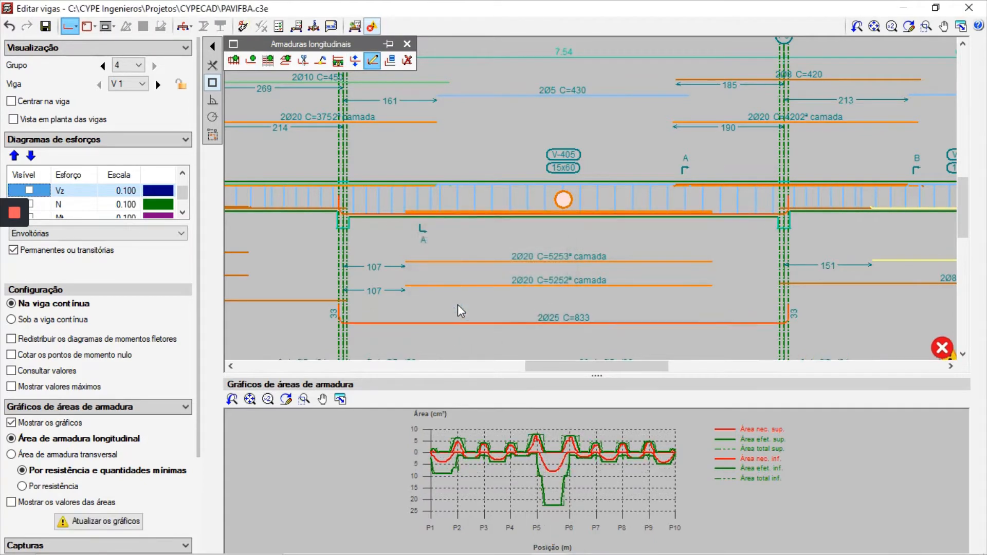
click(355, 26)
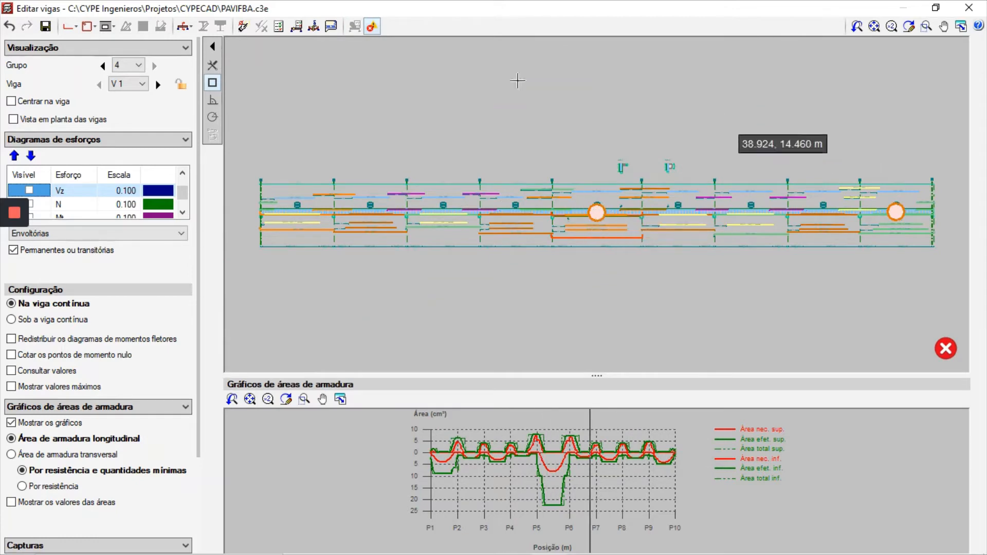
Change the top base reinforcement over column P6, beside span V-405, to 2Ø16
click(926, 26)
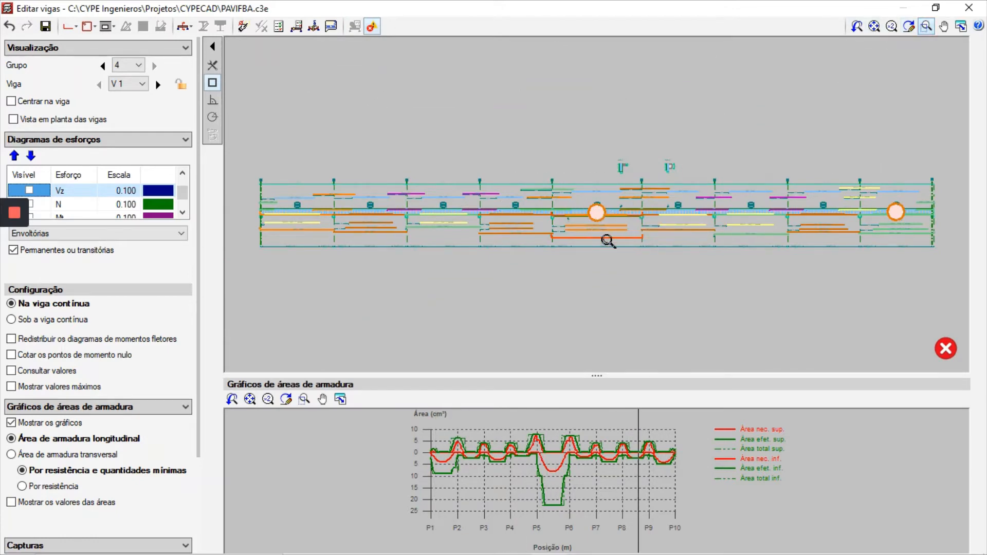
click(659, 243)
click(75, 26)
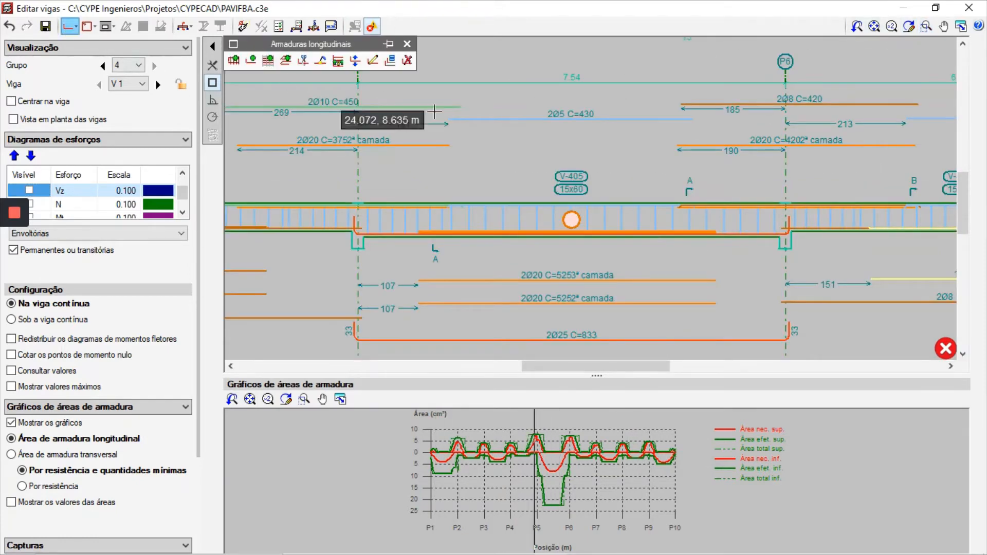
click(372, 60)
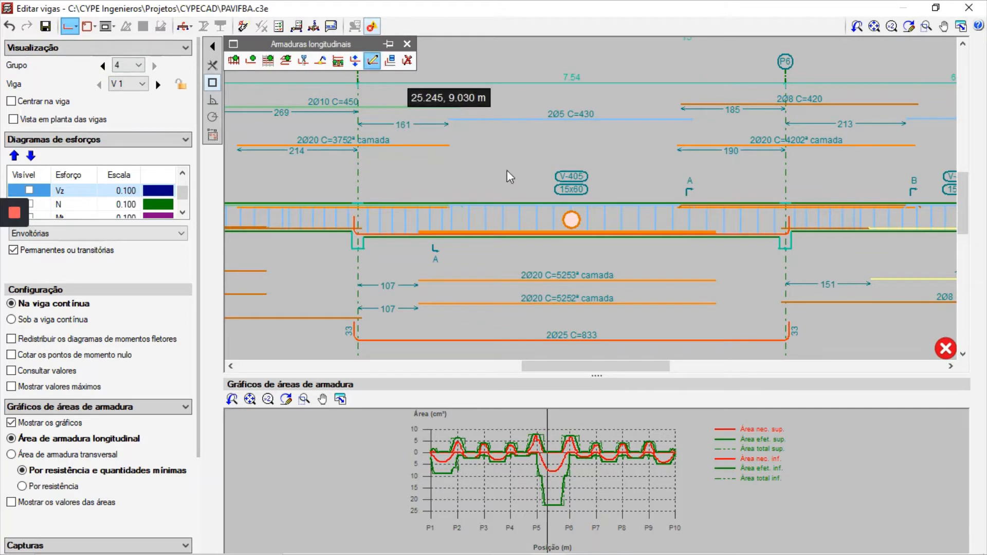
click(788, 102)
click(491, 280)
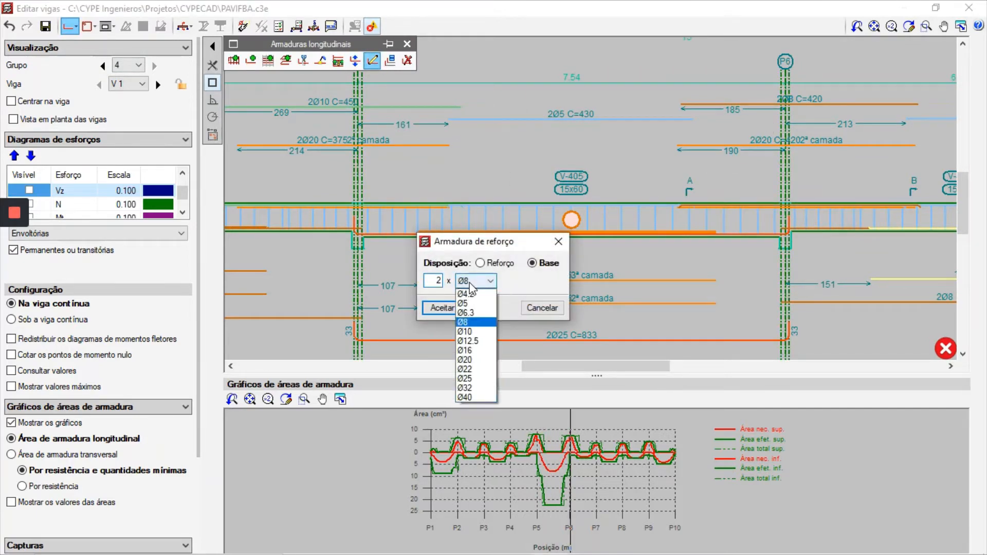
click(456, 320)
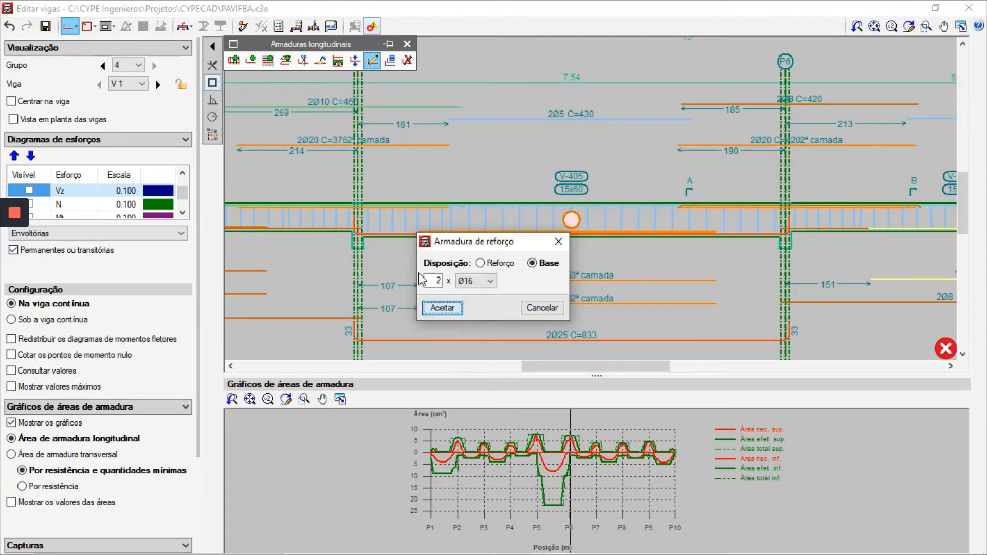
click(448, 308)
Change the top base reinforcement over column P5 to 2Ø16 and recheck the beam
click(330, 107)
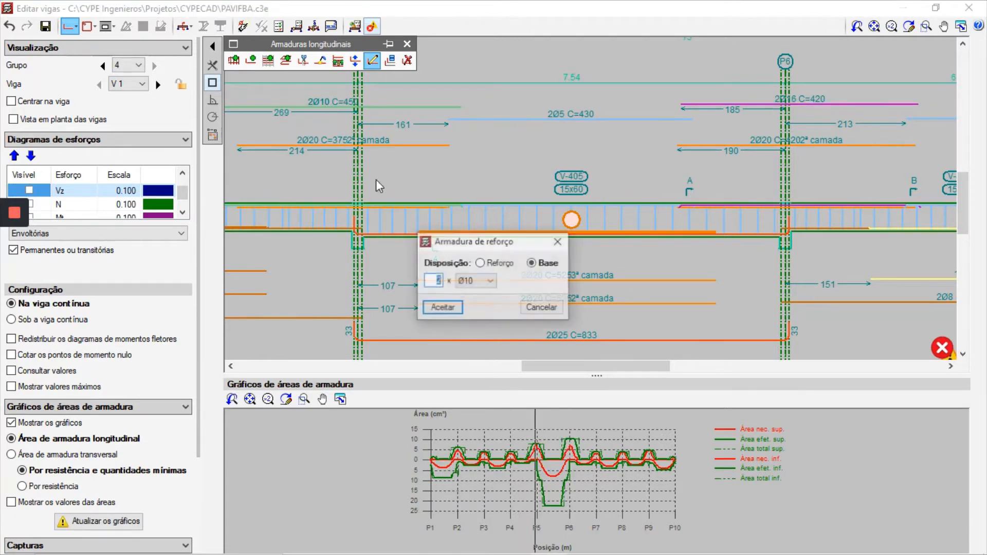
click(491, 281)
click(472, 352)
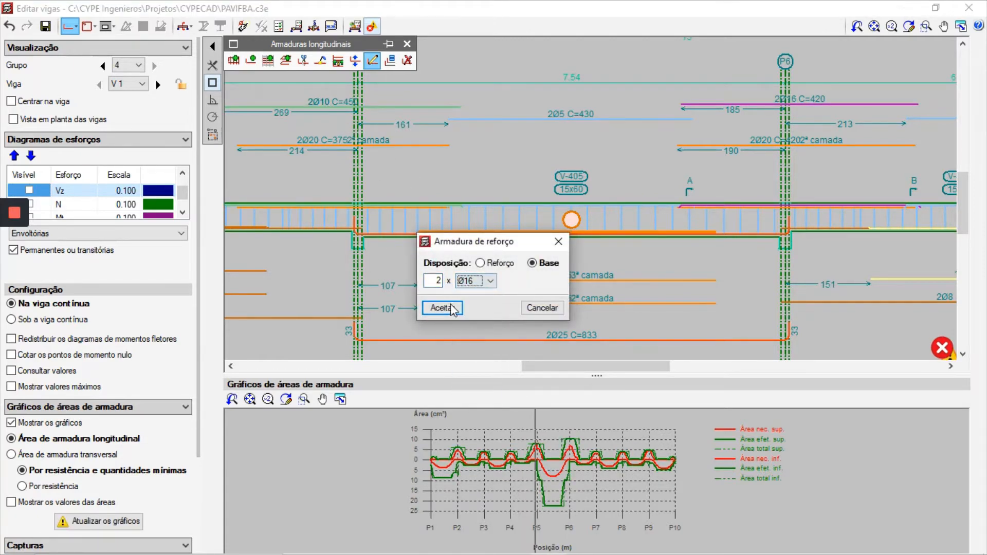
click(458, 311)
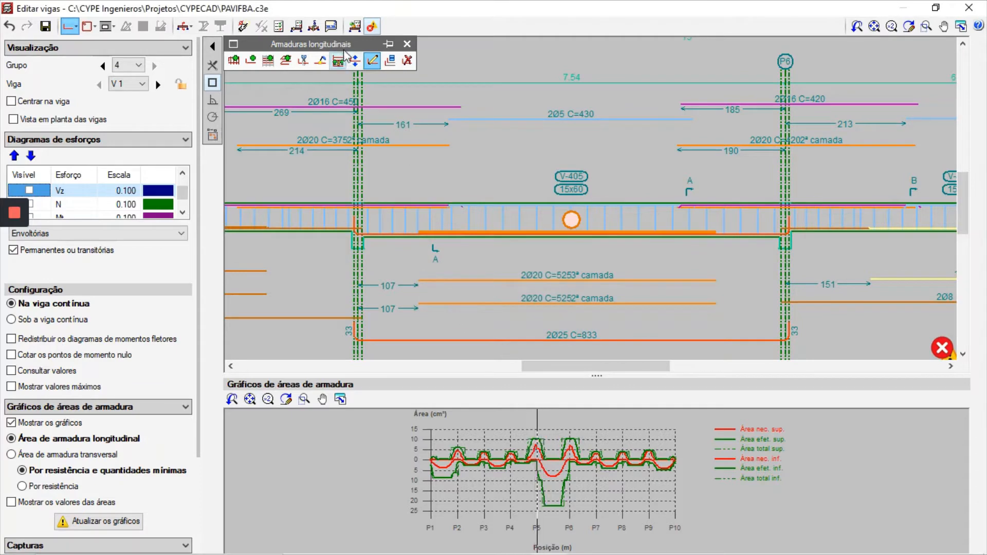
click(355, 27)
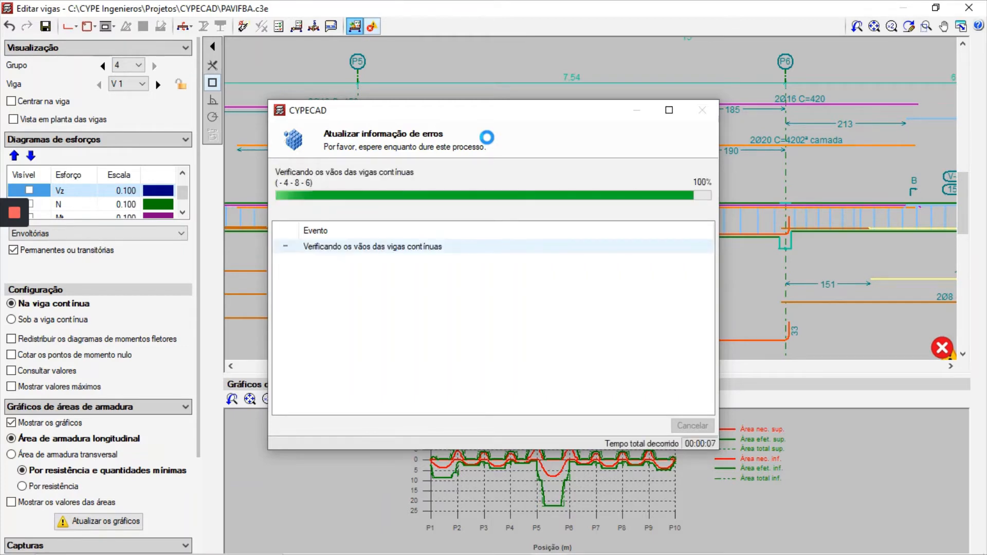
scroll(546, 206, down, 3)
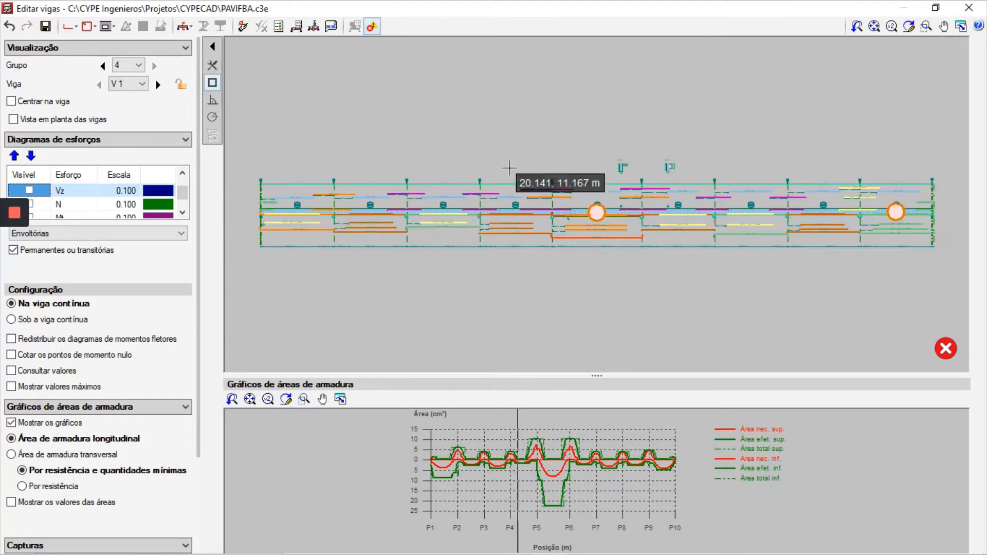
Increase the top base bars over column P5, beside span V-405, to 2Ø20
click(926, 26)
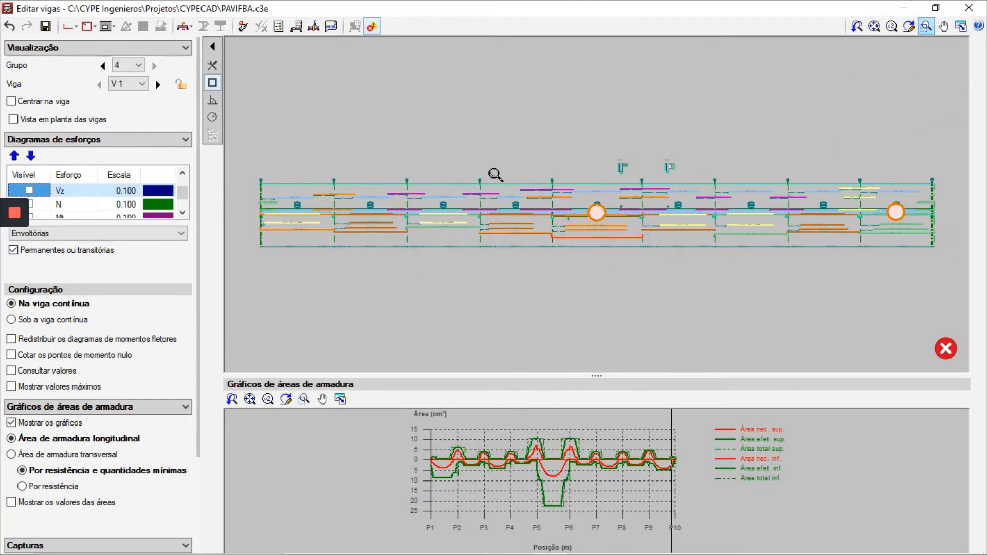
click(647, 243)
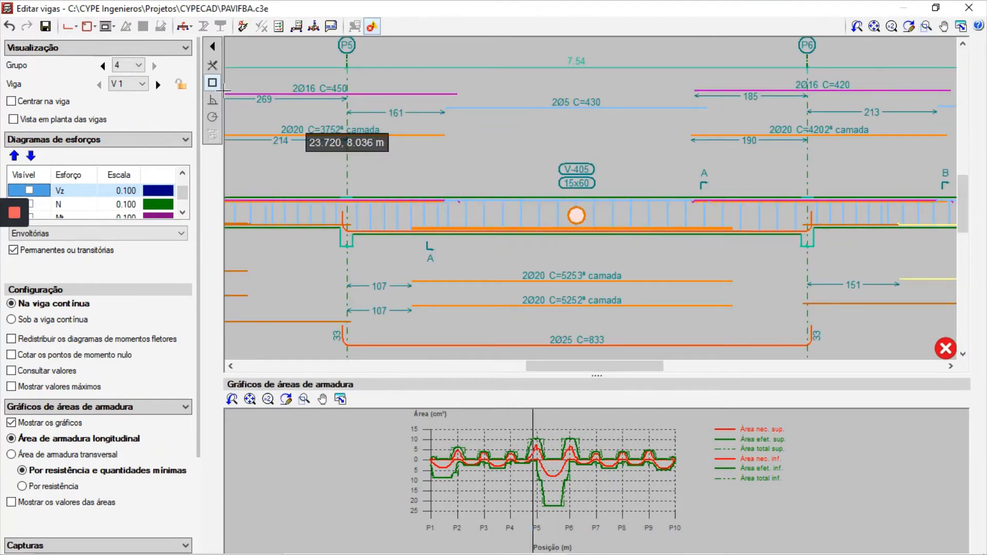
click(69, 27)
click(373, 60)
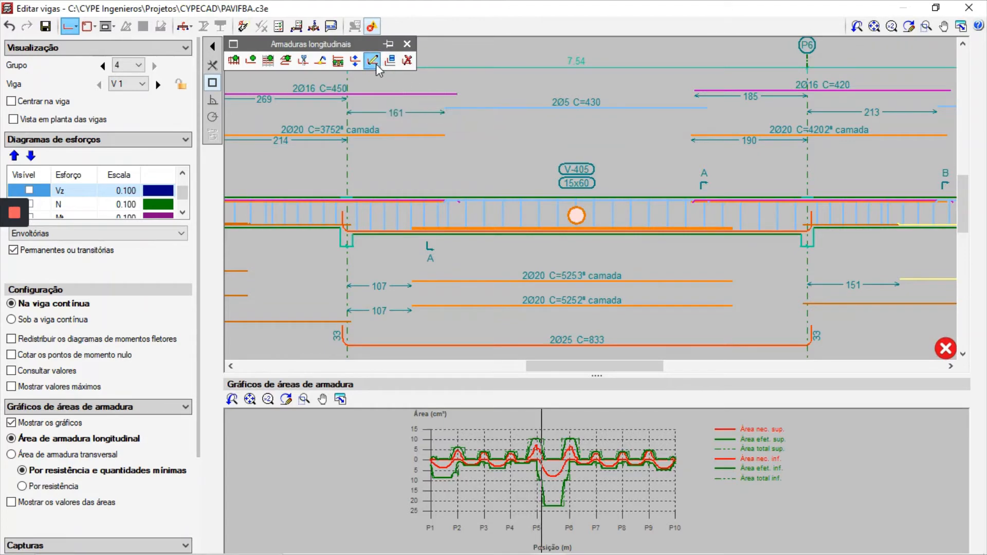
click(308, 94)
click(469, 282)
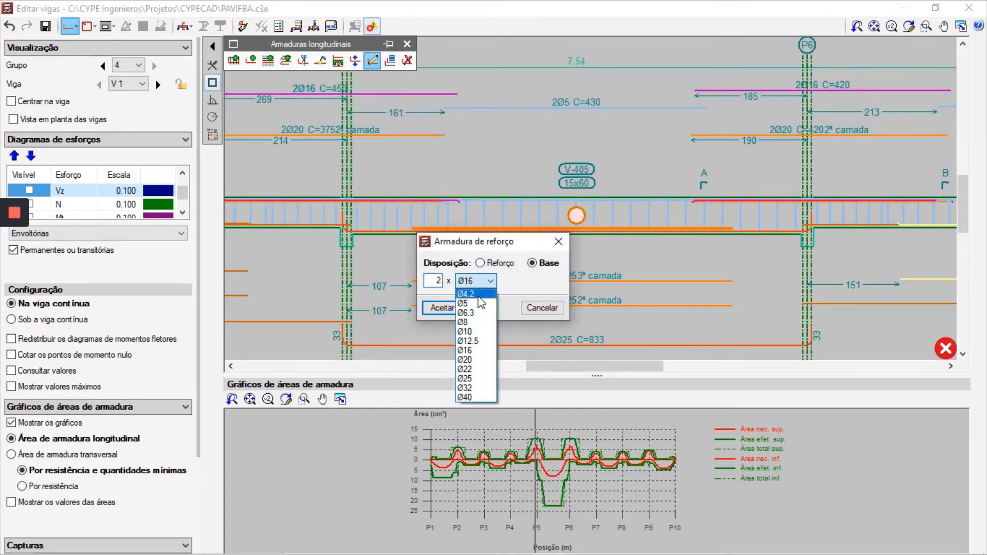
click(472, 368)
click(442, 307)
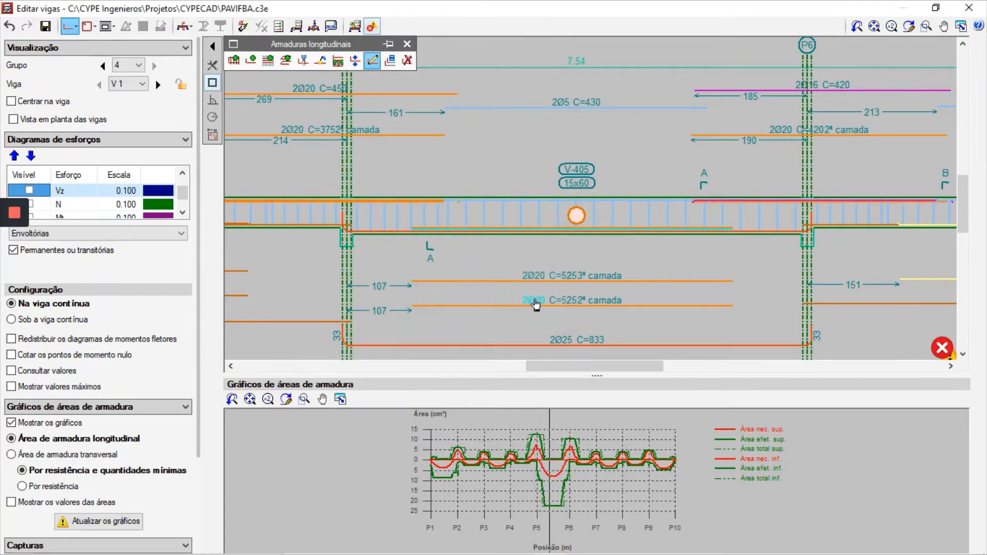
Increase the top base bars over column P6 to 2Ø20 and recheck the beam
click(812, 98)
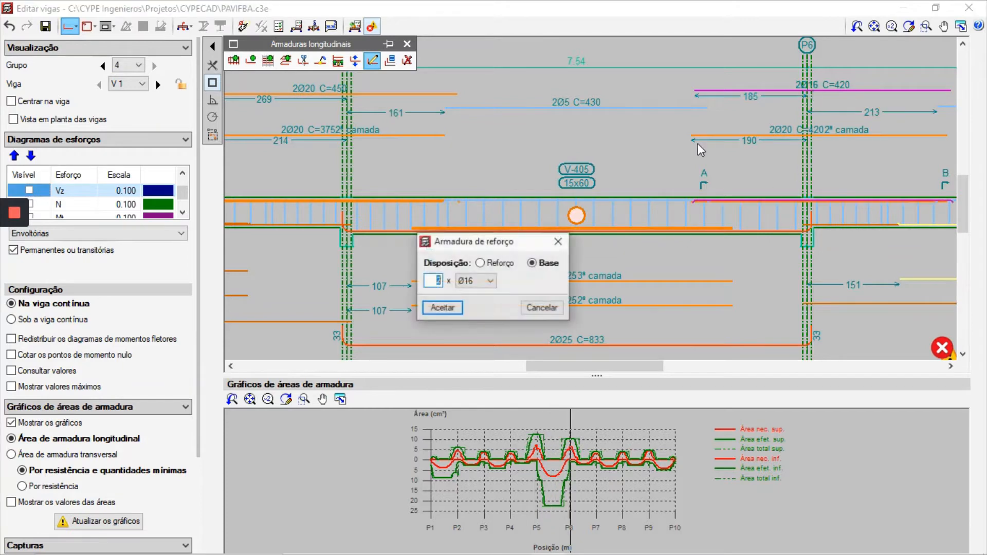
click(474, 281)
click(466, 360)
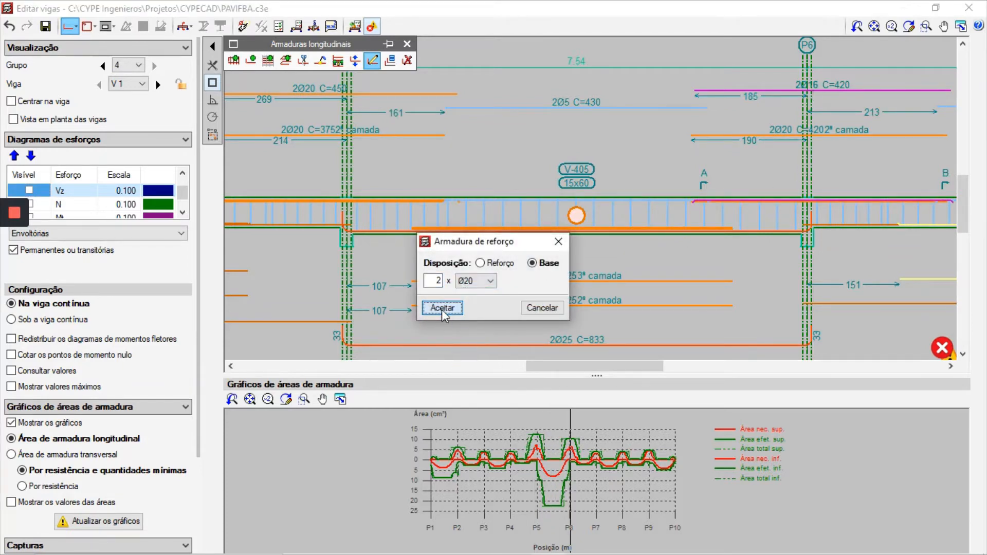
click(442, 308)
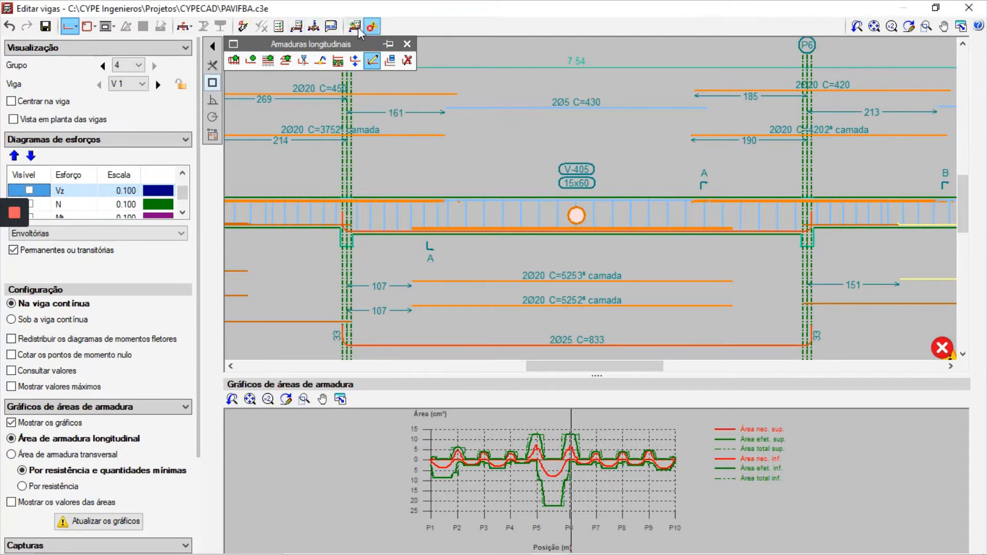
click(354, 27)
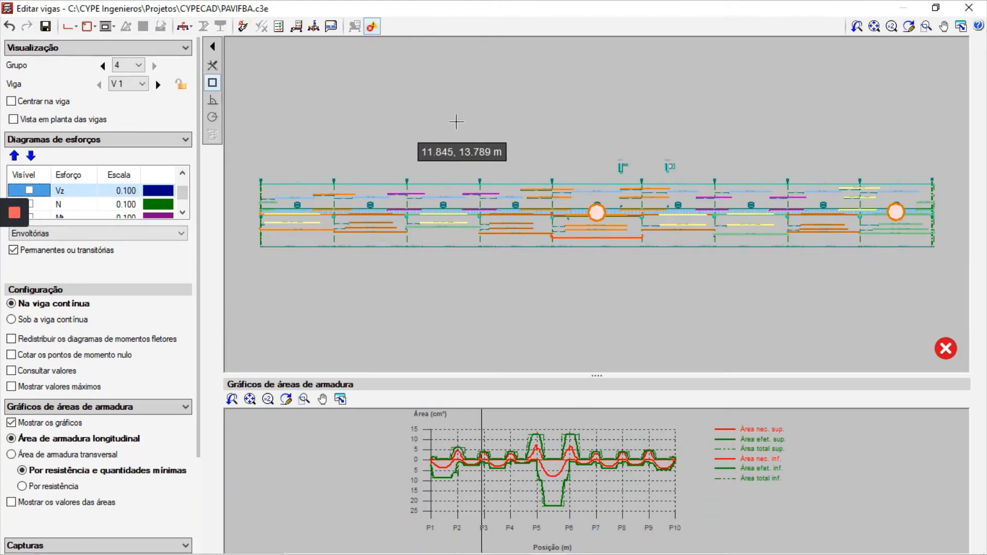
Increase the top base bars over column P5, beside span V-405, to 2Ø25
click(926, 28)
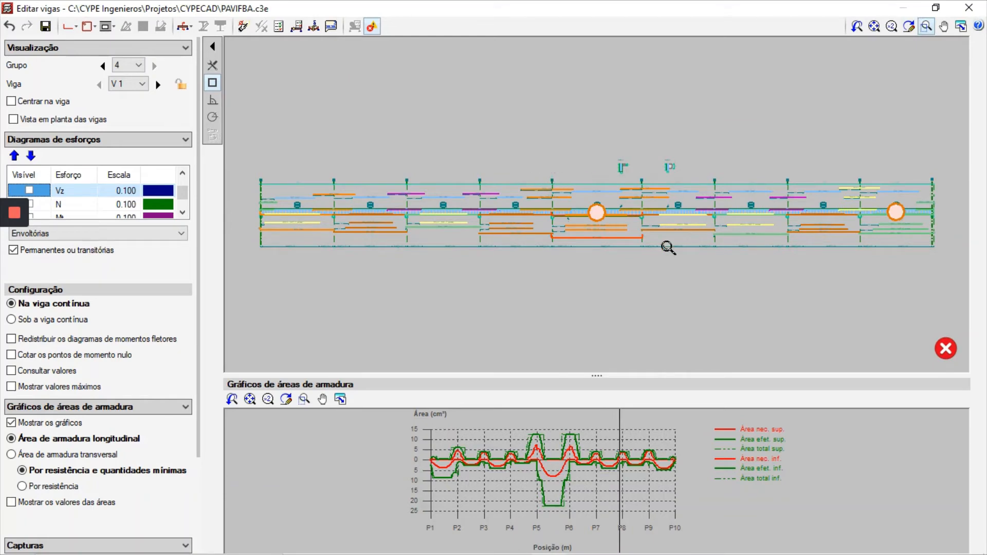
drag(668, 248, 524, 173)
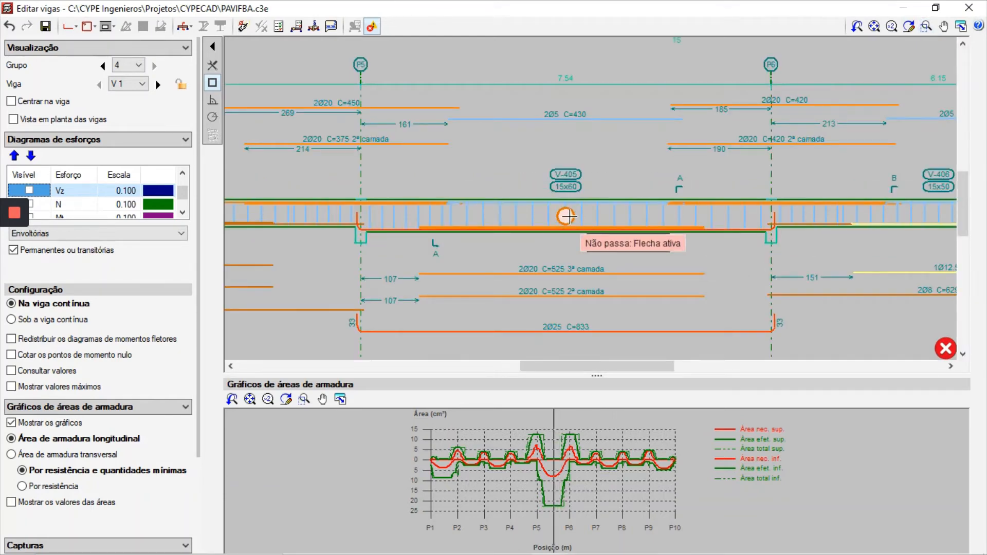
click(67, 27)
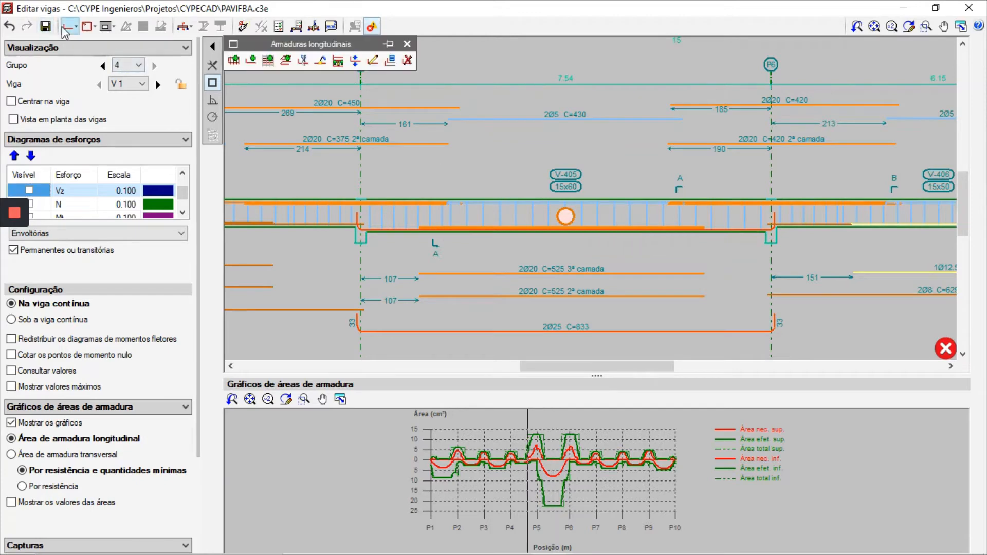
click(372, 60)
click(332, 107)
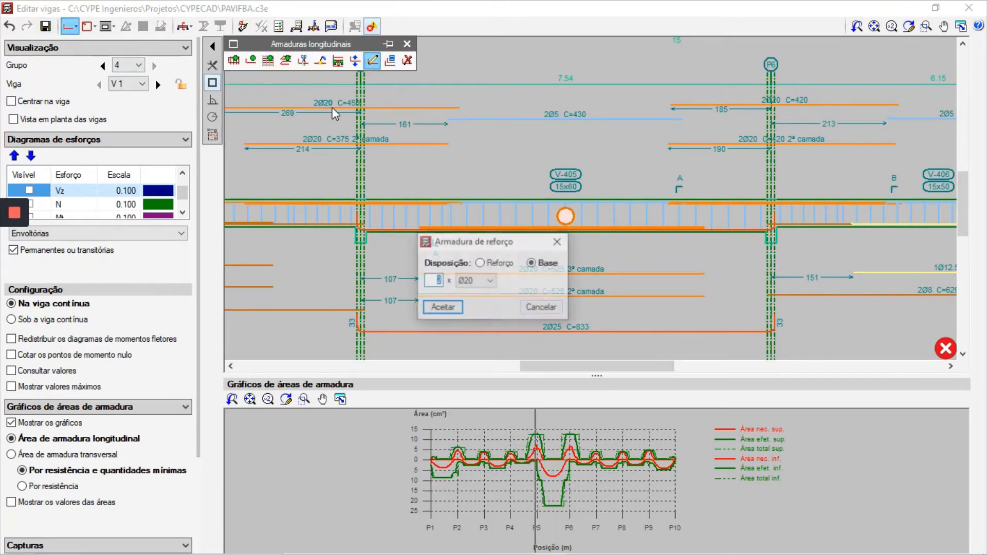
click(475, 281)
click(481, 379)
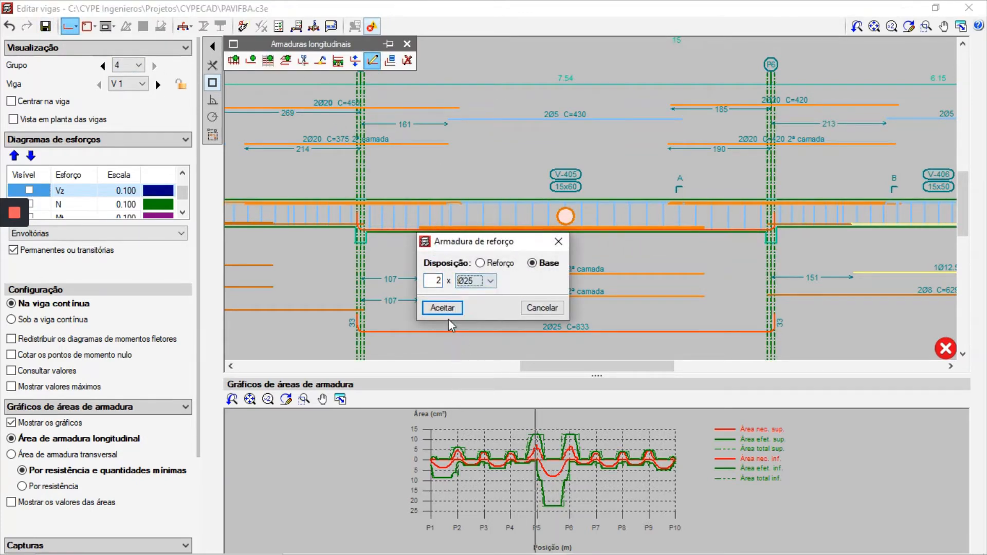
key(Return)
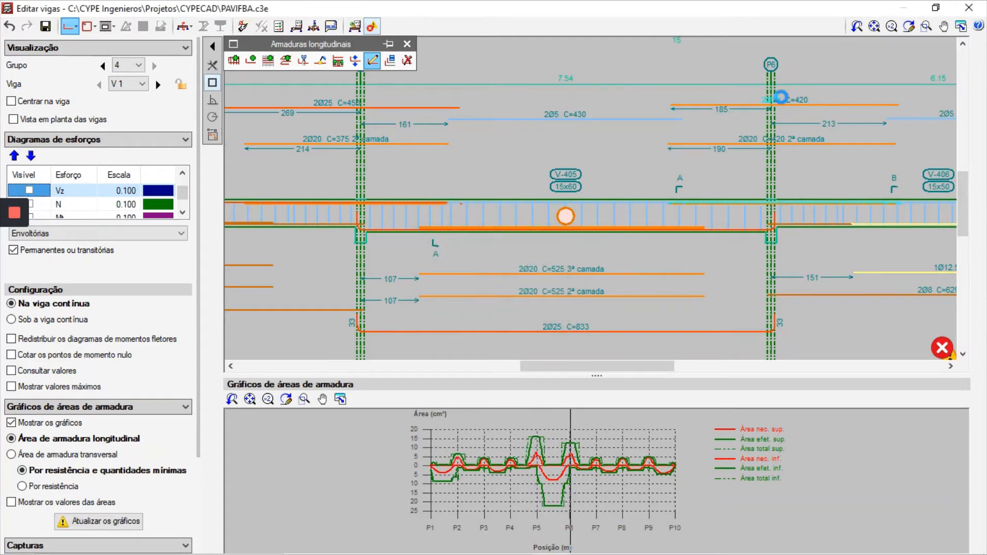
Increase the top base bars over column P6 to 2Ø25 and recheck the beam
click(779, 104)
click(476, 280)
click(458, 344)
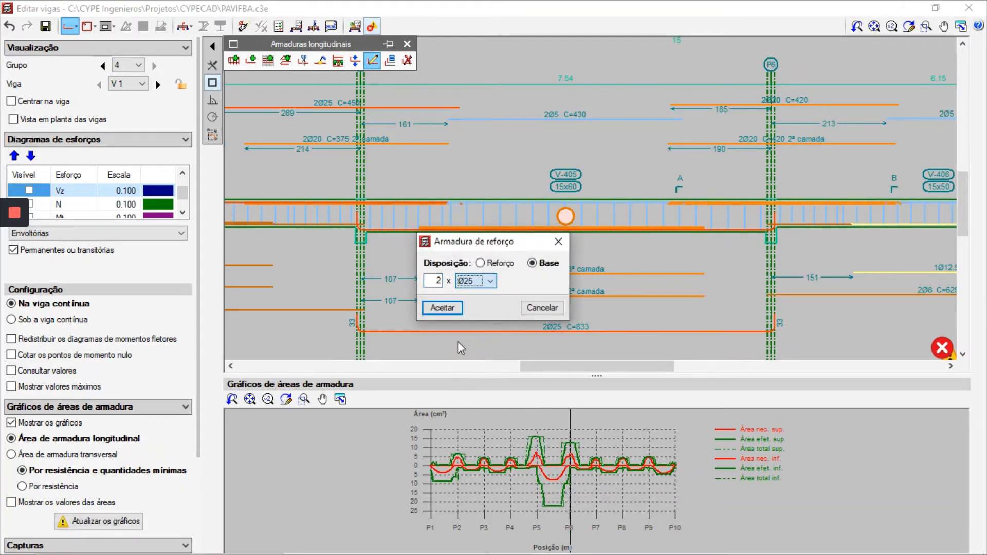
click(448, 308)
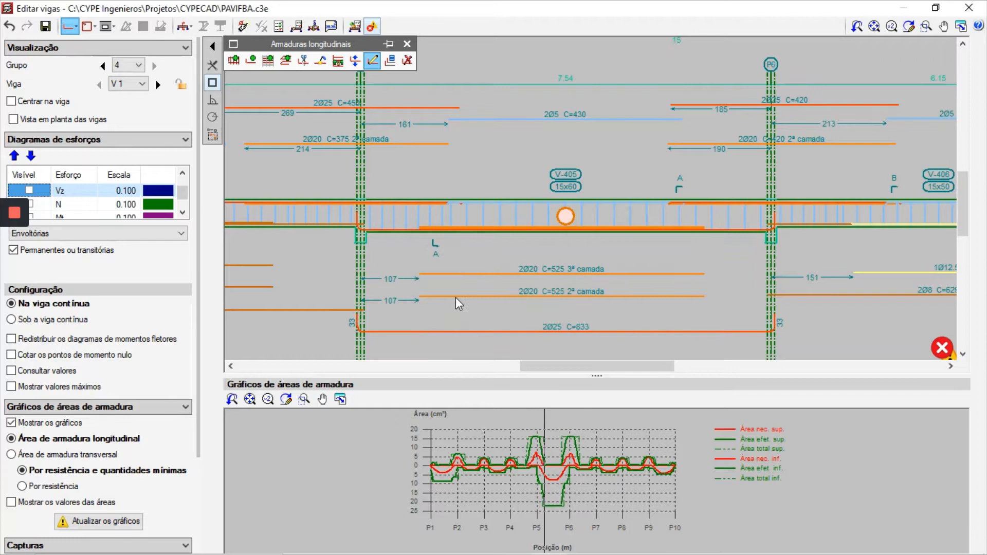
click(355, 26)
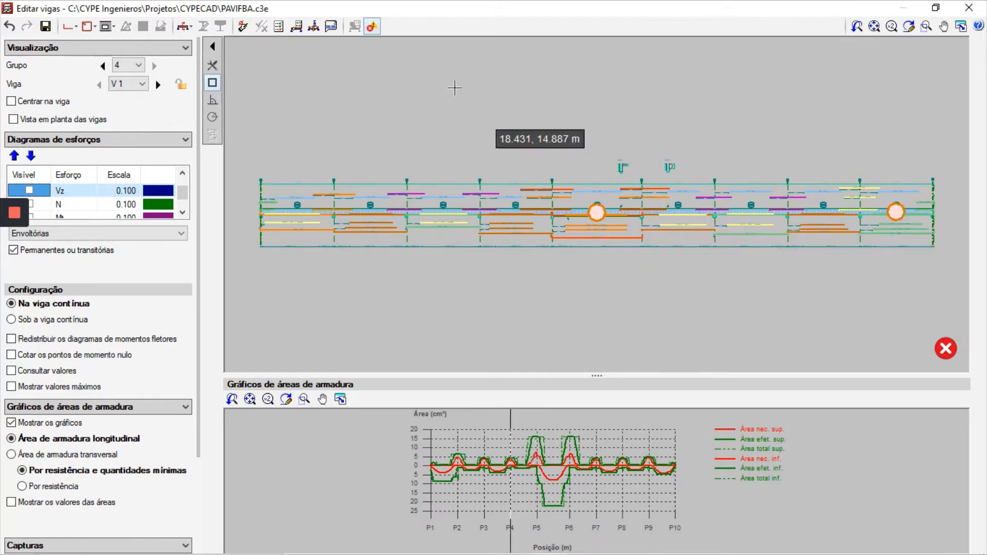
Inspect the check result of span V-405 and return the top base bars over column P5 to 2Ø20
click(926, 26)
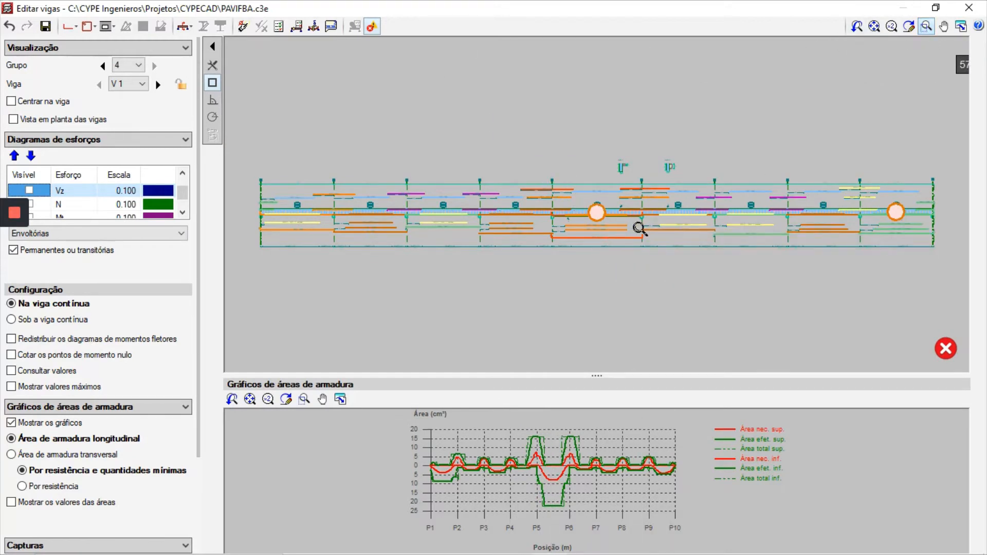
click(671, 240)
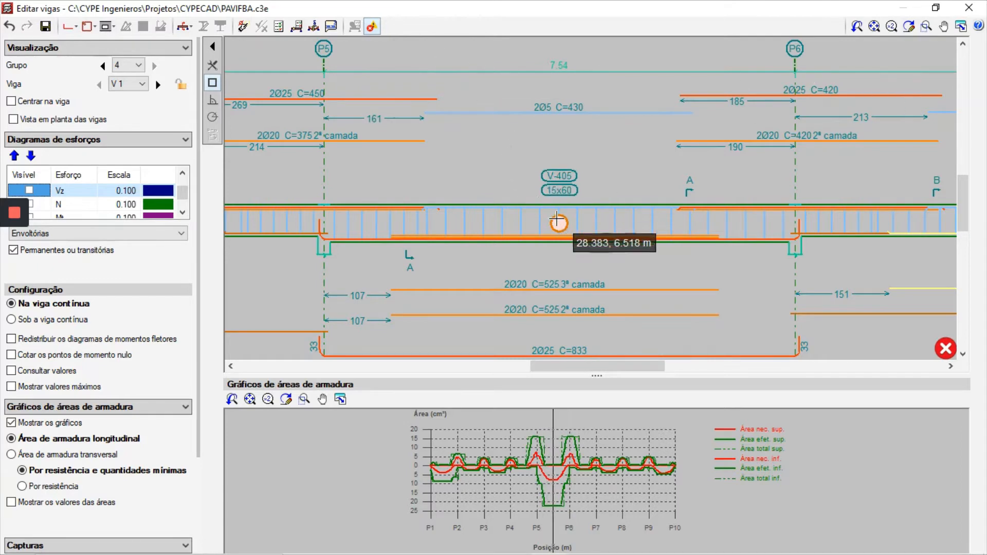
mouse_move(560, 222)
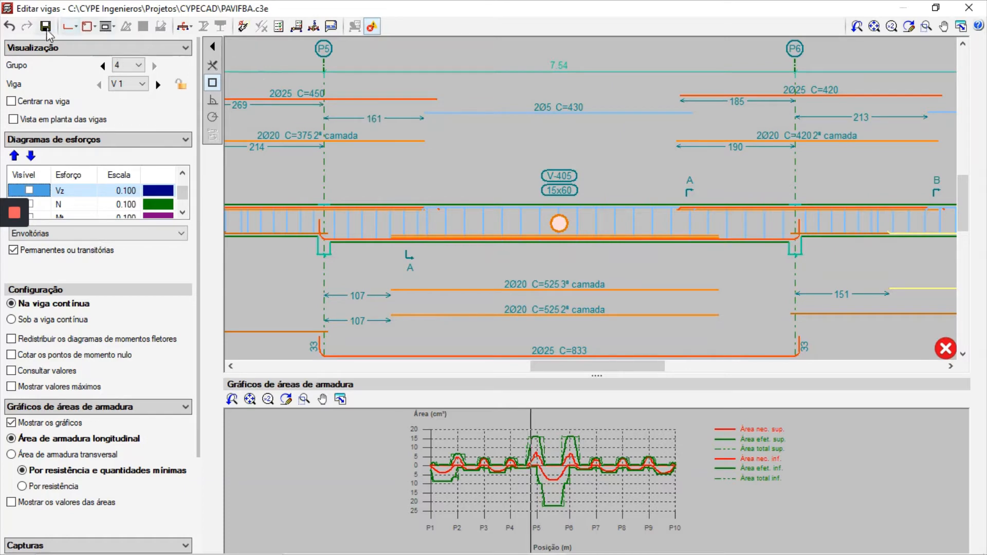
click(70, 26)
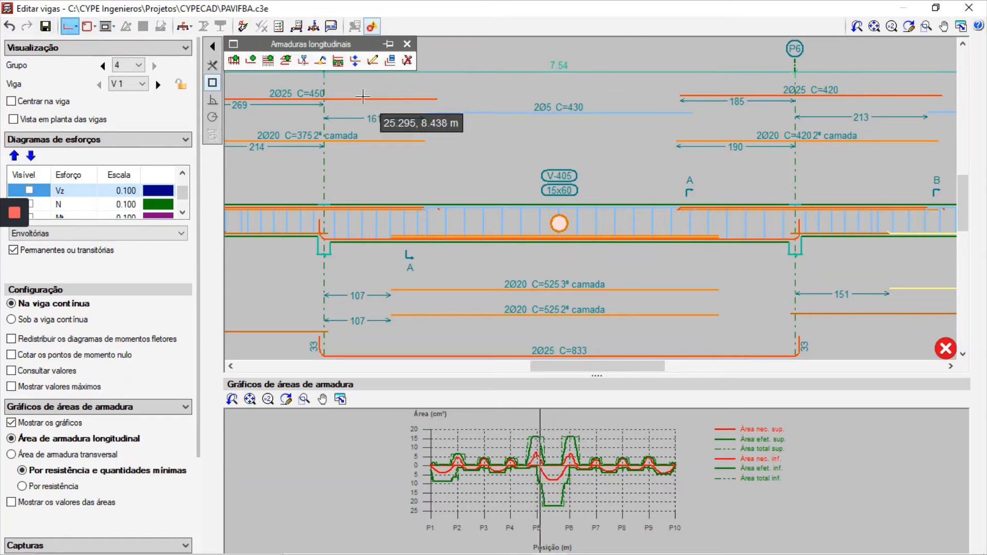
click(291, 96)
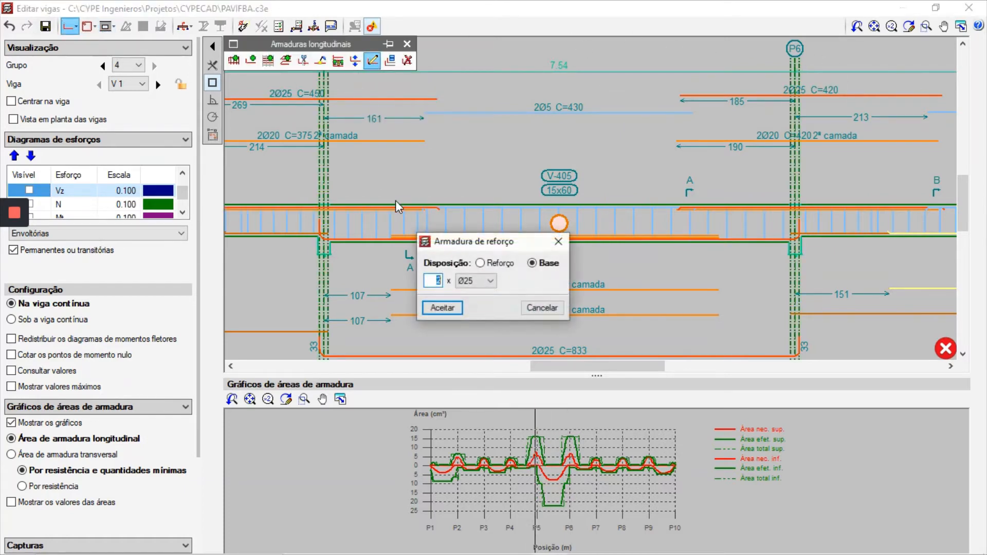
click(480, 282)
click(465, 366)
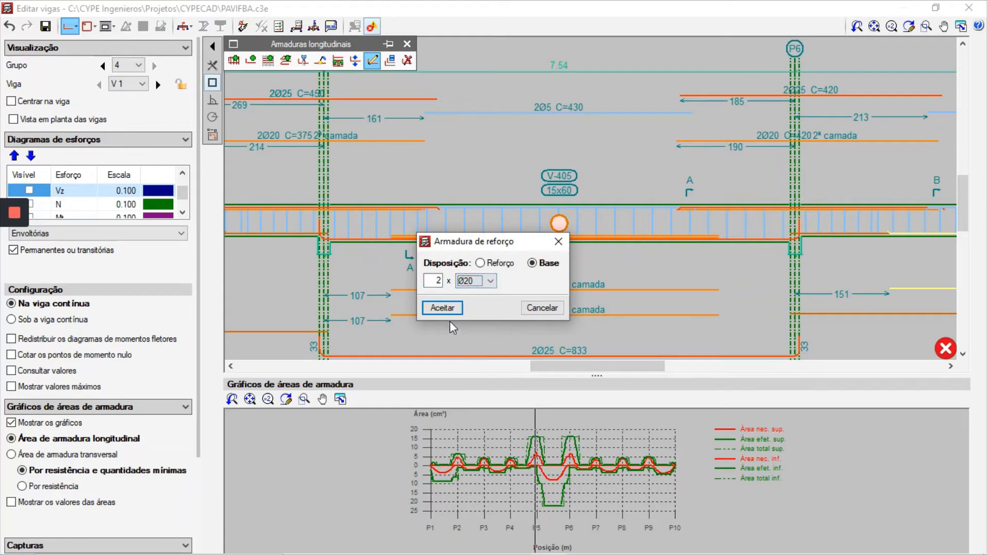
click(442, 308)
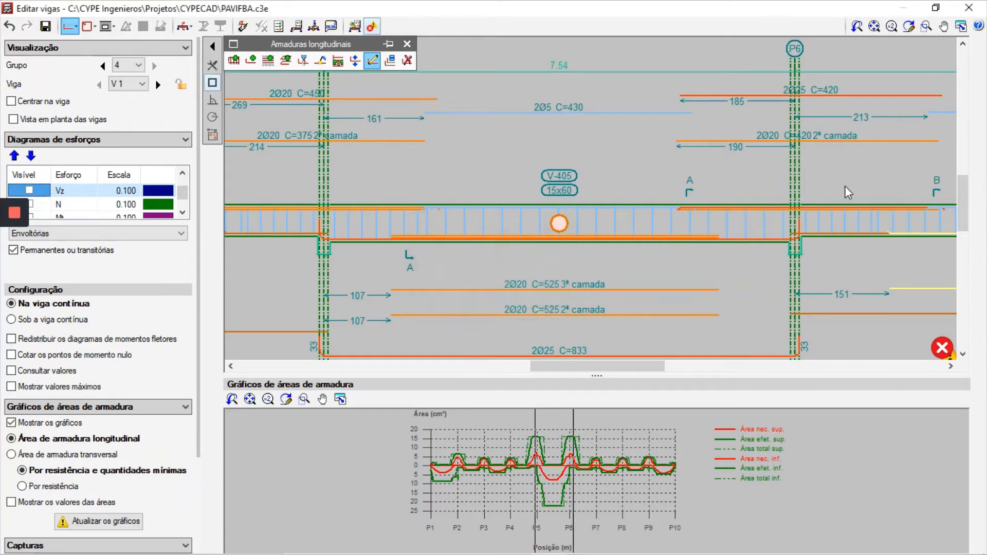
Return the top base bars over column P6 to 2Ø20 and recheck the beam
click(798, 100)
click(479, 281)
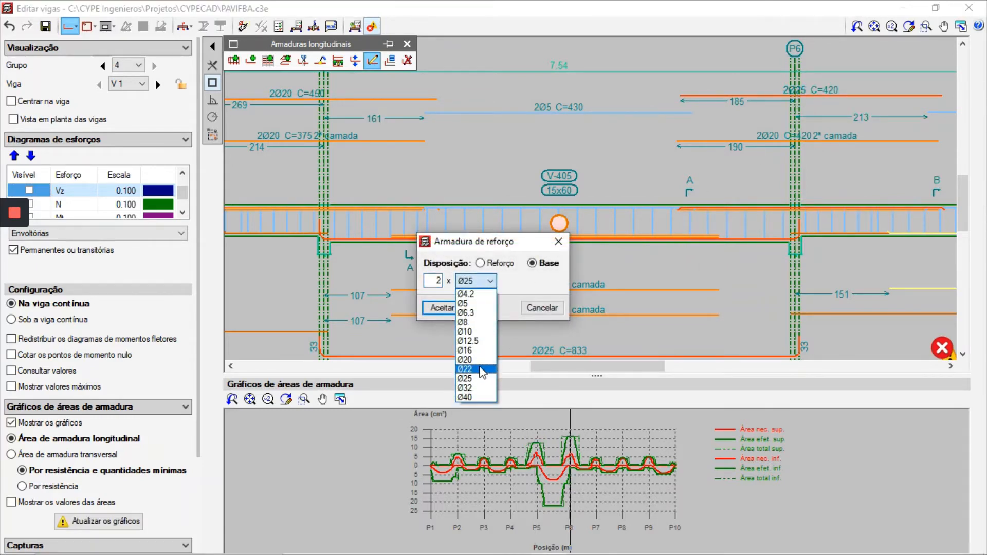
click(466, 366)
click(437, 311)
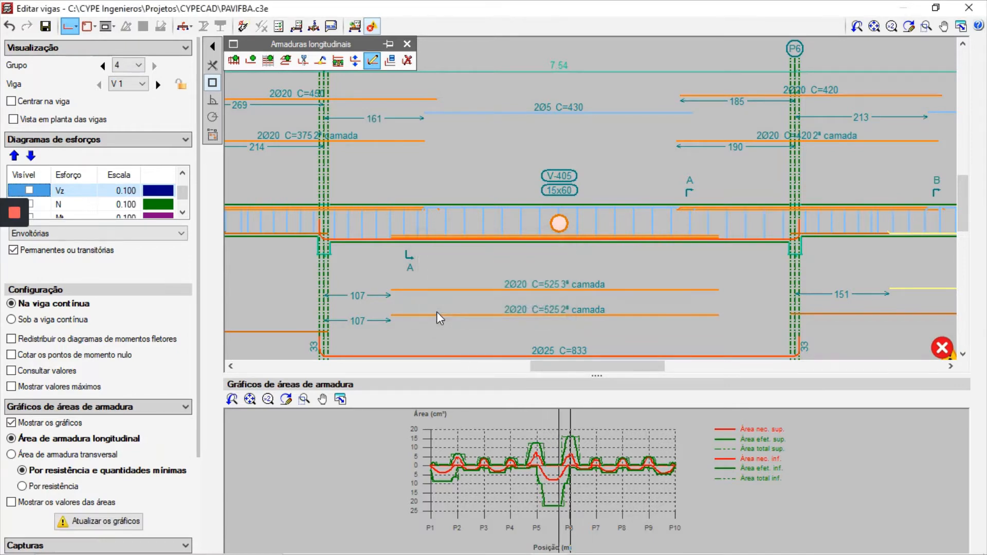
click(355, 27)
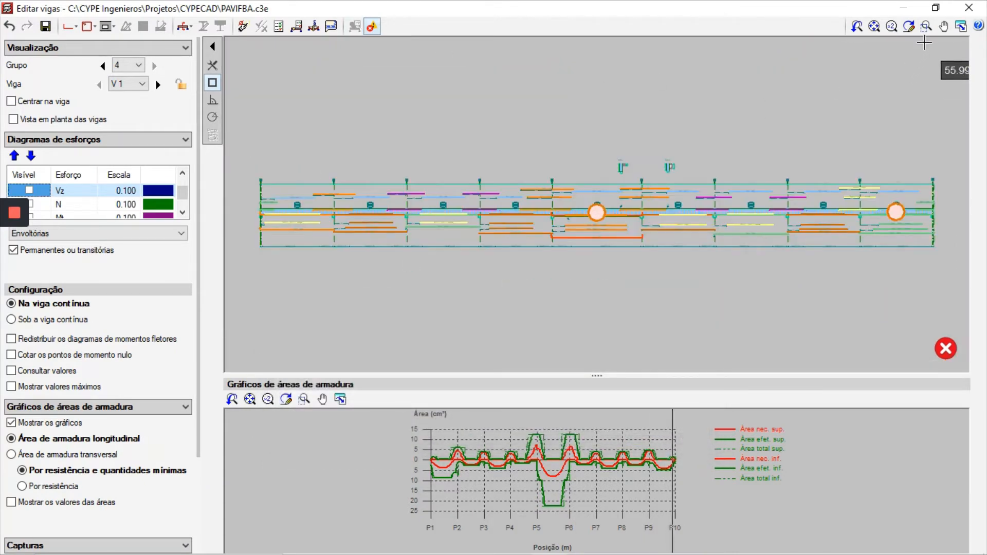
Try increasing the second-layer bottom reinforcement bars of span V-405 to 2Ø25 and recheck the beam
click(926, 26)
click(664, 257)
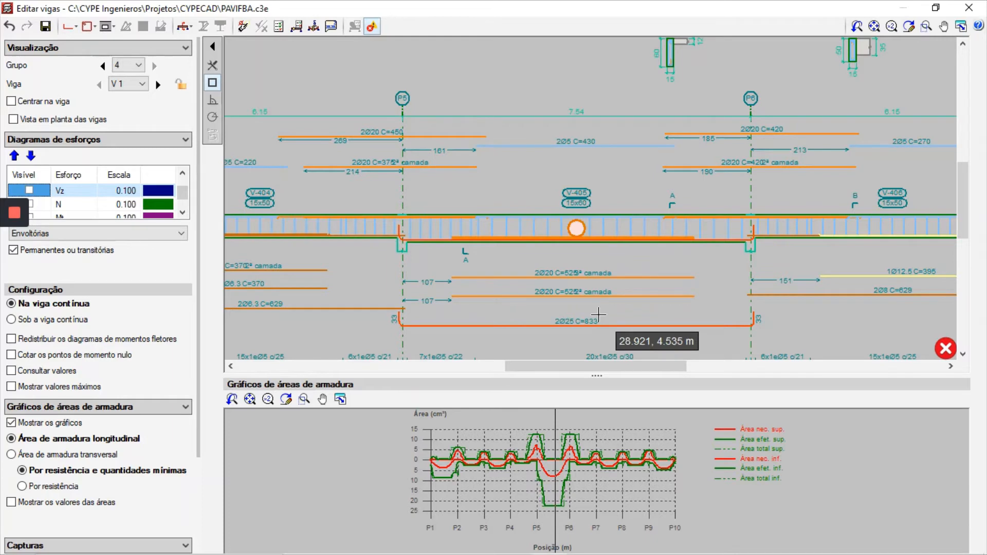
click(69, 26)
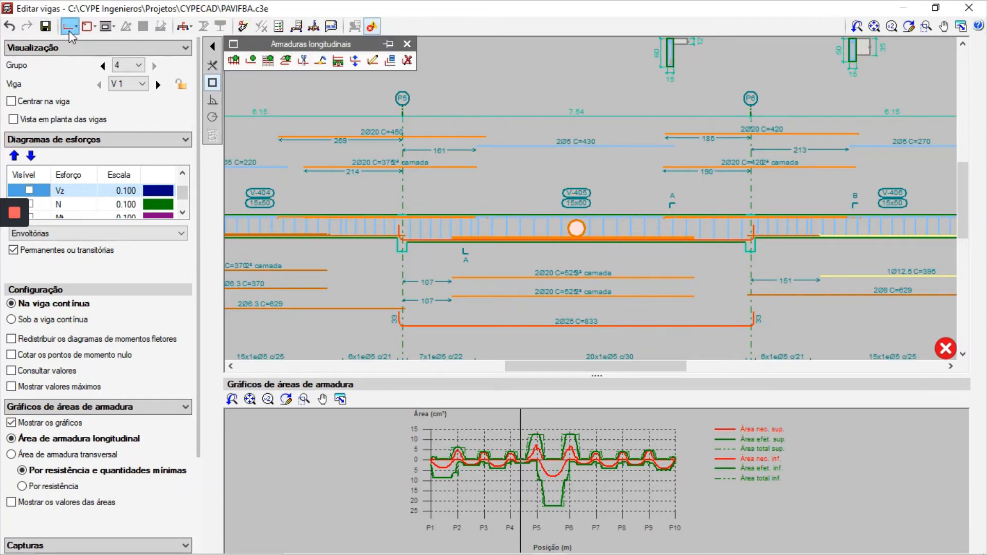
click(372, 60)
click(546, 288)
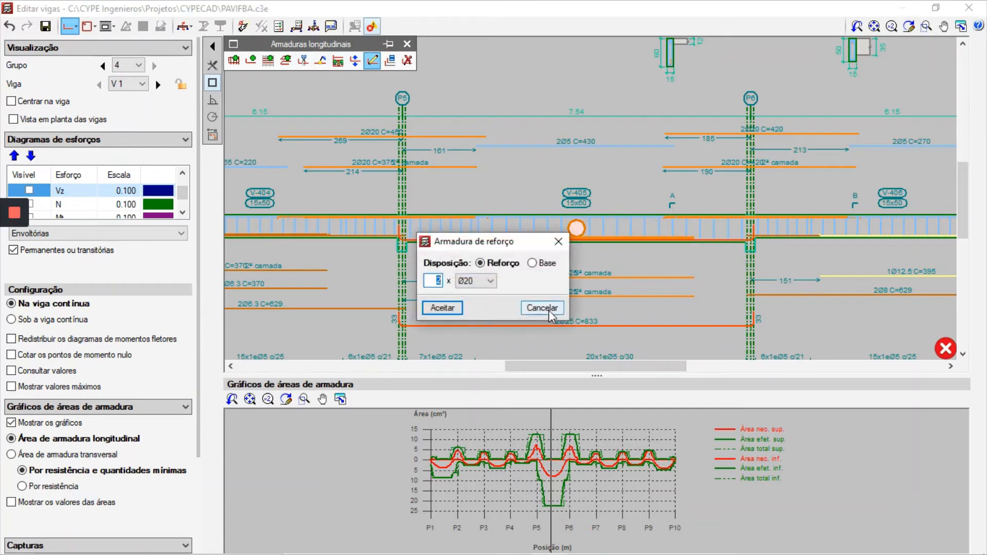
click(541, 307)
click(548, 306)
click(490, 281)
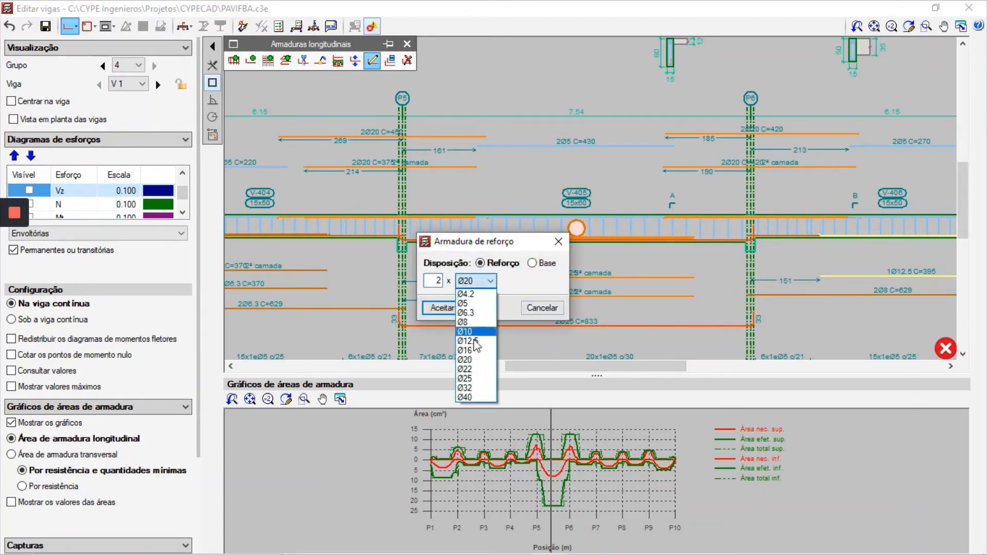
click(475, 381)
click(442, 308)
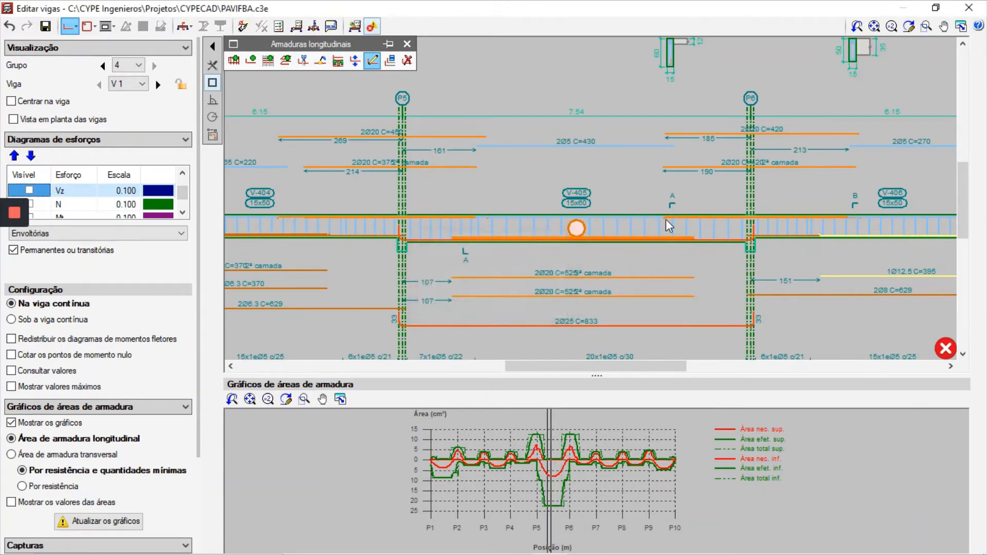
click(354, 27)
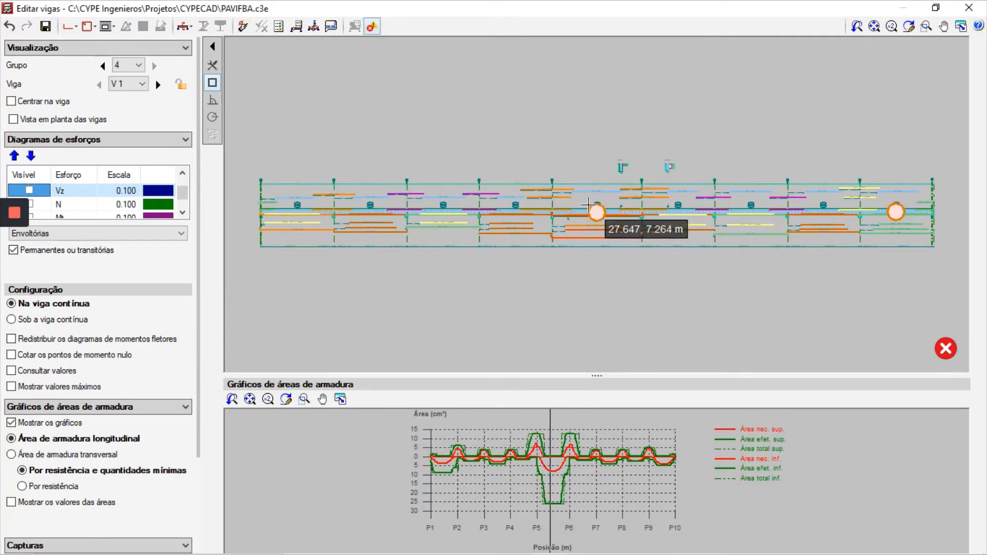
Inspect the check result of span V-405 and close the beam editor without saving the modifications
mouse_move(599, 214)
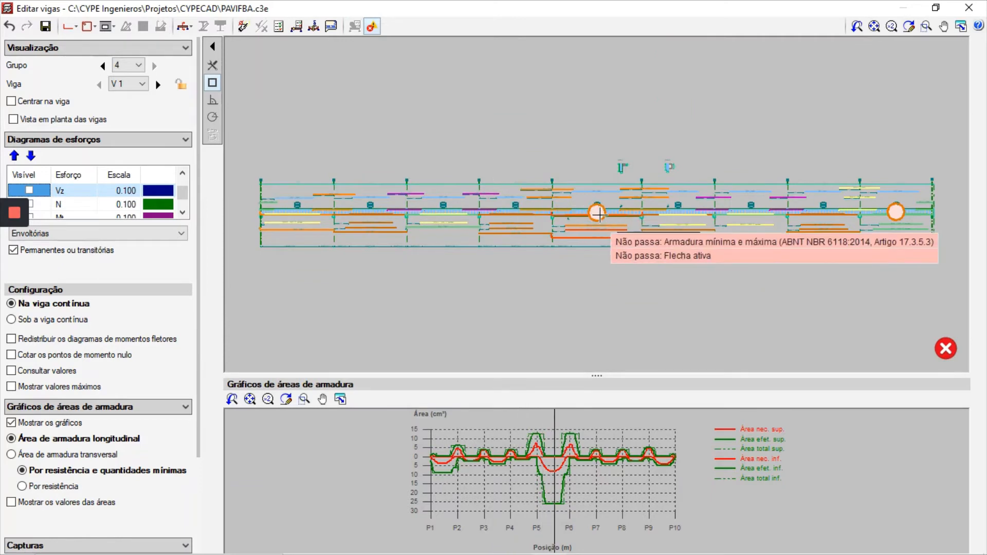
click(926, 26)
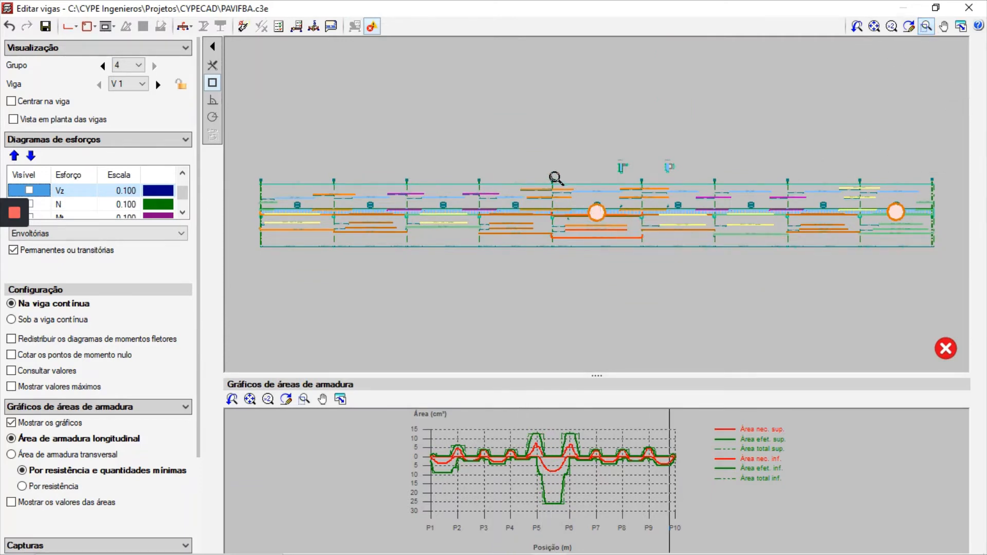
click(650, 252)
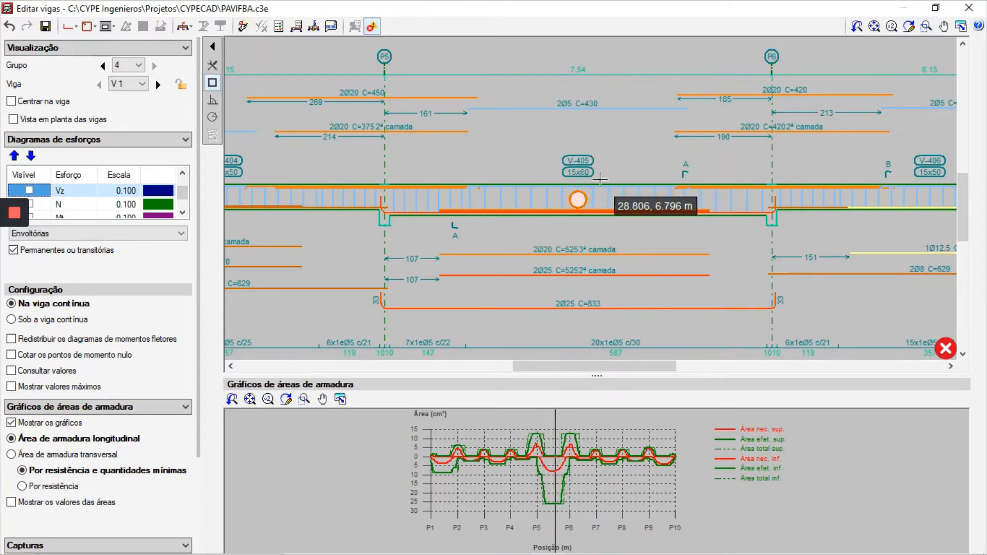
click(969, 7)
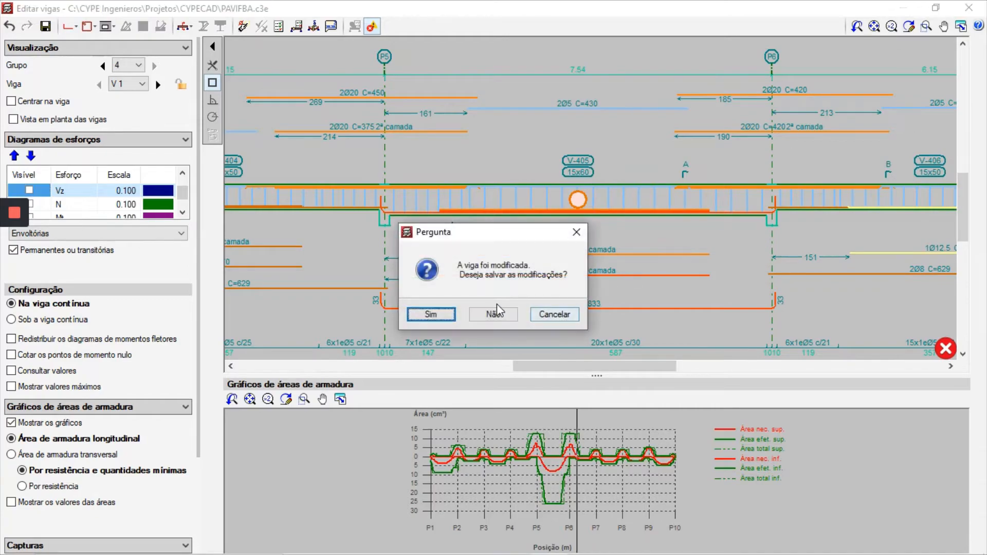
click(493, 313)
In the floor input view of the COBERTURA group, set the height of beam V-405 to 70 cm
click(126, 537)
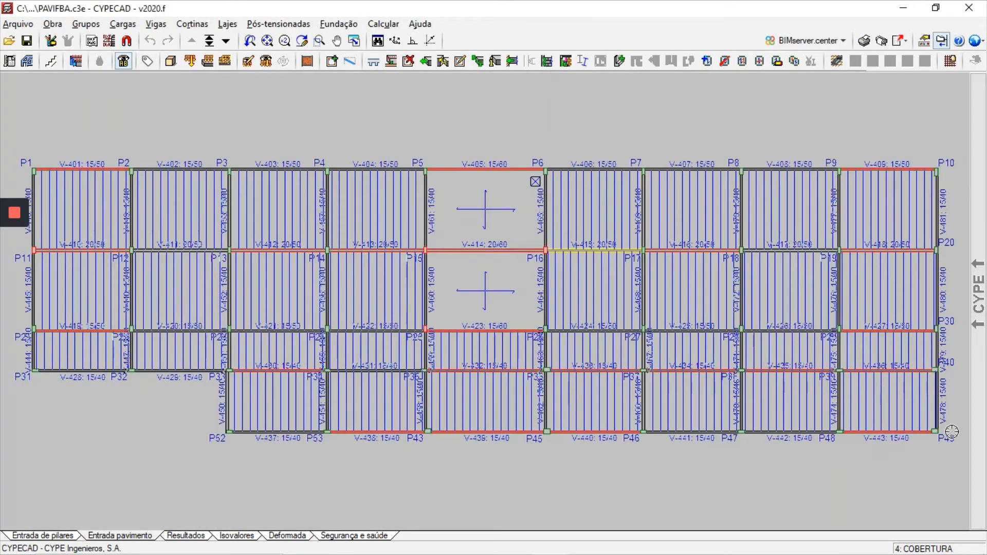
mouse_move(879, 285)
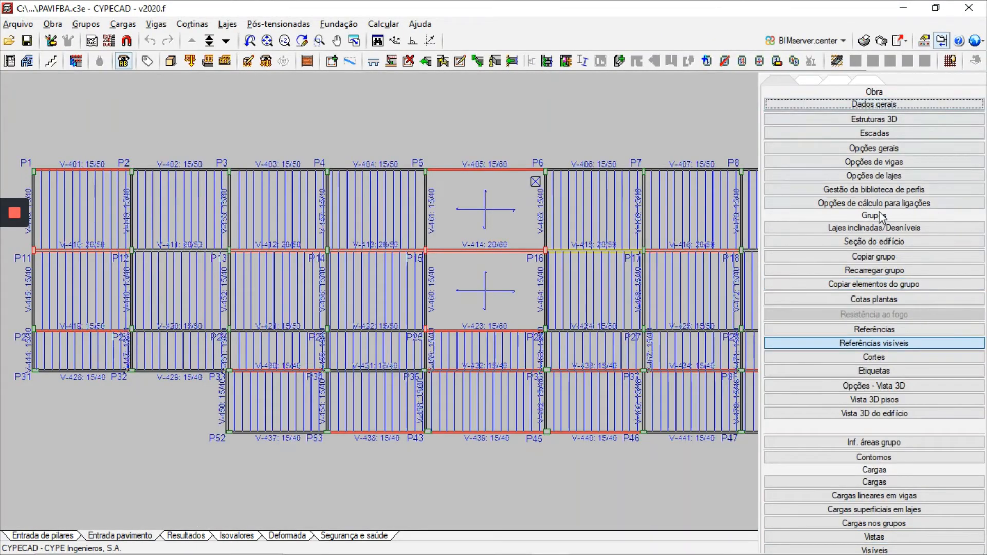
scroll(879, 216, down, 3)
click(874, 373)
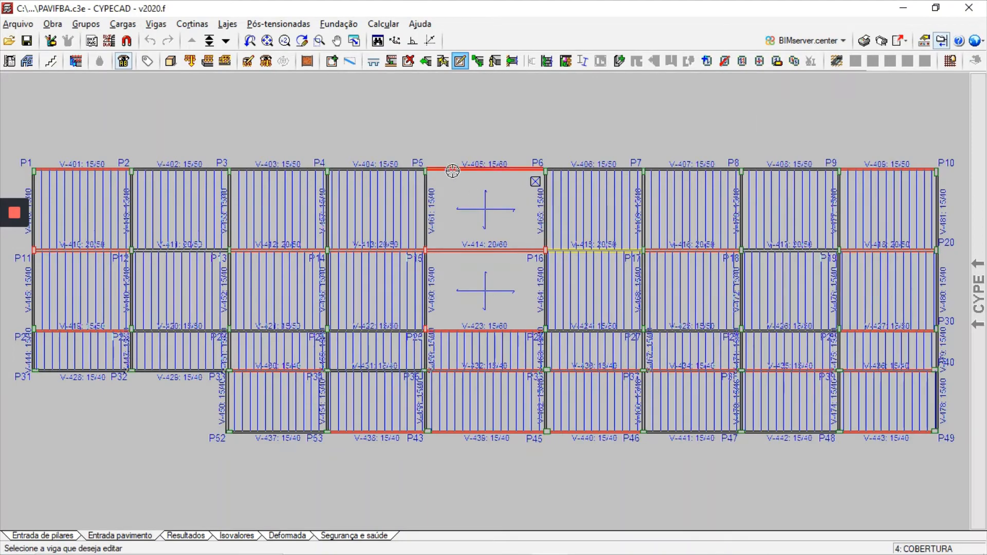
click(452, 169)
double_click(590, 345)
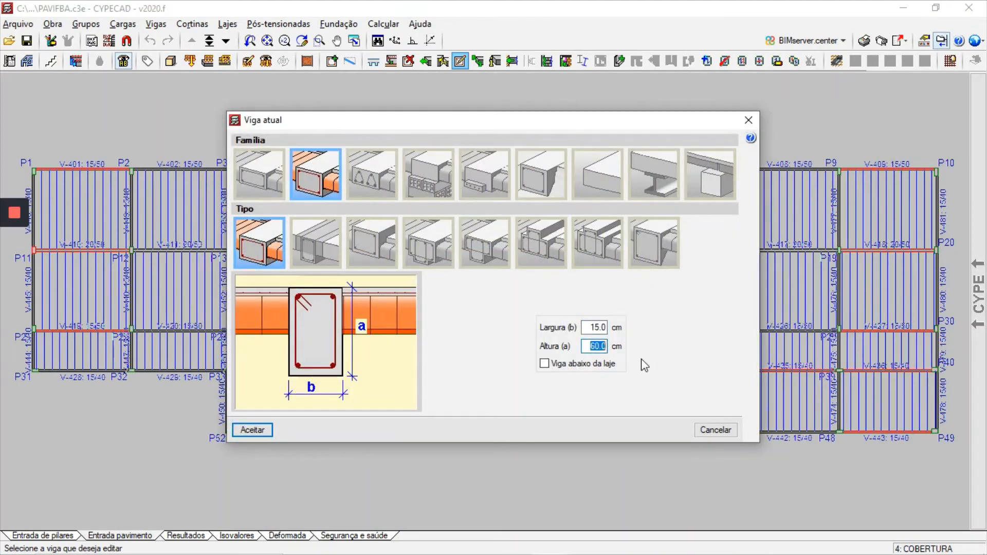
text(70.0)
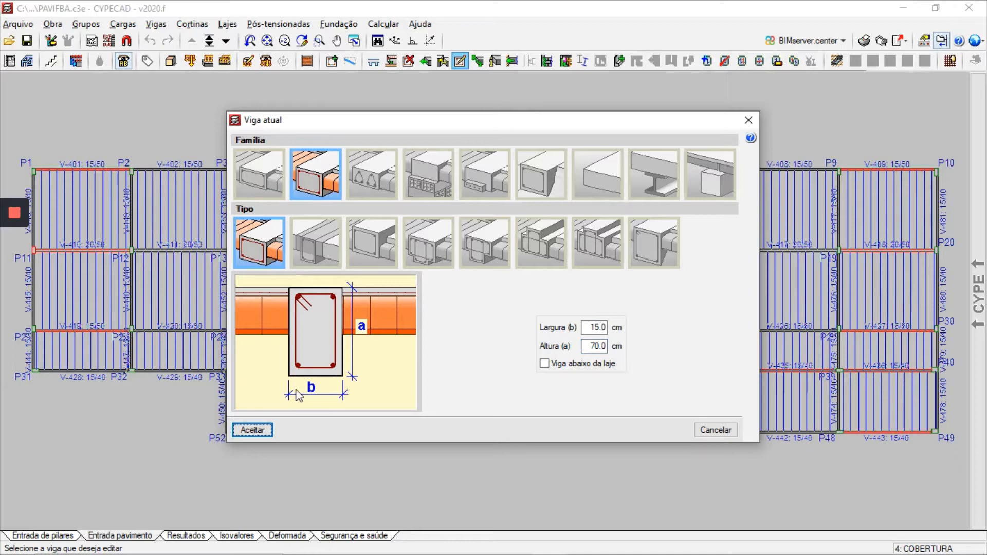
click(254, 430)
Set the section of beam V-414, between columns P15 and P16, to 20 cm wide and 70 cm high
click(491, 247)
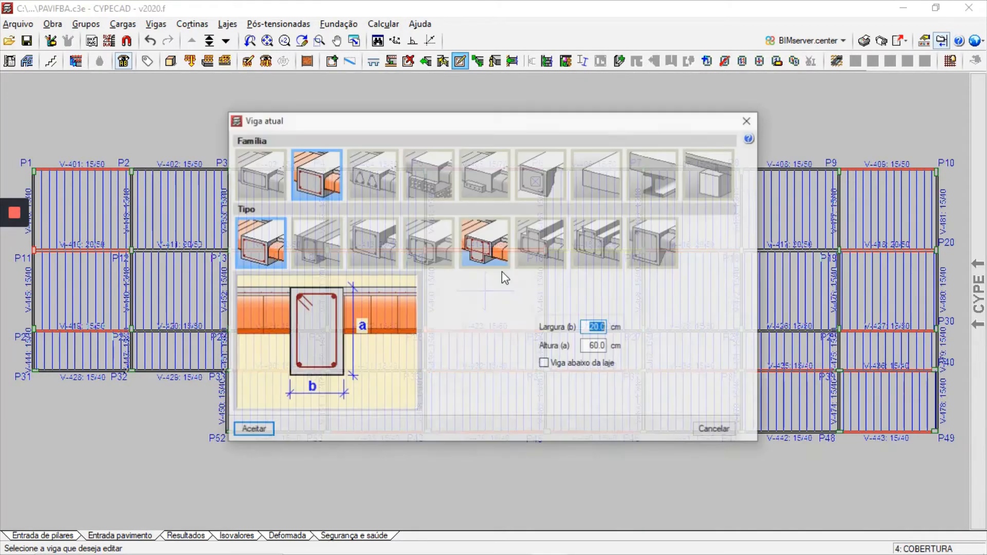
text(20.0)
key(Tab)
text(70.0)
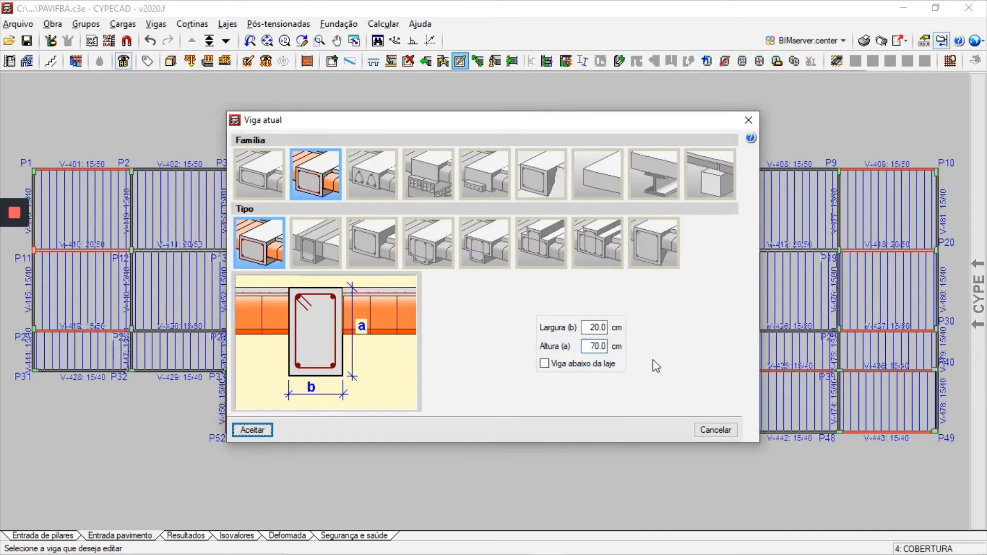
click(253, 430)
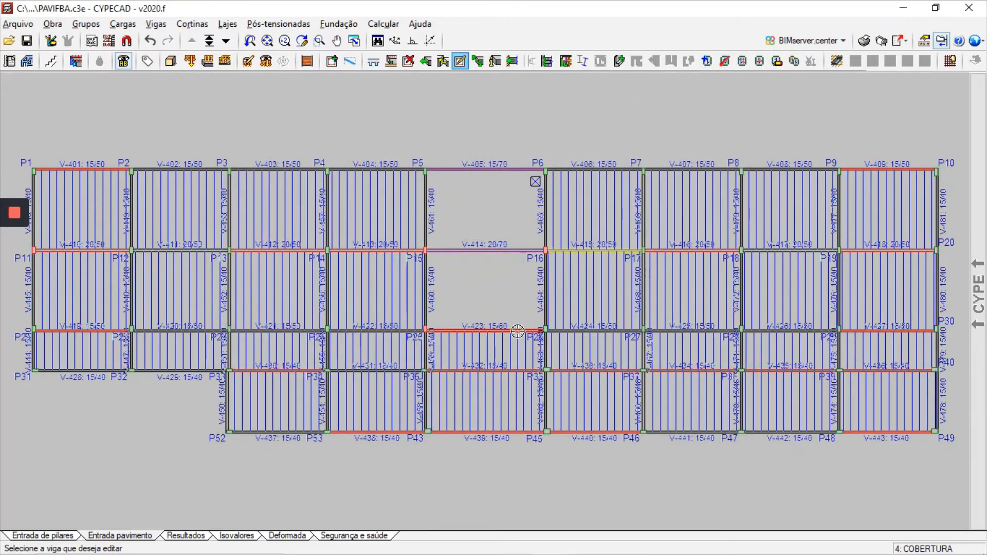
Set the height of beam V-423 to 70 cm
click(515, 330)
key(Tab)
text(70.0)
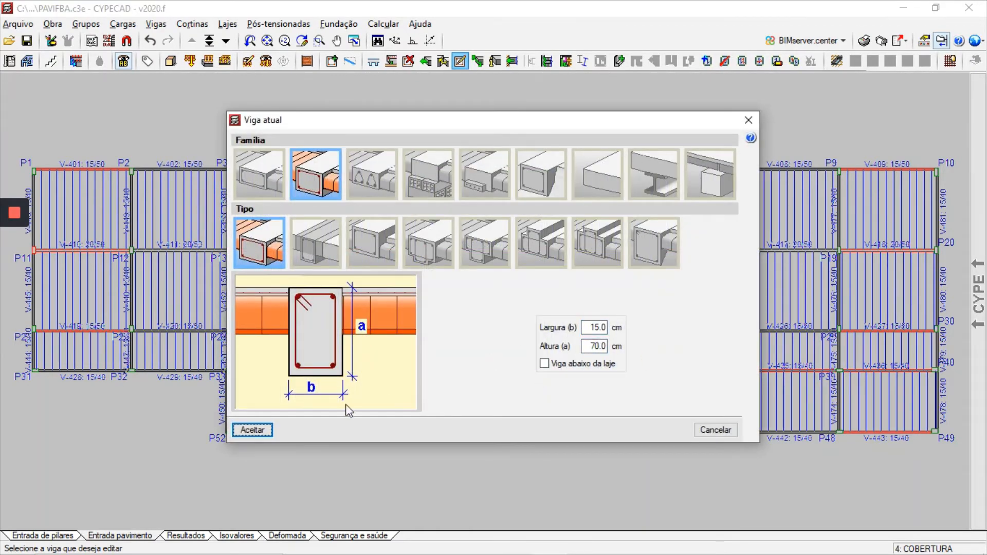
click(253, 430)
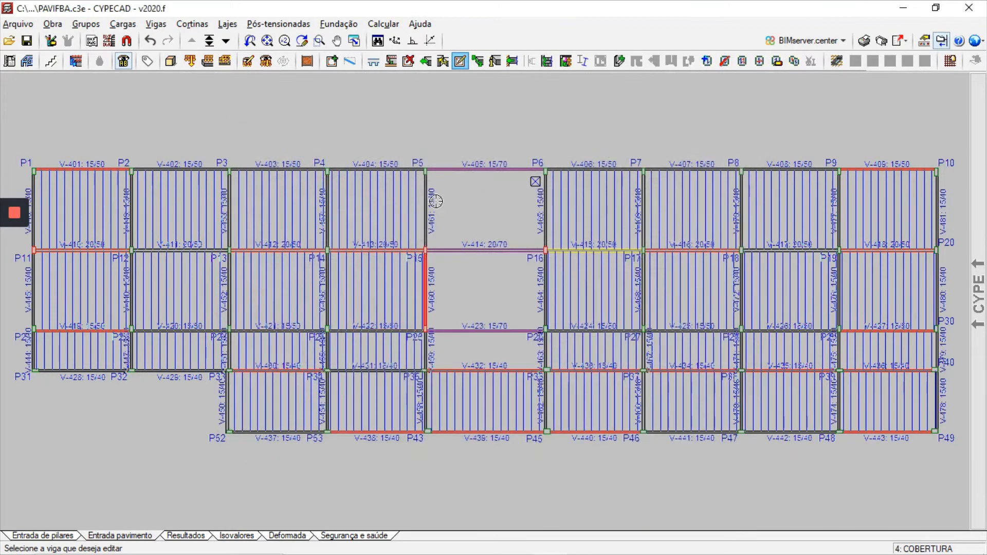
Recalculate the reinforcement of the altered beams only
click(383, 24)
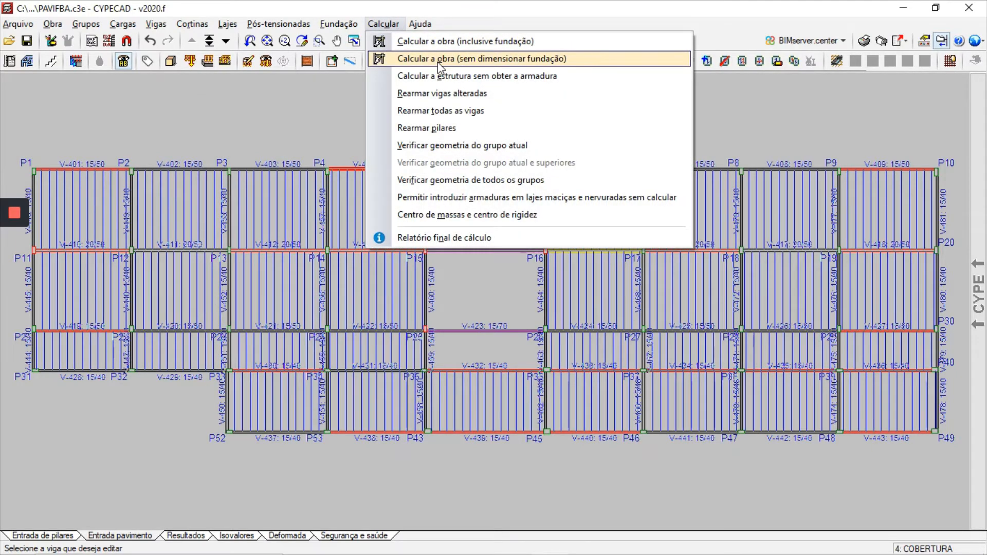
click(452, 97)
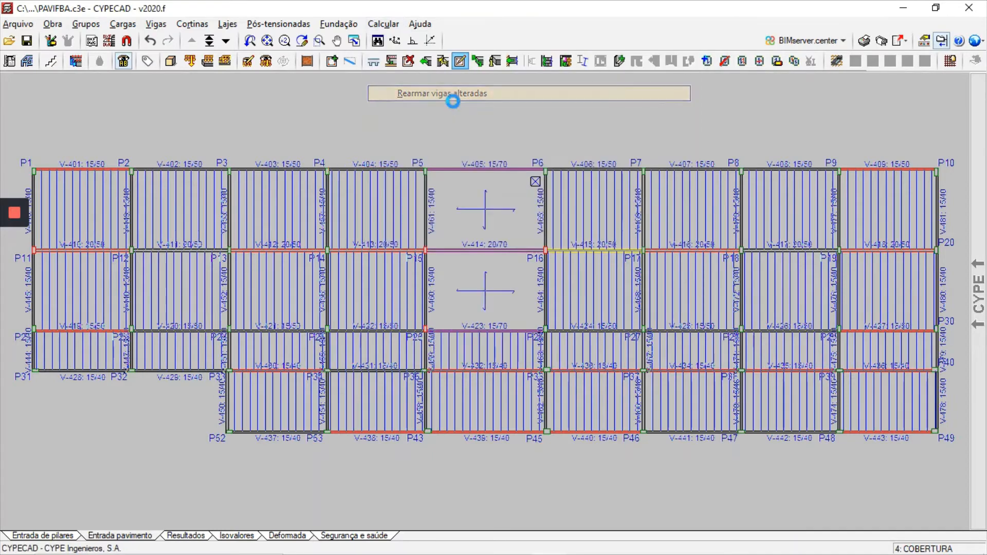
click(323, 335)
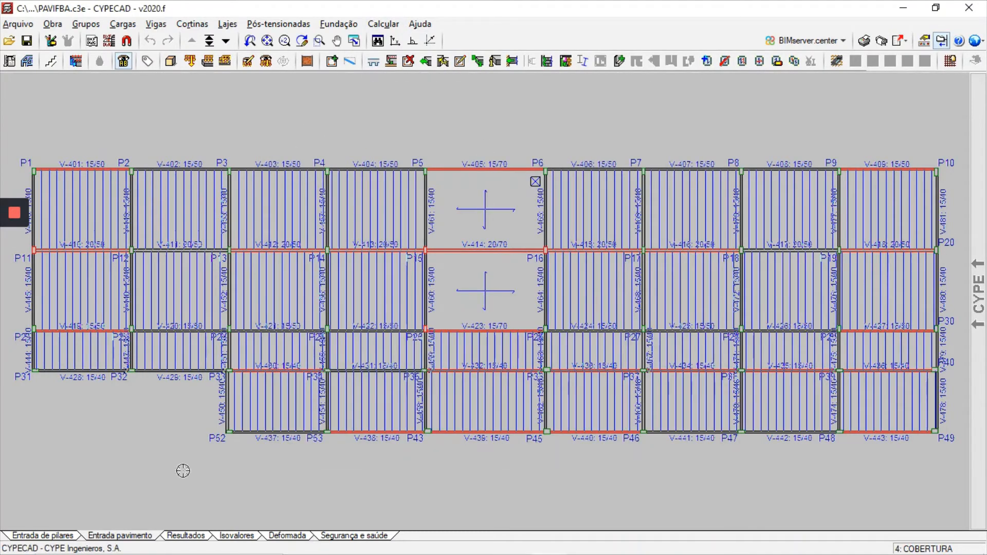
Reopen the beam editor from the results and inspect the reinforcement and check result of span V-405
click(185, 537)
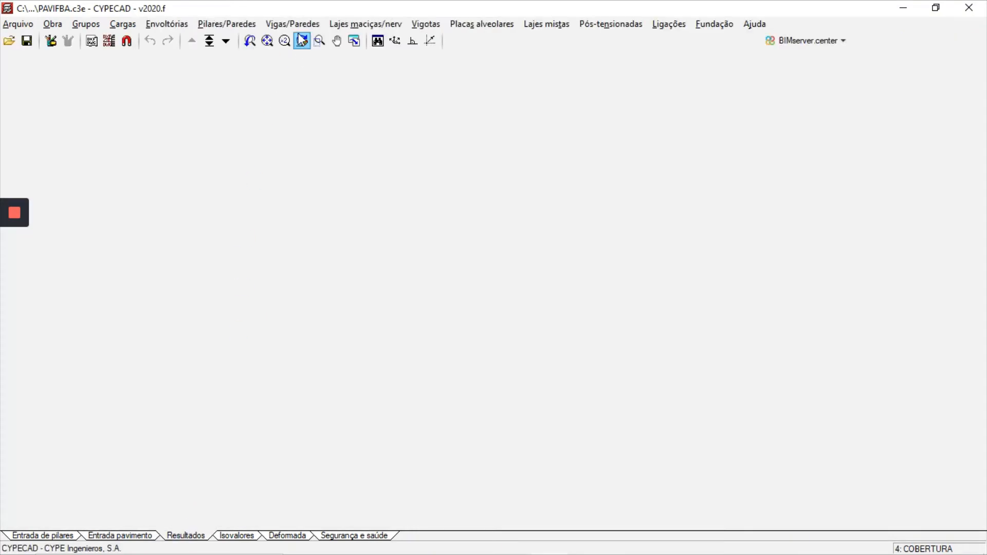
click(292, 23)
click(318, 67)
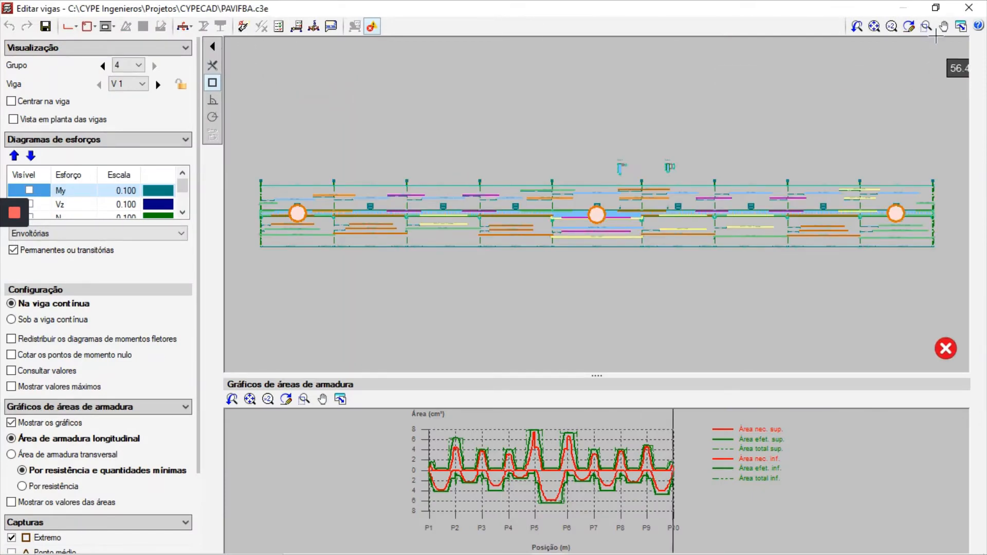
click(927, 27)
click(660, 231)
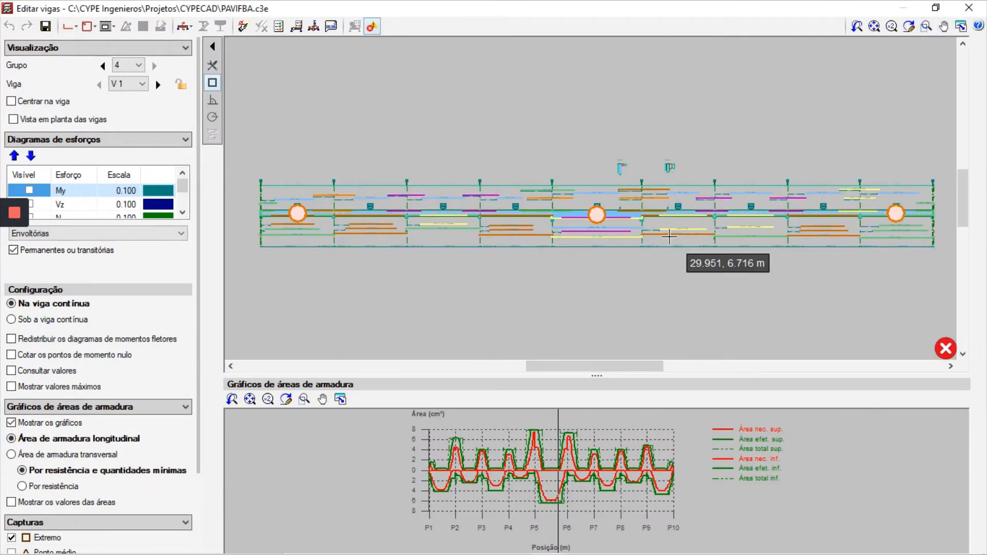
scroll(665, 223, down, 1)
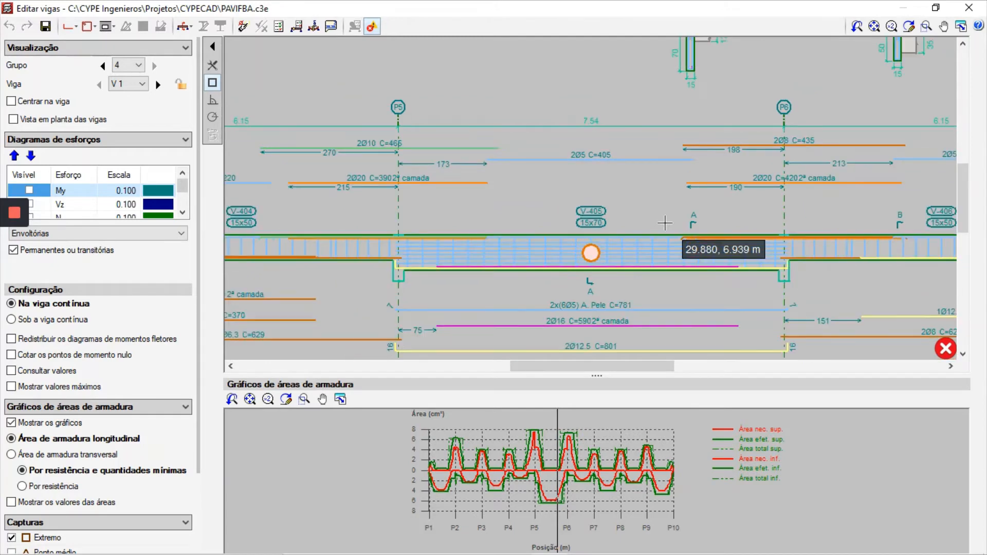
drag(967, 211, 966, 220)
mouse_move(591, 209)
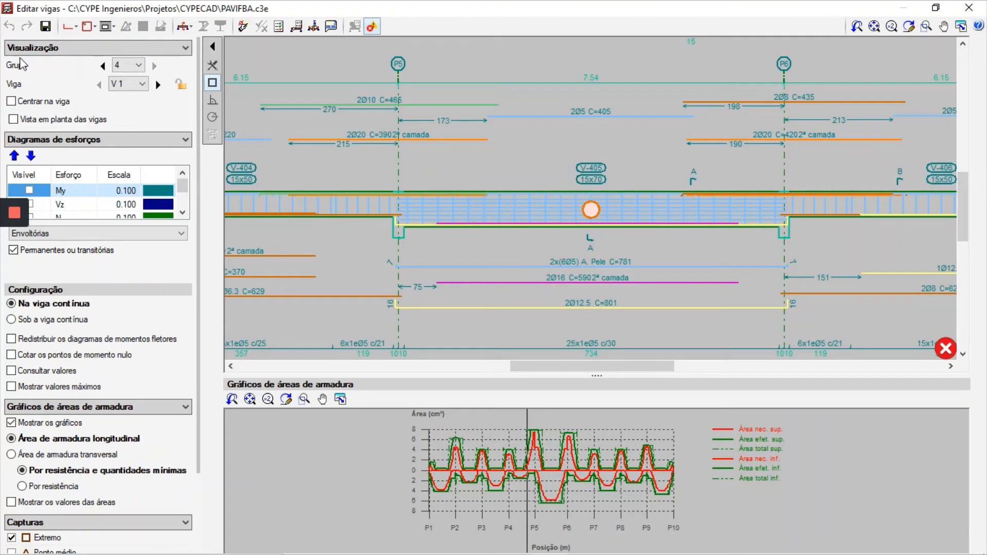
Increase the bottom base bars of span V-405 to 2Ø16 and recheck the beam
click(68, 30)
click(372, 60)
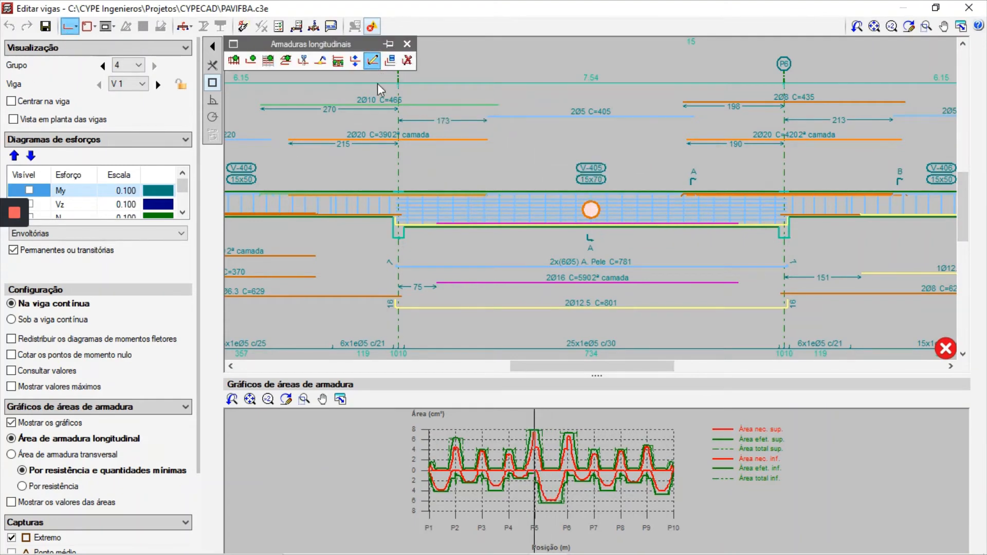
click(582, 303)
click(487, 283)
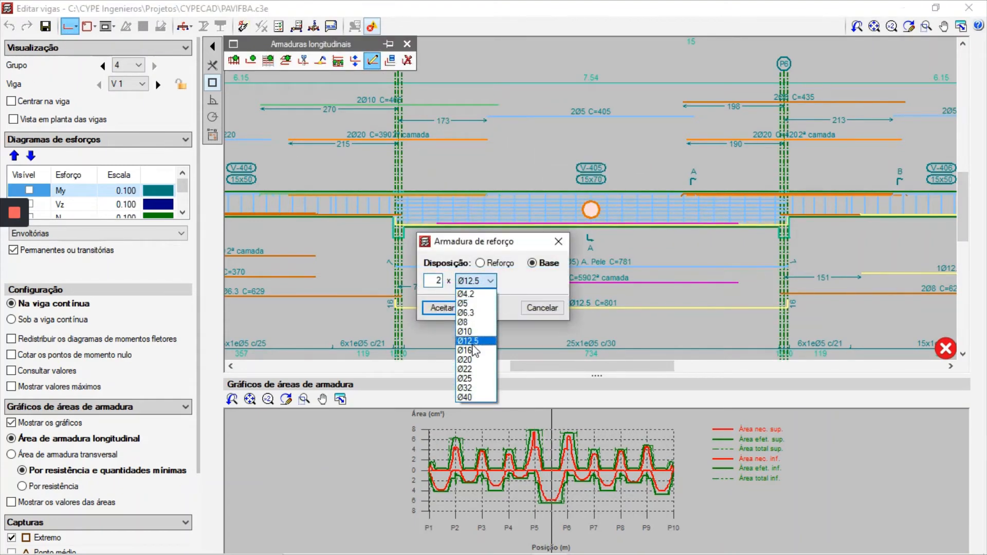
click(471, 360)
key(Return)
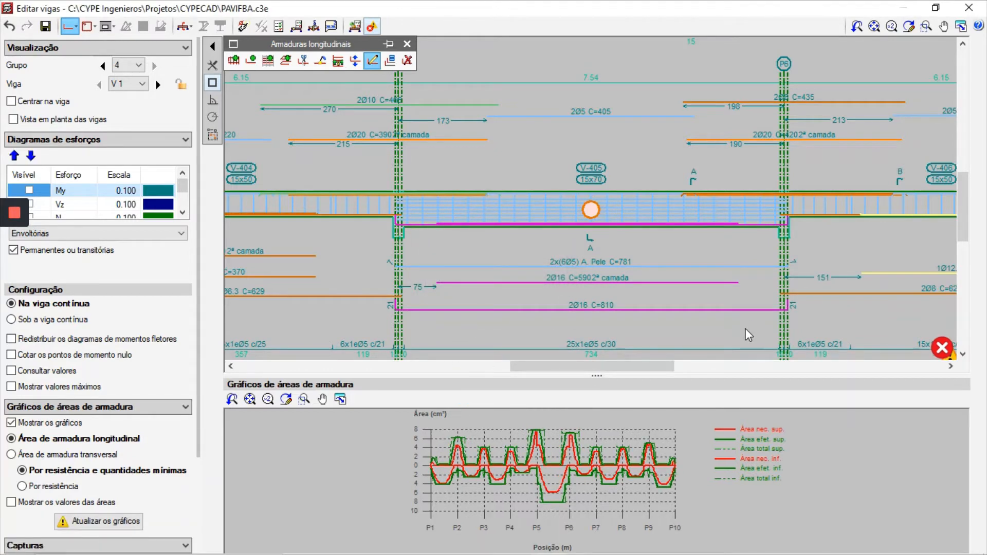
click(355, 26)
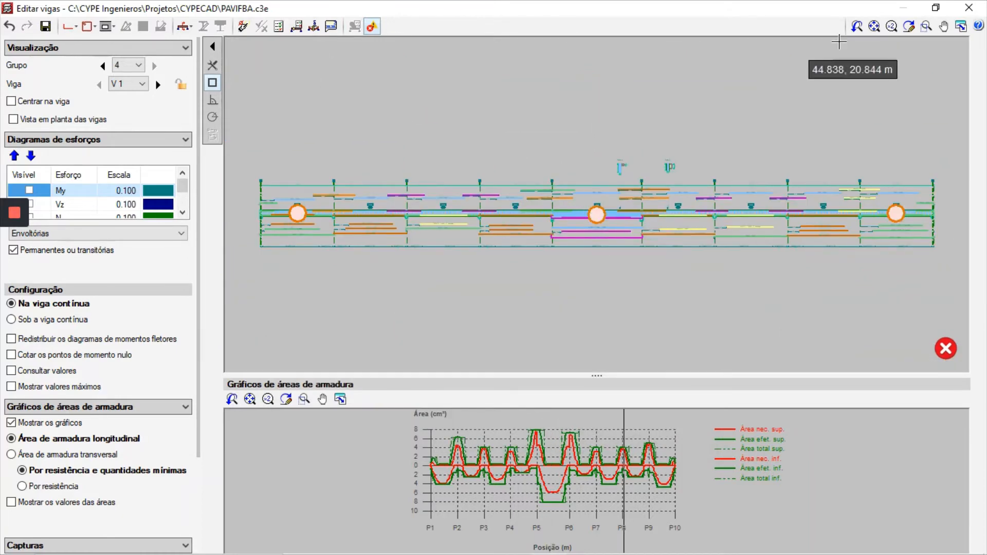
Set the bottom base bars of span V-405 to 2Ø20
click(927, 26)
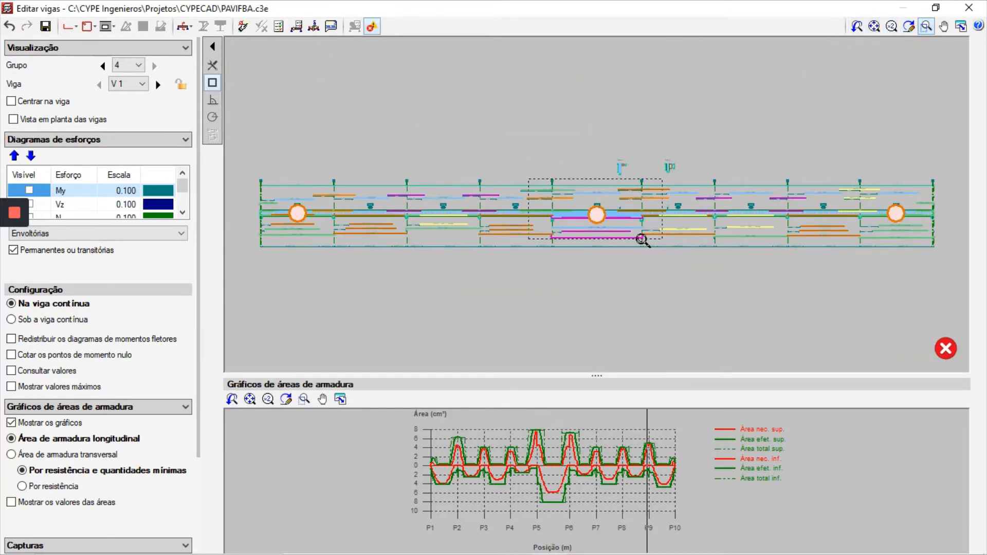
click(662, 239)
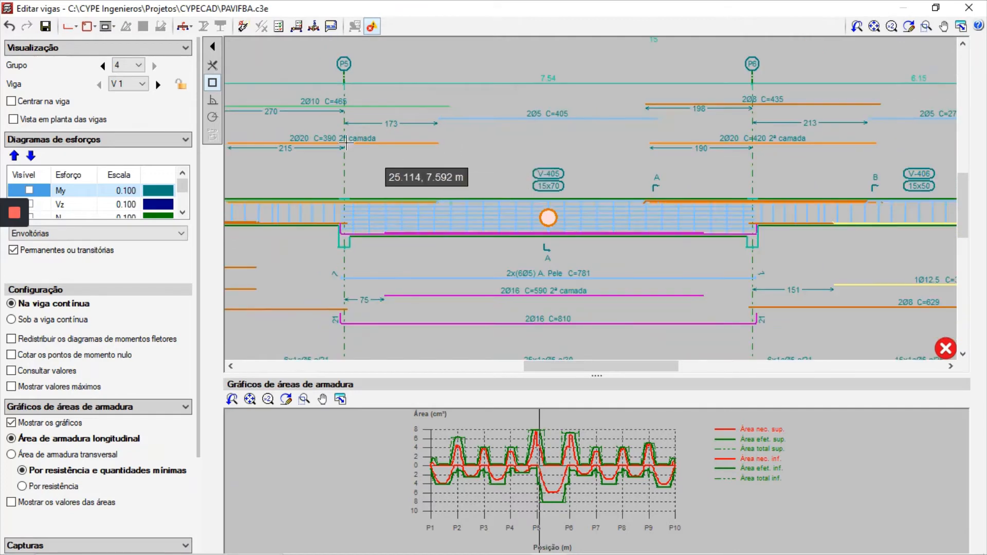
click(69, 26)
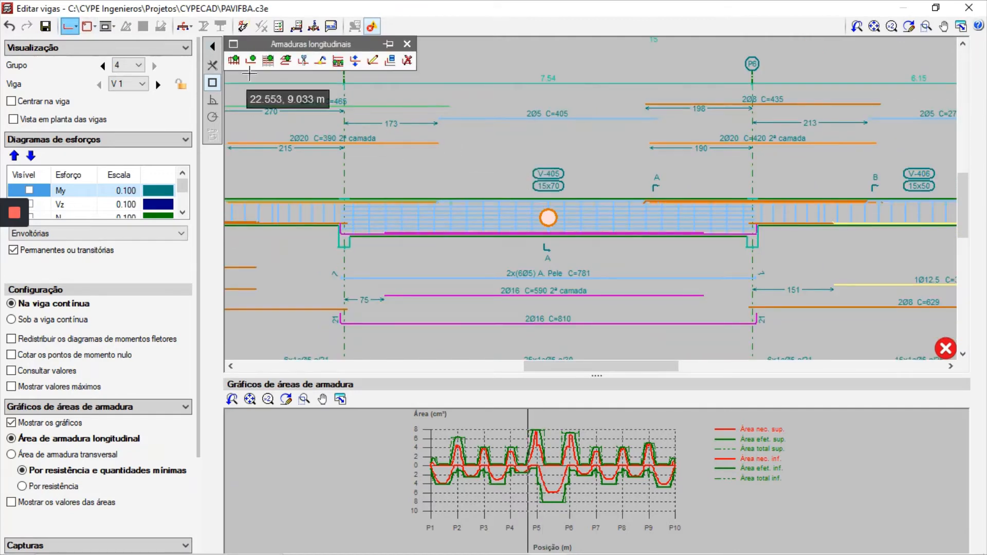
click(474, 200)
click(474, 281)
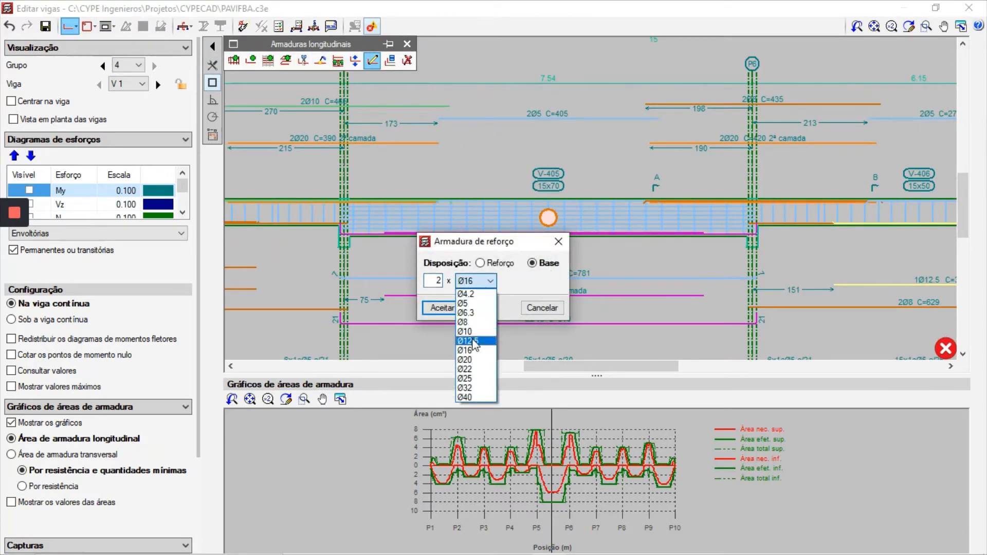
click(469, 360)
click(449, 311)
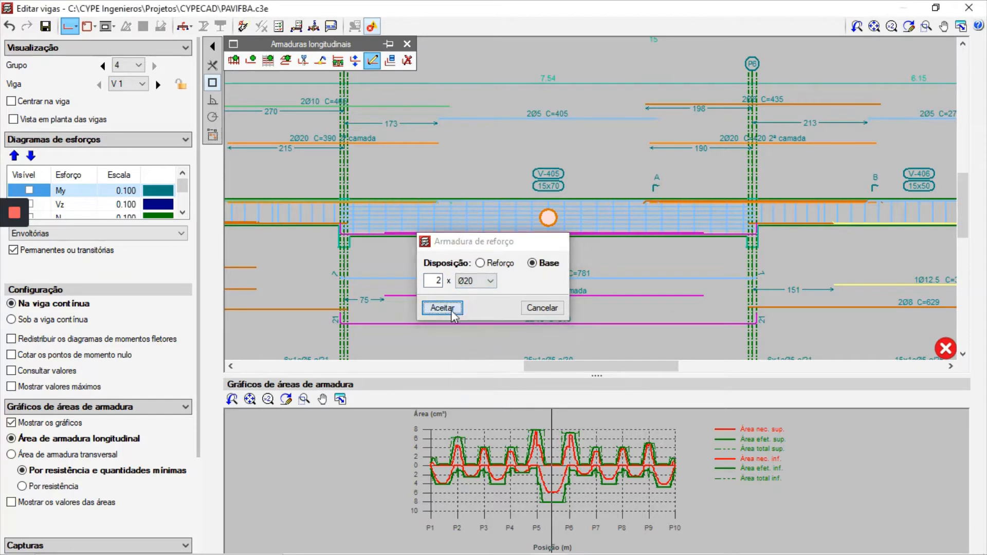
Set the second-layer bottom reinforcement of span V-405 to 2Ø20 and recheck the beam
click(516, 296)
click(474, 281)
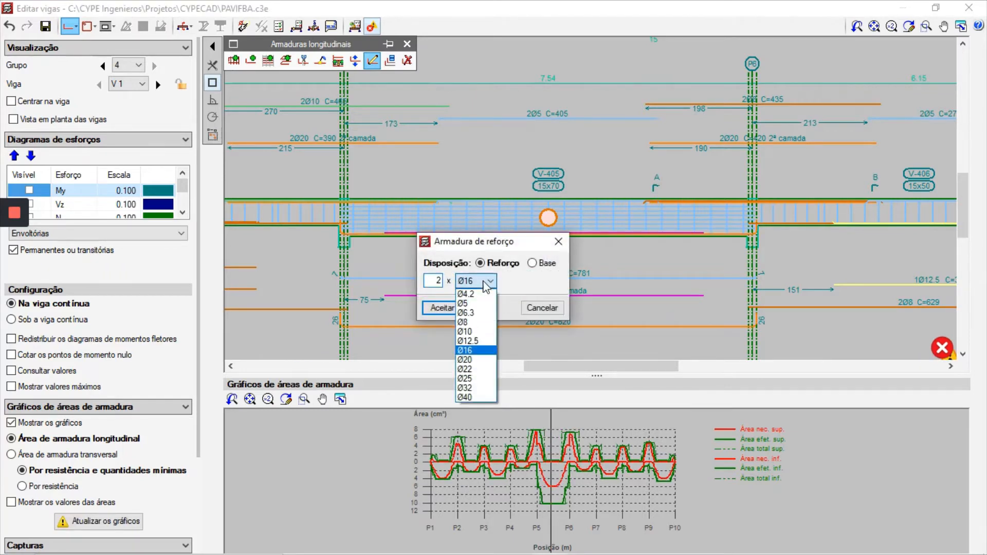
click(468, 360)
click(443, 308)
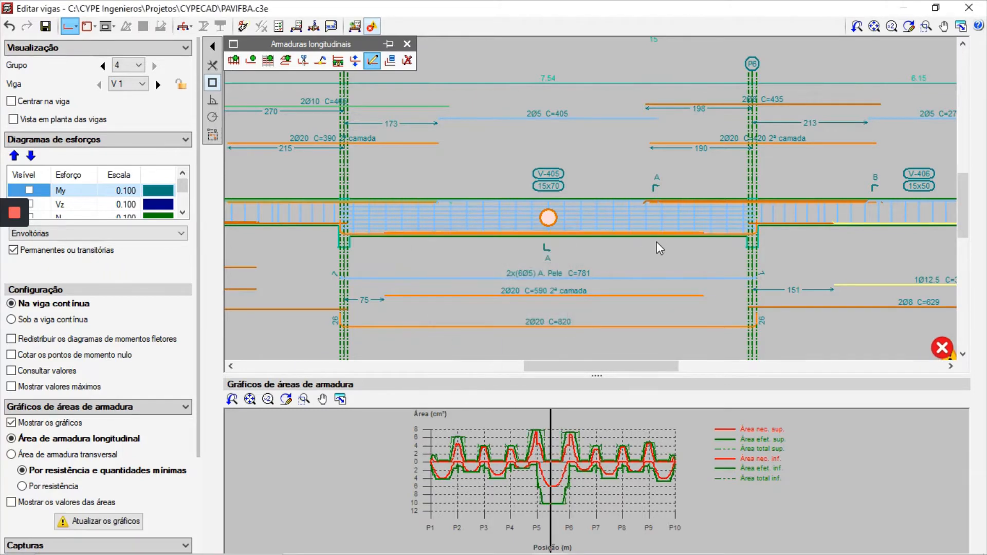
click(356, 27)
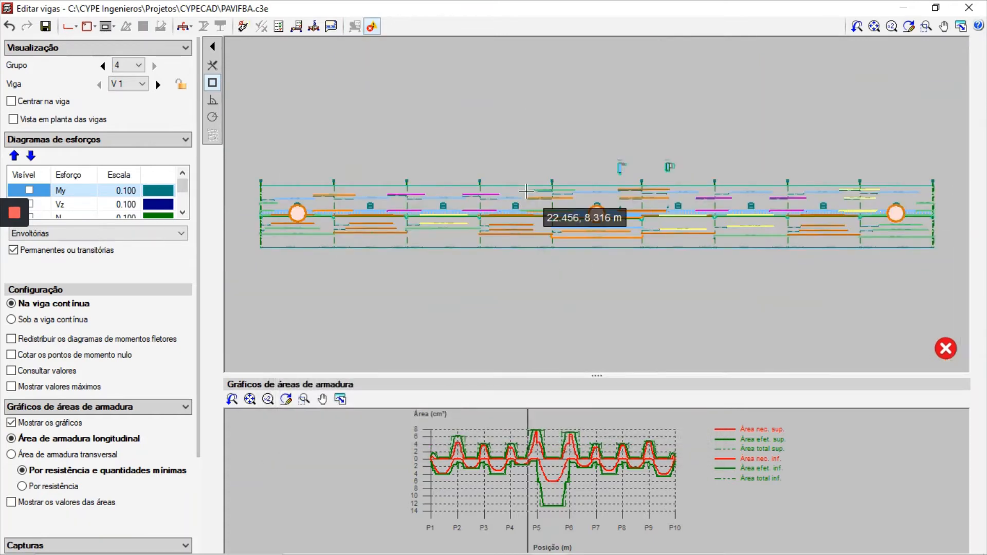
Increase the bottom base bars of span V-405 to 2Ø25 and recheck the beam
click(927, 26)
click(656, 255)
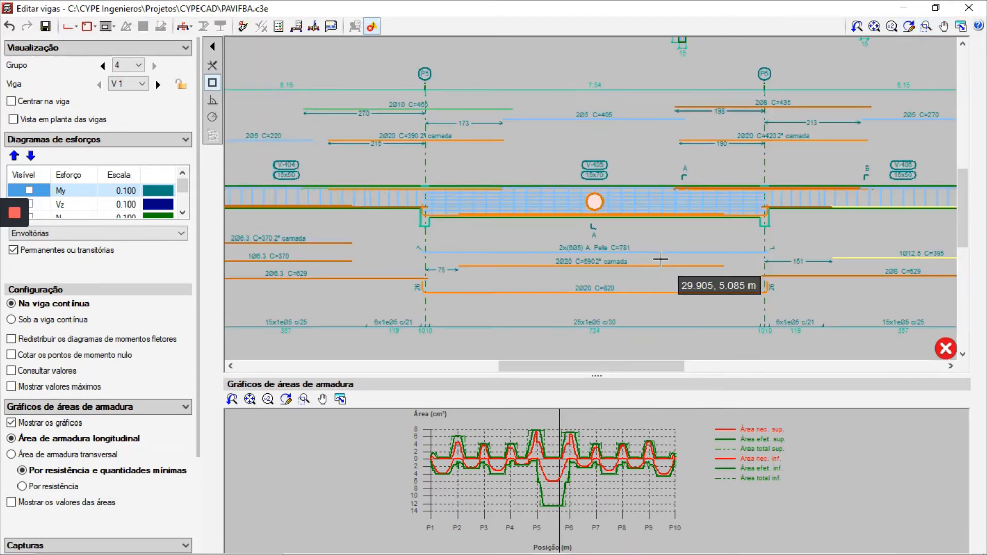
click(69, 26)
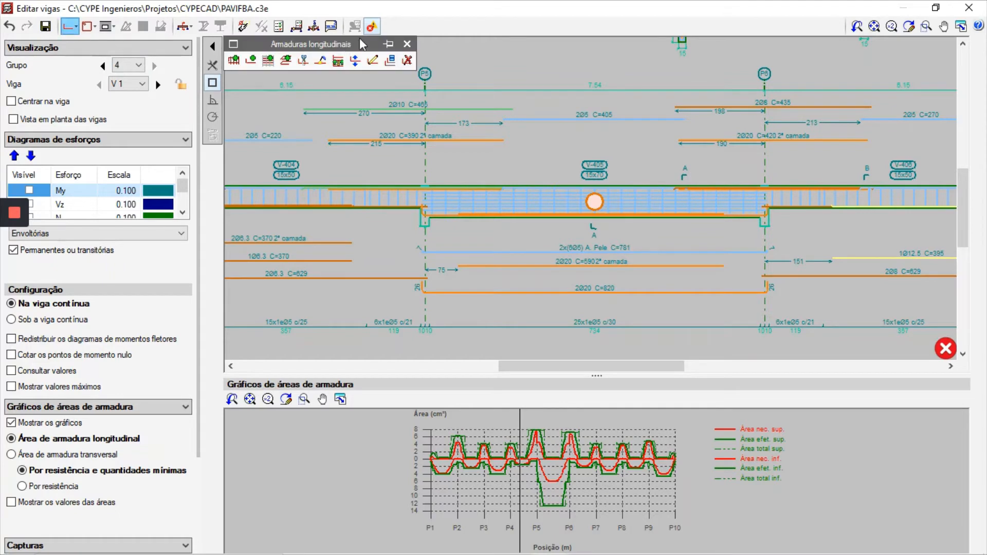
click(372, 62)
click(584, 288)
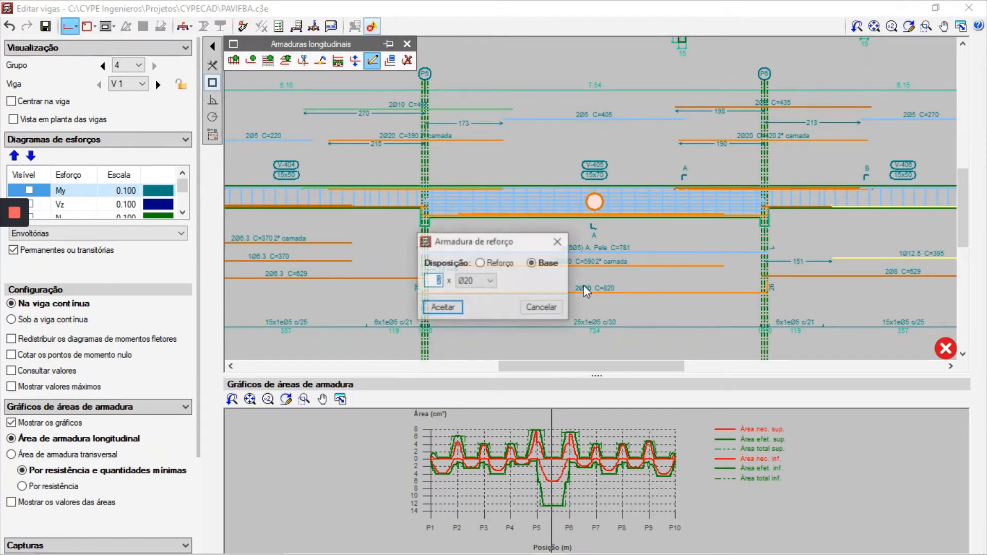
click(491, 281)
click(489, 379)
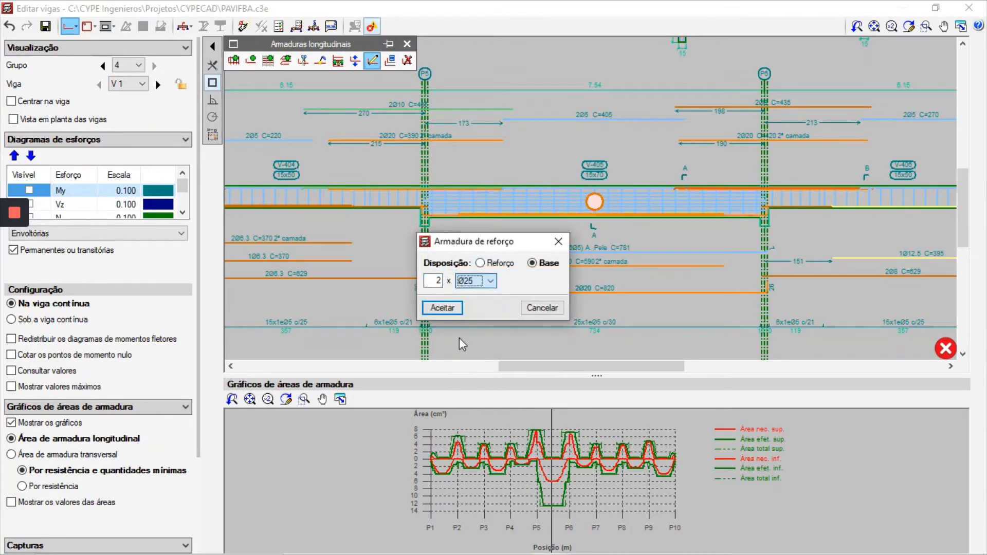
click(443, 307)
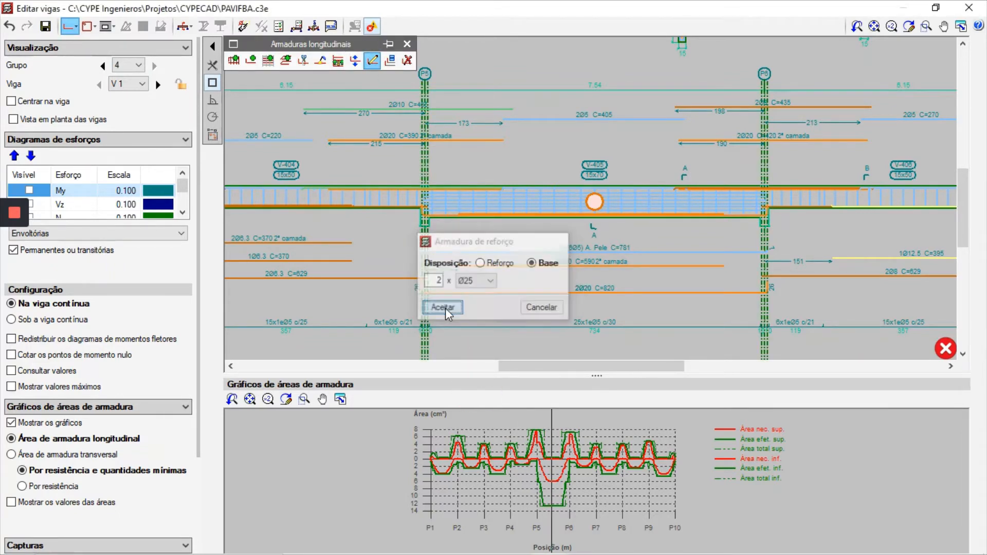
click(355, 27)
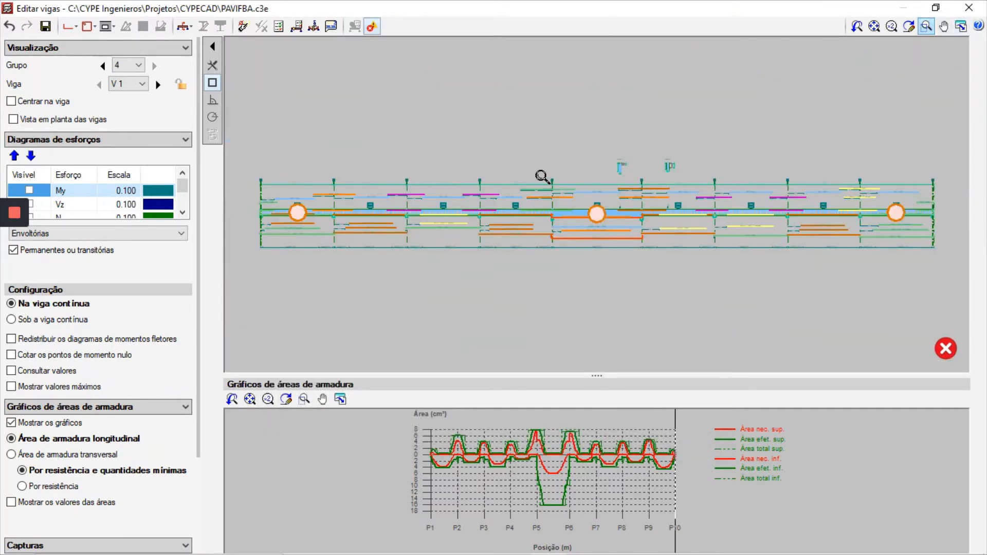
Split the second-layer 2Ø20 reinforcement of span V-405 into two groups by separating one bar
click(642, 237)
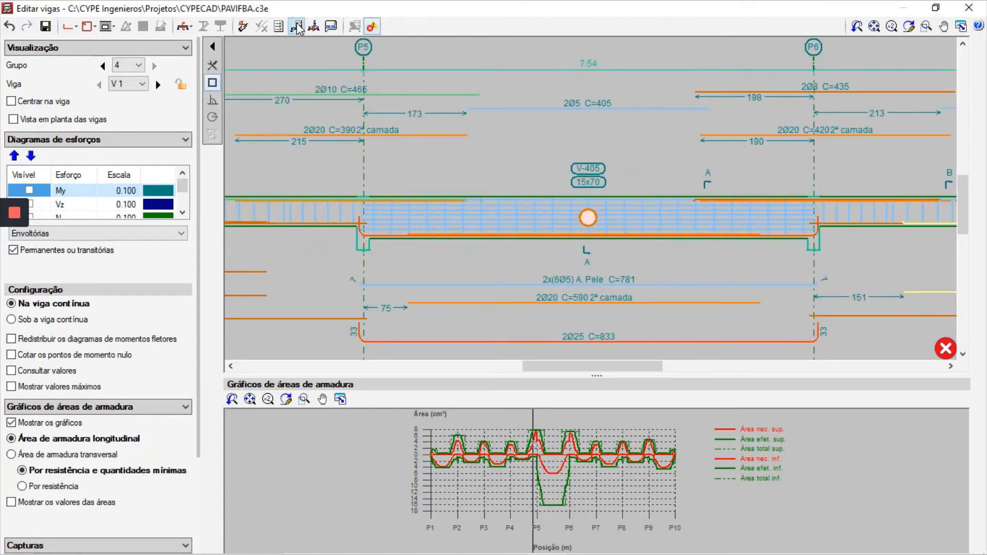
click(314, 26)
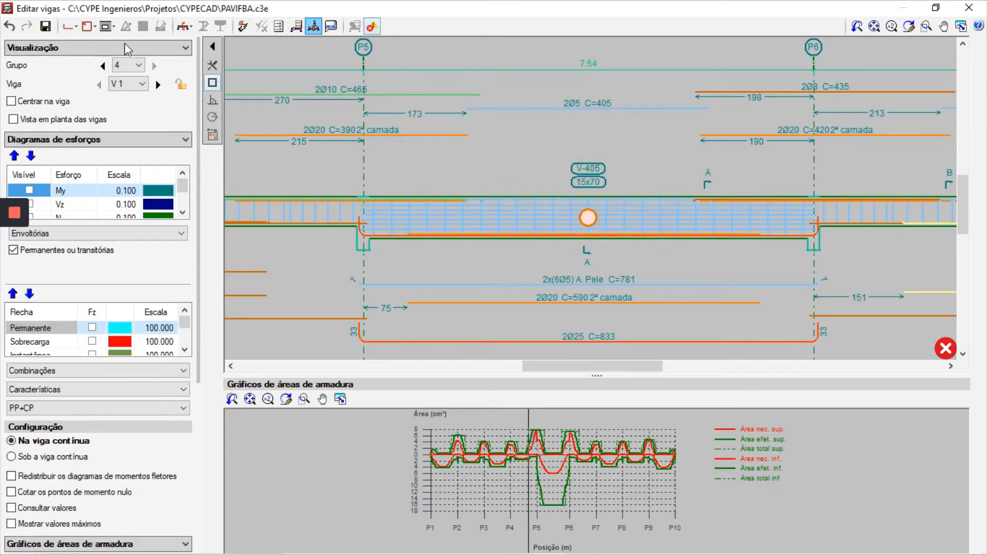
click(69, 27)
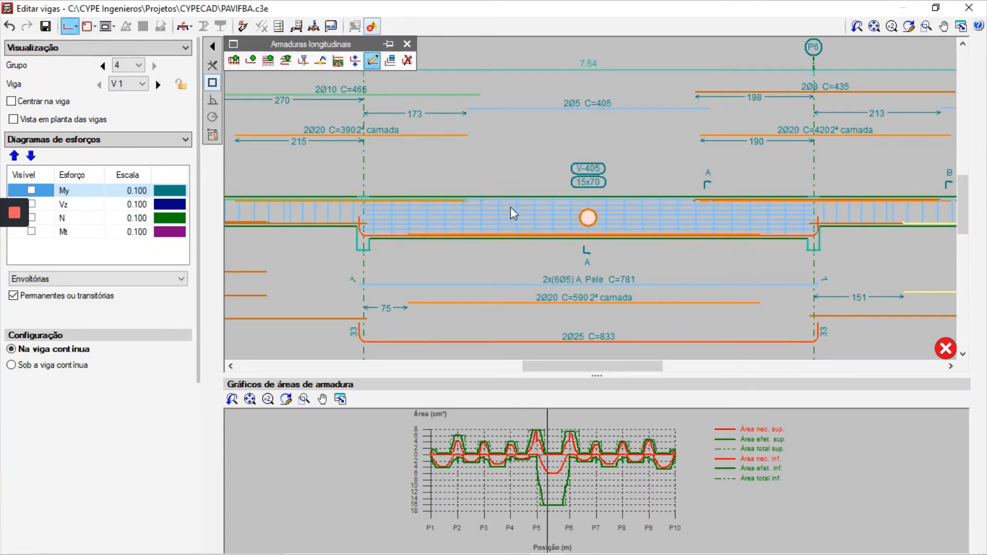
click(338, 61)
click(597, 299)
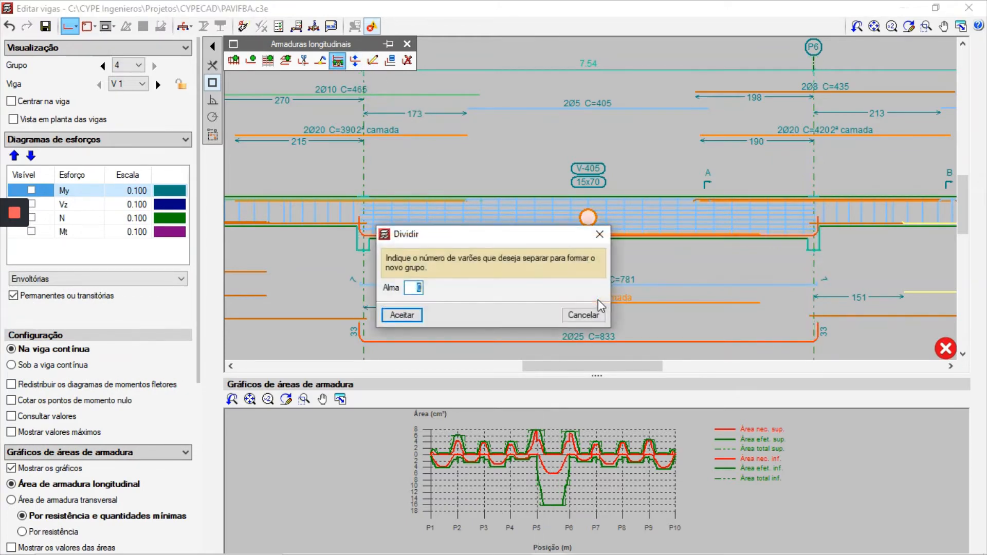
click(402, 315)
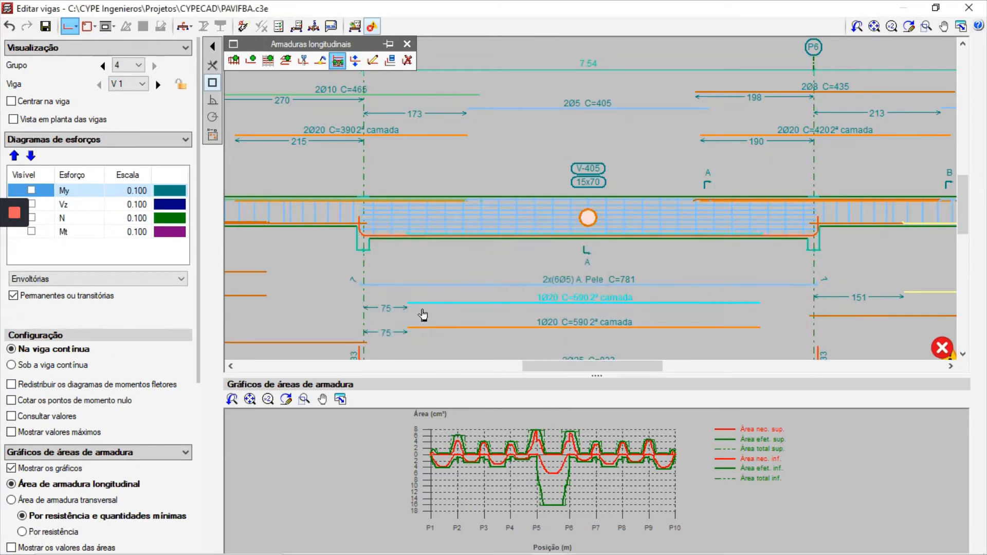
Set both split second-layer bar groups of span V-405 to 2Ø20 each
scroll(555, 128, down, 1)
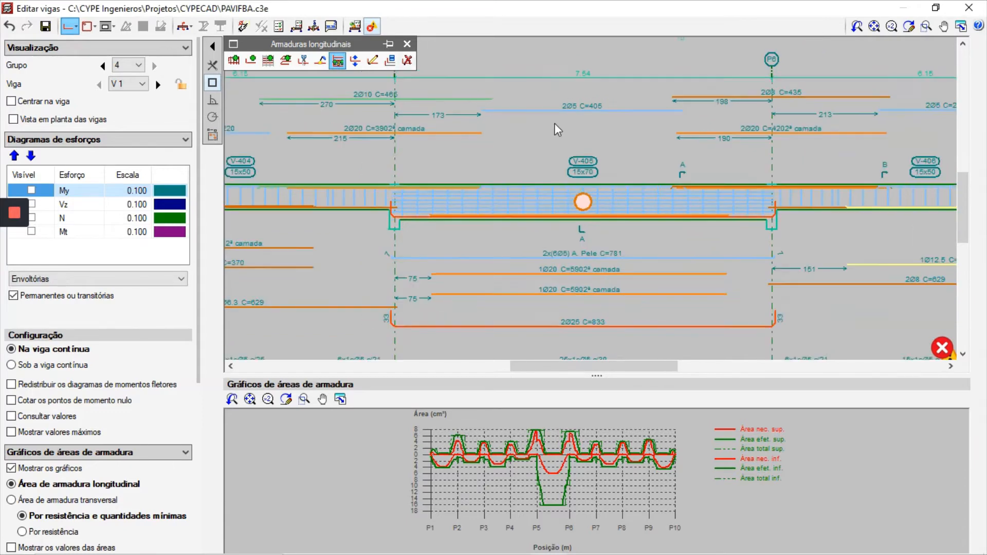
click(373, 60)
click(540, 293)
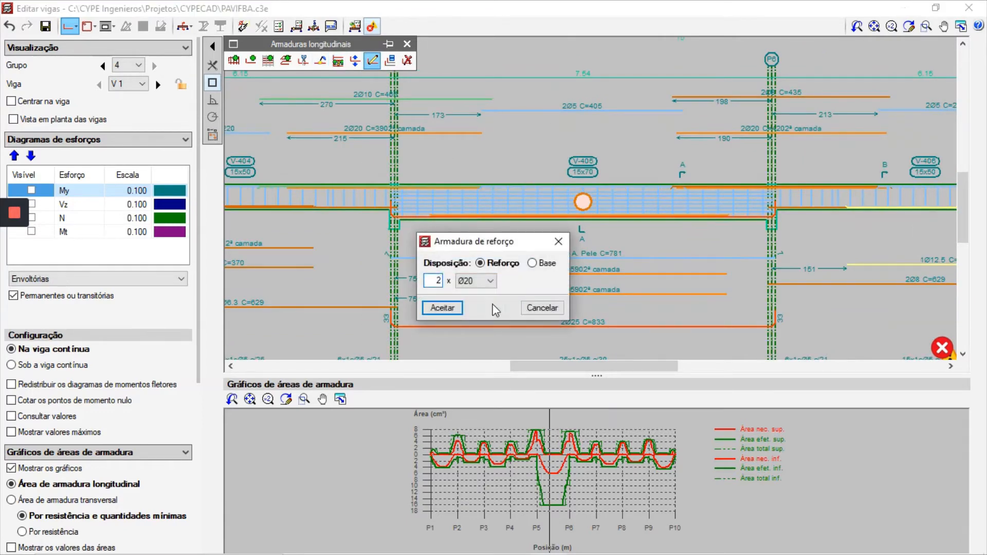
click(445, 311)
click(551, 292)
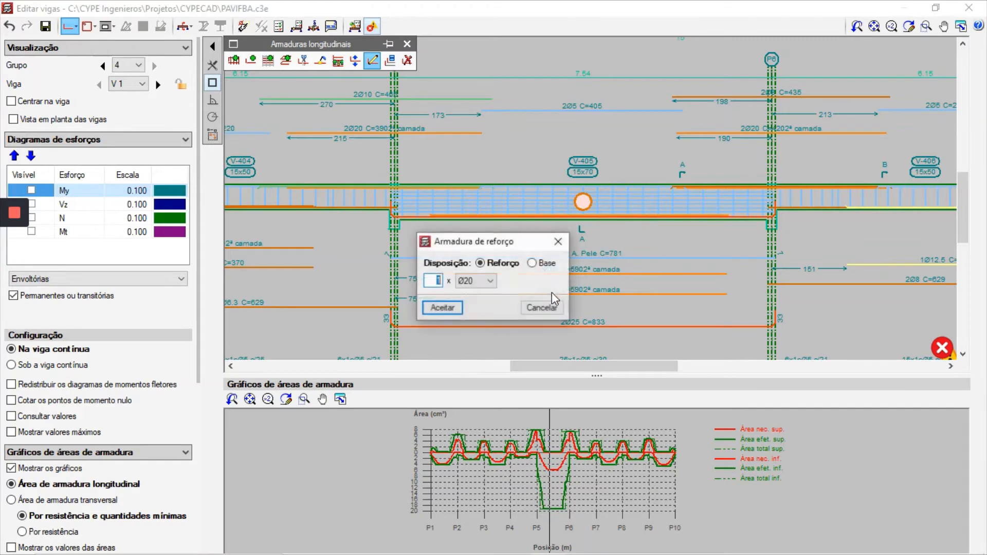
text(2)
click(461, 307)
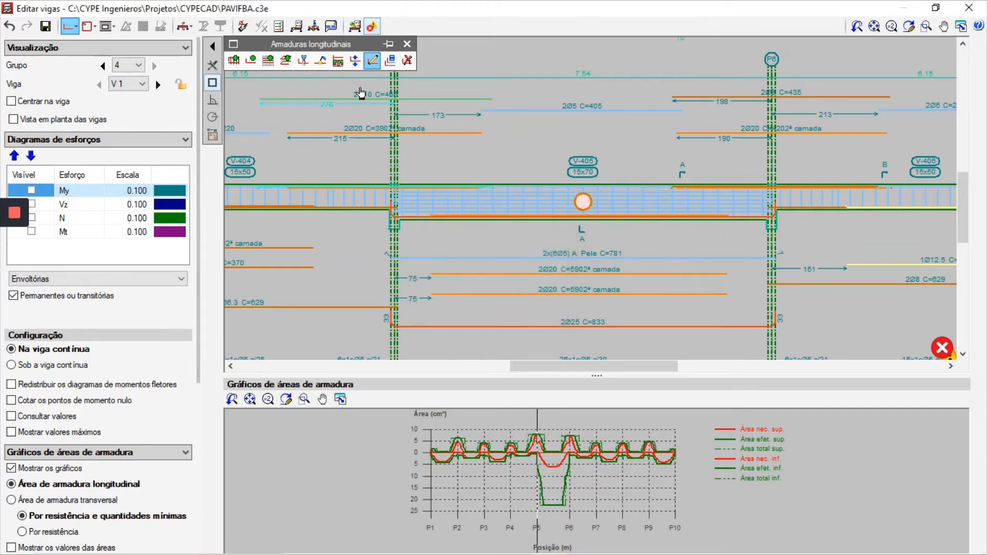
Move the upper of the two 2Ø20 bottom reinforcement groups in span V-405 to layer 3
click(355, 61)
click(559, 280)
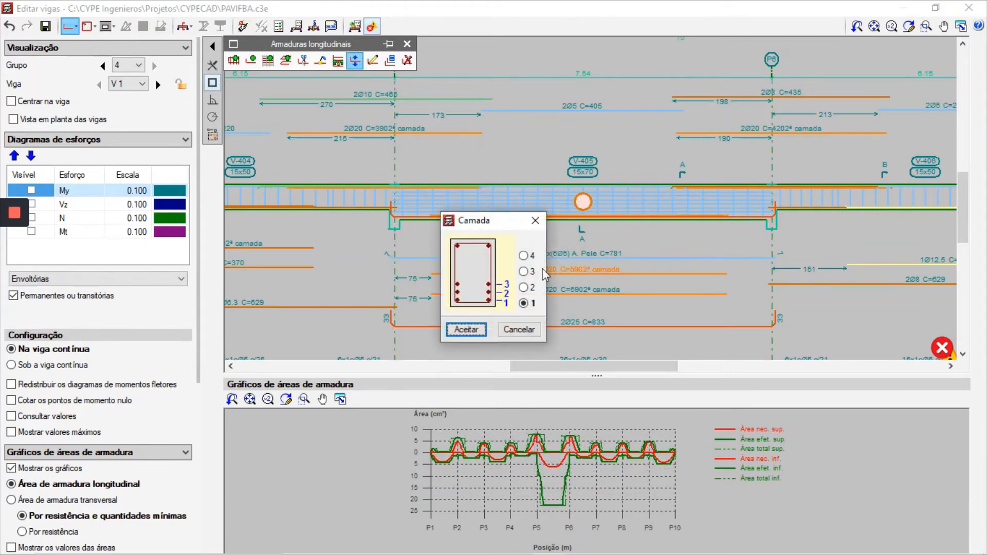
click(485, 333)
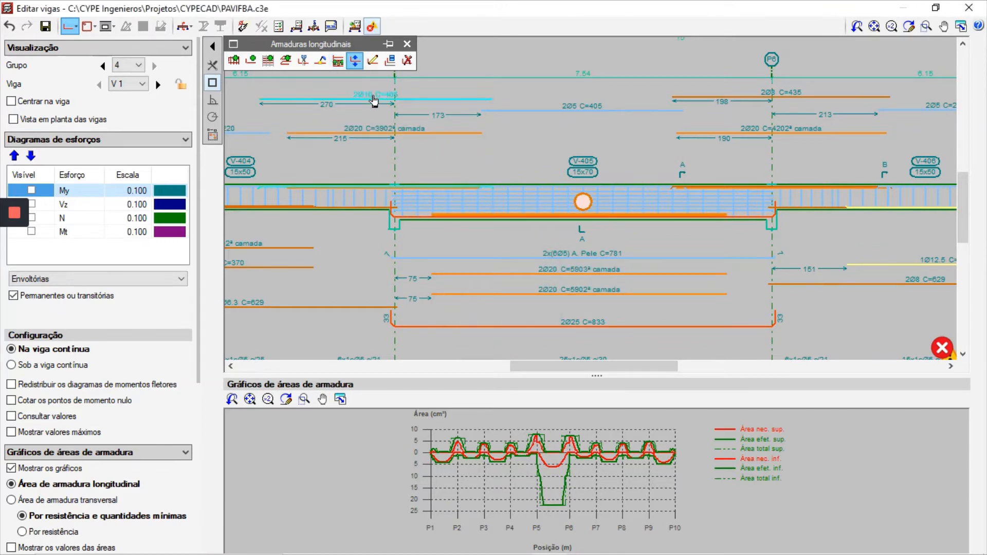
Set the top base bars over support P5 to 2Ø16
click(372, 60)
click(371, 97)
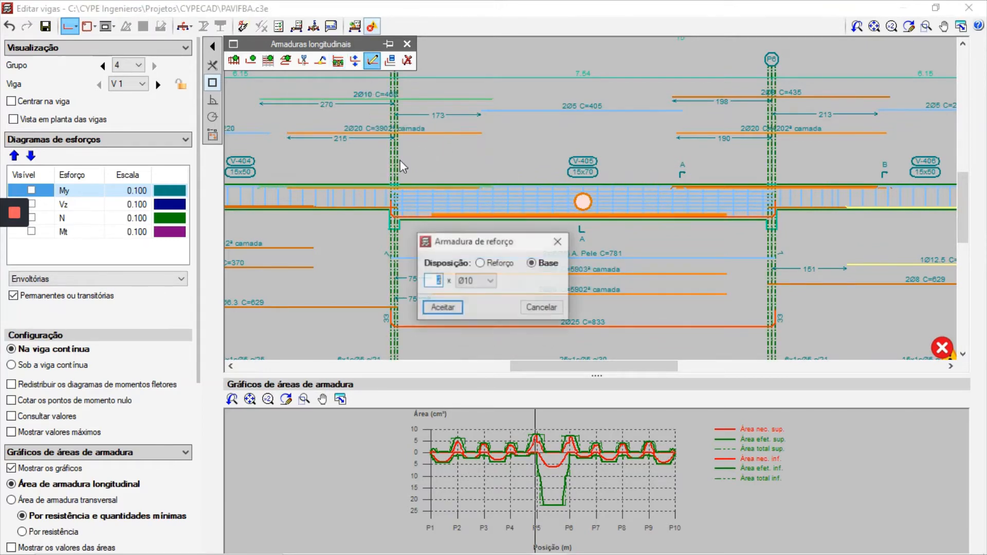
click(476, 280)
click(477, 355)
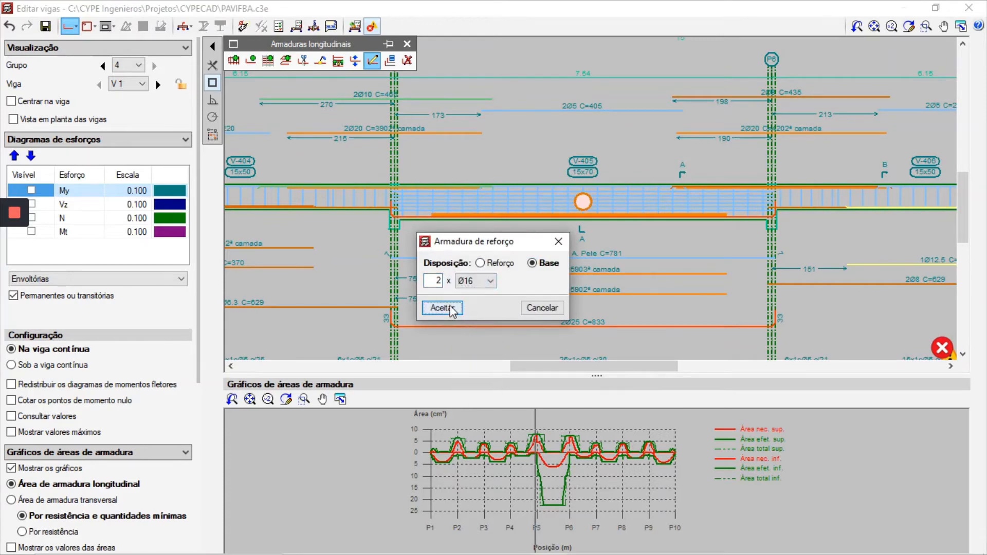
click(442, 308)
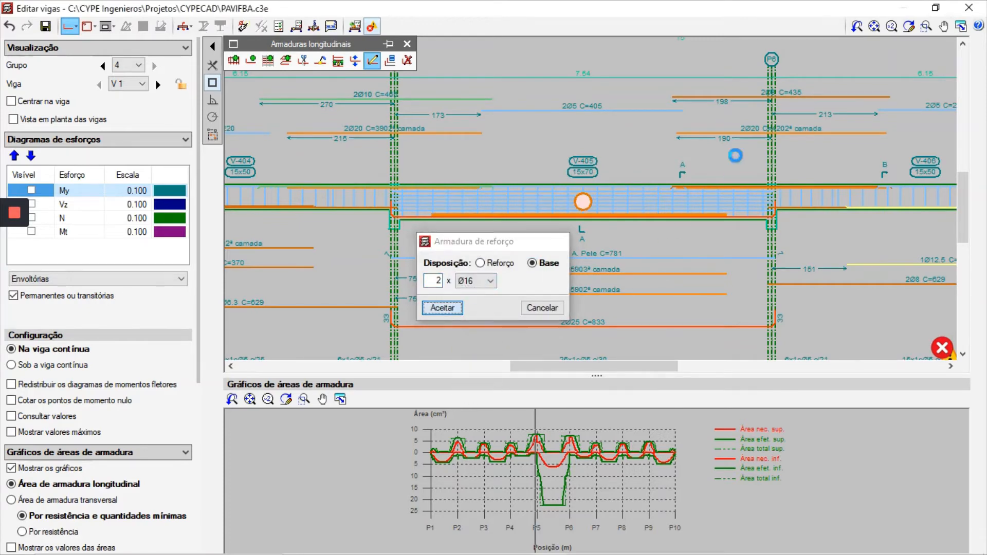
Set the top base bars over support P6 to 2Ø16, then recheck the beam and inspect span V-405
click(766, 99)
click(476, 281)
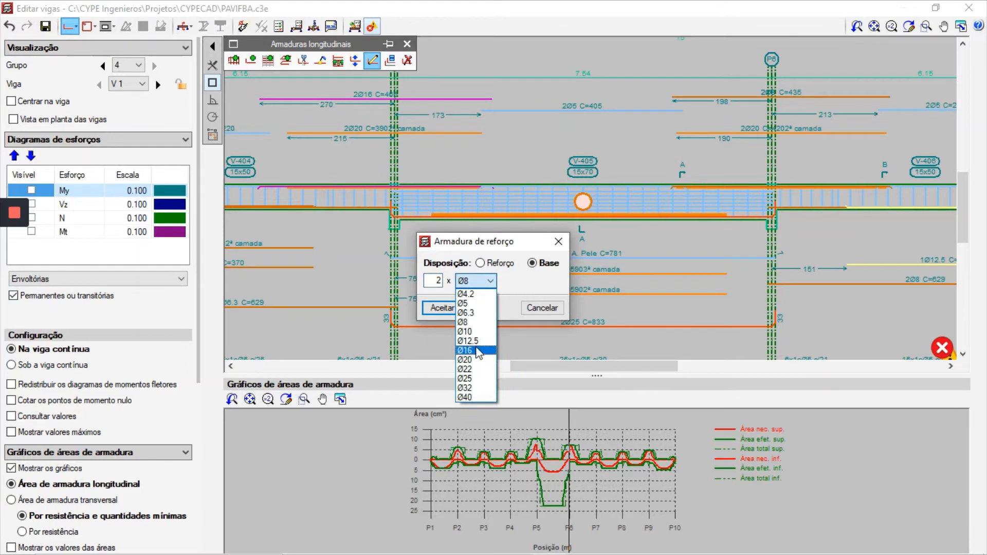
click(478, 355)
click(453, 307)
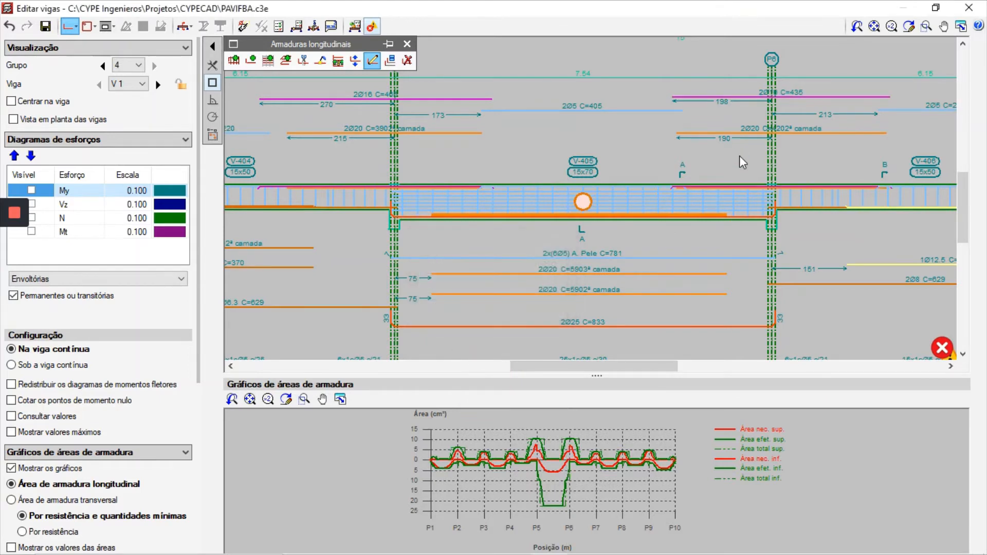
click(354, 26)
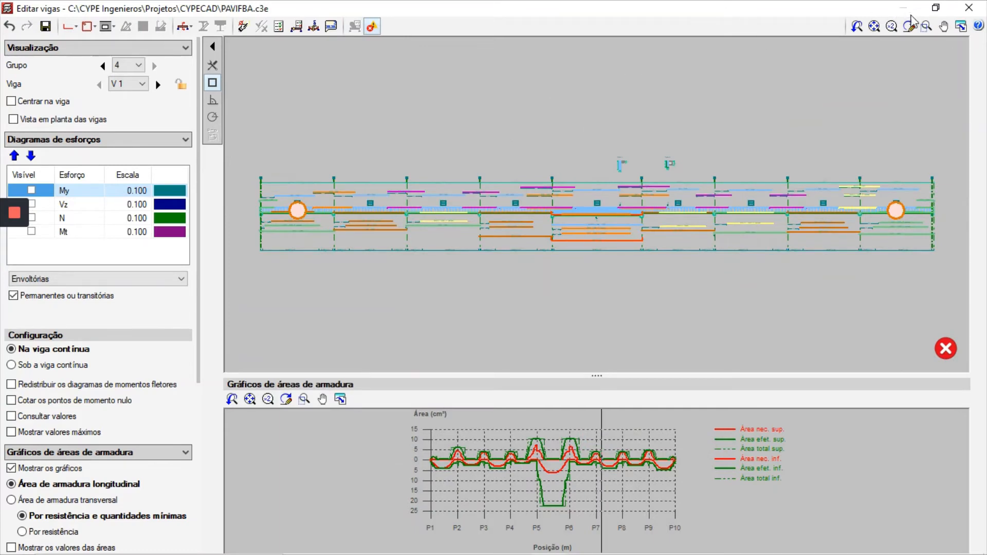
click(925, 30)
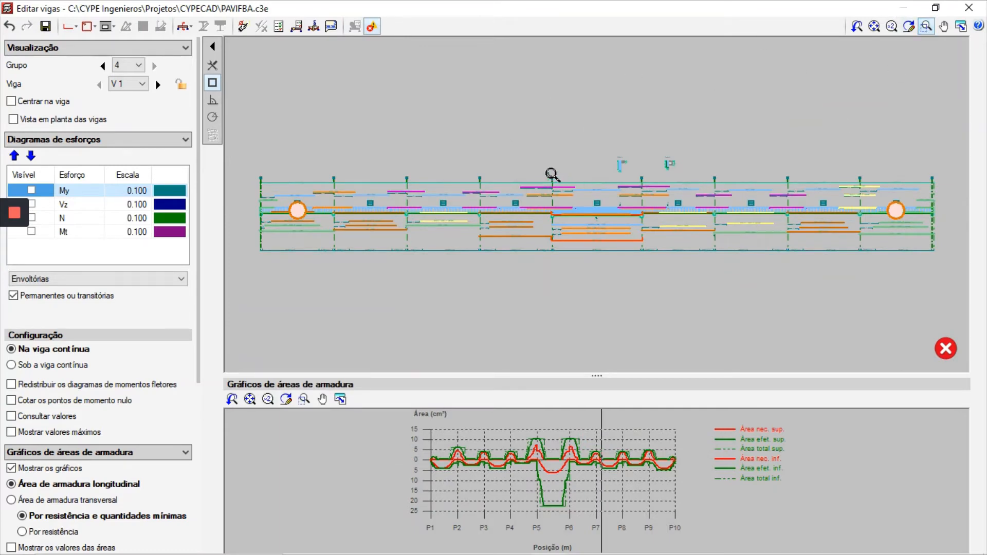
click(645, 248)
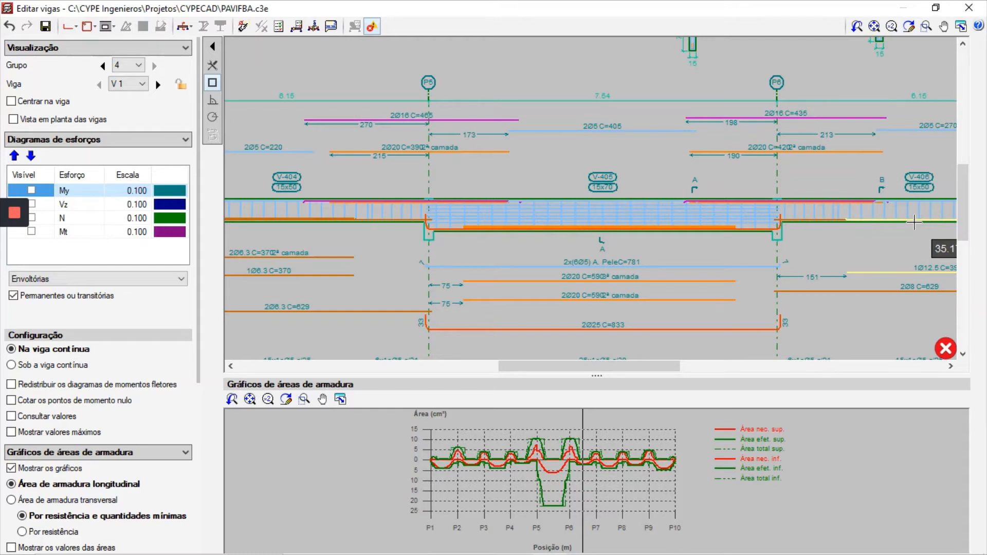
Set the bottom base bars of span V-401 between supports P1 and P2 to 3Ø16
click(874, 26)
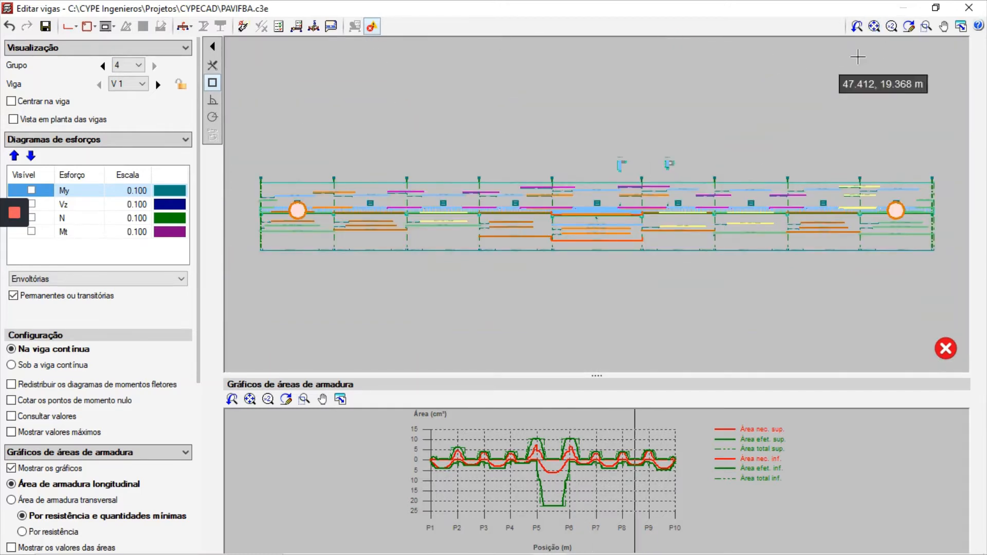
click(925, 26)
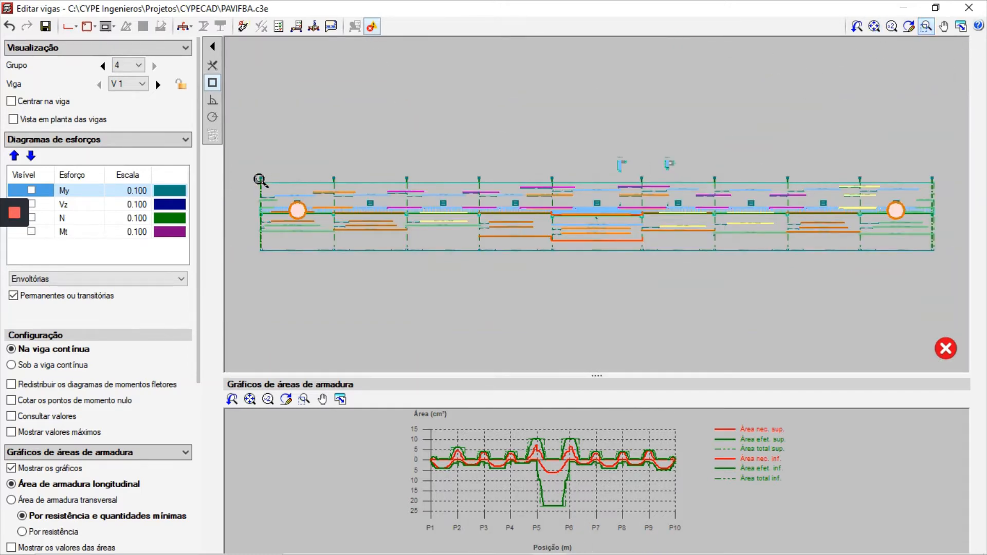
click(347, 235)
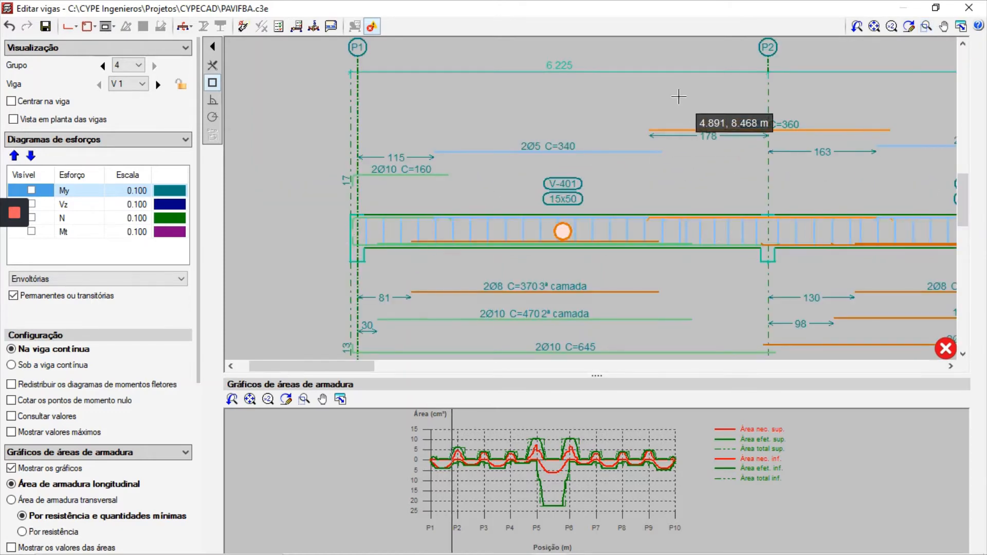
scroll(231, 52, down, 2)
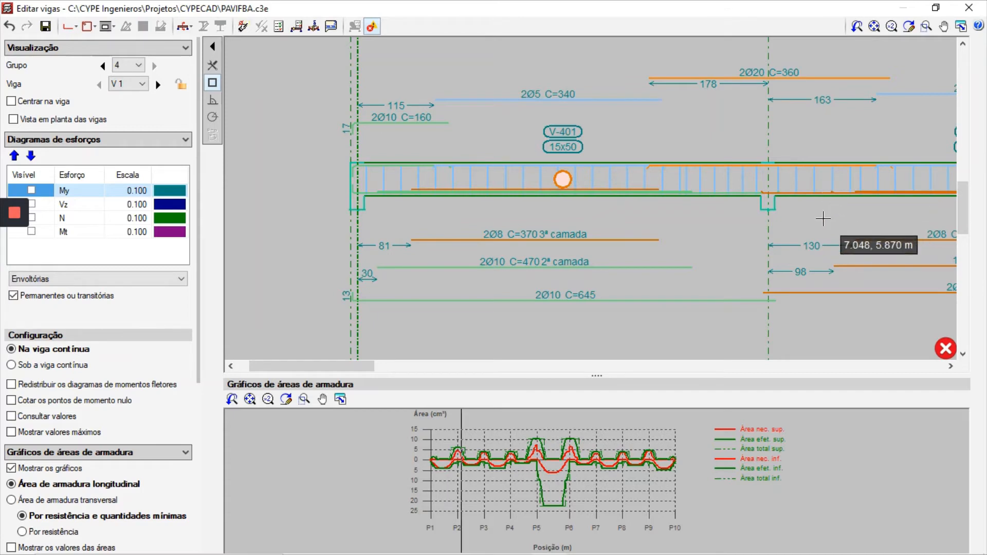
click(69, 27)
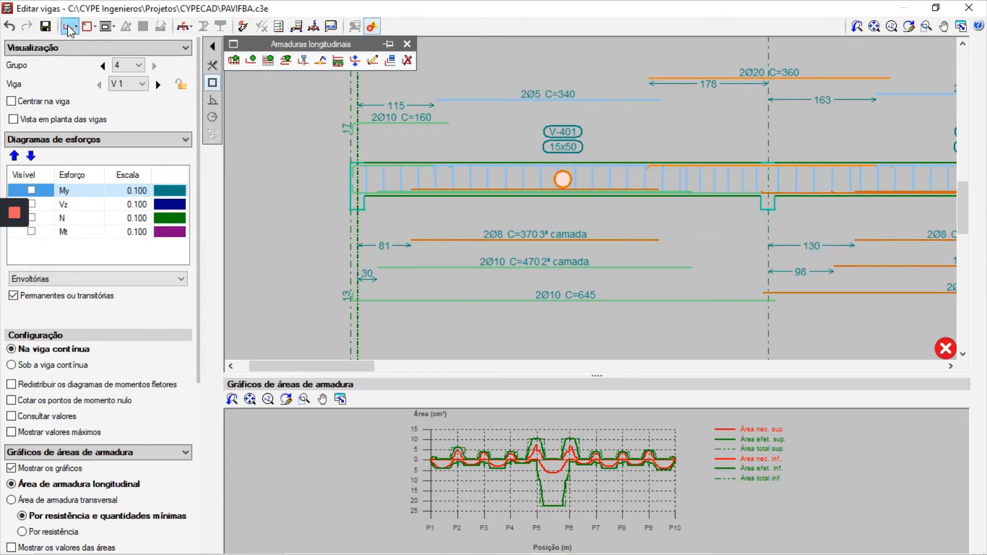
click(372, 60)
click(547, 302)
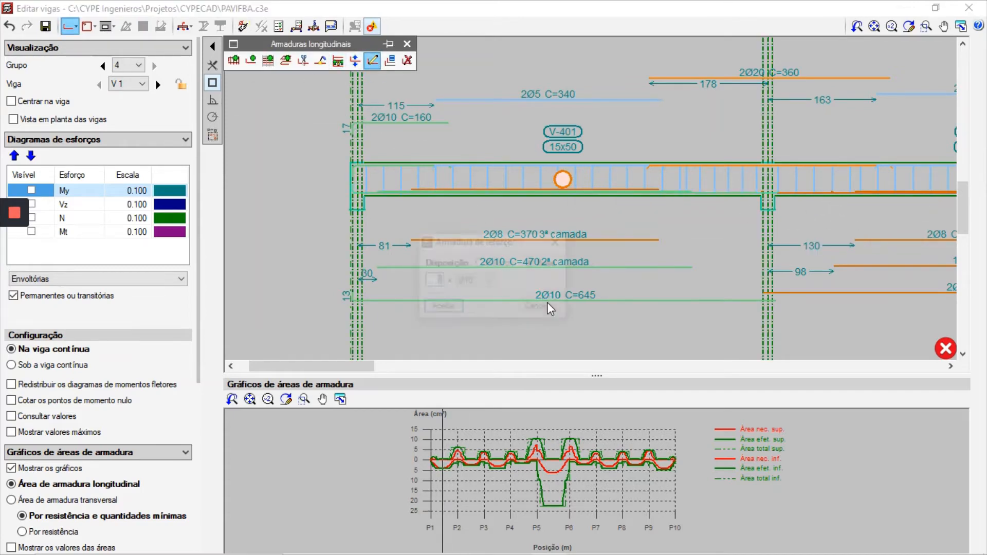
text(3)
click(490, 281)
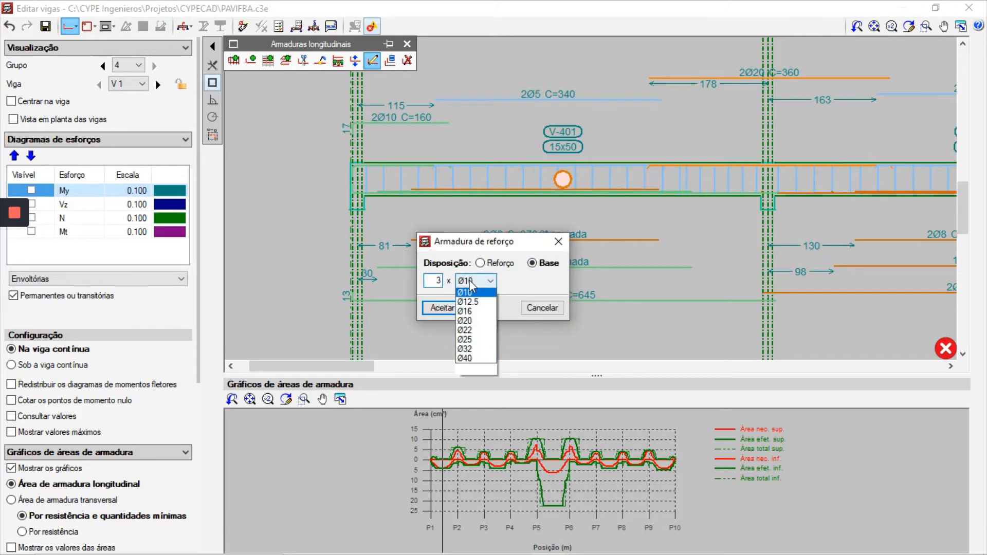
click(483, 351)
click(447, 307)
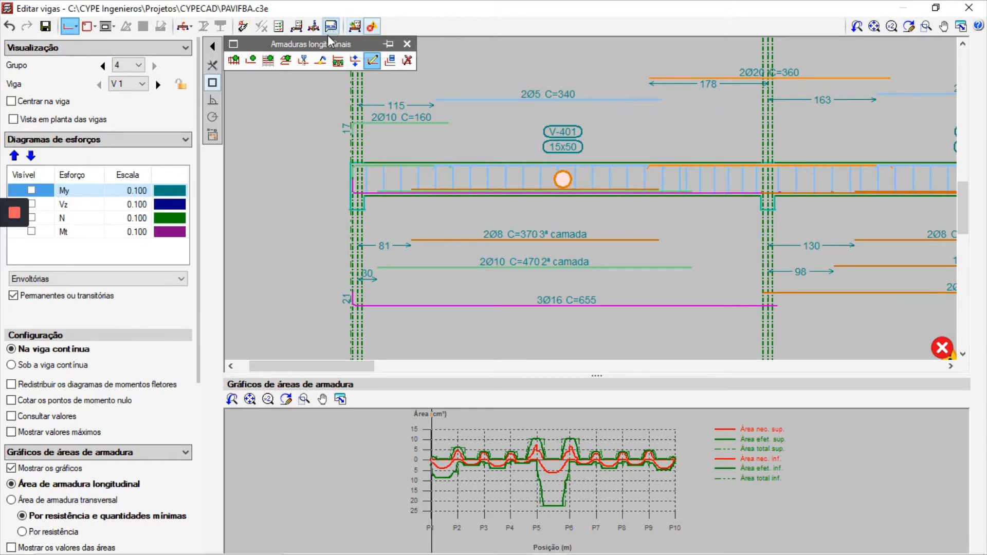
Delete the 2Ø8 third-layer bottom bars of span V-401 and recheck the beam at spans V-401 and V-402
click(407, 61)
click(486, 234)
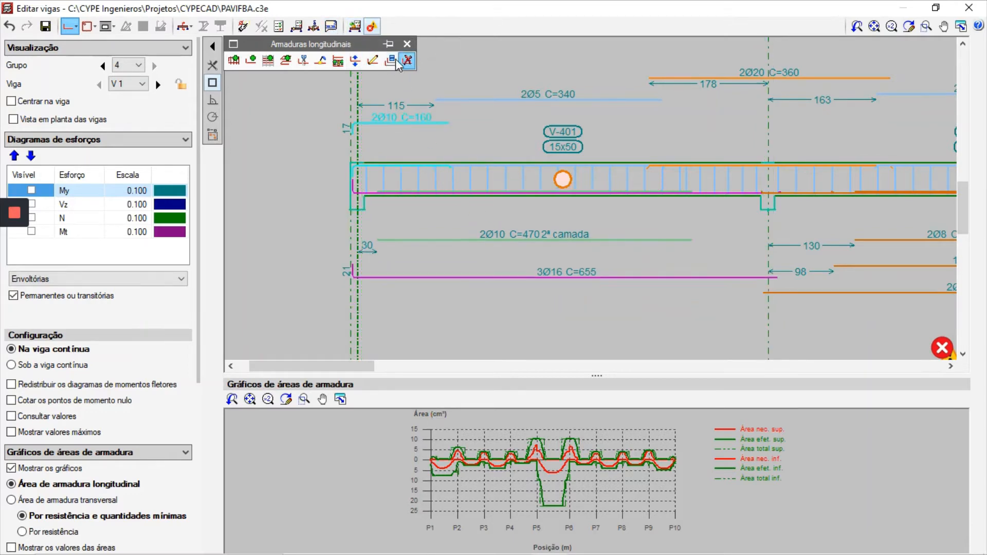
click(355, 26)
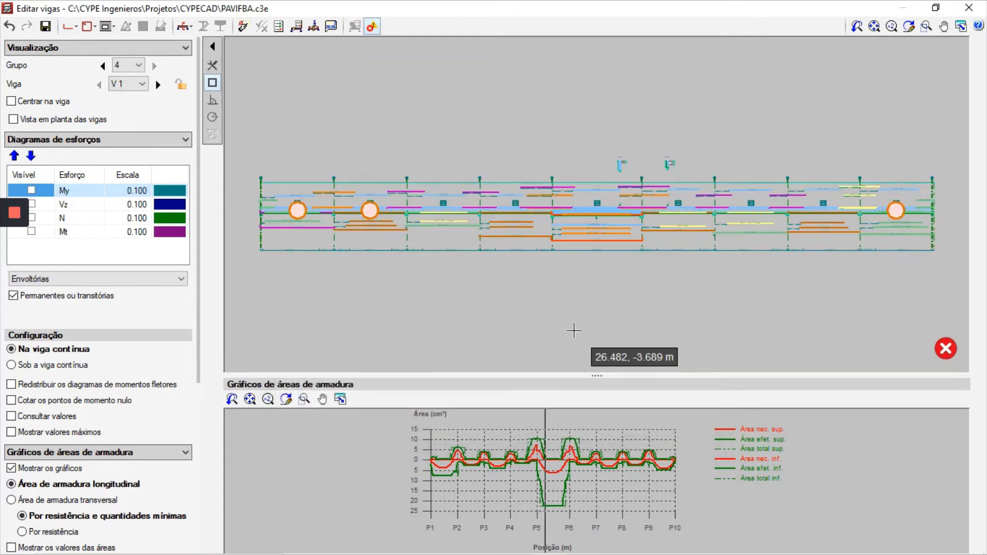
click(926, 26)
click(264, 177)
click(407, 236)
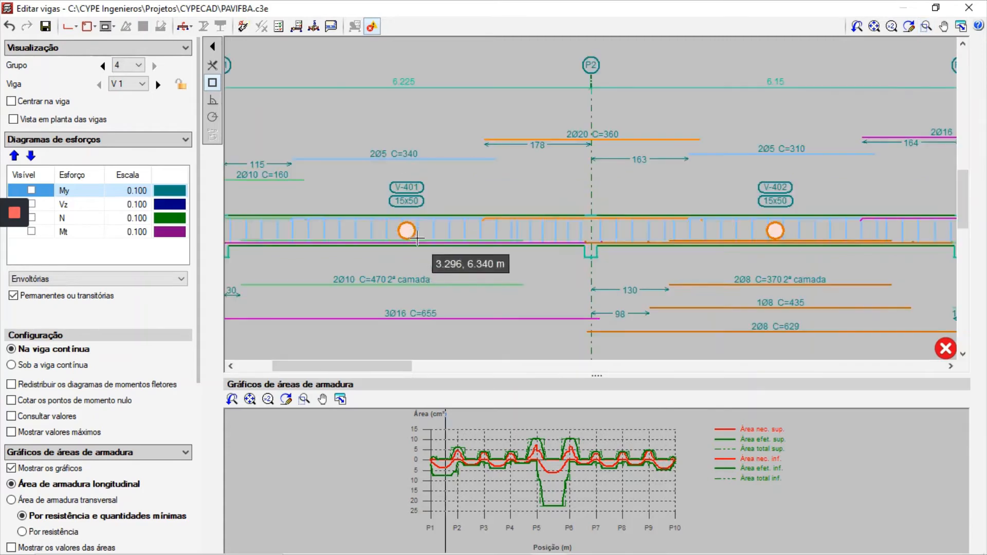
mouse_move(776, 229)
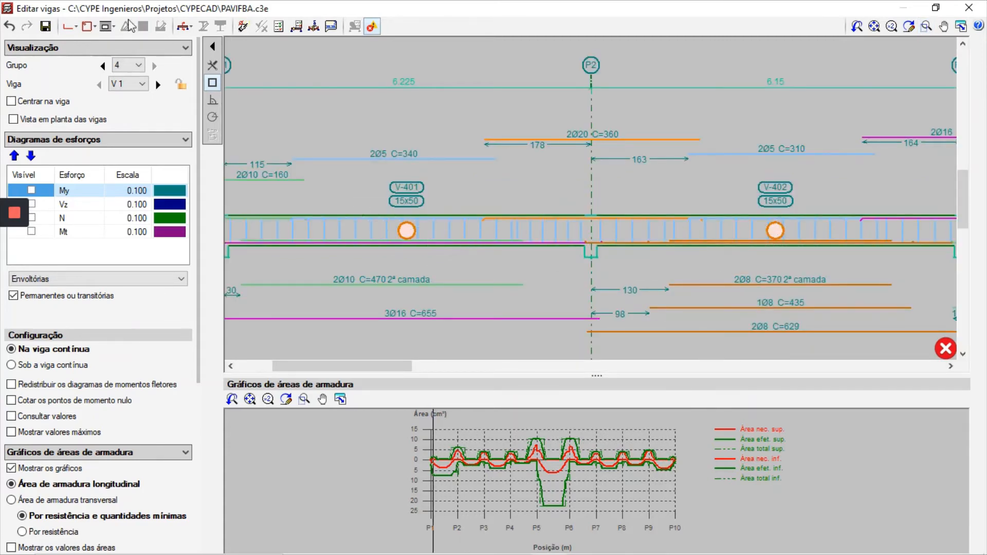
Set the second-layer bottom reinforcement of span V-401 to 2Ø12.5
click(68, 25)
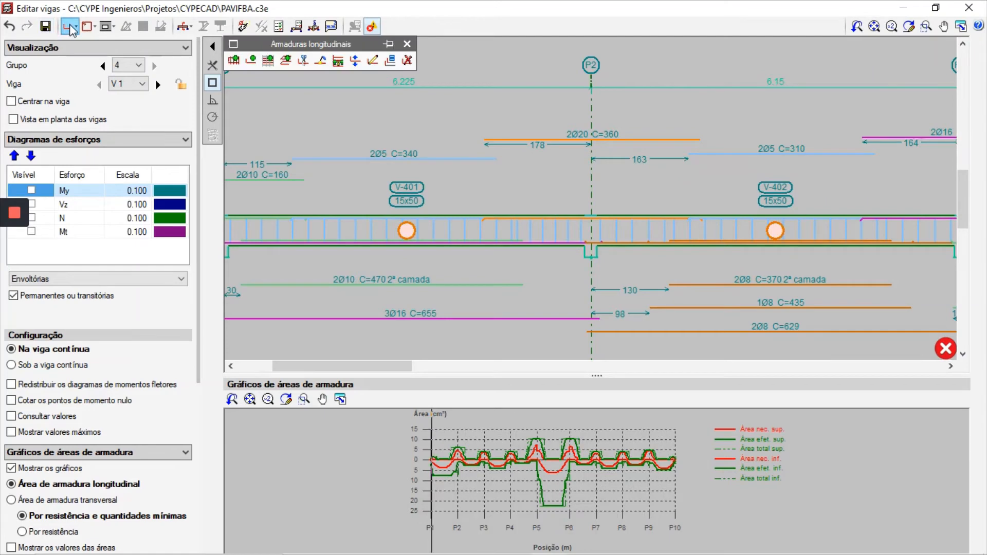
click(372, 60)
click(350, 287)
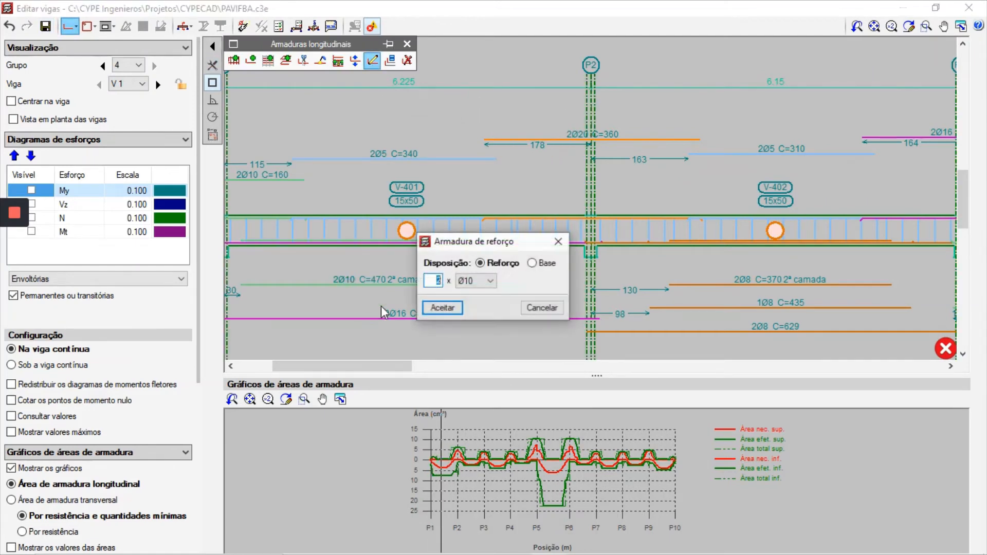
click(489, 281)
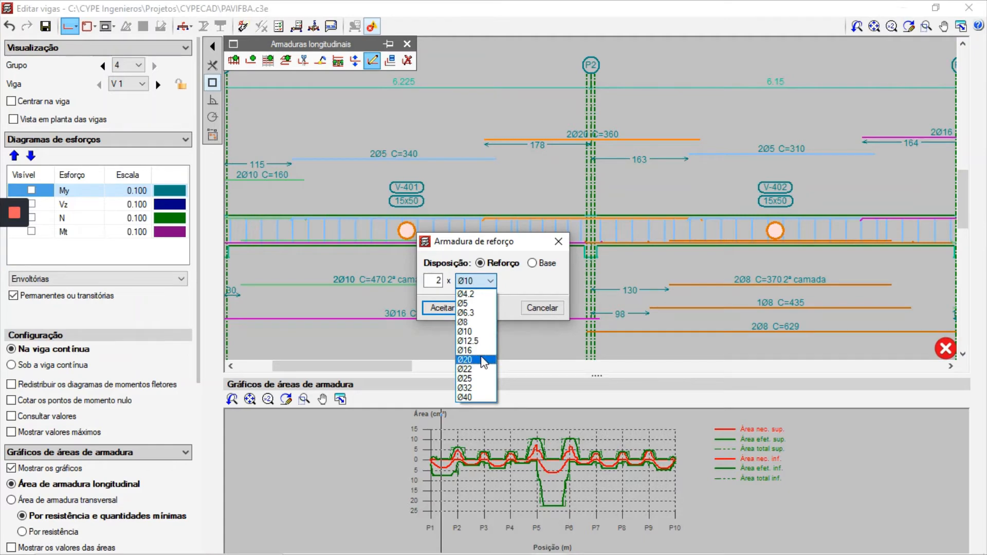
click(475, 341)
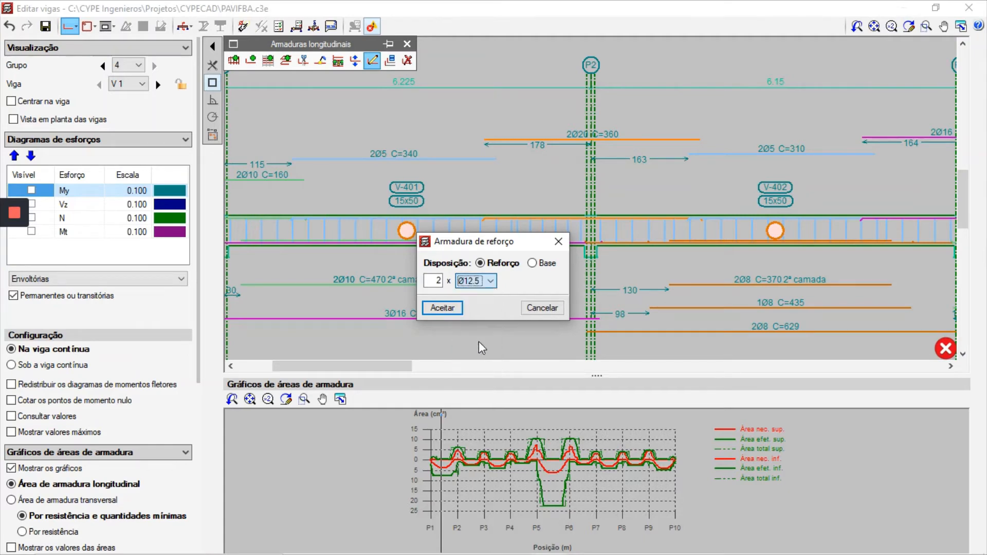
key(Return)
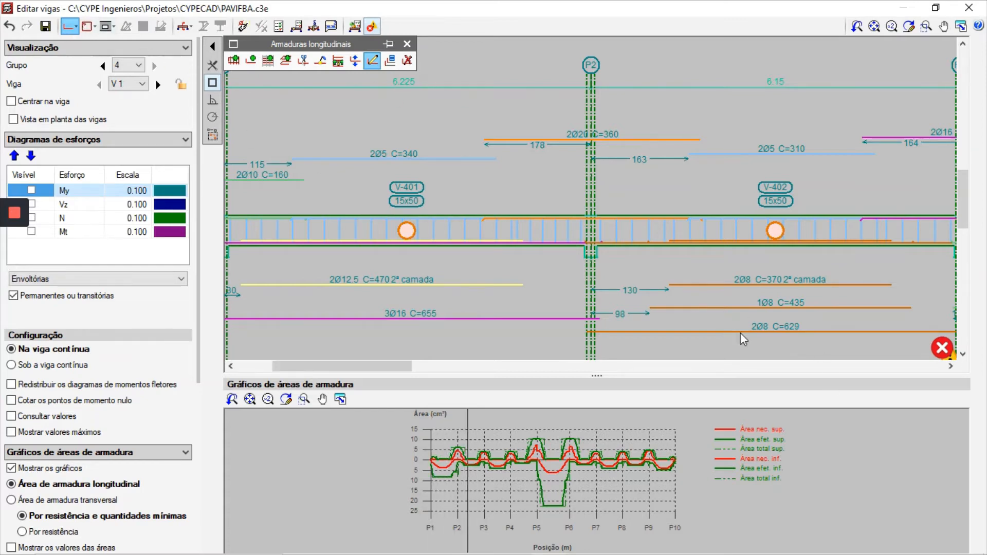
Set the bottom base bars of span V-402 between supports P2 and P3 to 2Ø16
click(766, 332)
click(490, 281)
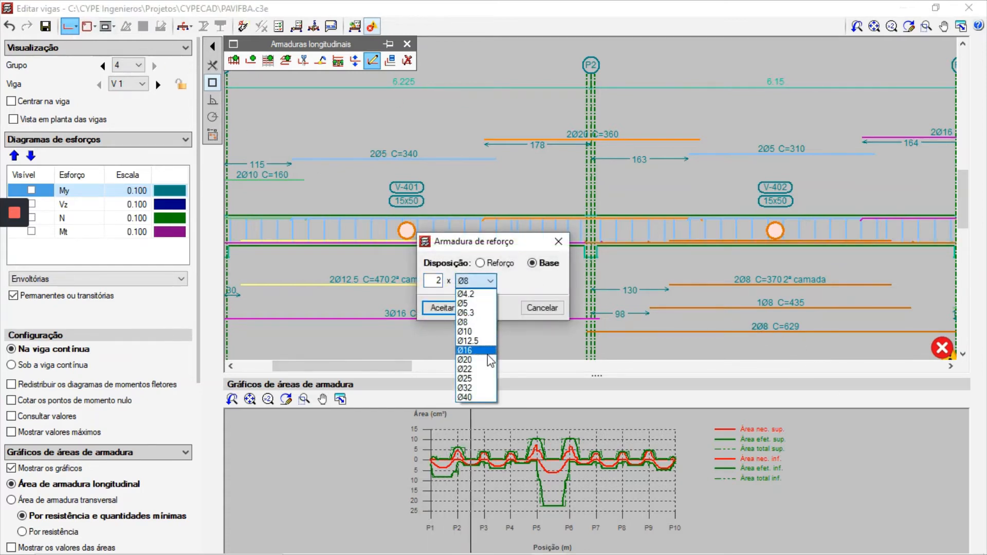
click(476, 351)
click(450, 308)
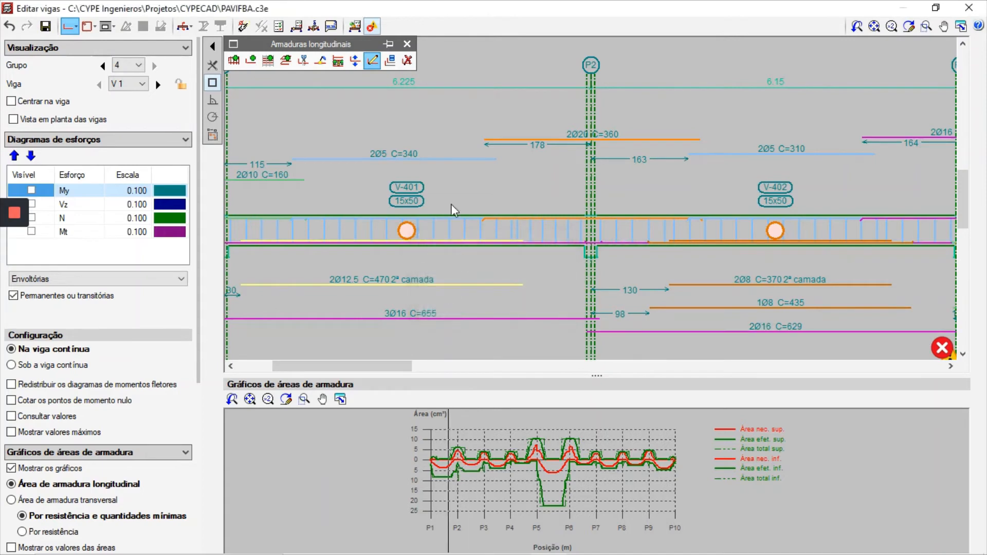
Delete the 1Ø8 and 2Ø8 bottom reinforcement groups of span V-402 and recheck the beam
click(407, 60)
click(749, 304)
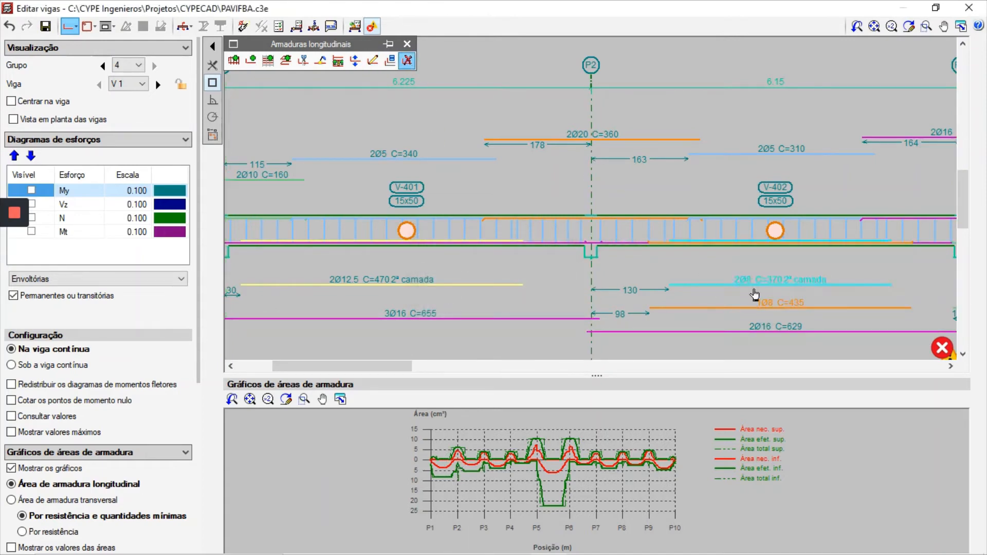
click(752, 294)
click(354, 27)
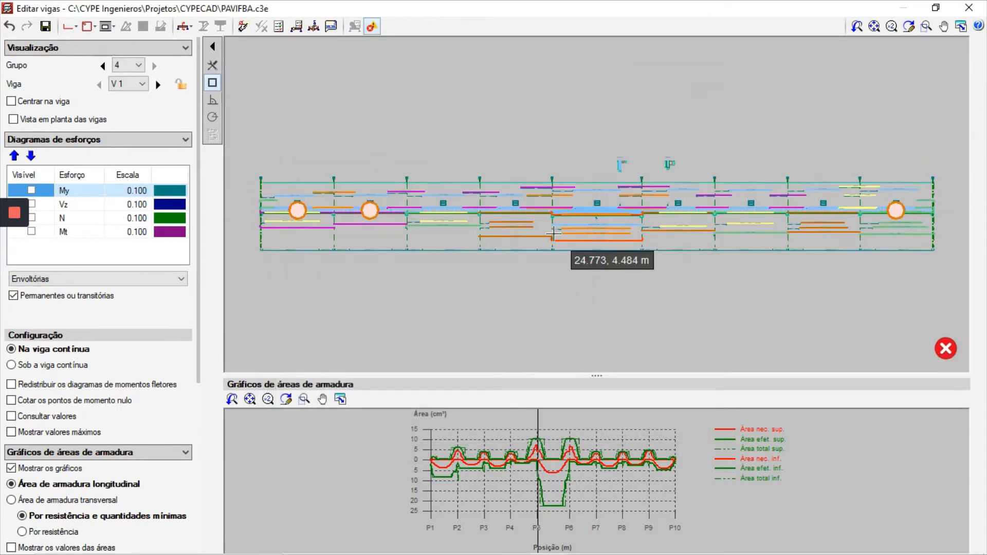
Change the bottom base bars of span V-401 to 2Ø20
click(926, 26)
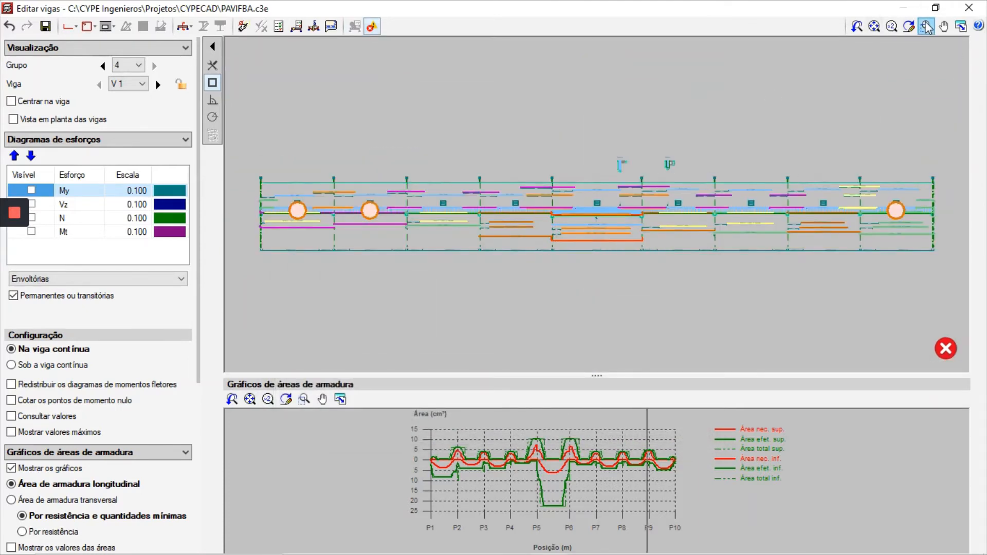
click(416, 247)
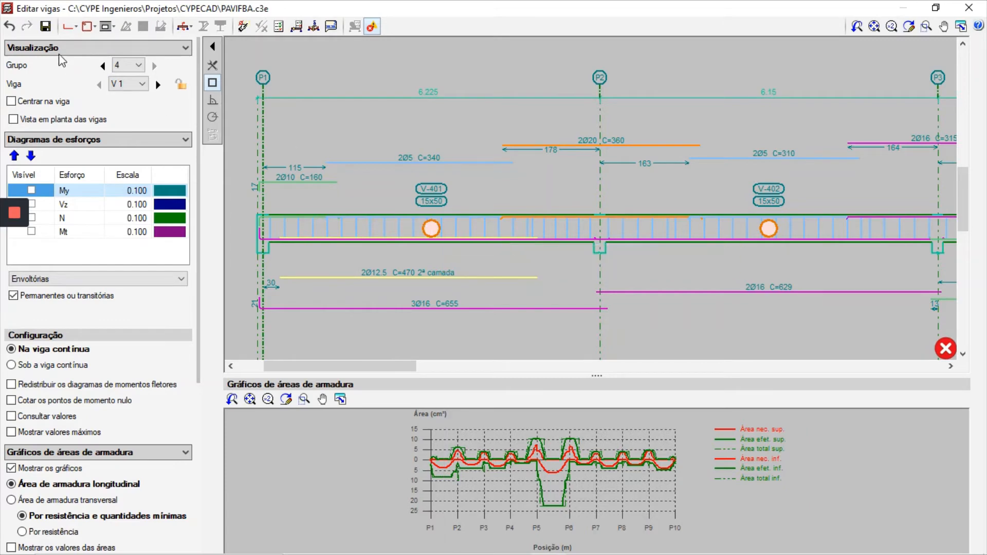
click(70, 26)
click(372, 60)
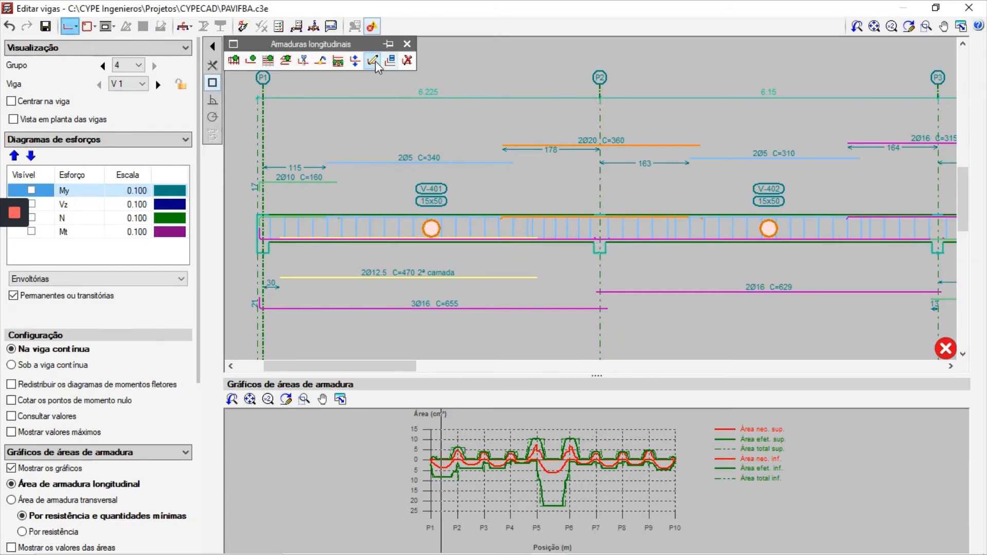
click(431, 297)
click(475, 281)
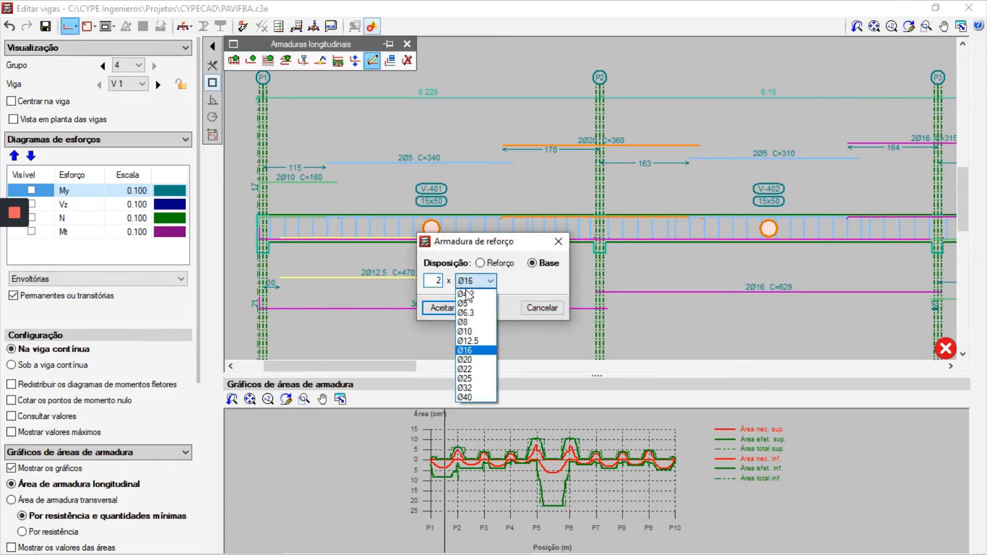
click(476, 370)
key(Return)
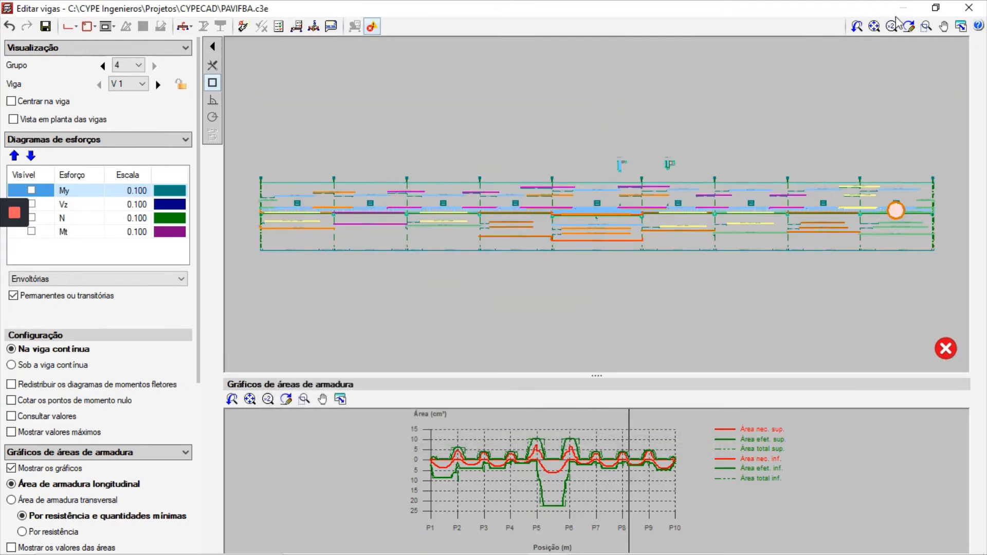
Set the bottom base bars of span V-409 between supports P9 and P10 to 2Ø20
click(926, 27)
drag(262, 178, 431, 233)
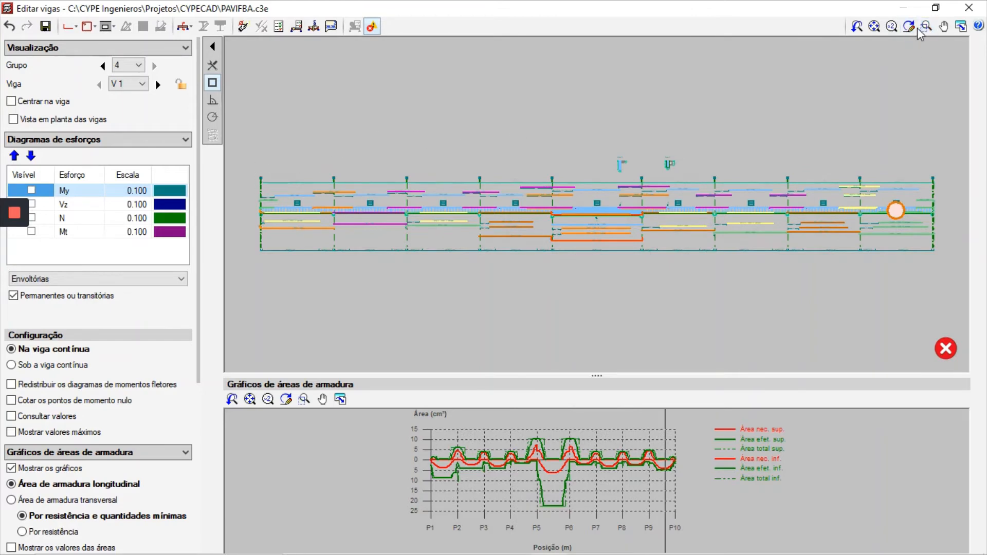
click(925, 28)
drag(855, 170, 935, 242)
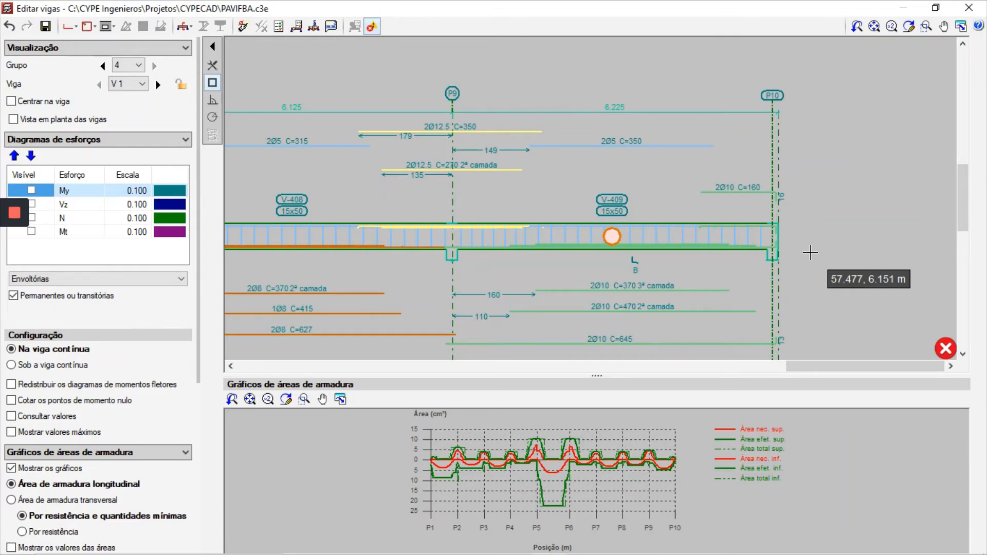
click(68, 26)
click(372, 60)
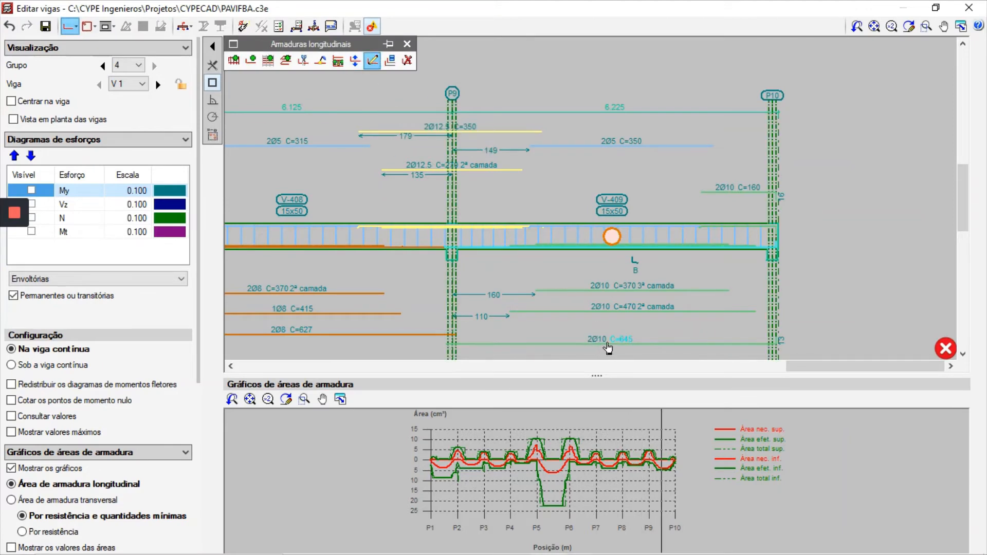
click(602, 340)
click(482, 282)
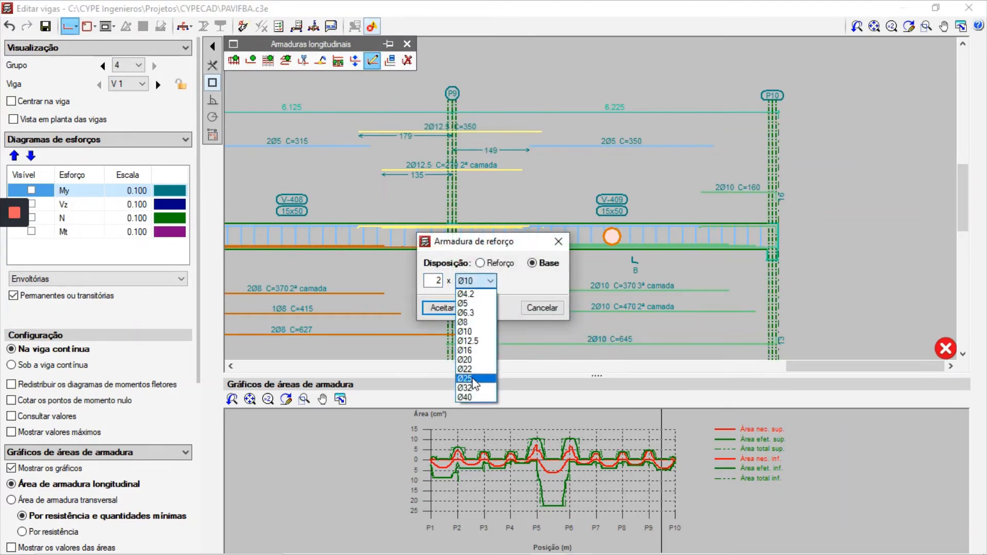
click(473, 360)
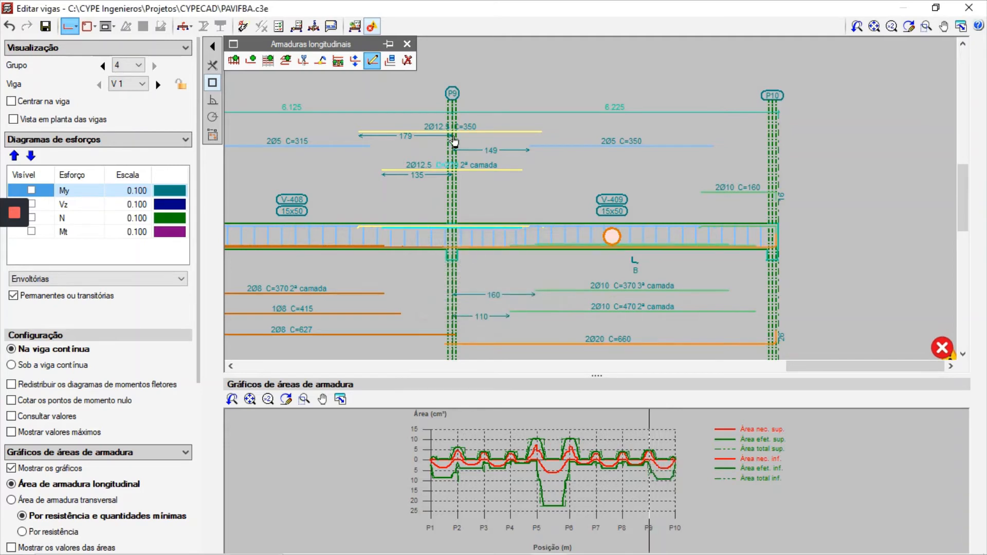
Delete the second- and third-layer 2Ø10 bottom bars of span V-409 and recheck the beam at that span
click(407, 61)
click(604, 289)
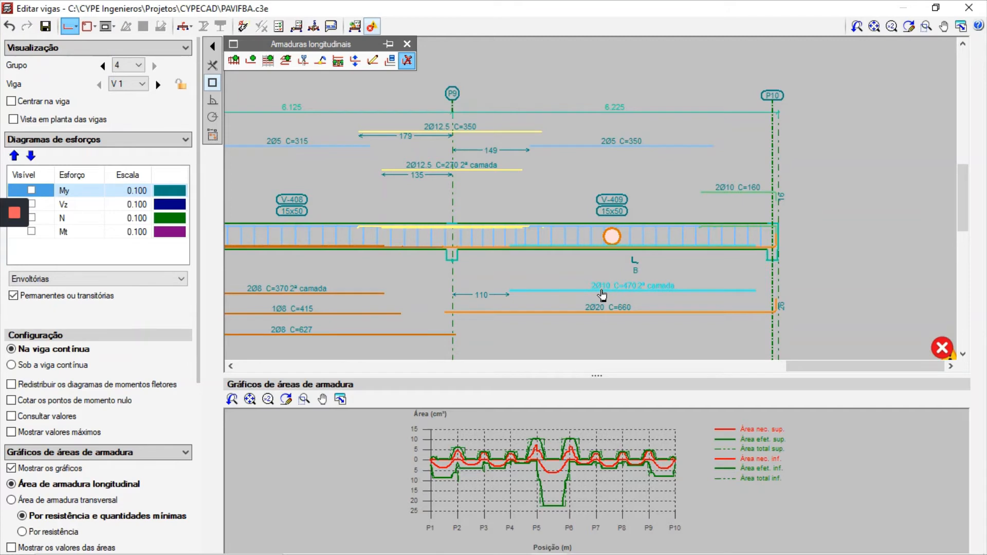
click(603, 291)
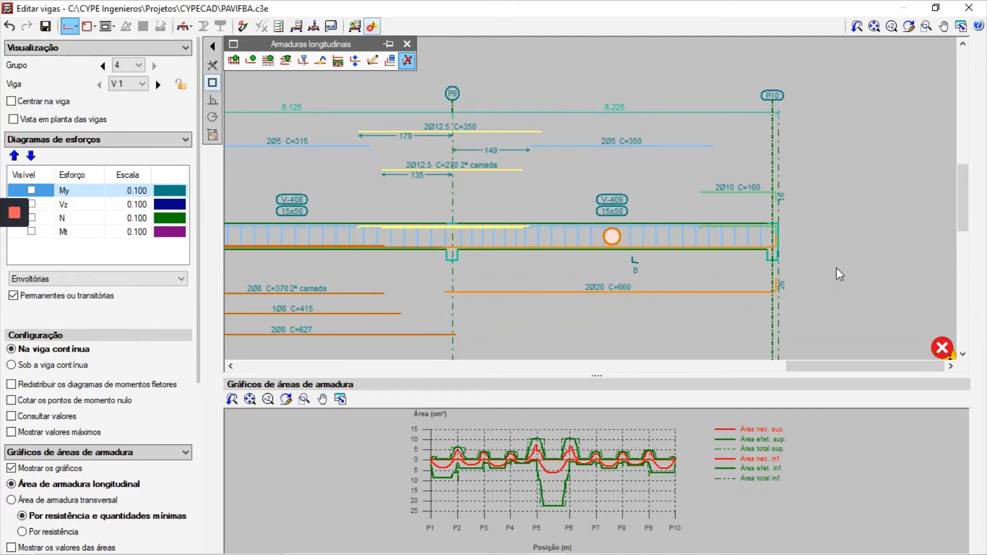
click(354, 26)
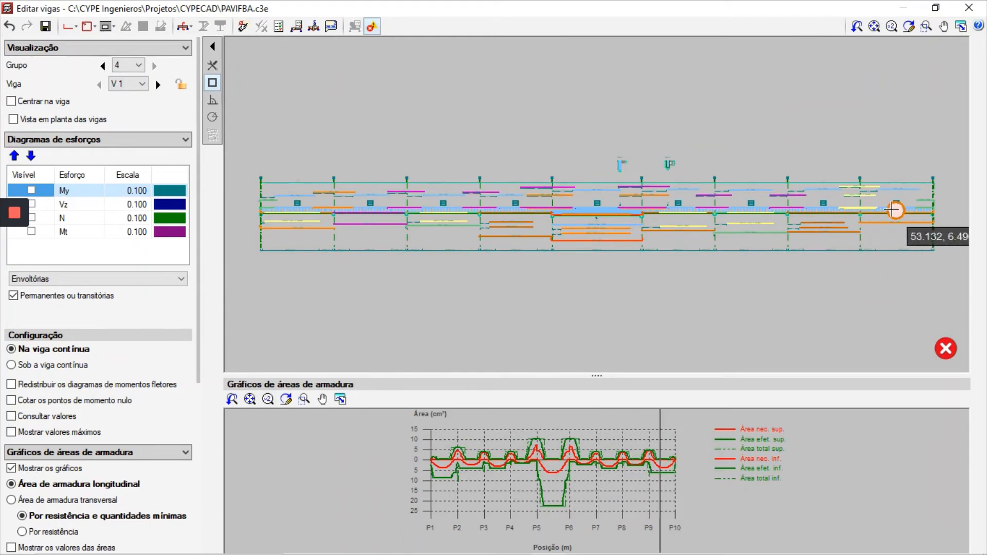
click(926, 26)
drag(933, 240, 853, 177)
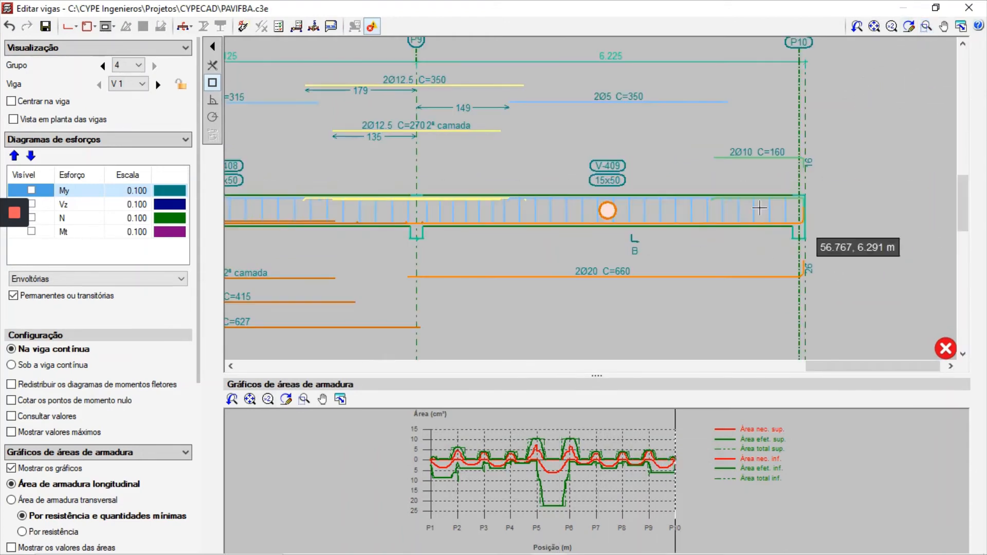
Check span V-409's failed verification and change its top base bars at support P10 to 2Ø12.5
mouse_move(607, 210)
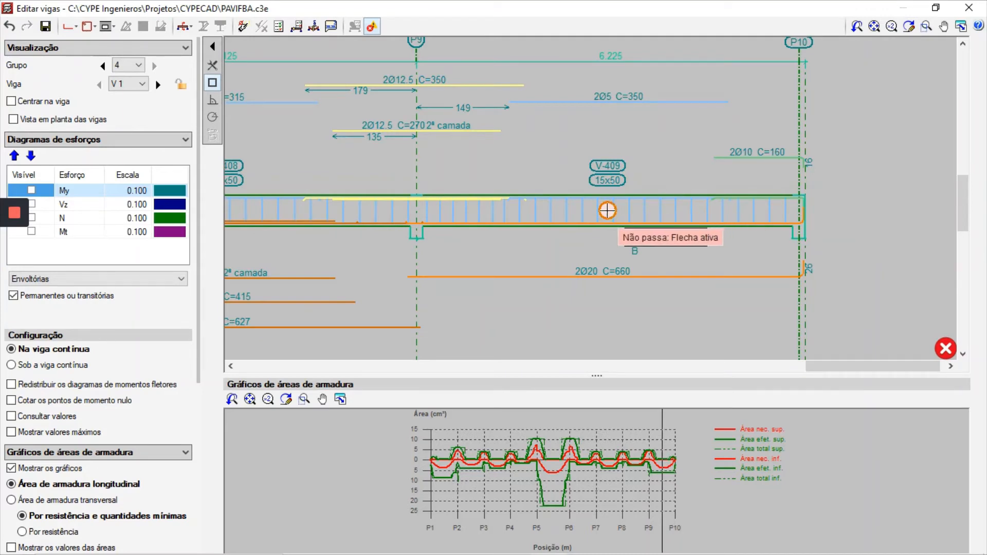
click(313, 26)
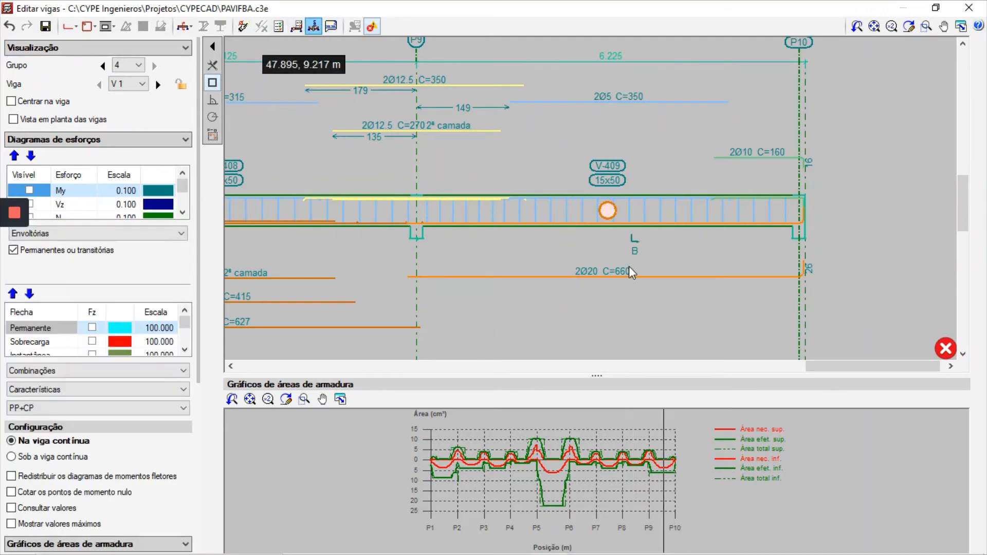
mouse_move(609, 223)
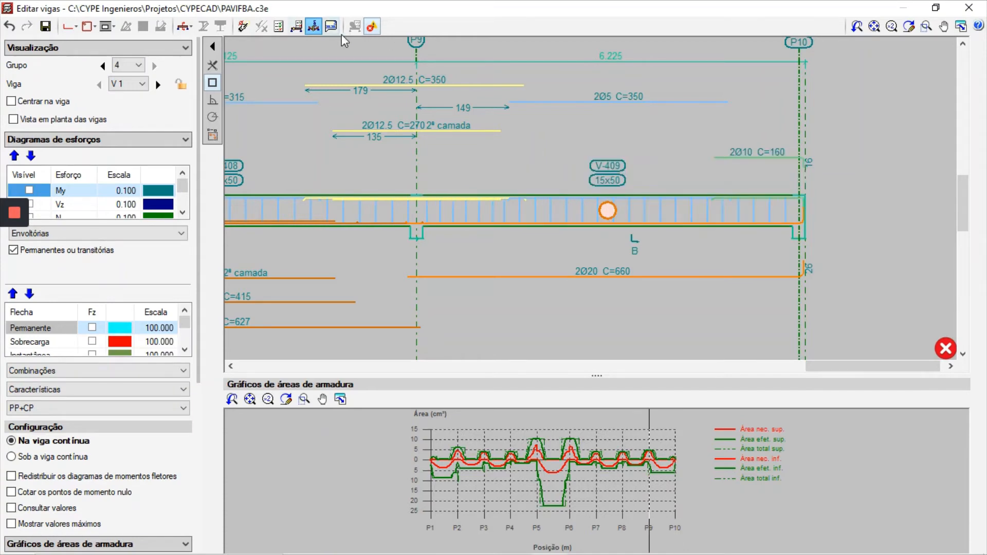
click(68, 28)
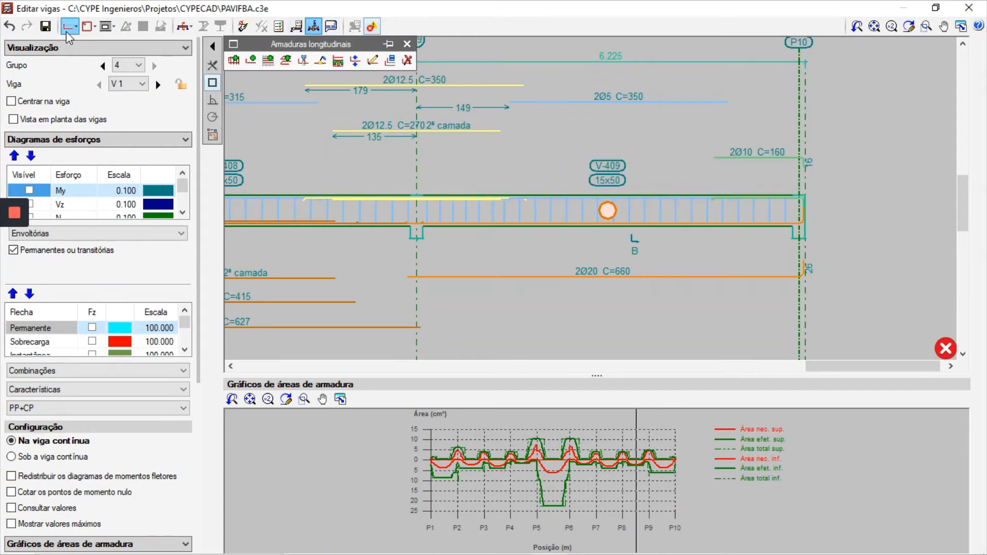
click(372, 60)
click(743, 156)
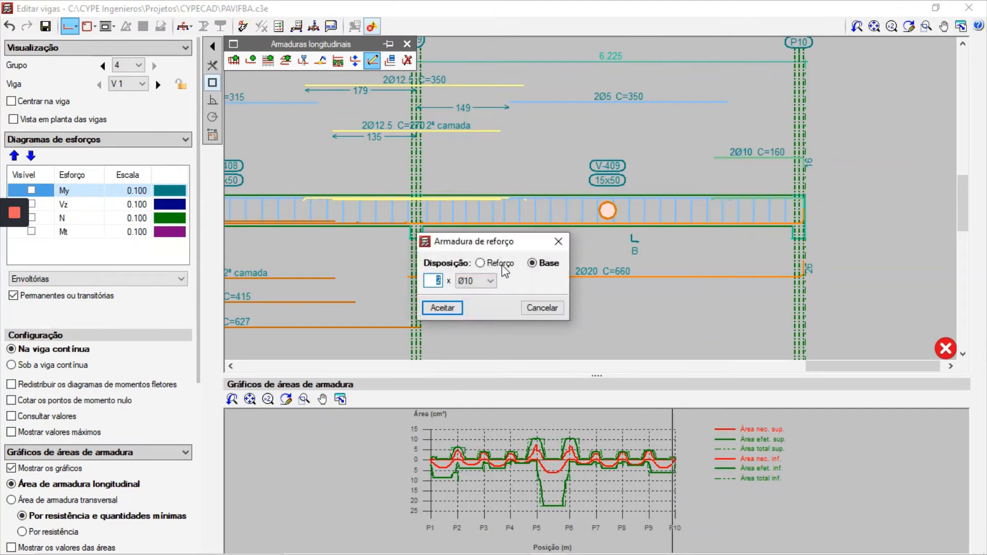
click(484, 281)
click(474, 341)
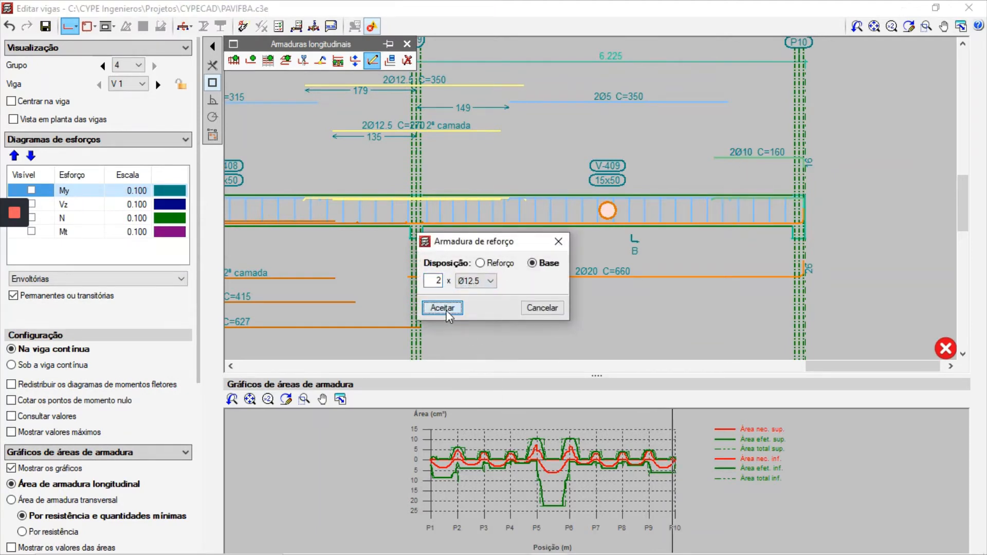
click(441, 307)
Change the first-layer top base bars over support P9 to 2Ø16 and recheck the beam
click(410, 85)
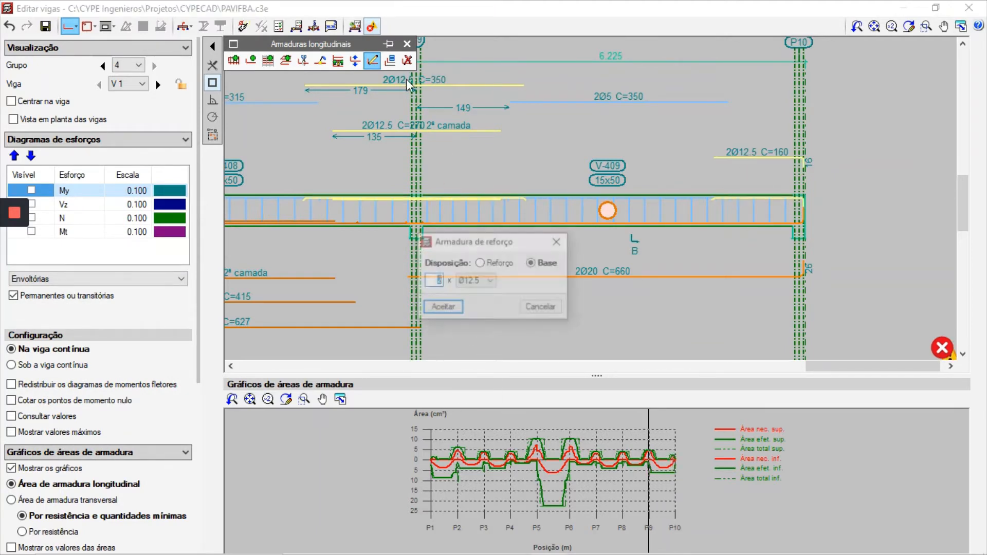
click(481, 284)
click(484, 341)
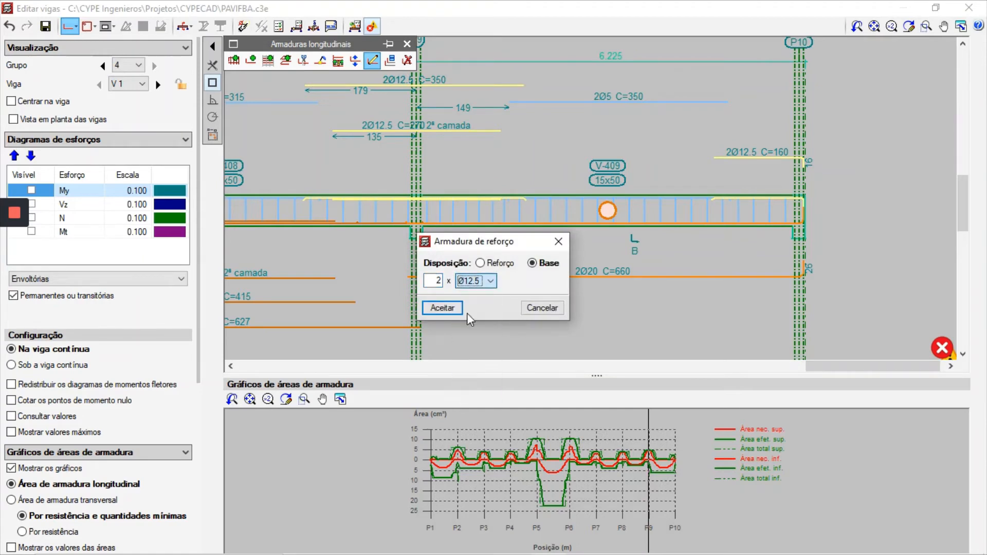
click(453, 310)
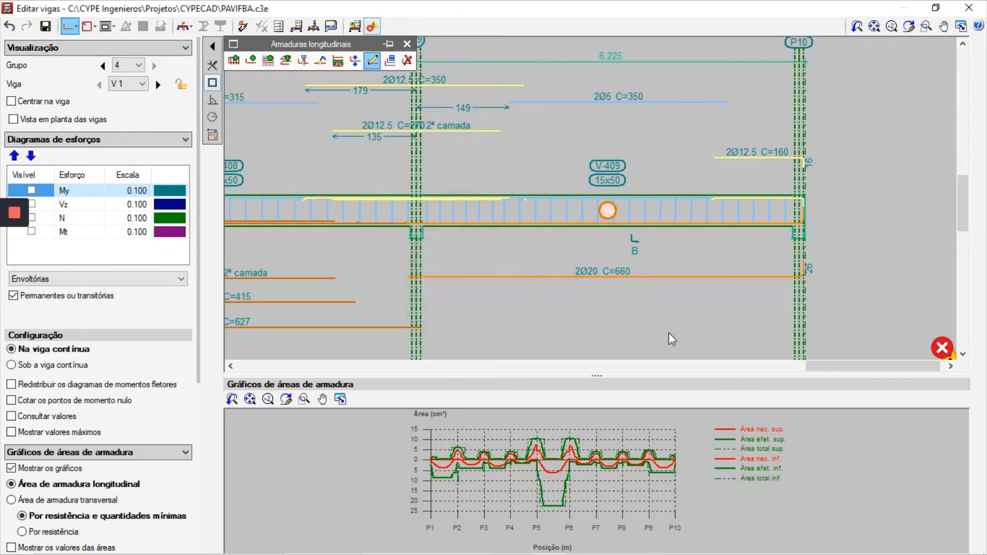
click(493, 198)
click(490, 281)
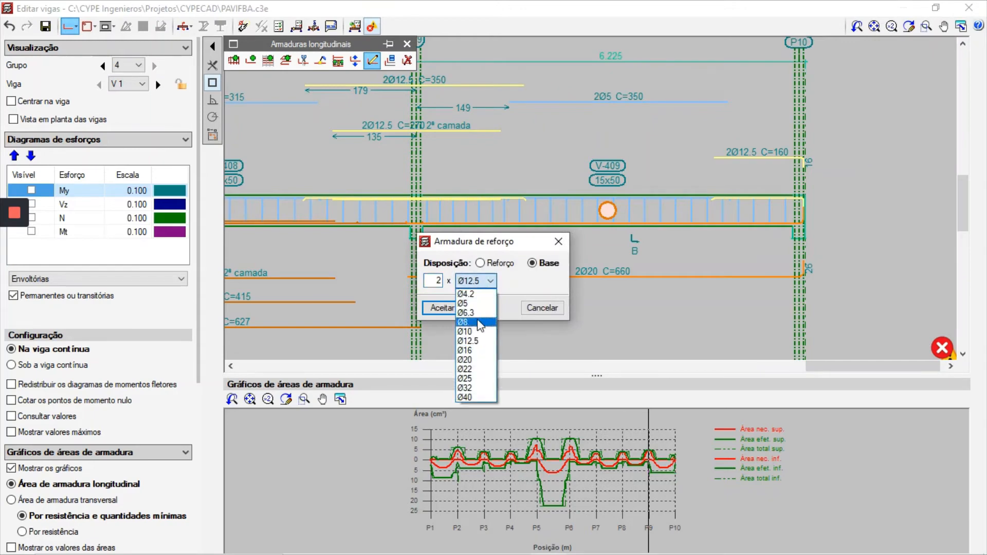
click(465, 350)
click(441, 307)
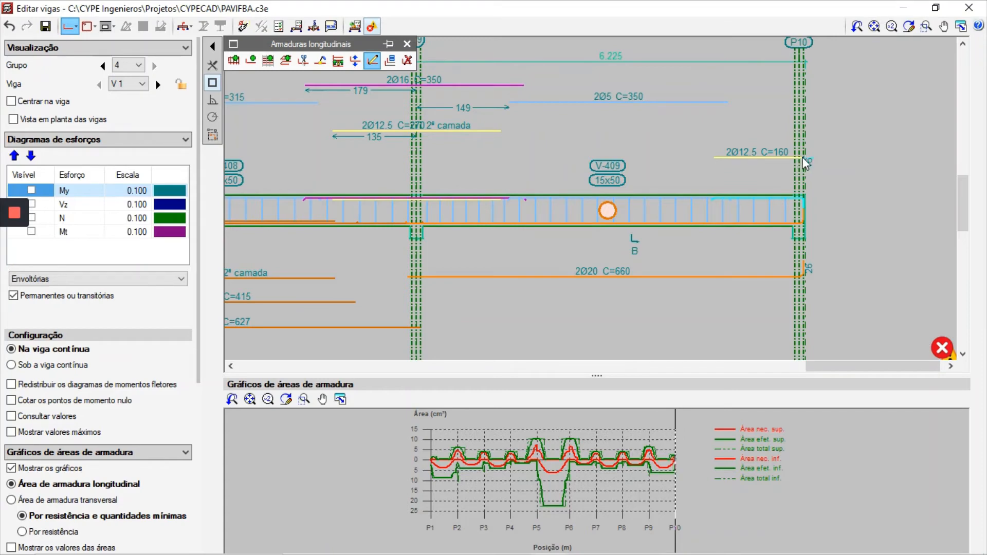
click(353, 29)
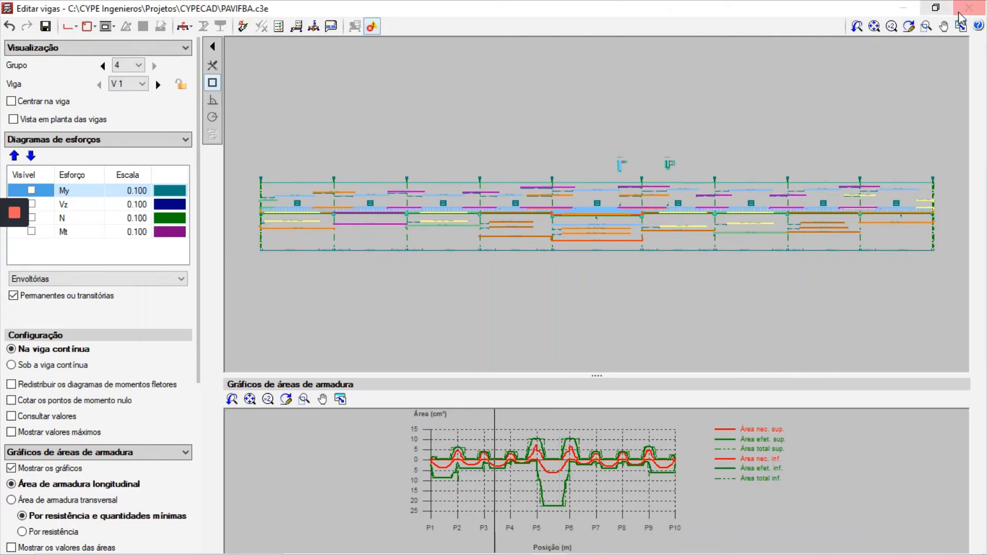
Review the reinforcement along the beam from span V-409 back to V-405, and close the beam editor
click(927, 26)
click(841, 166)
click(936, 240)
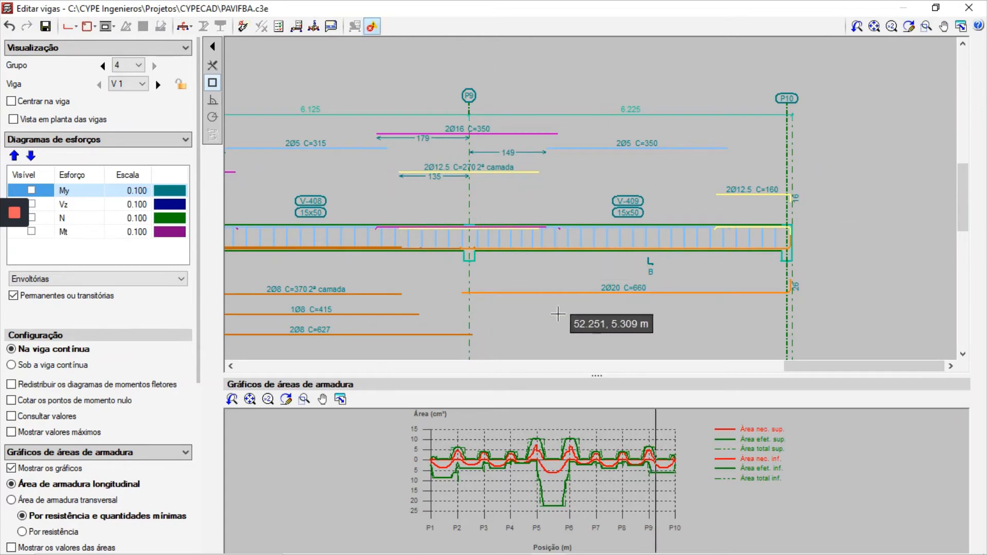
drag(790, 371, 510, 372)
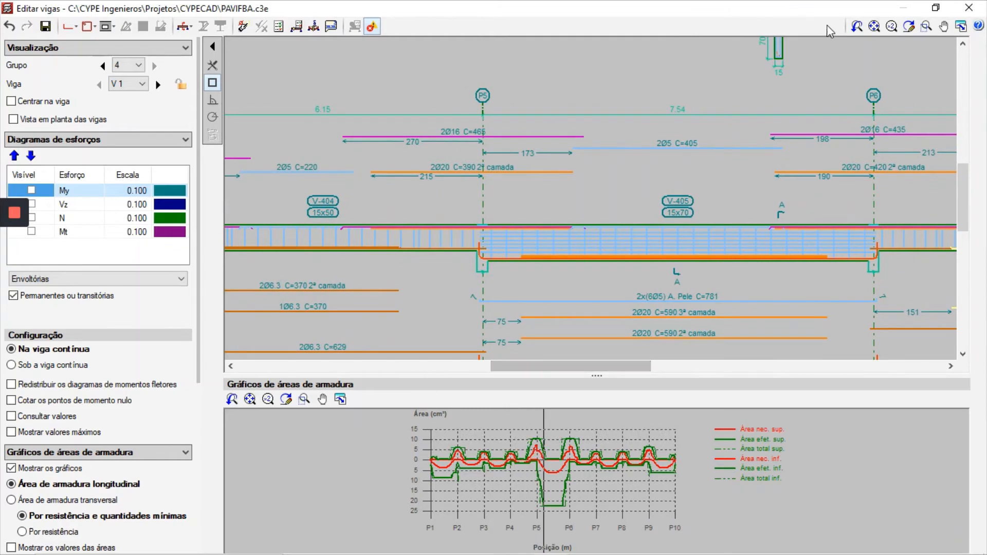
click(873, 26)
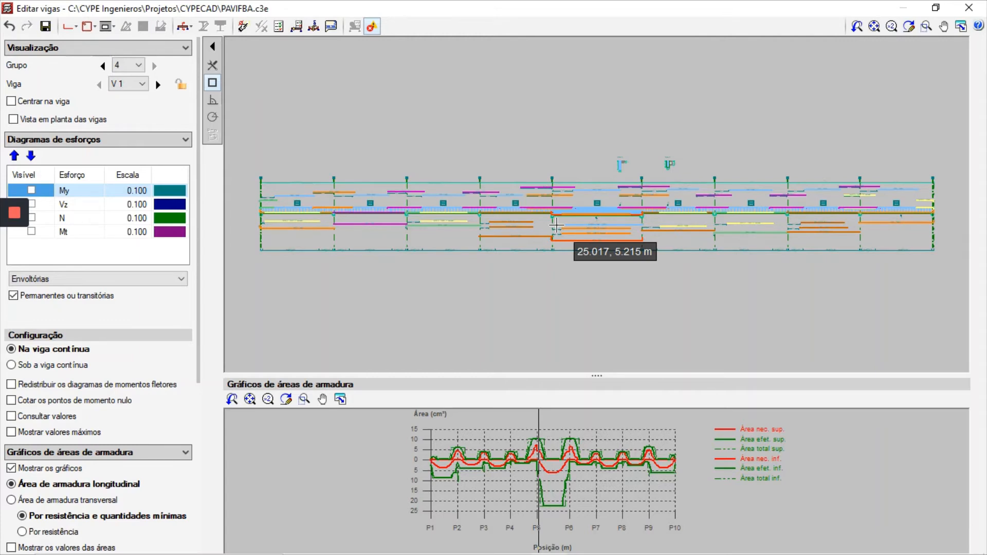
click(969, 7)
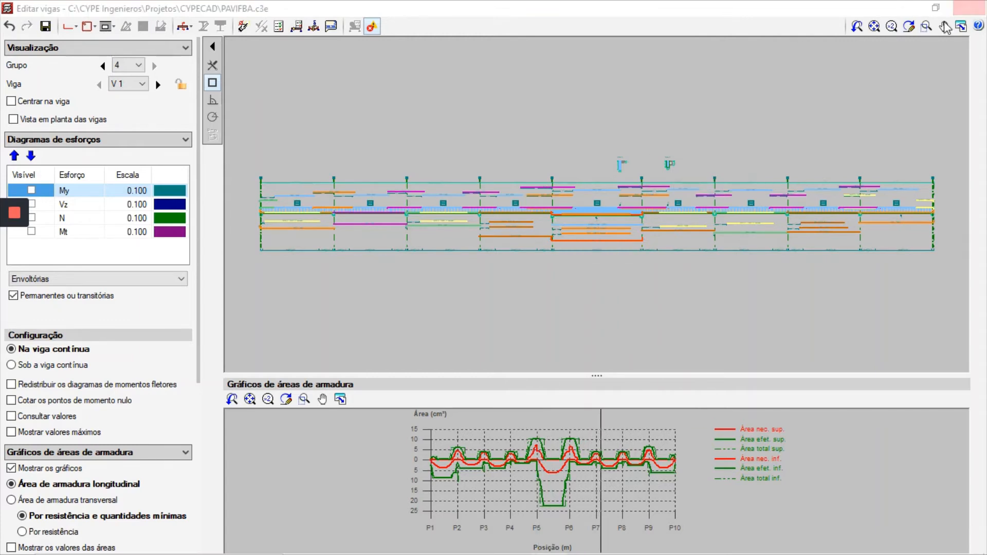
click(420, 319)
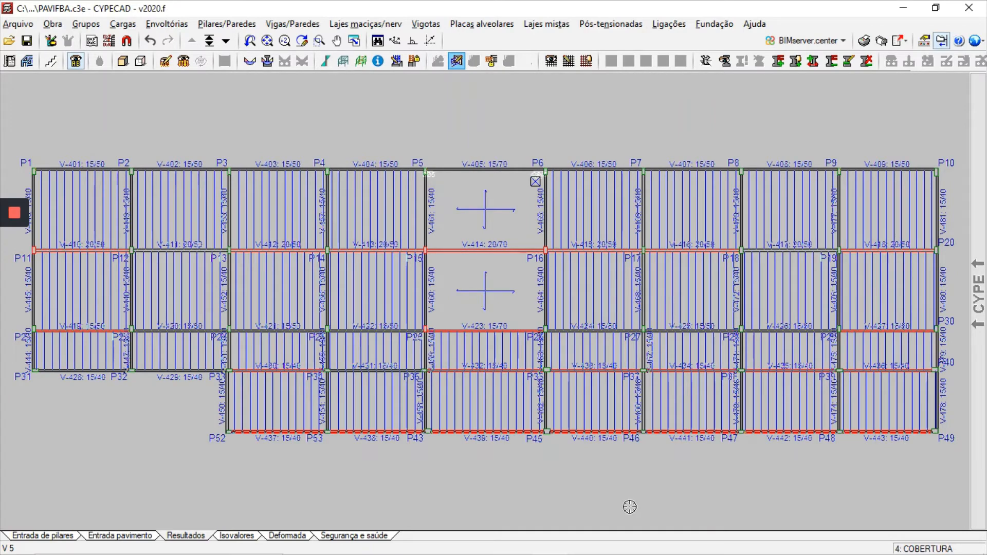
Examine the beam check colours on the PAV. SUPERIOR, PATAMAR and TÉRREO floor groups
click(226, 41)
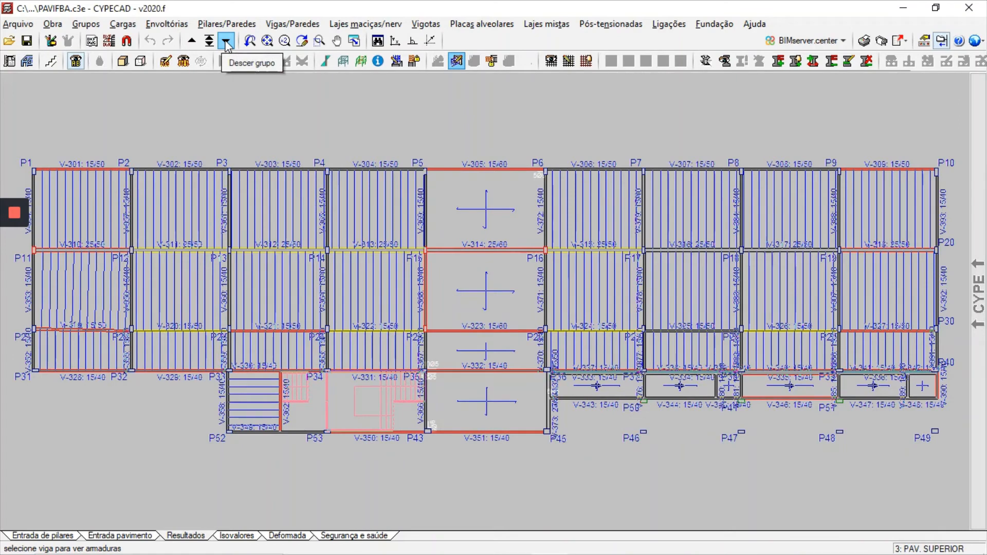
click(226, 42)
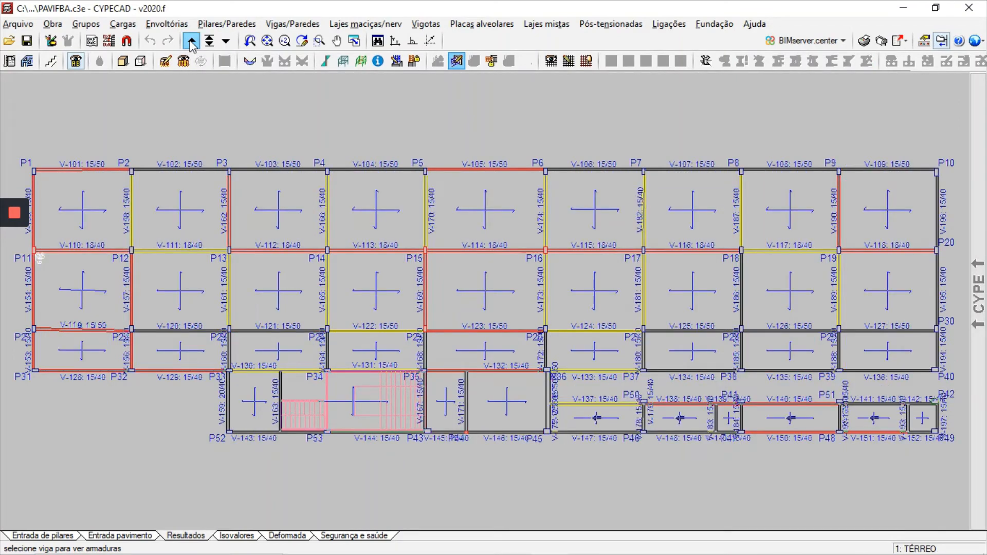
click(192, 41)
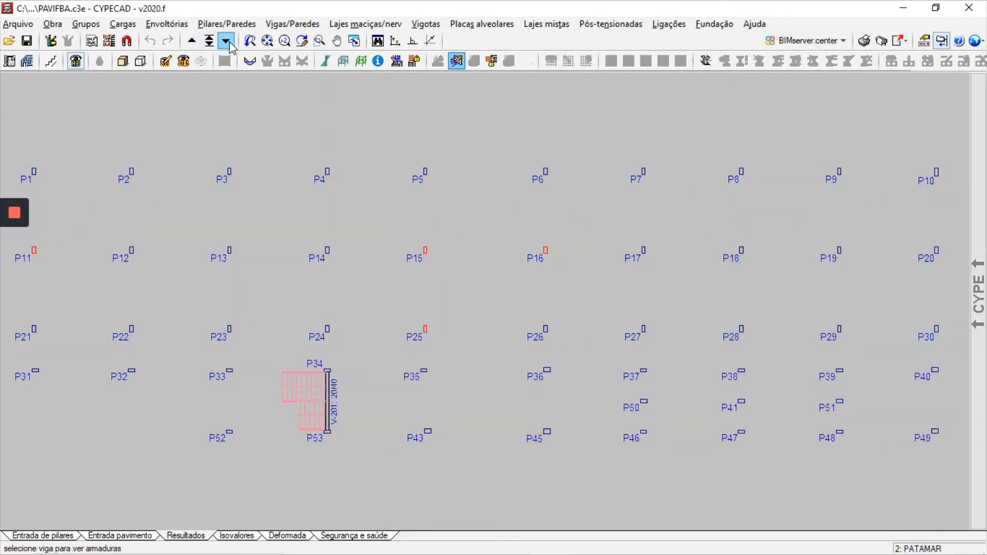
click(192, 41)
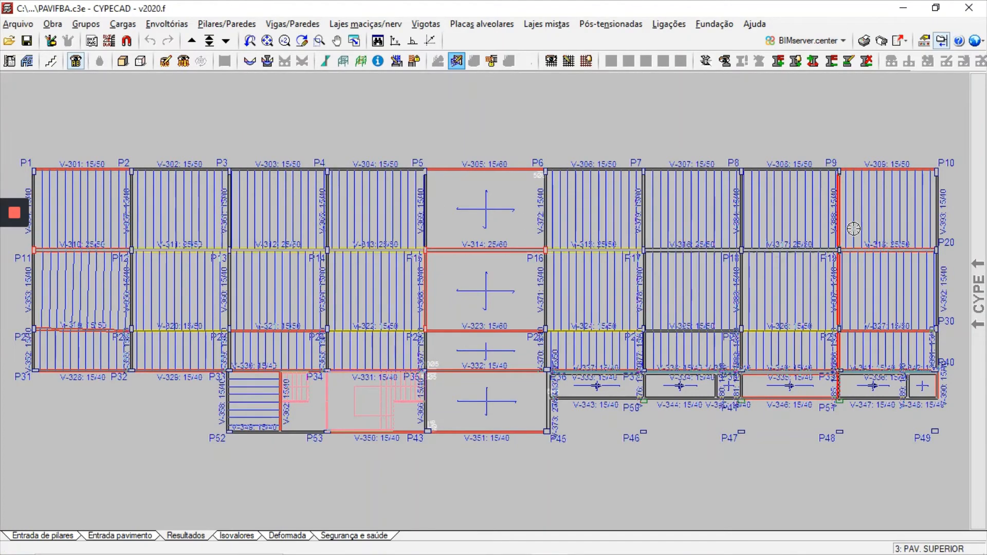
mouse_move(9, 287)
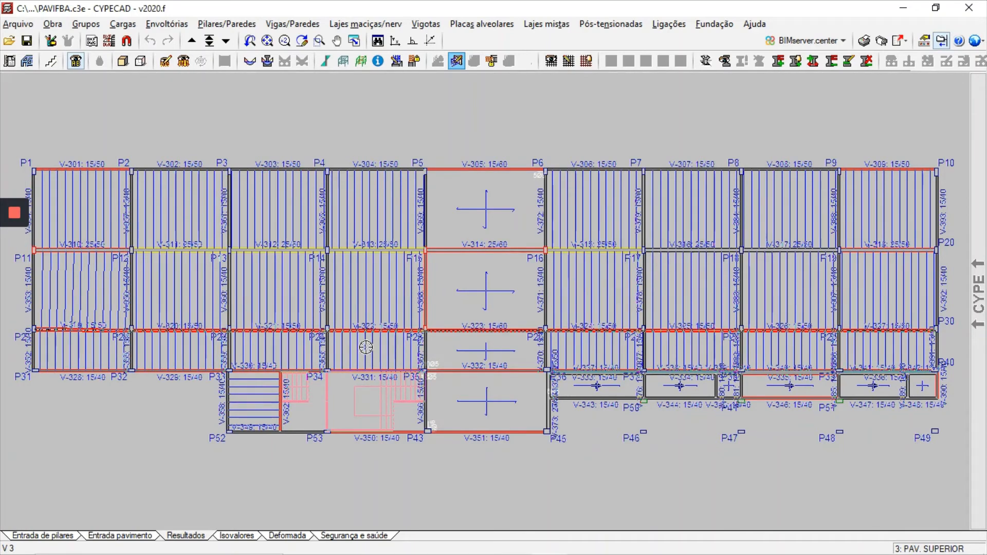
click(226, 39)
click(226, 40)
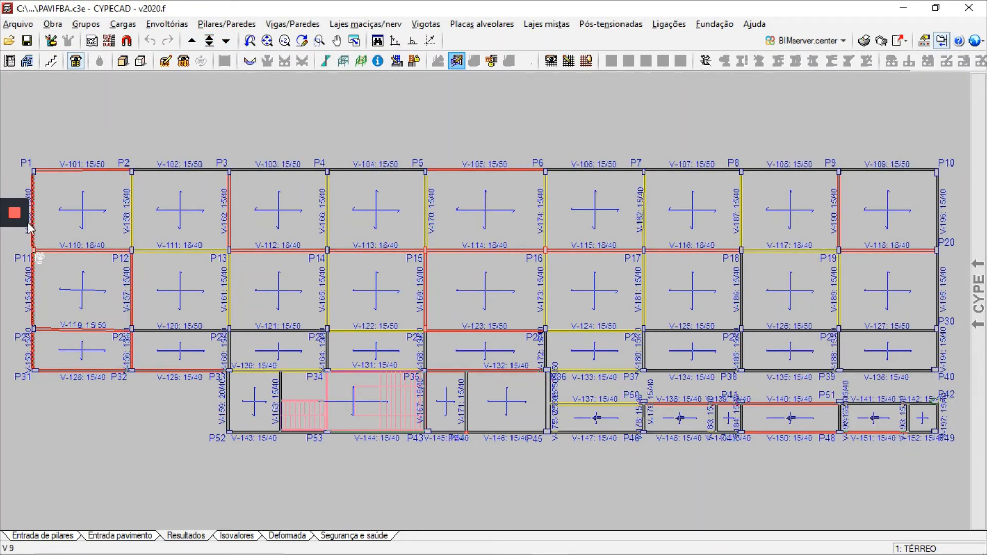
Open the detailed 3D view from Fundação to COBERTURA, inspect the footing and column reinforcement, and close the view
click(145, 64)
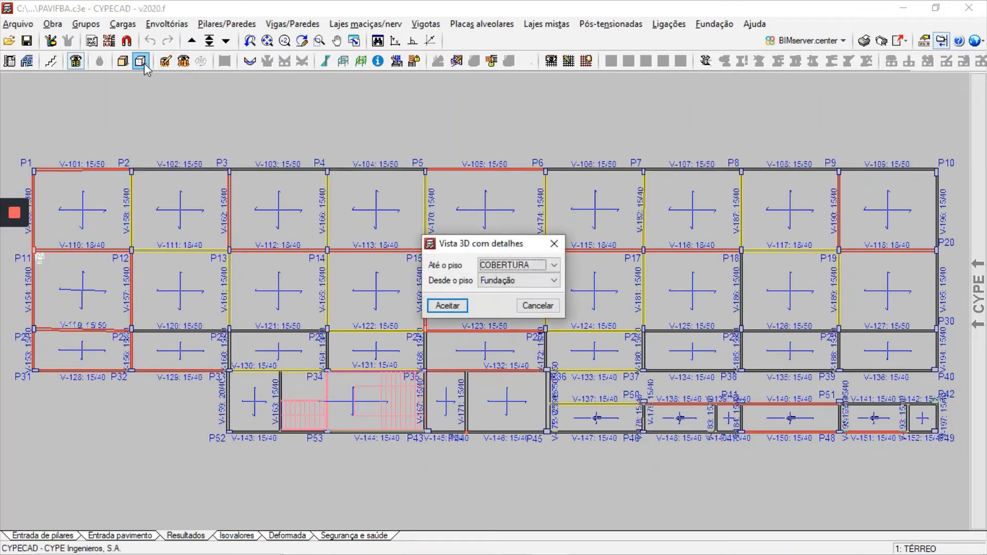
click(460, 305)
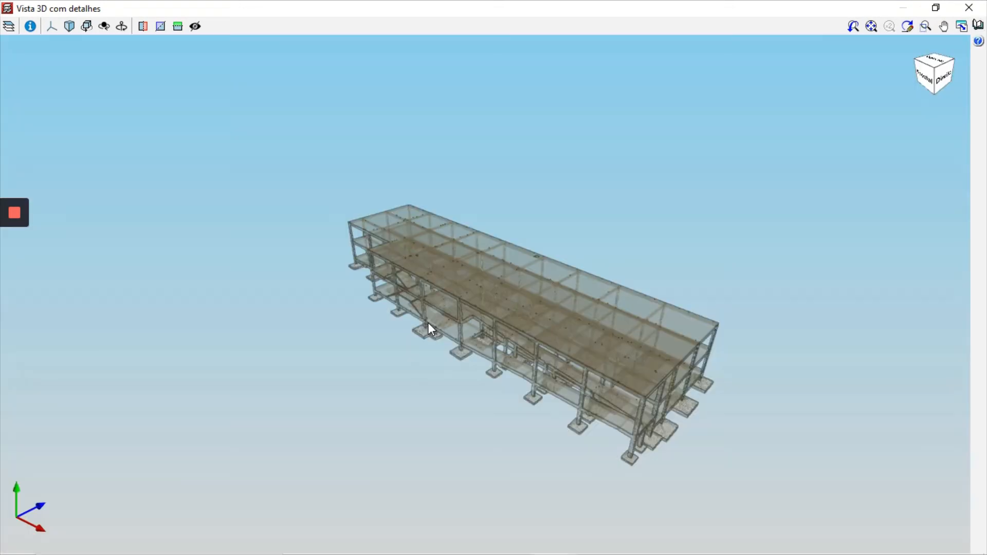
mouse_move(413, 338)
mouse_down()
mouse_move(539, 291)
mouse_move(608, 236)
mouse_move(642, 269)
mouse_move(723, 277)
mouse_move(771, 291)
mouse_move(777, 304)
mouse_move(800, 291)
mouse_move(809, 269)
mouse_move(818, 293)
mouse_move(837, 289)
mouse_move(723, 290)
mouse_up()
click(925, 26)
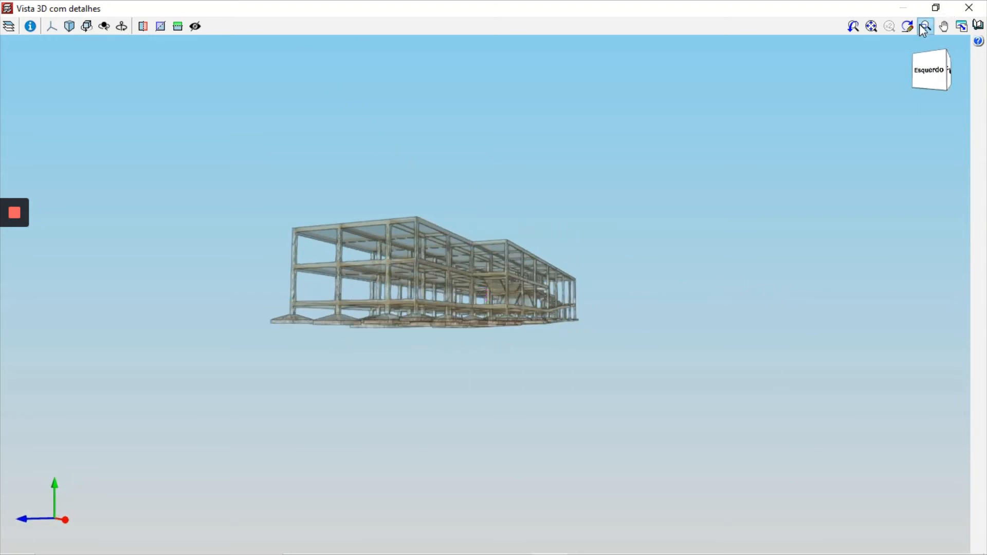
drag(274, 283, 410, 350)
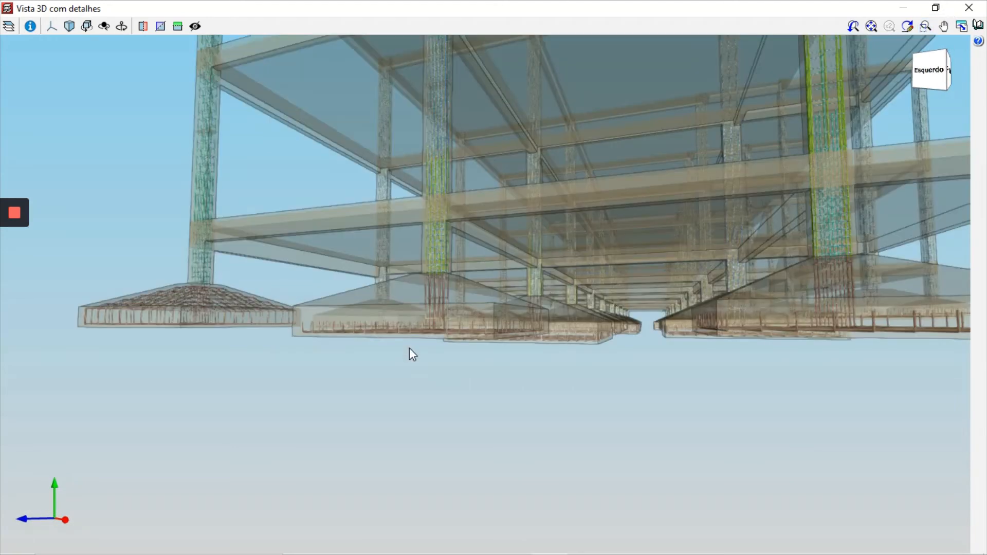
middle_drag(412, 371, 527, 236)
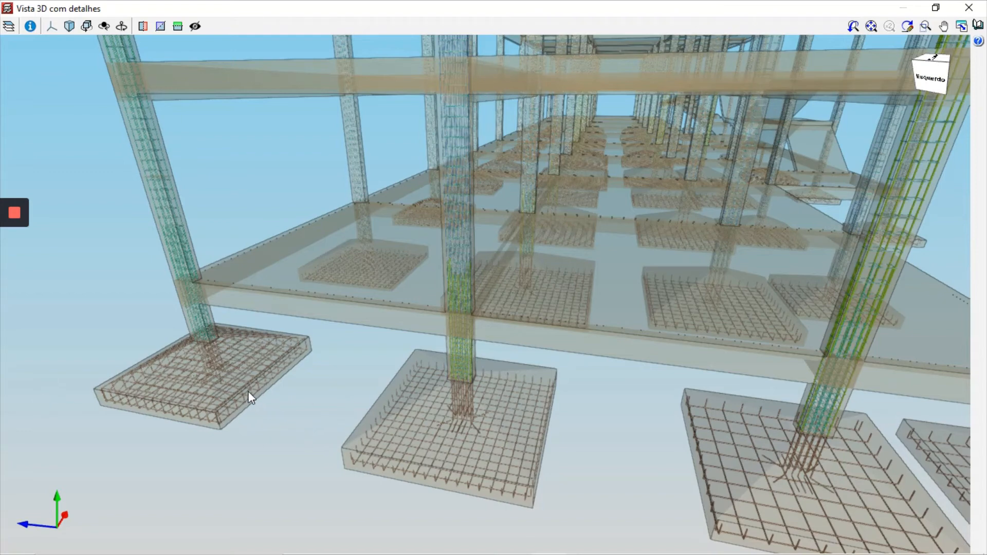
key(alt+F4)
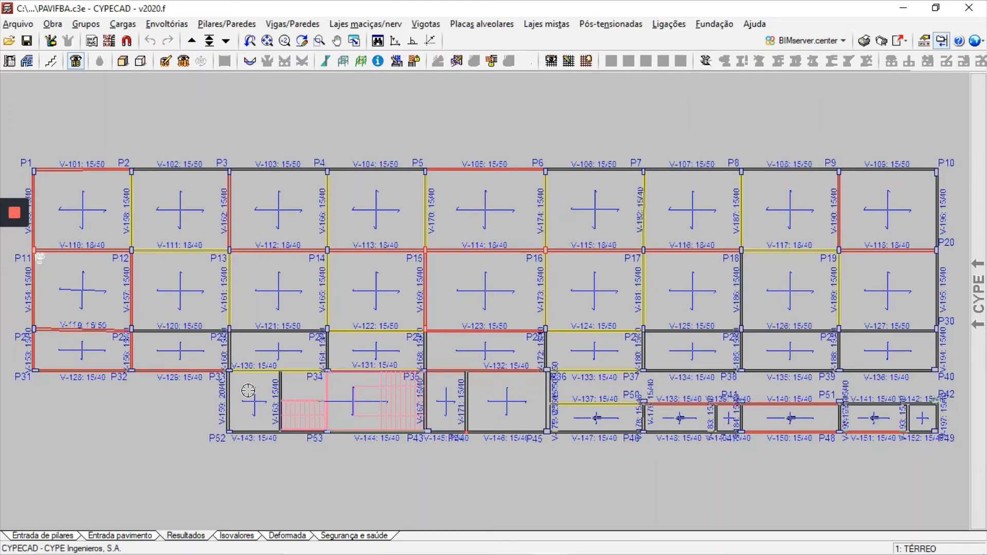
Show the Deslocamento Z isovalue map of the TÉRREO floor for Peso próprio with contour lines
click(180, 536)
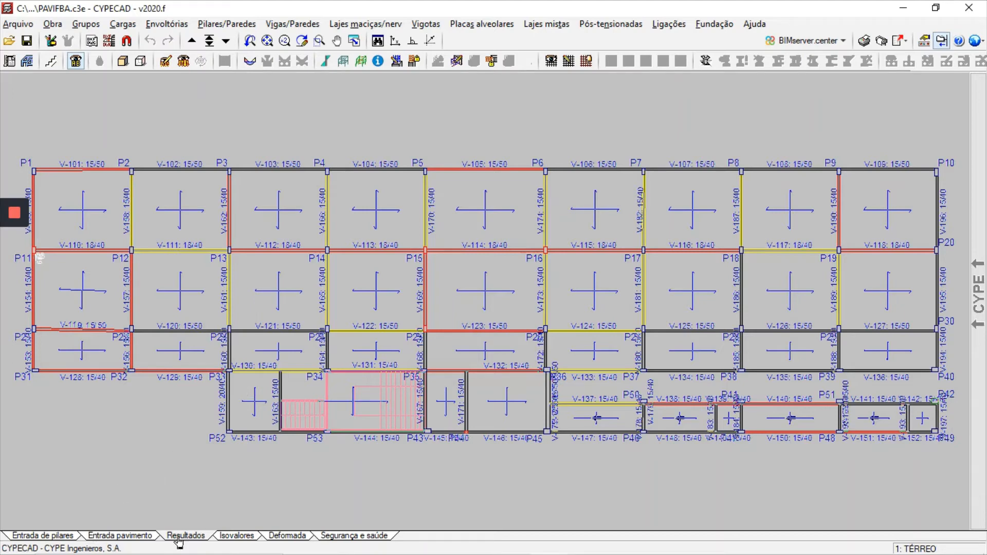
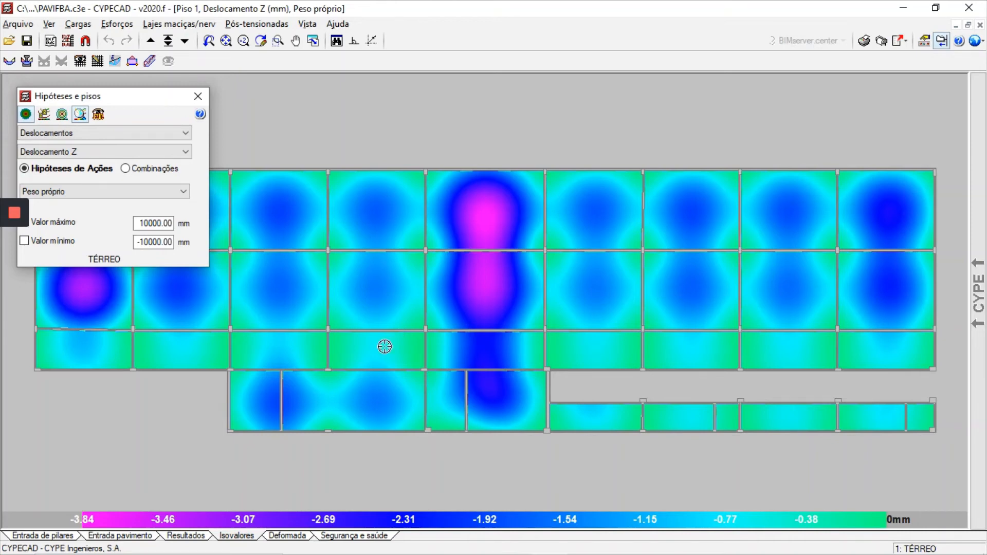
click(66, 132)
click(66, 132)
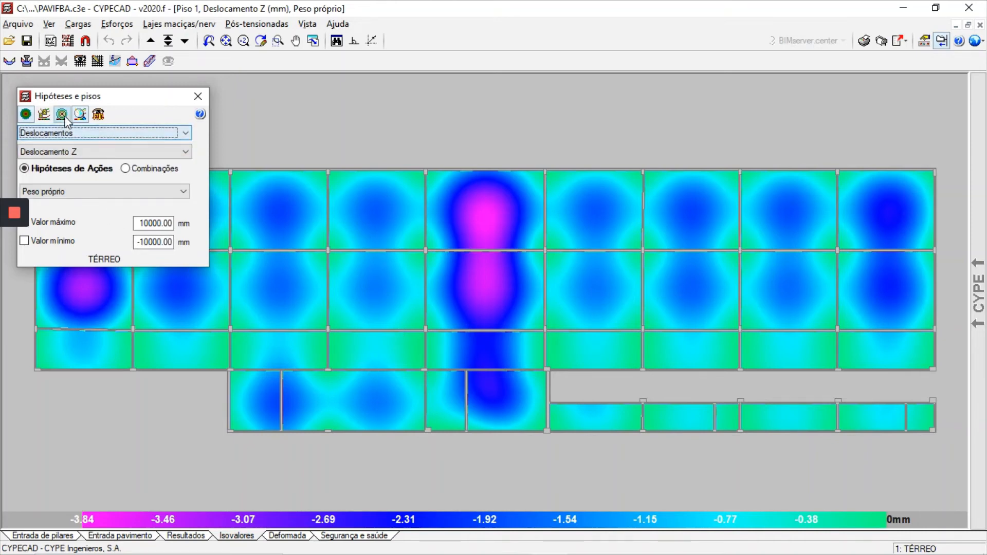
click(63, 115)
Switch the TÉRREO isovalue map to Esforços with Momento X, evaluated by Combinações
click(62, 133)
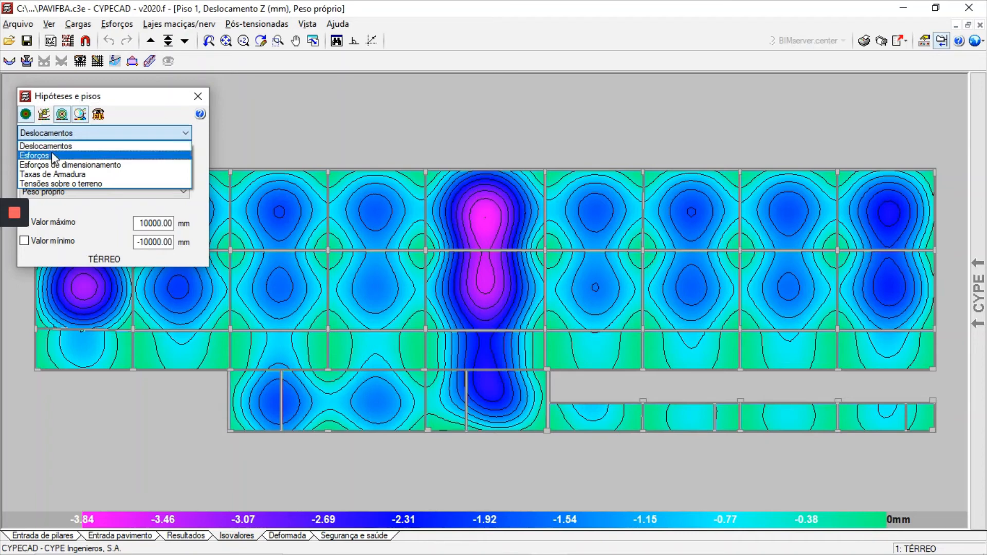
click(51, 153)
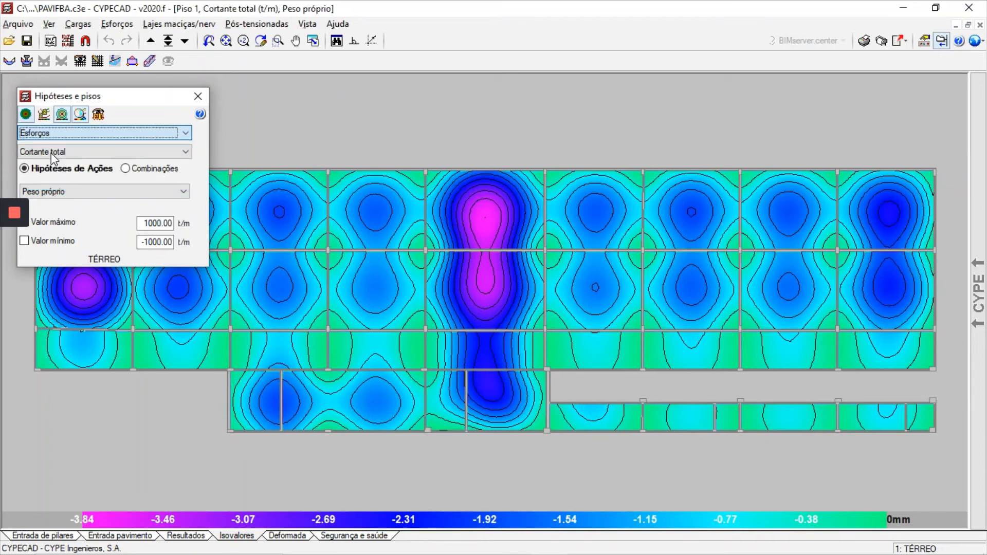
click(135, 165)
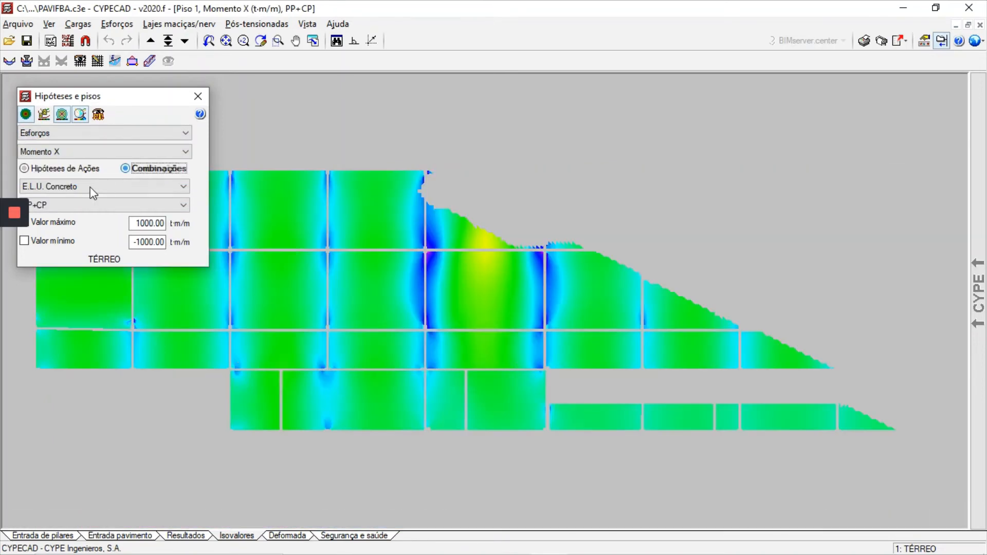
Select the E.L.U. Concreto combinations and examine the Momento X contour values over the central slab panels of TÉRREO
click(91, 187)
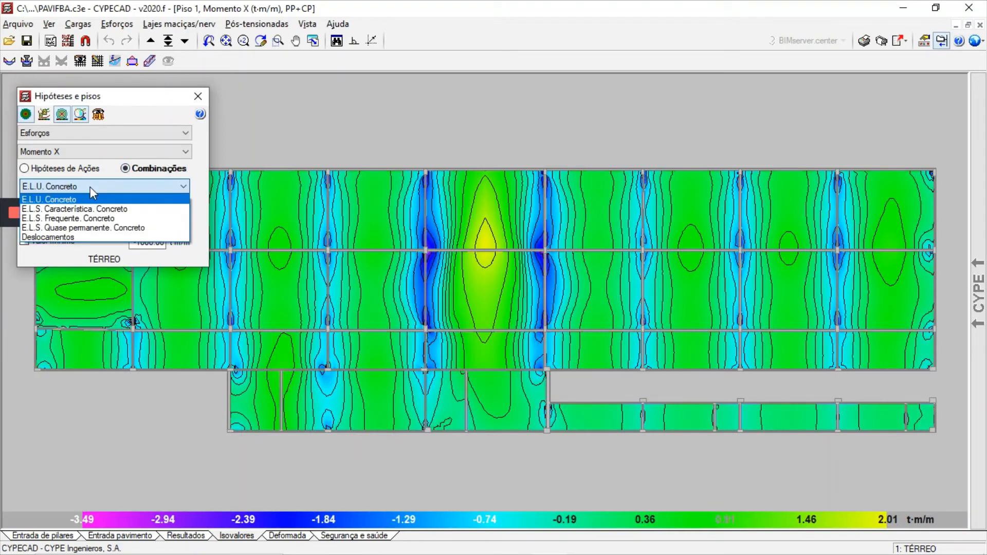
click(81, 199)
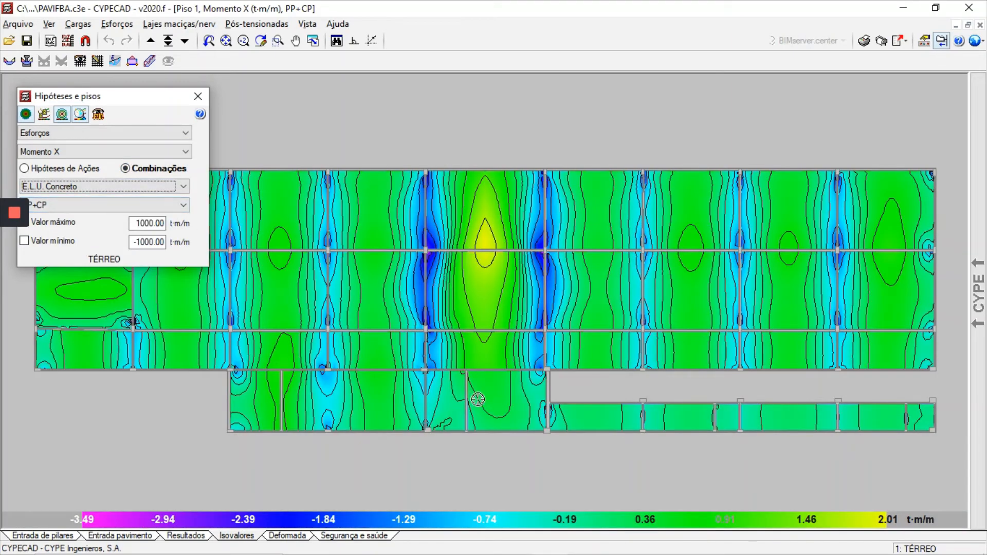
click(277, 41)
click(434, 166)
click(570, 265)
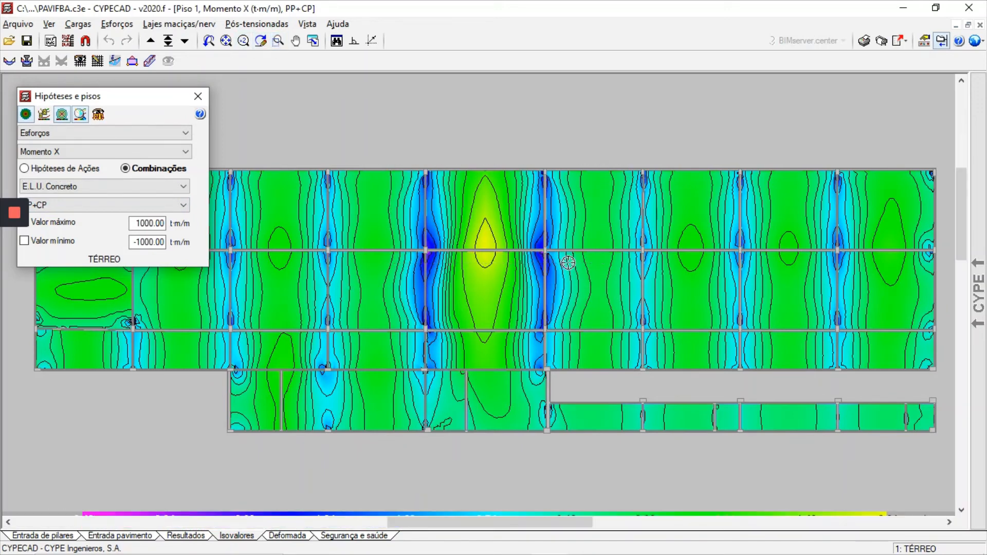
scroll(687, 332, down, 1)
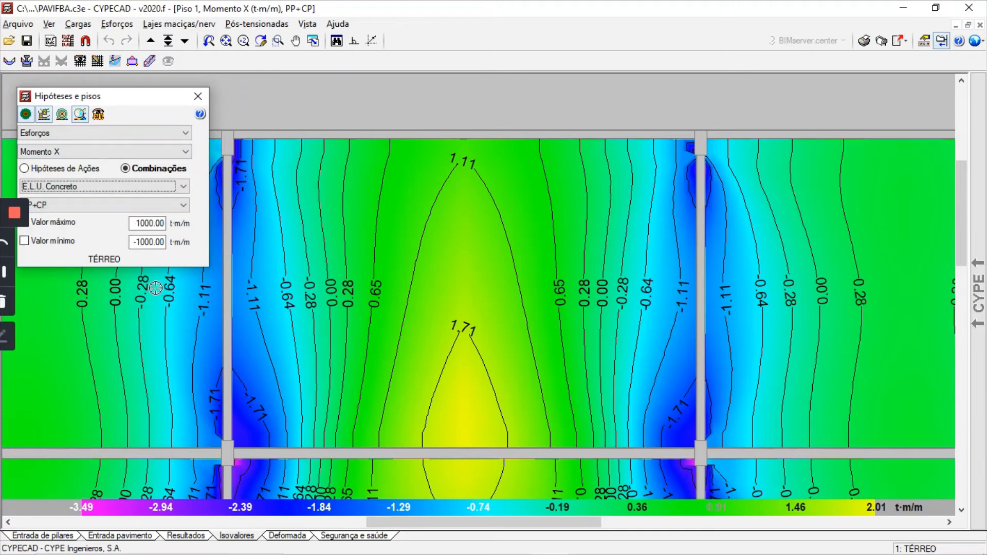
Show the Momento Y isovalues of TÉRREO for the combination 1.4·PP+1.4·CP+0.7·Qa+1.4·V(+X) over the whole floor
click(88, 154)
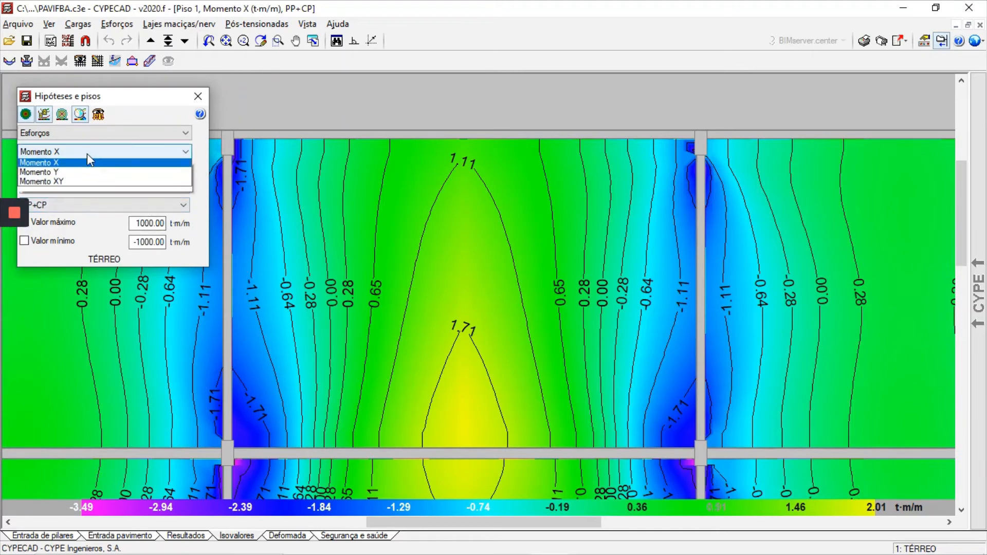
click(82, 203)
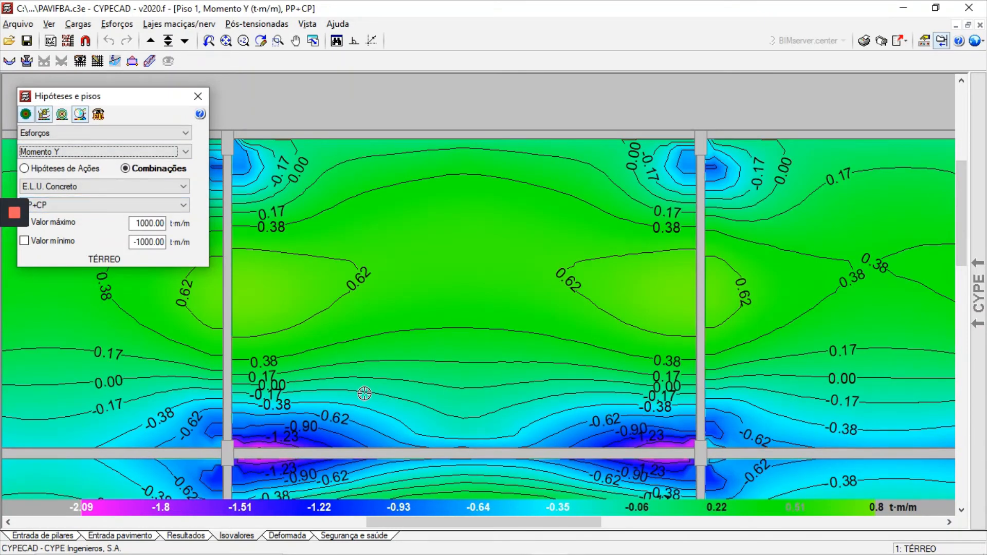
click(226, 41)
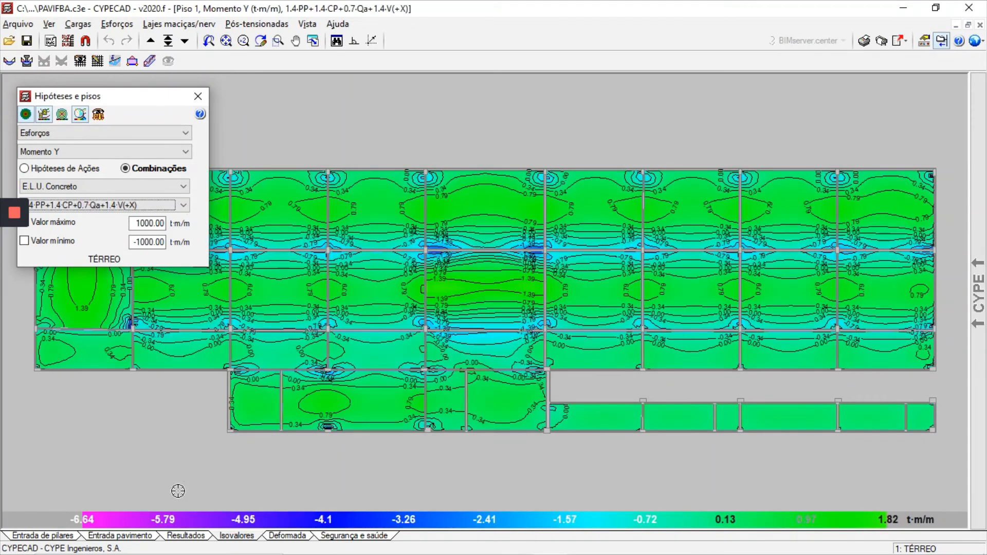
Return to the TÉRREO results and display the base, reinforcement and predetermined slab bars at the panel between P4 and P5
click(183, 536)
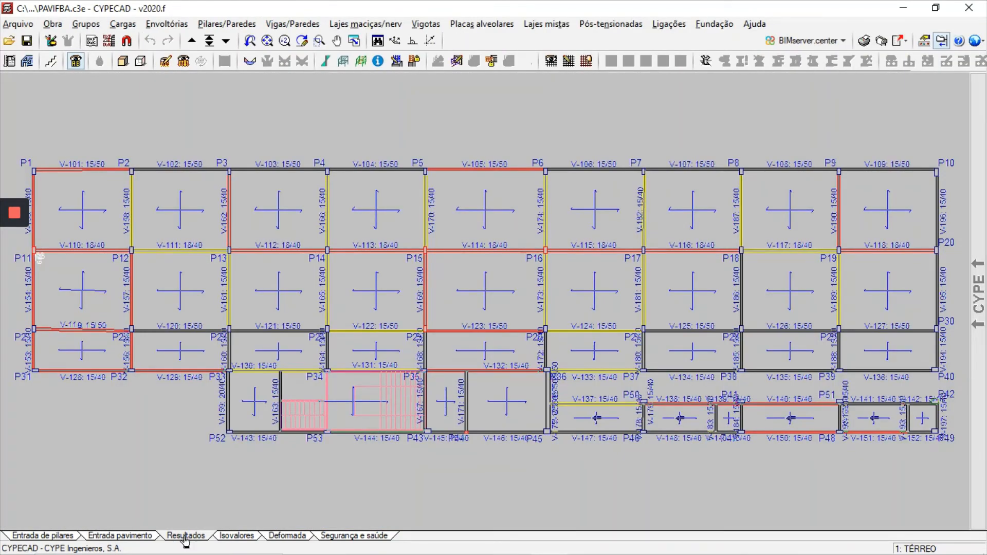
mouse_move(985, 378)
click(319, 40)
click(327, 147)
click(420, 247)
scroll(198, 132, down, 1)
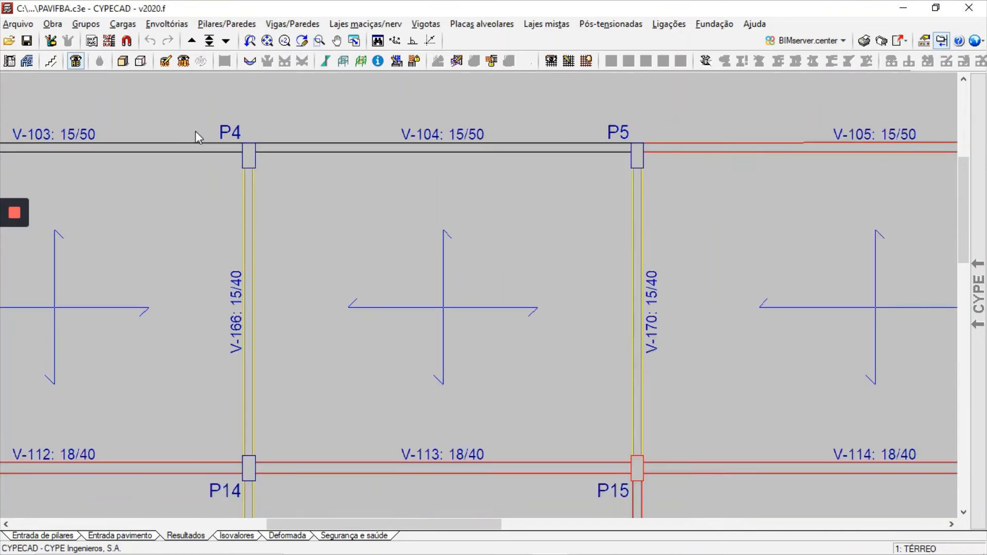
scroll(359, 271, up, 1)
mouse_move(978, 294)
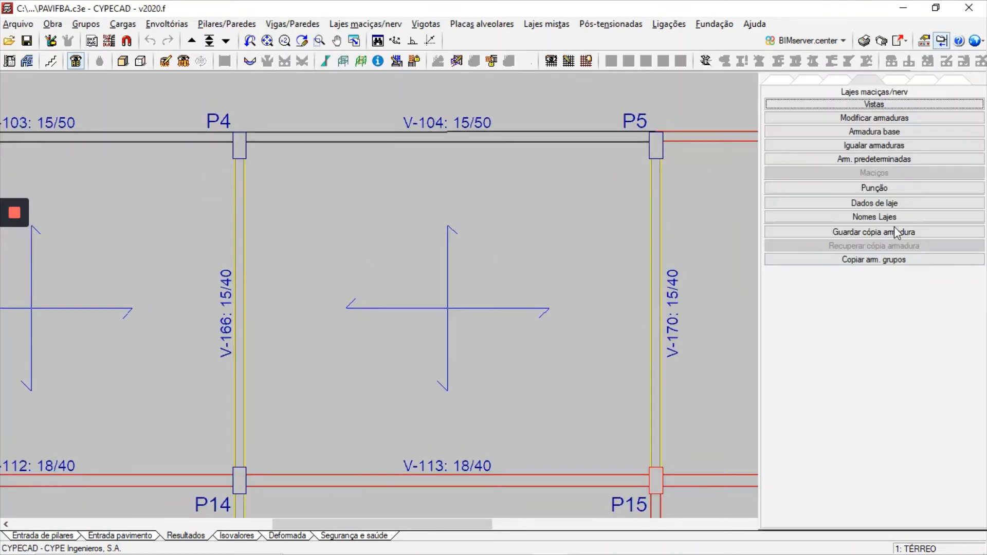
click(874, 104)
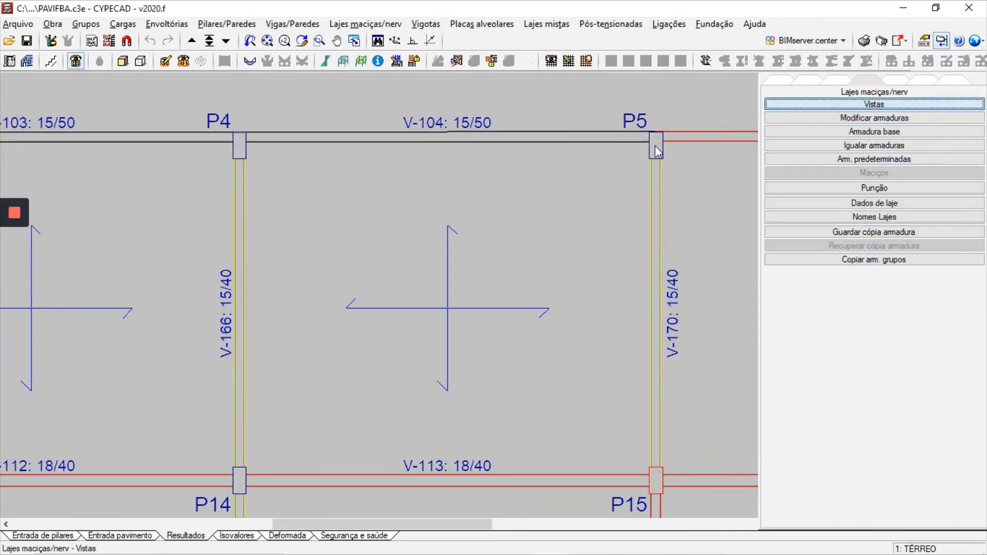
click(383, 116)
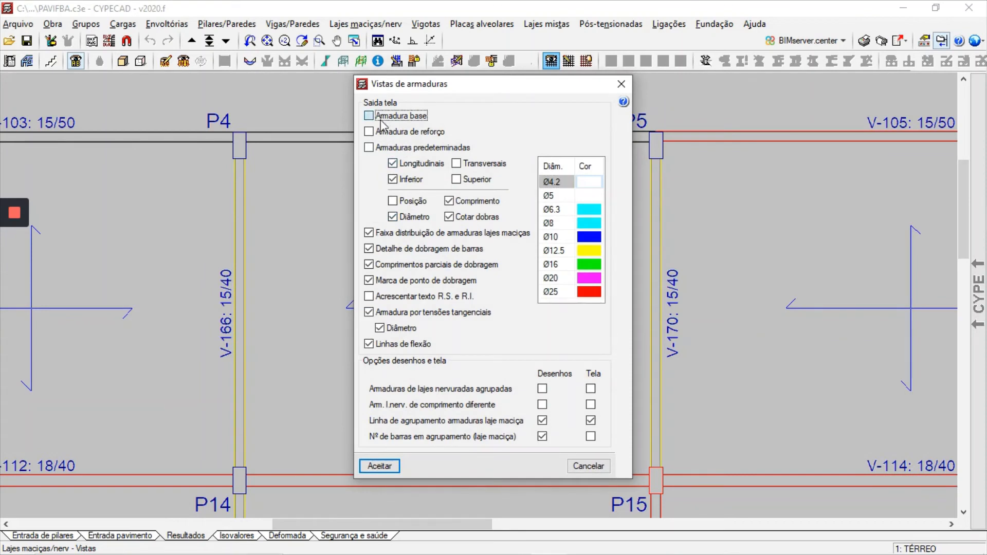
click(383, 132)
click(383, 147)
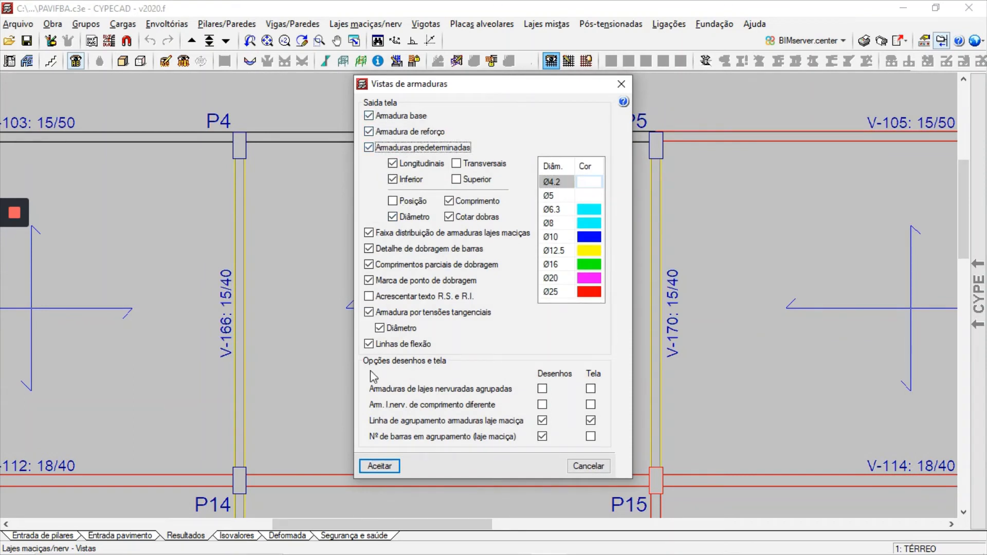
click(380, 468)
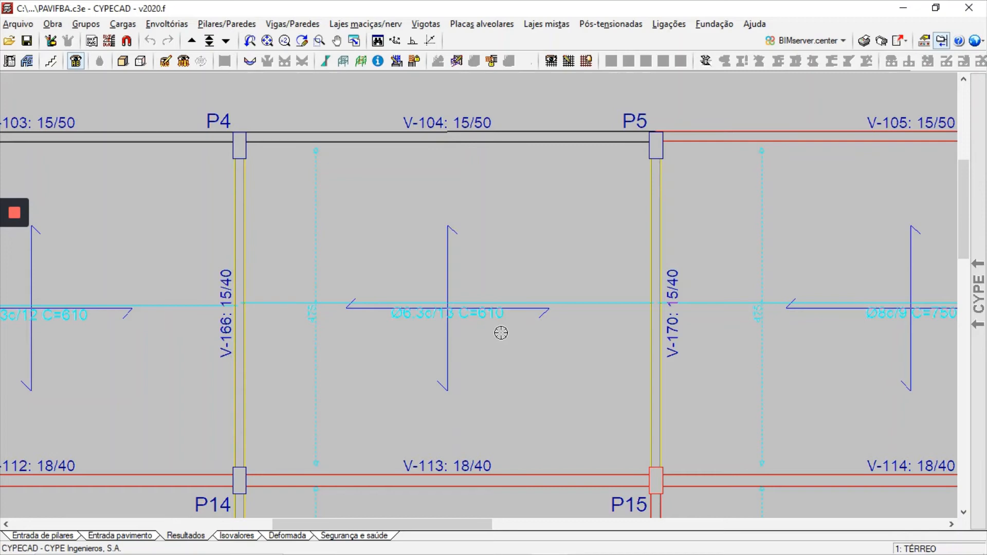
Display the transverse slab bars instead of the longitudinal ones, and move the Ø6.3c/13 bar line into the panel between P4 and P5
mouse_move(978, 293)
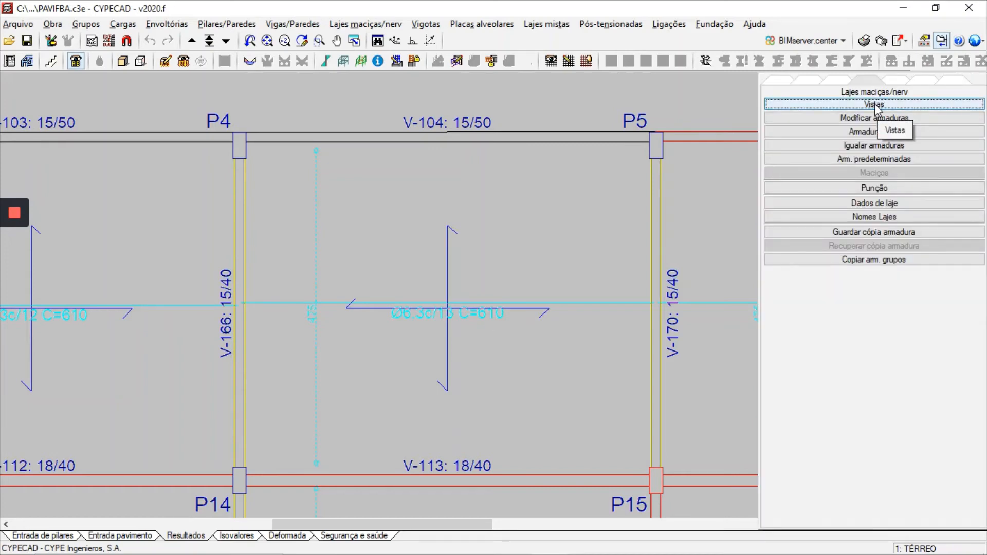
click(875, 104)
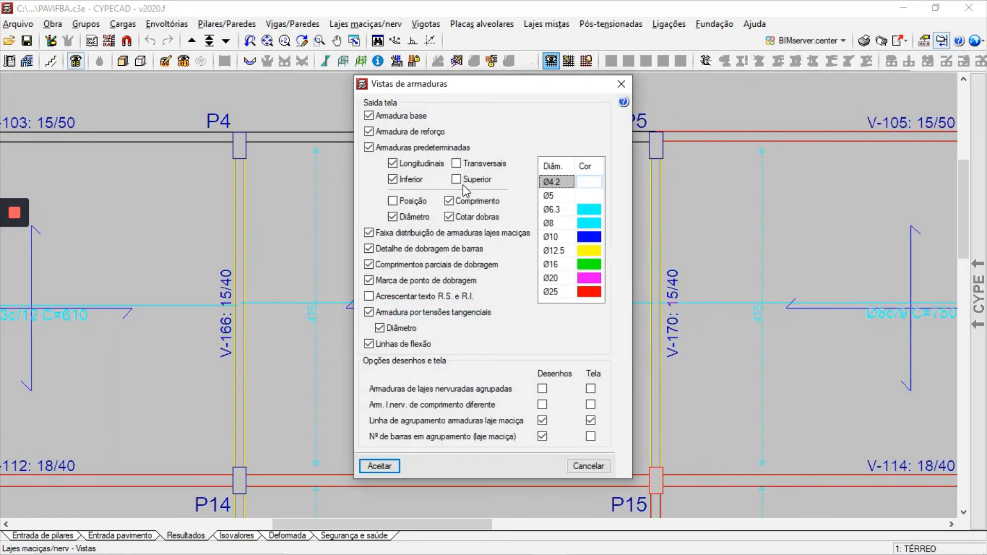
click(425, 165)
click(456, 163)
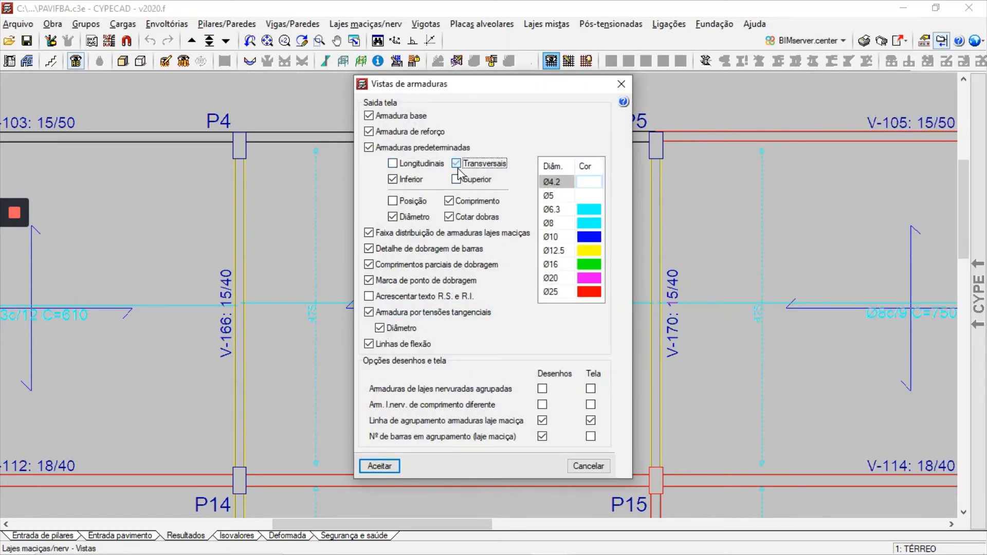
click(384, 467)
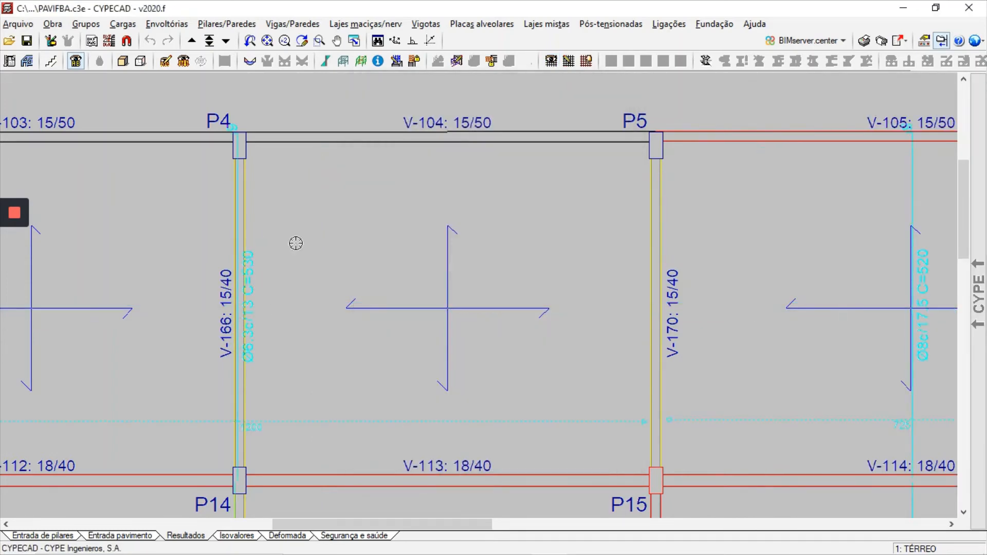
click(569, 61)
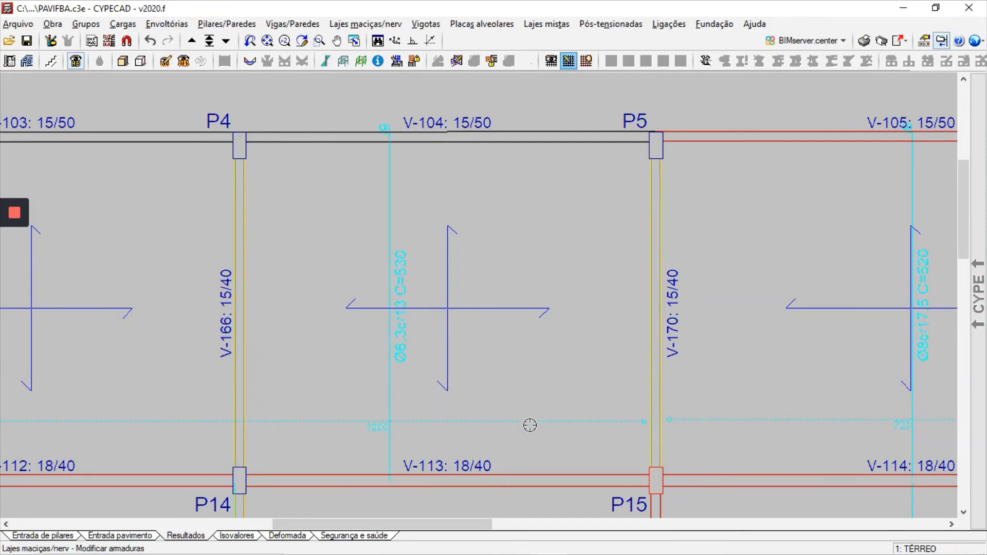
Show the Esforços de dimensionamento isovalues for Momento Y, quantidade inferior, and compare them with the slab bars between P4 and P5
click(250, 536)
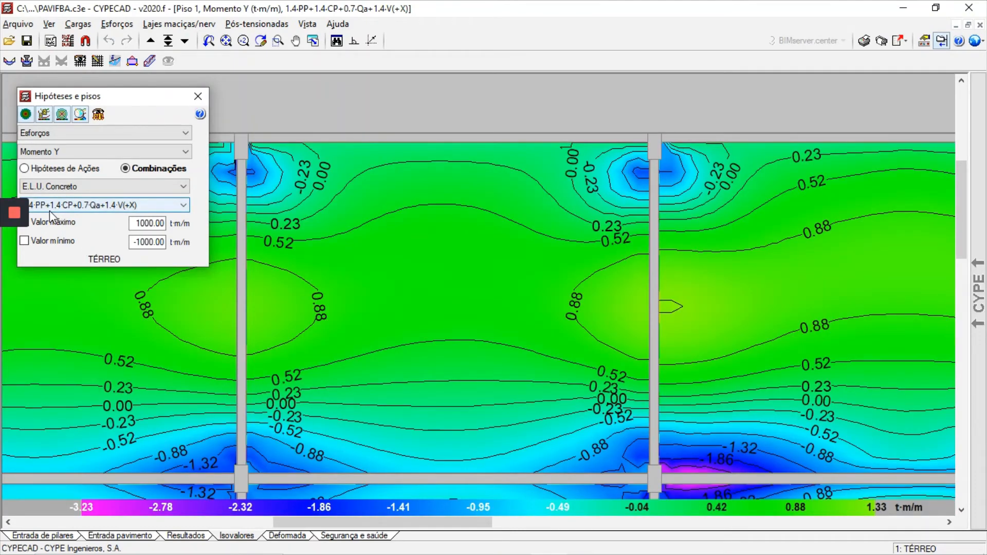
drag(115, 94, 140, 68)
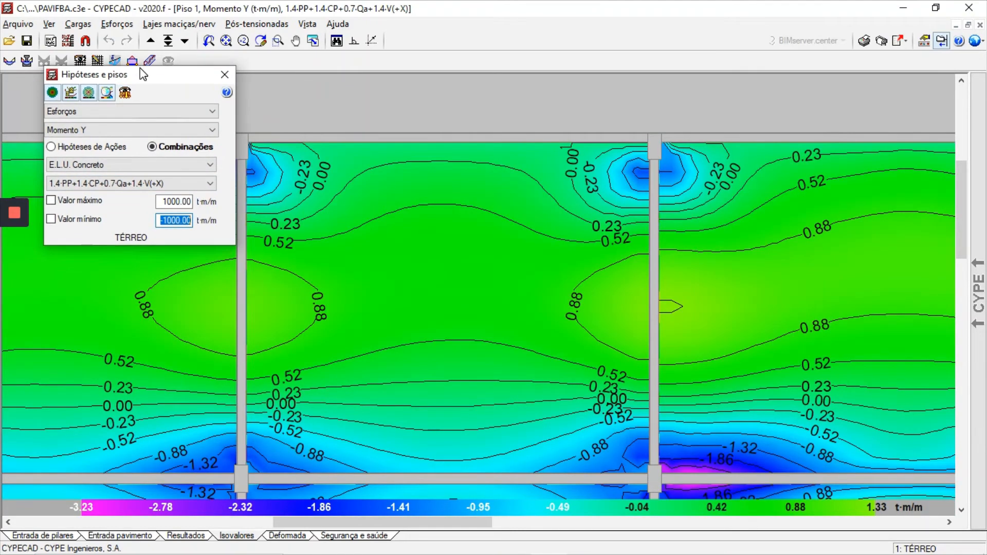
click(112, 185)
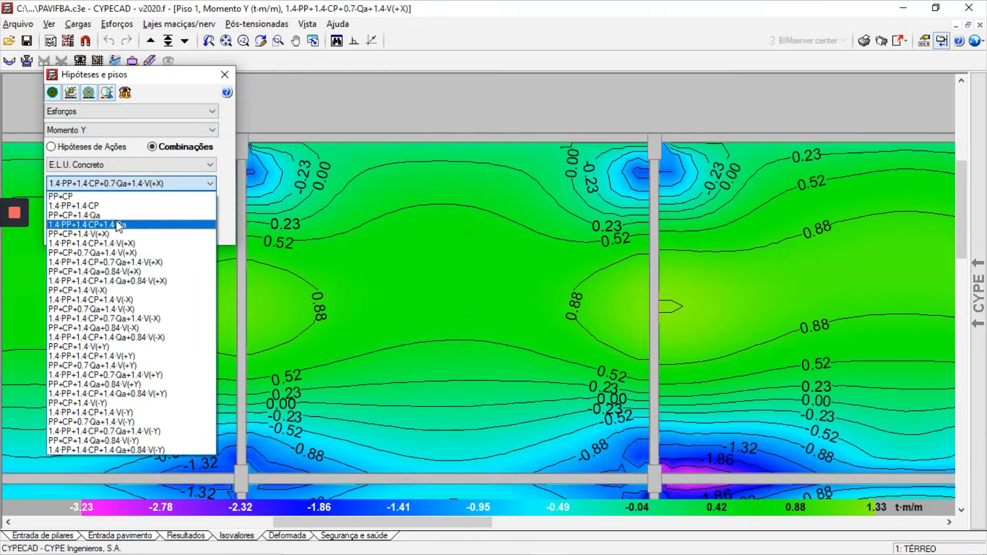
click(93, 118)
click(89, 113)
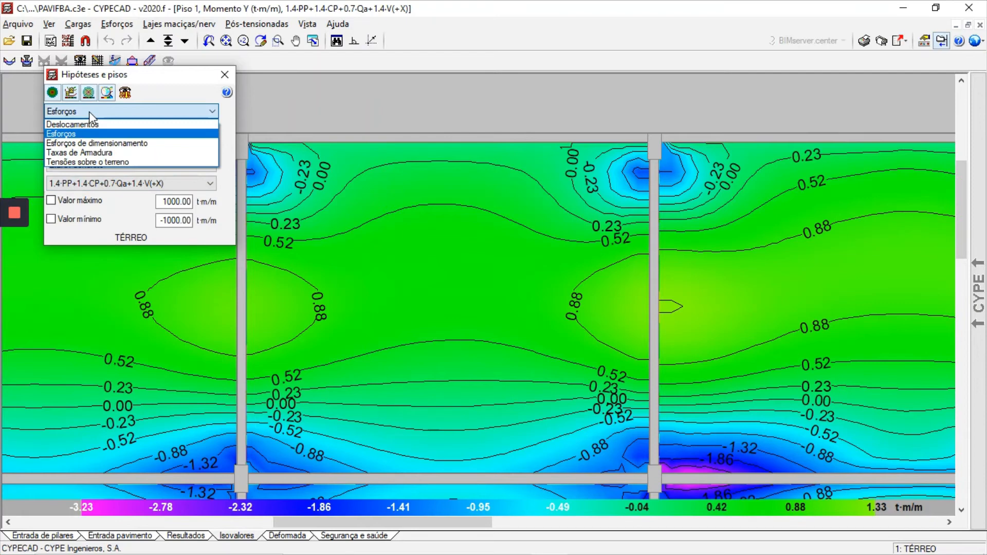
click(94, 145)
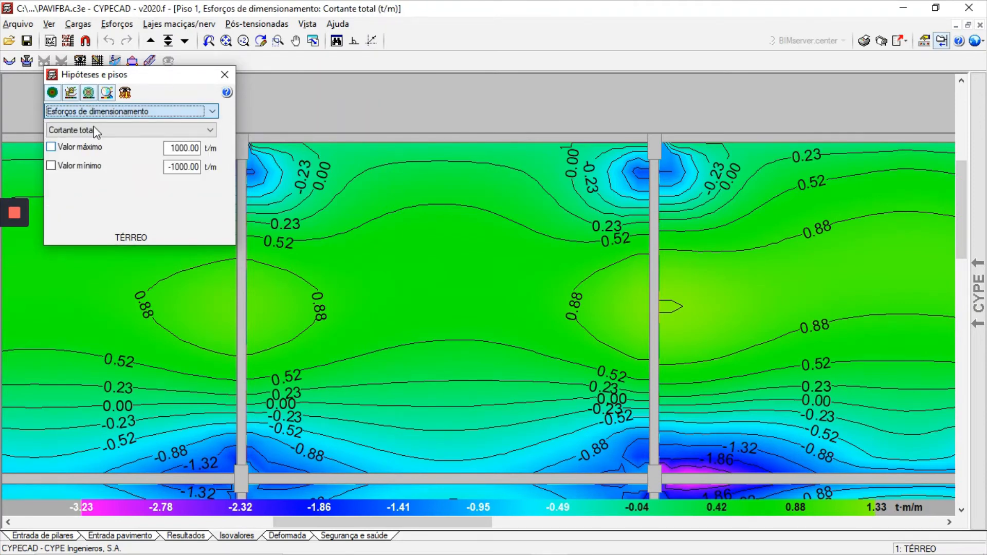
click(95, 132)
click(94, 138)
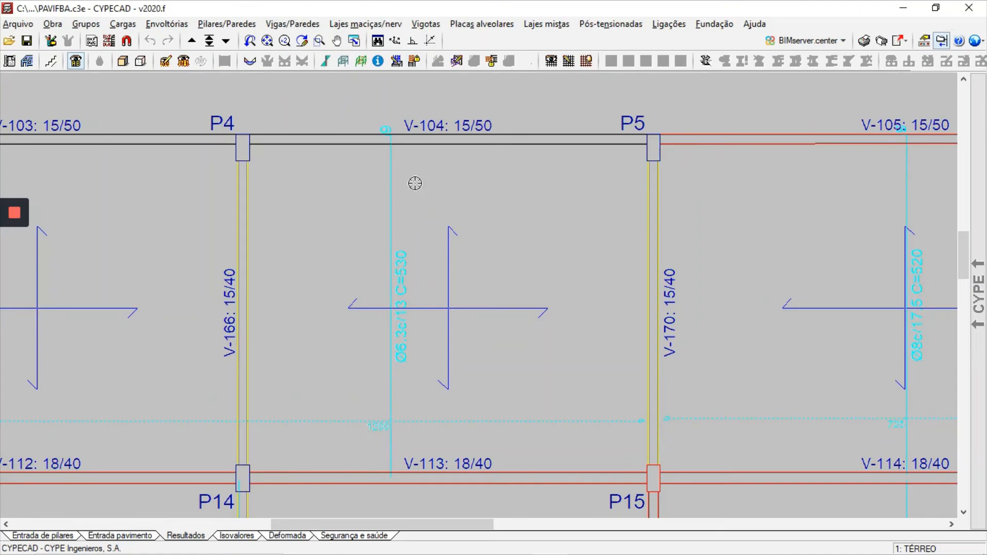
click(237, 536)
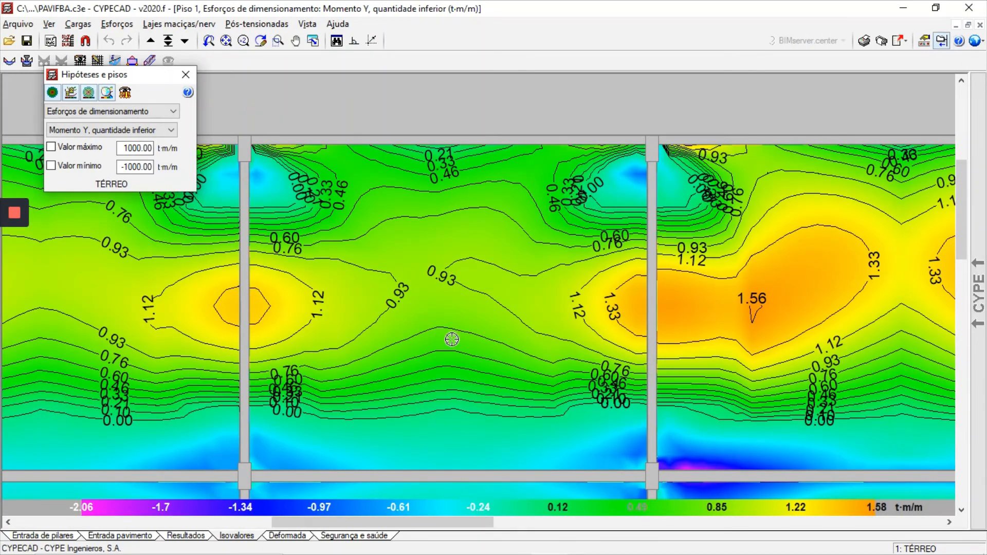
Return to the TÉRREO results plan and open column P1 in the column editor
click(120, 536)
click(221, 25)
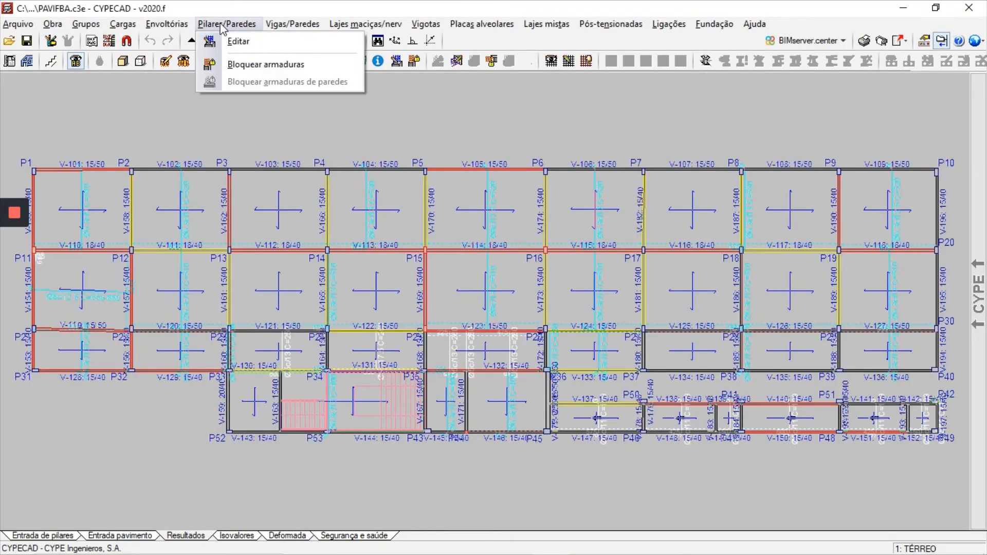
click(234, 37)
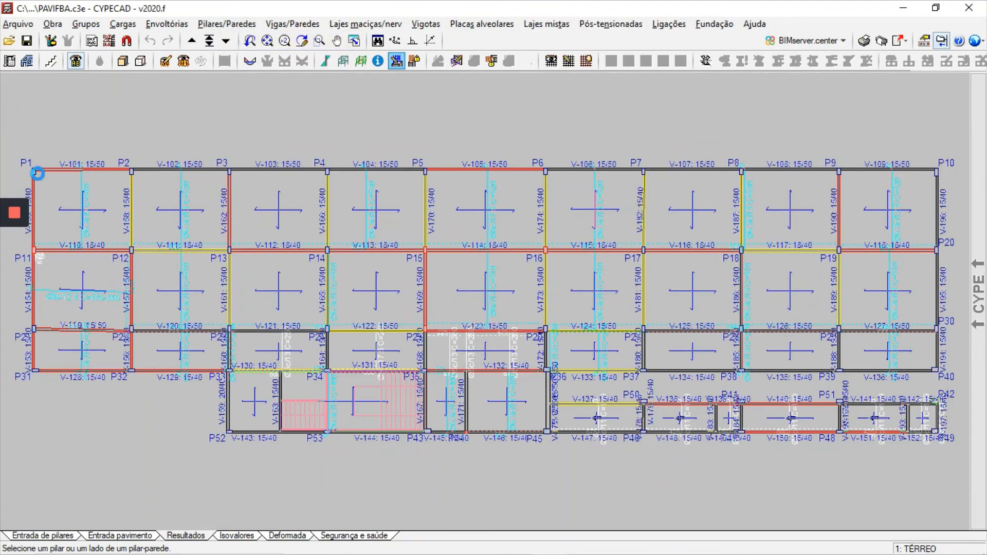
click(37, 173)
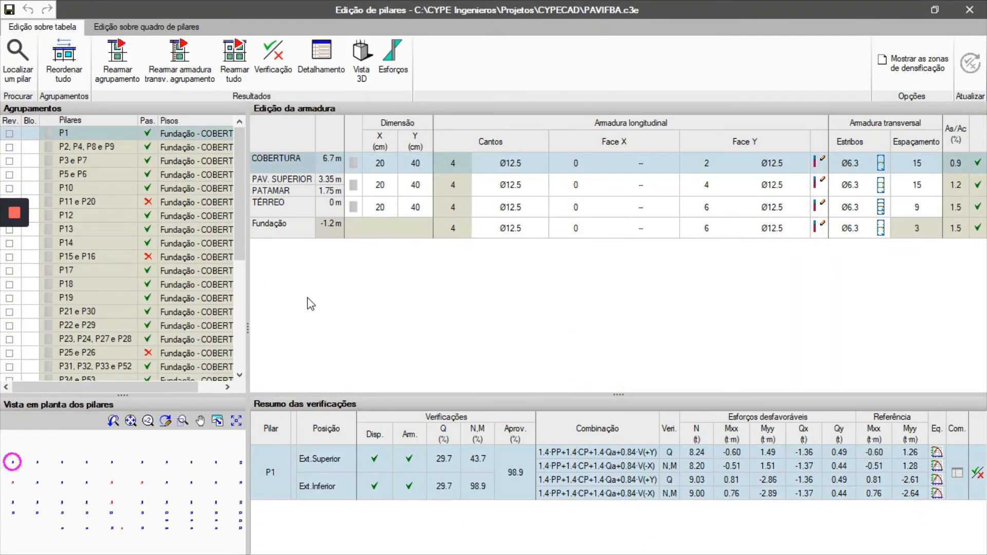
Review the reinforcement and checks of the failing column groups P11 e P20, P15 e P16, P25 e P26, and P44
mouse_move(236, 227)
mouse_down()
mouse_move(240, 350)
mouse_move(227, 213)
mouse_up()
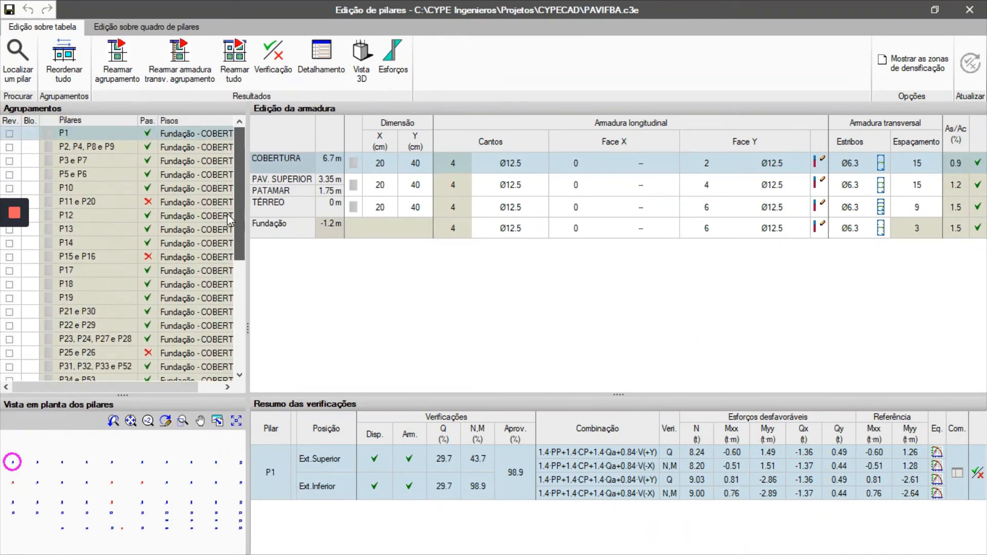
click(130, 205)
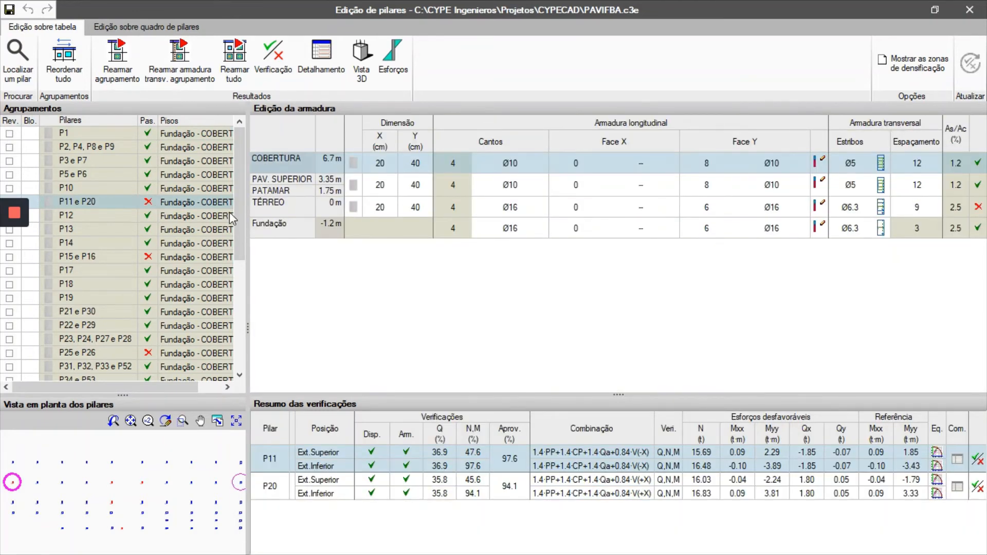
drag(239, 212, 240, 302)
click(130, 232)
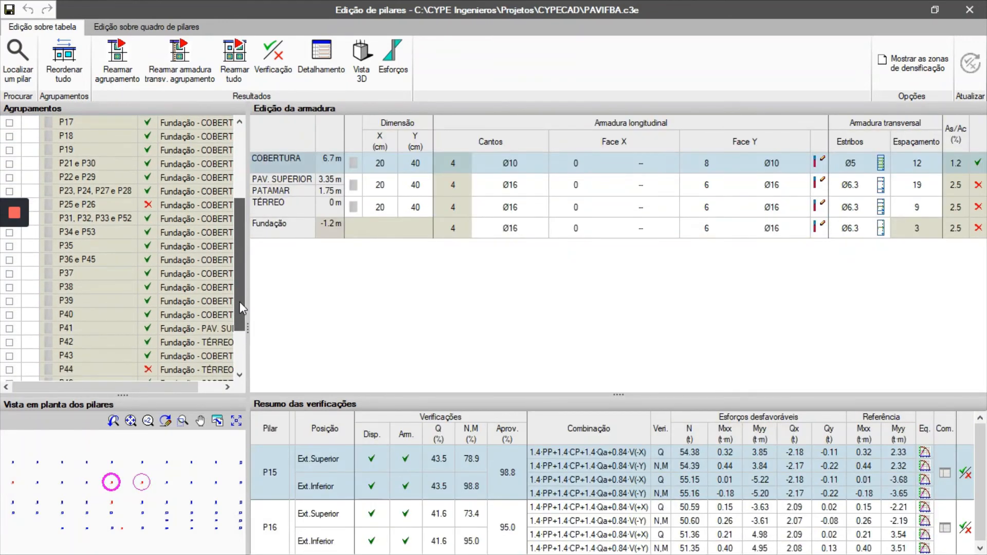
click(113, 204)
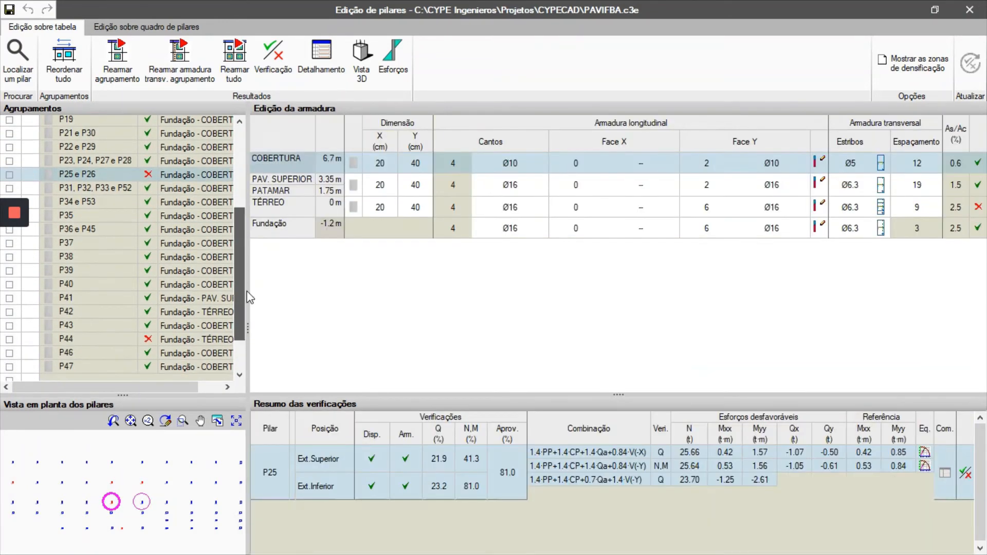
scroll(215, 329, down, 2)
click(128, 290)
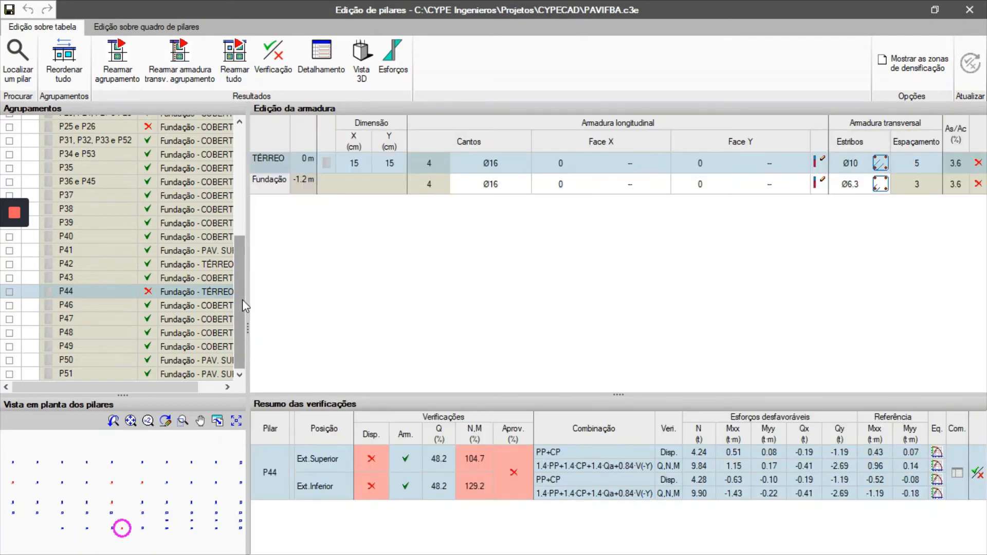
drag(242, 299, 236, 185)
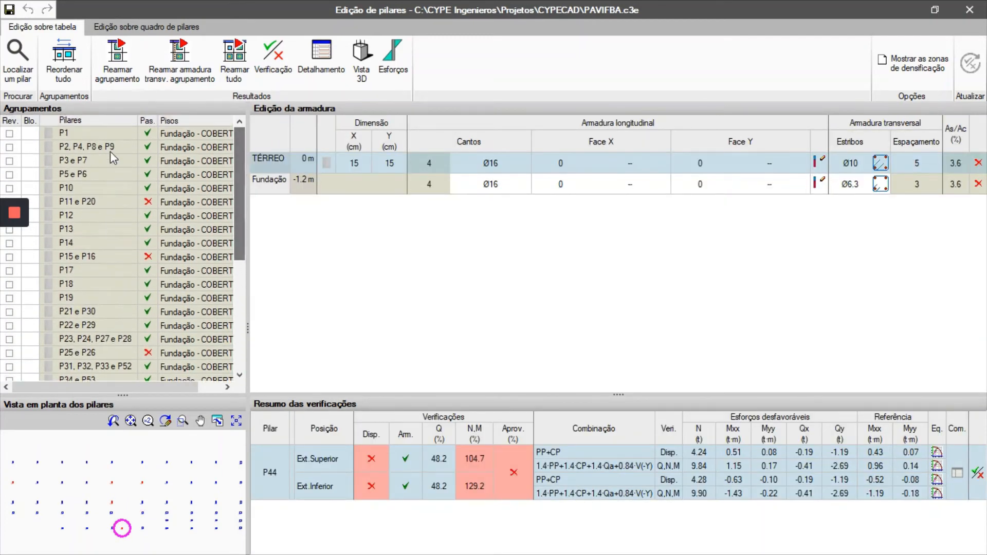
Open the Detalhamento drawing of column P1 and examine its bars, cross-sections and bar schedule from COBERTURA to the foundation
click(105, 137)
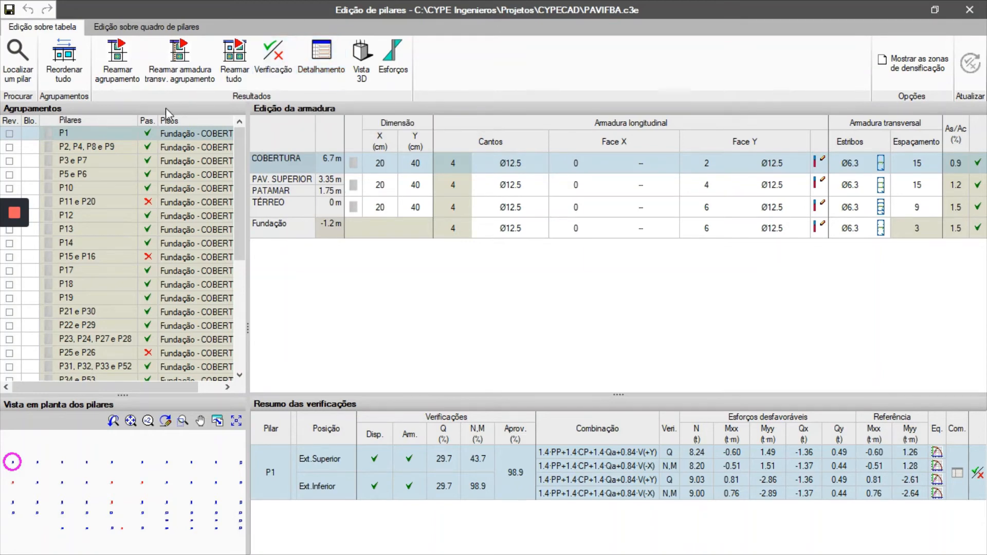
click(321, 59)
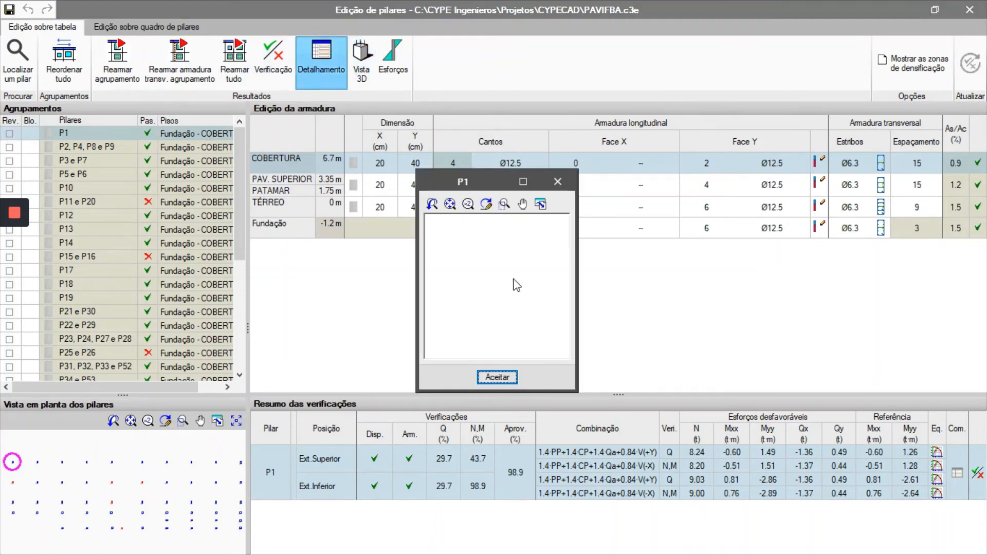
click(522, 181)
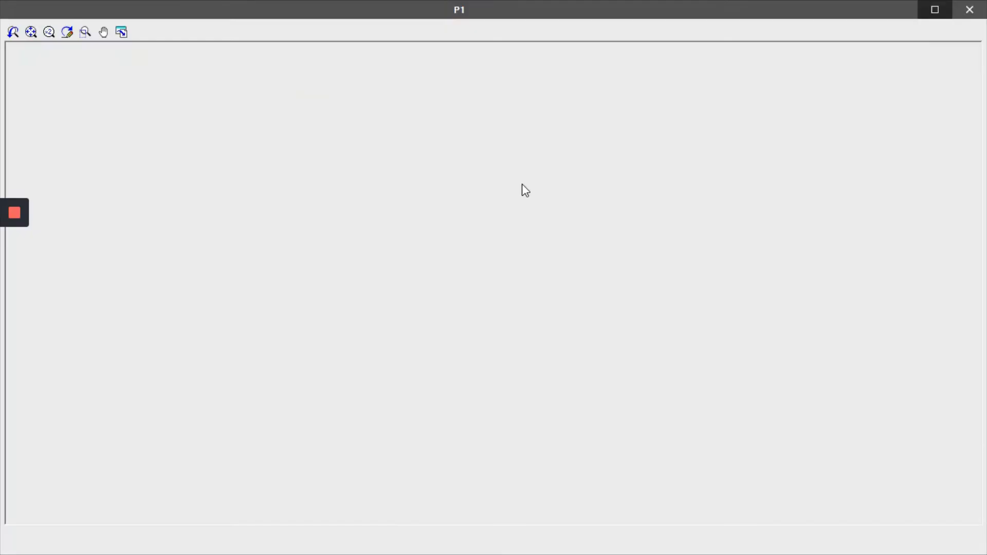
scroll(482, 483, up, 2)
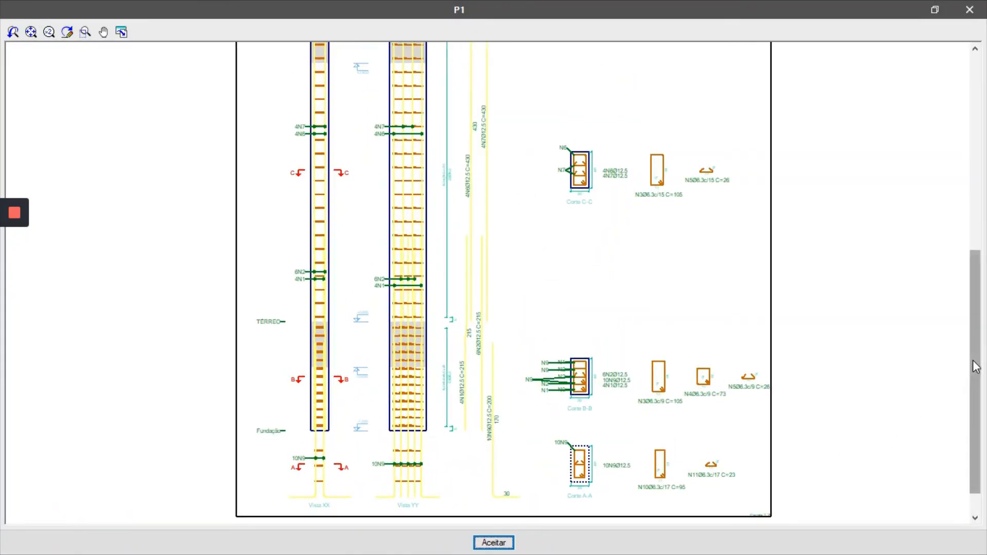
mouse_move(975, 363)
mouse_down()
mouse_move(985, 403)
mouse_move(967, 177)
mouse_up()
scroll(573, 236, up, 3)
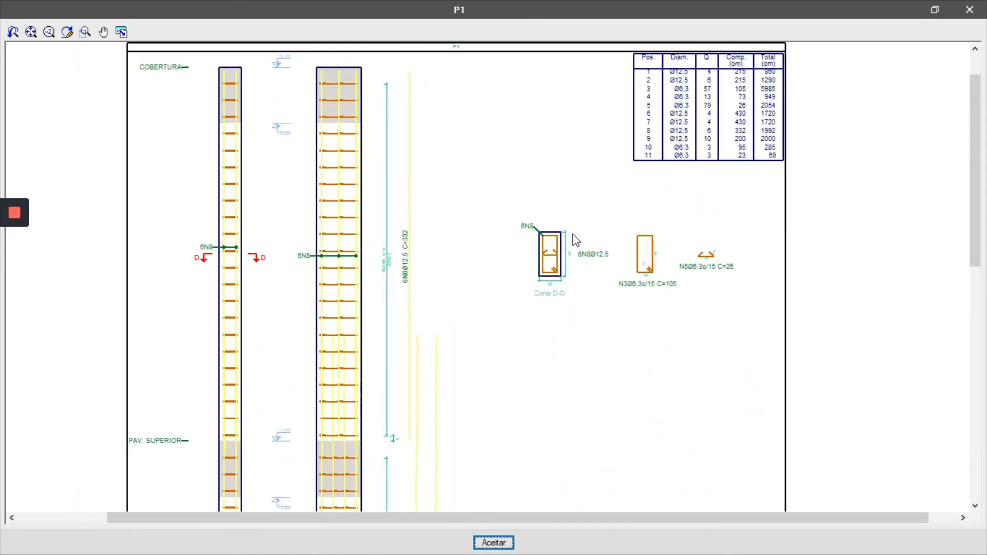
scroll(568, 273, down, 5)
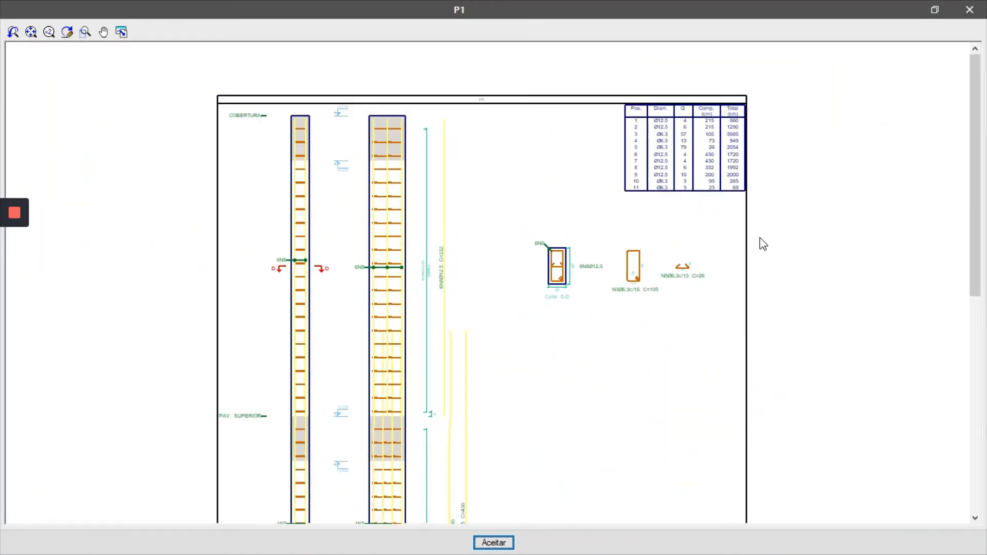
scroll(762, 243, up, 1)
drag(980, 220, 985, 465)
key(Return)
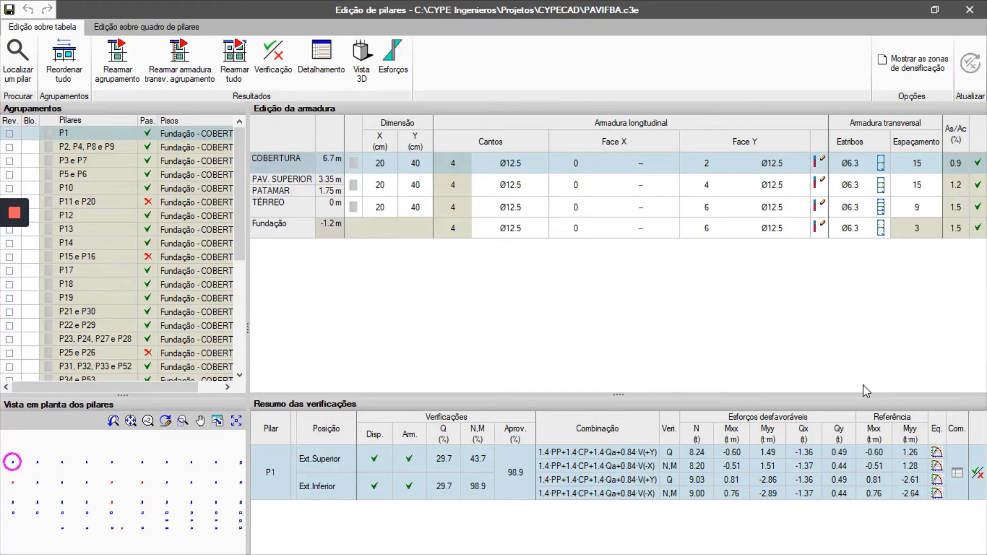
Open the 3D view of column P1 and examine its reinforcement cage from inside, from the column head to the foundation hooks
click(362, 60)
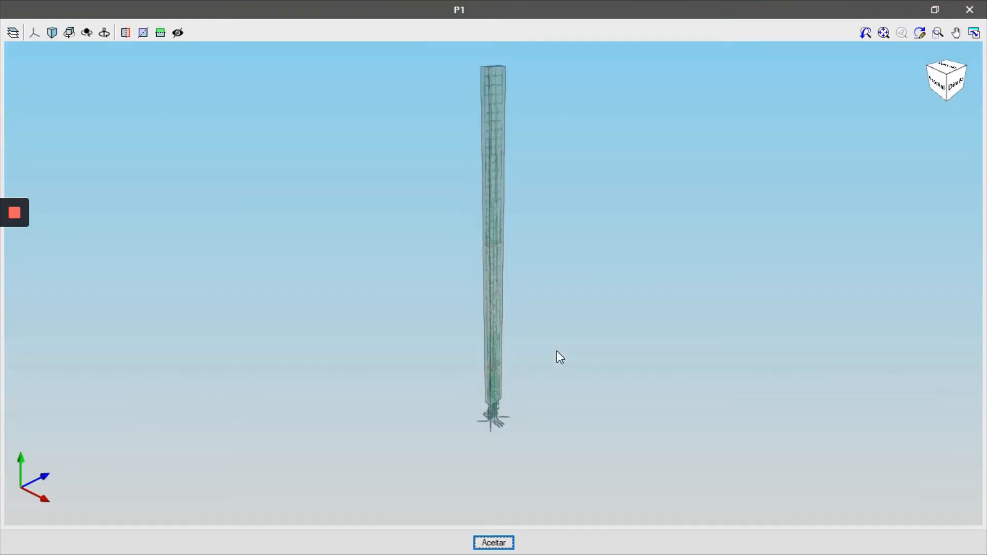
mouse_move(524, 420)
mouse_down()
mouse_move(531, 394)
mouse_move(524, 415)
mouse_move(501, 424)
mouse_move(514, 423)
mouse_up()
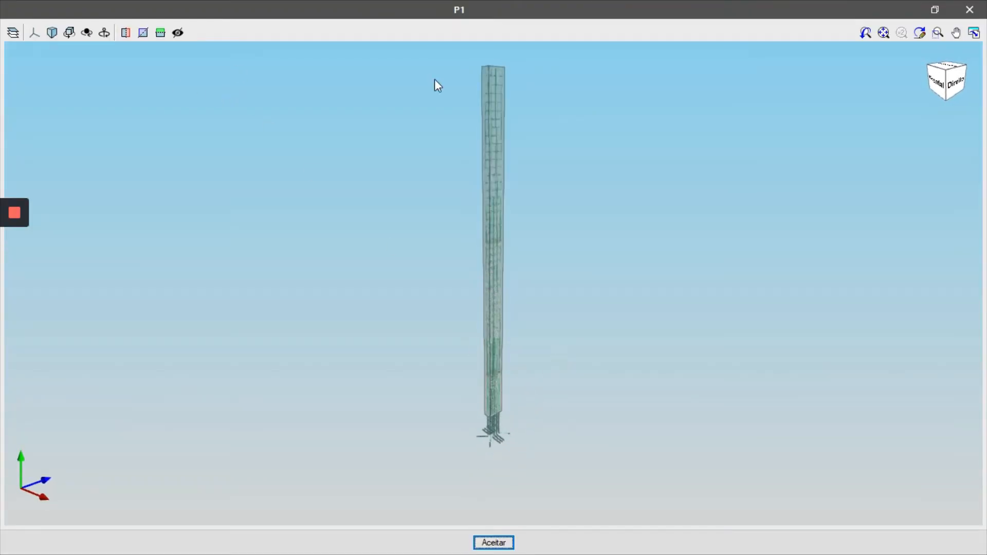
click(938, 32)
drag(472, 391, 532, 467)
drag(510, 389, 623, 431)
scroll(490, 190, up, 10)
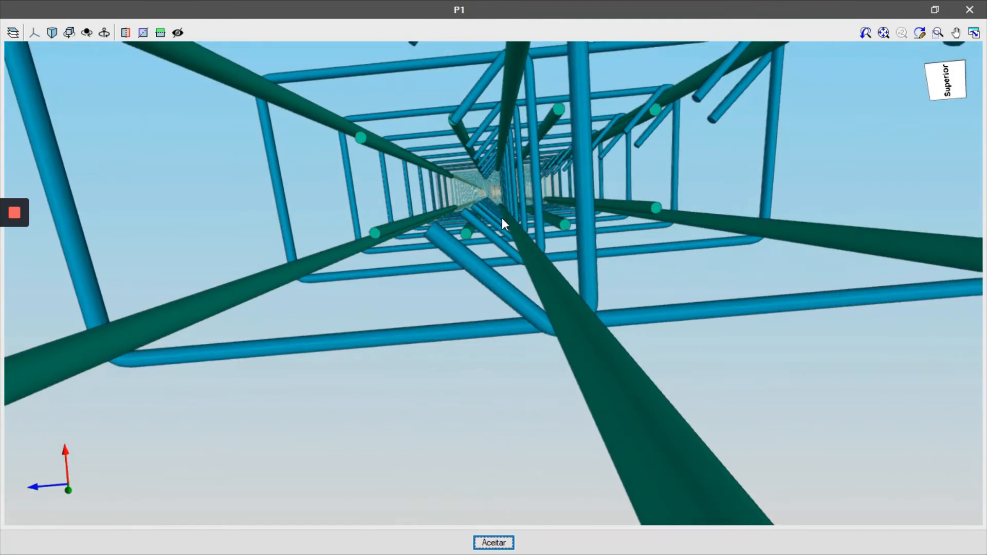
scroll(463, 183, up, 8)
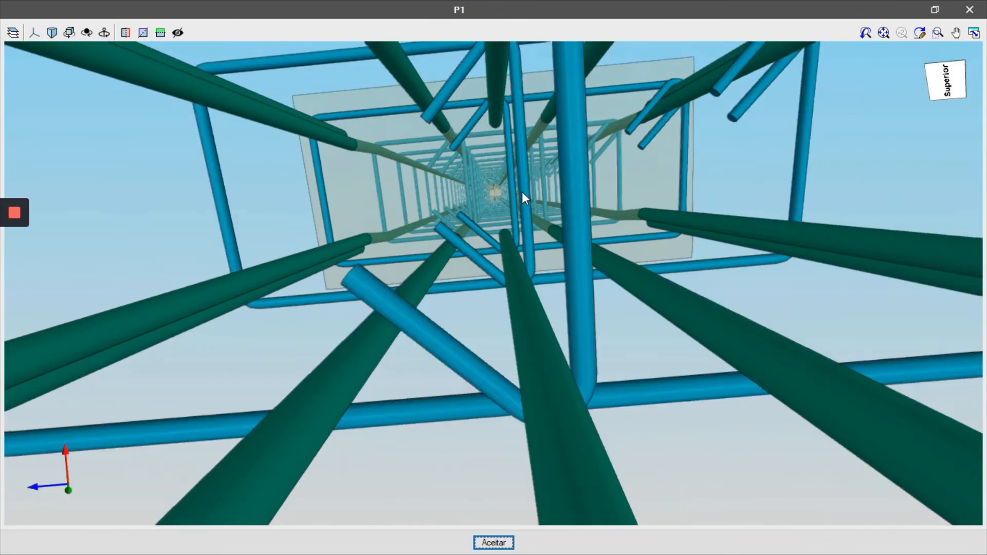
scroll(528, 214, up, 6)
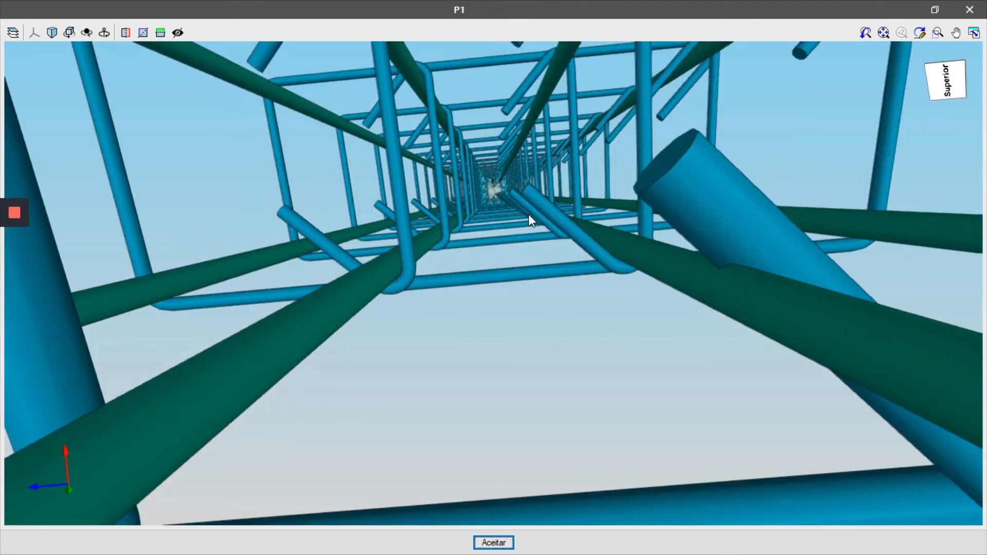
scroll(486, 171, up, 3)
scroll(500, 190, up, 10)
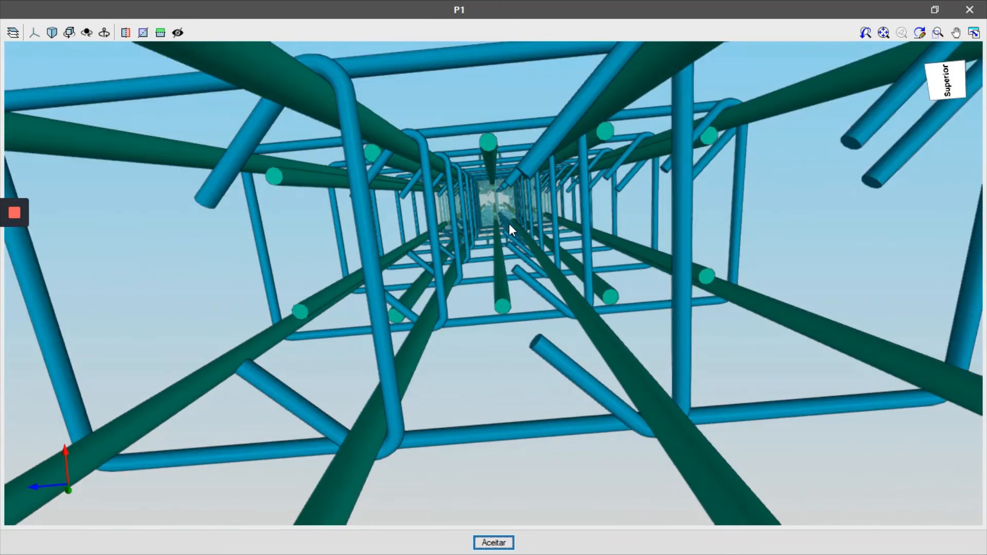
scroll(504, 230, up, 10)
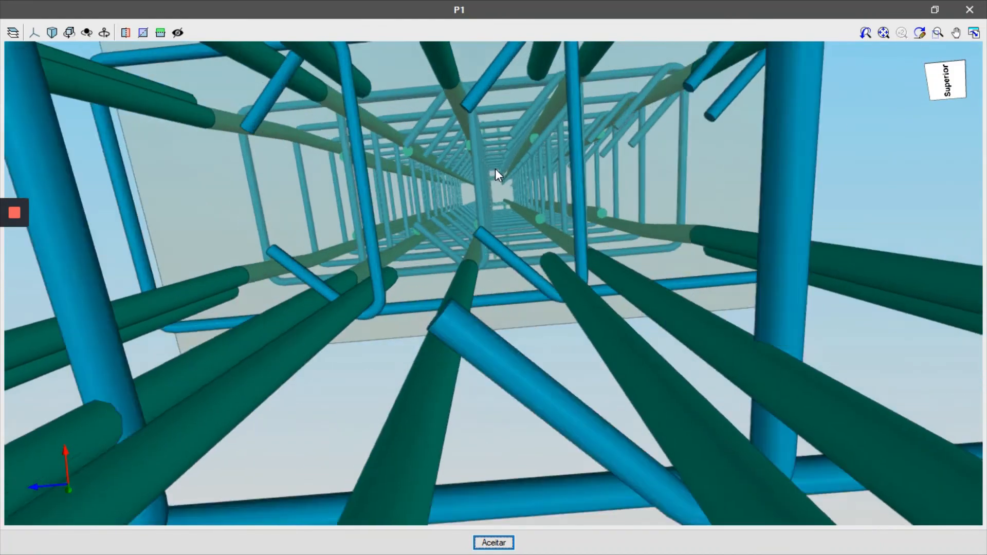
scroll(507, 192, up, 4)
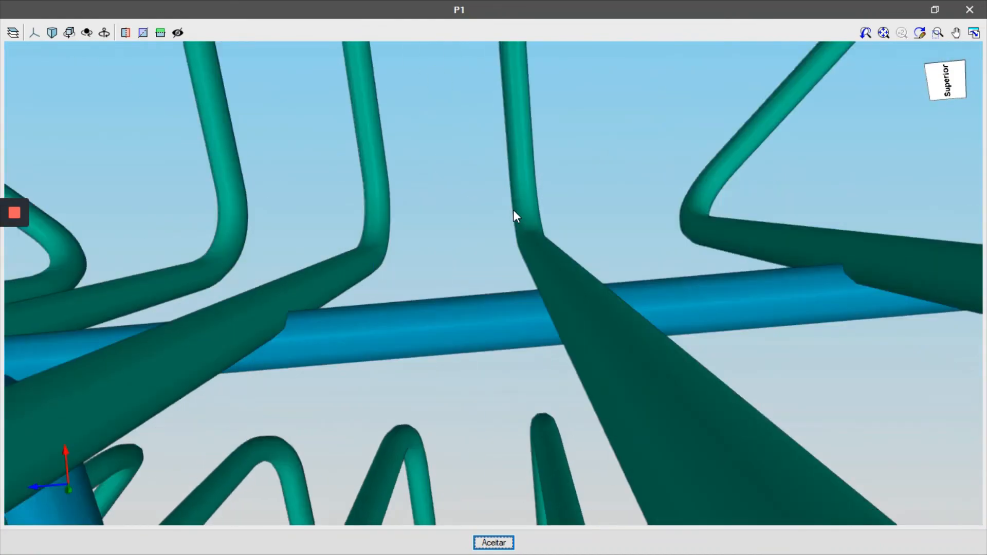
Examine the lap splices between floors on the outside of P1's 3D reinforcement model, and close the view
click(883, 33)
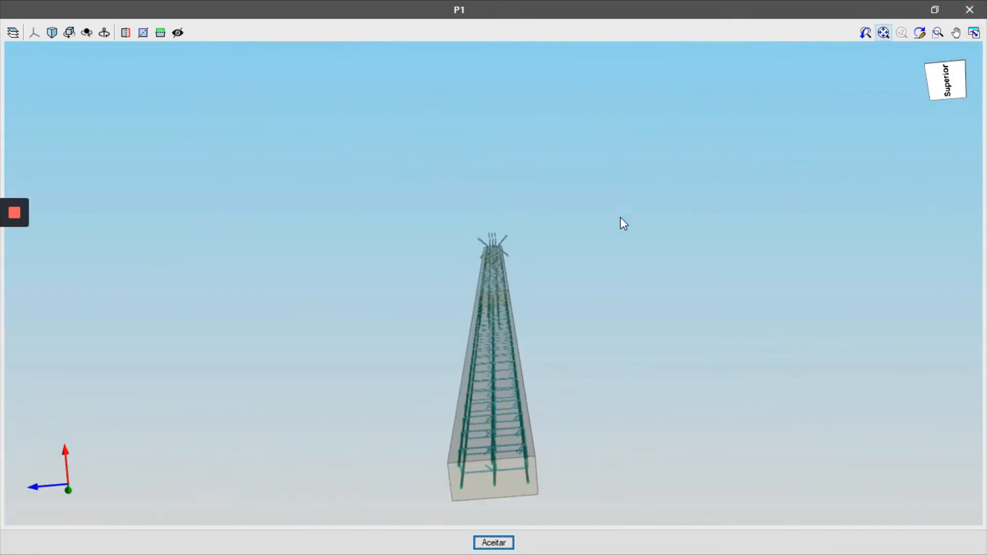
middle_drag(463, 295, 491, 272)
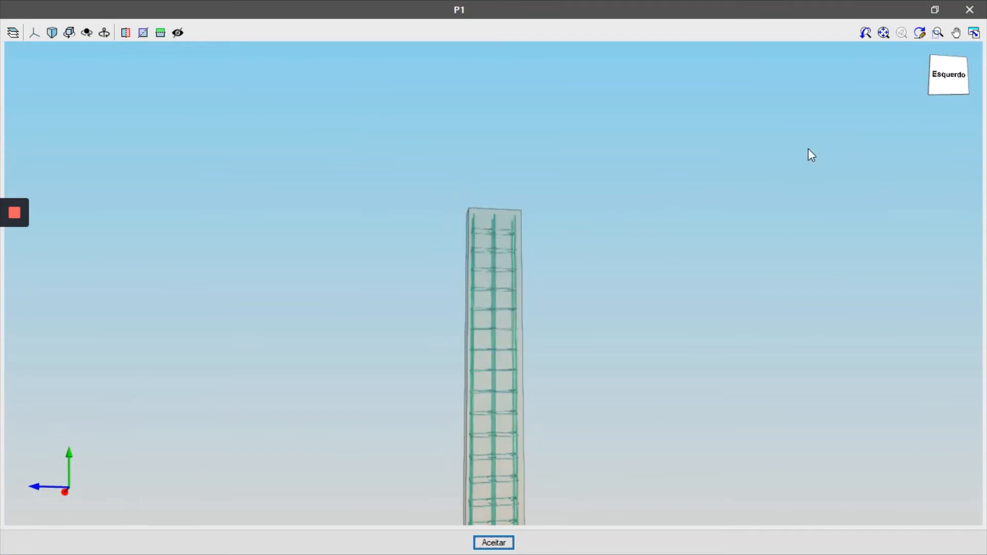
mouse_move(582, 212)
middle_down()
mouse_move(586, 189)
mouse_move(590, 197)
middle_up()
scroll(612, 218, down, 2)
scroll(570, 406, up, 1)
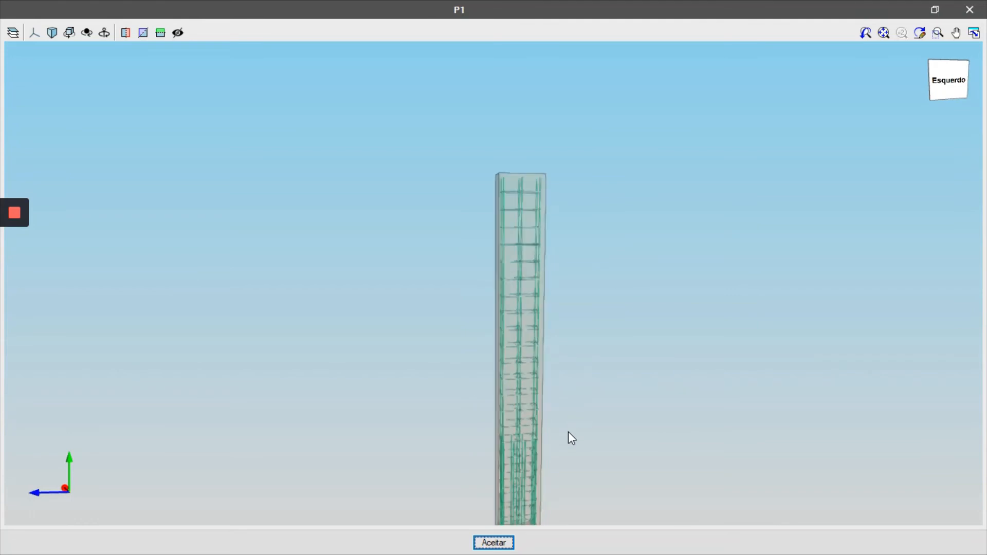
scroll(541, 244, down, 2)
scroll(540, 481, up, 4)
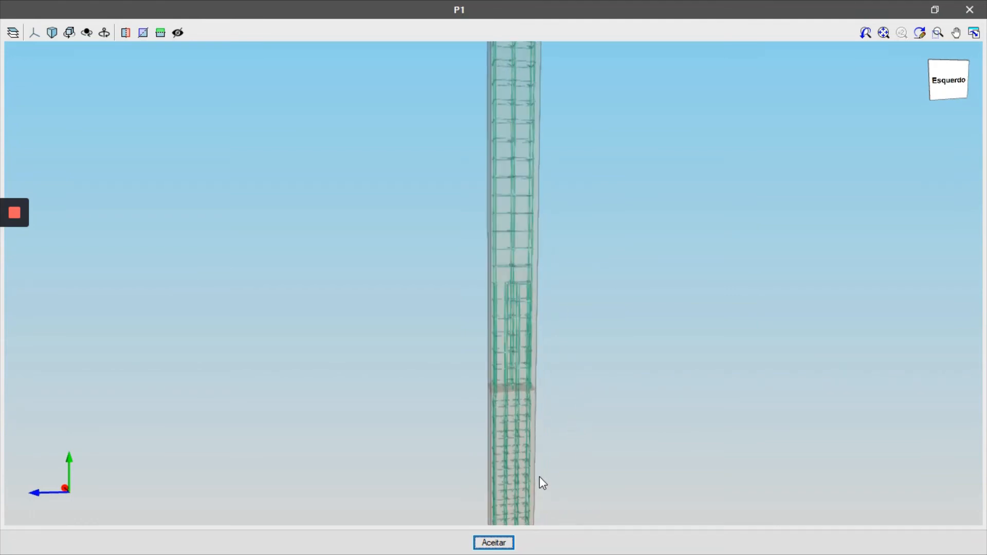
scroll(509, 204, up, 2)
middle_drag(507, 192, 593, 203)
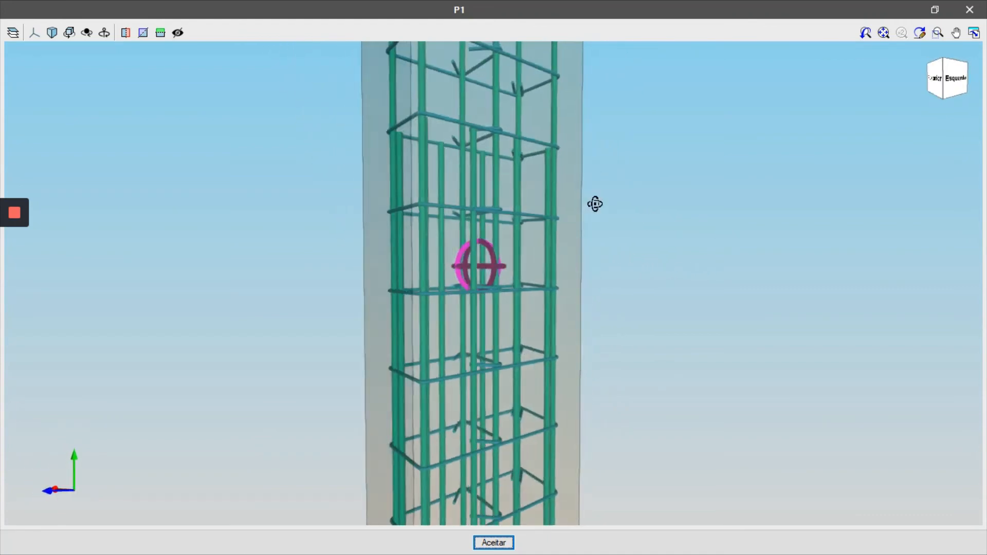
scroll(597, 204, down, 3)
middle_drag(582, 382, 535, 406)
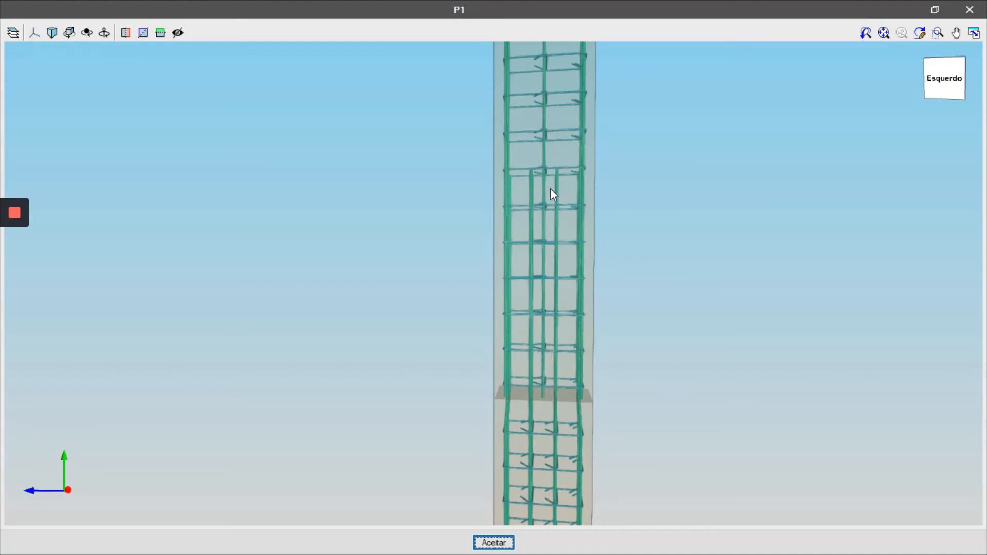
mouse_move(538, 237)
middle_down()
mouse_move(709, 256)
mouse_move(540, 258)
mouse_move(436, 237)
mouse_move(551, 258)
mouse_move(654, 260)
mouse_move(577, 269)
mouse_move(492, 254)
mouse_move(597, 267)
mouse_move(557, 275)
mouse_move(544, 265)
mouse_move(582, 257)
mouse_move(564, 271)
middle_up()
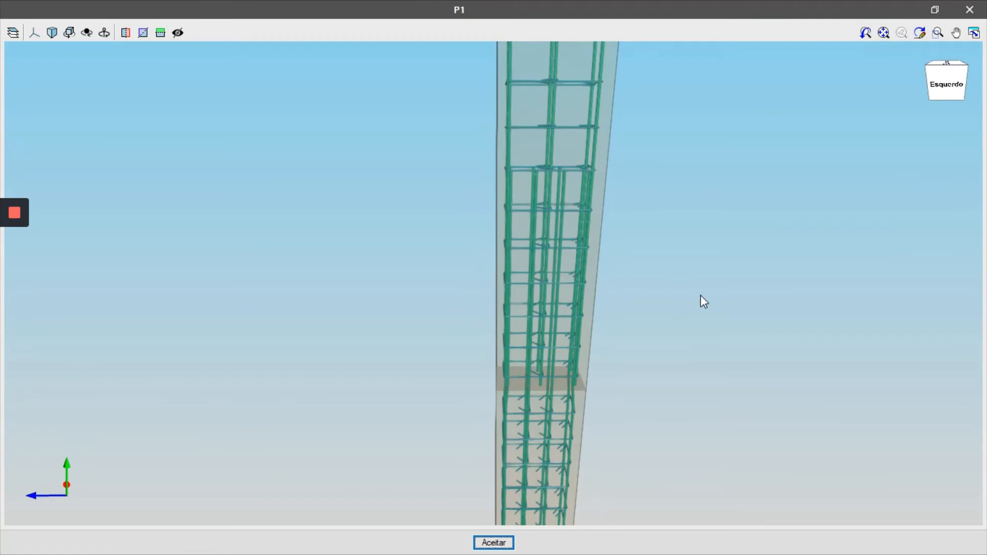
key(Return)
Try 4 Face Y bars for P1 at COBERTURA and update the column check
click(721, 170)
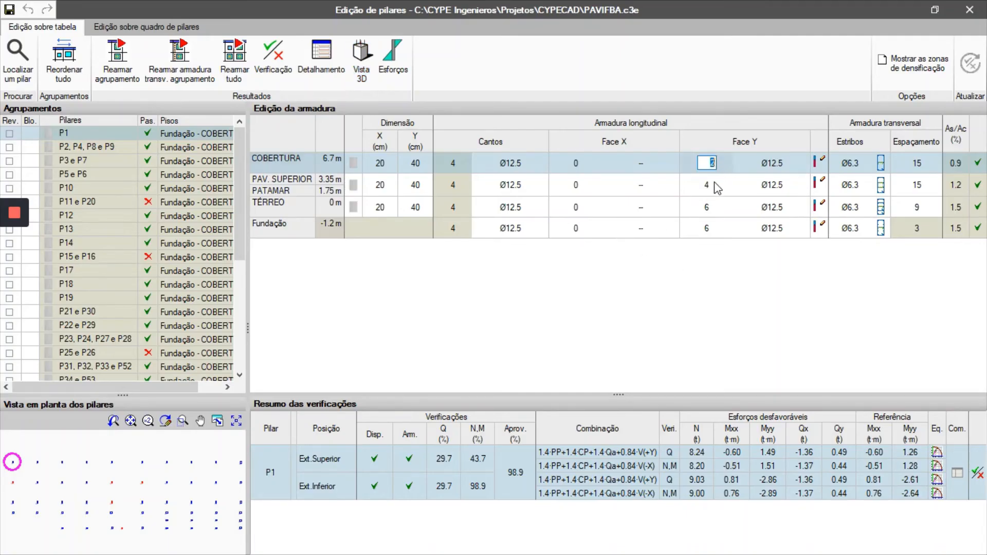
text(4)
key(Tab)
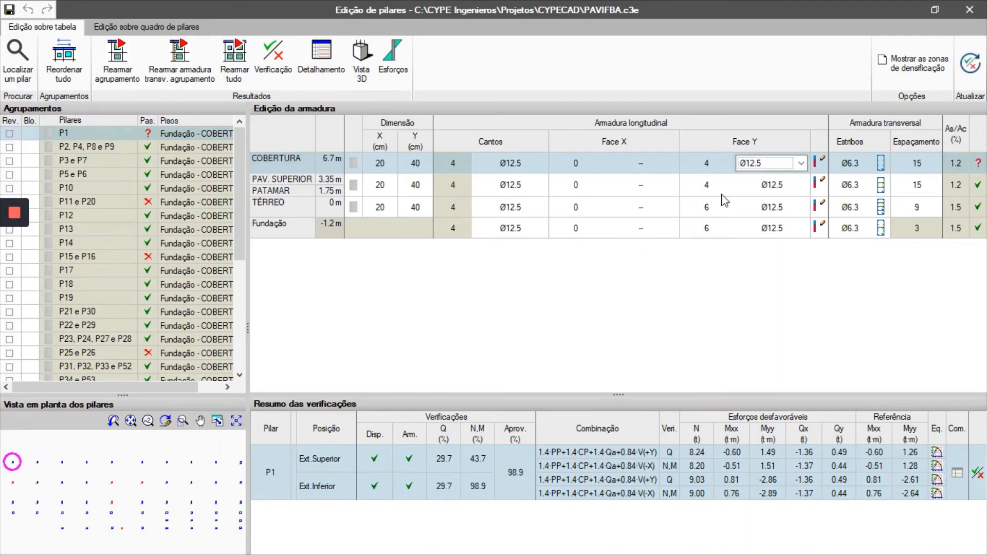
click(281, 180)
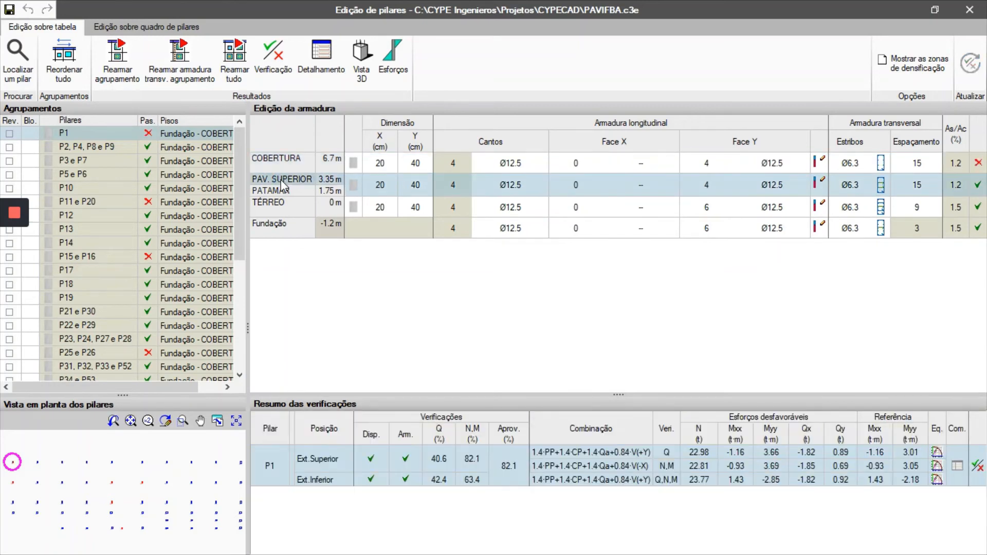
Set P1's Face Y longitudinal bar count to 6 at both COBERTURA and PAV. SUPERIOR
click(706, 163)
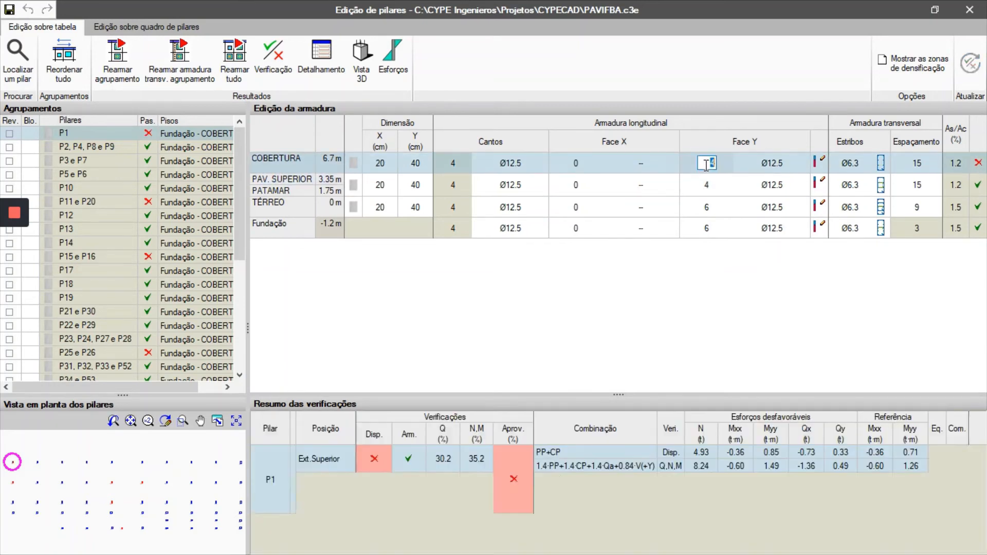
text(6)
key(Tab)
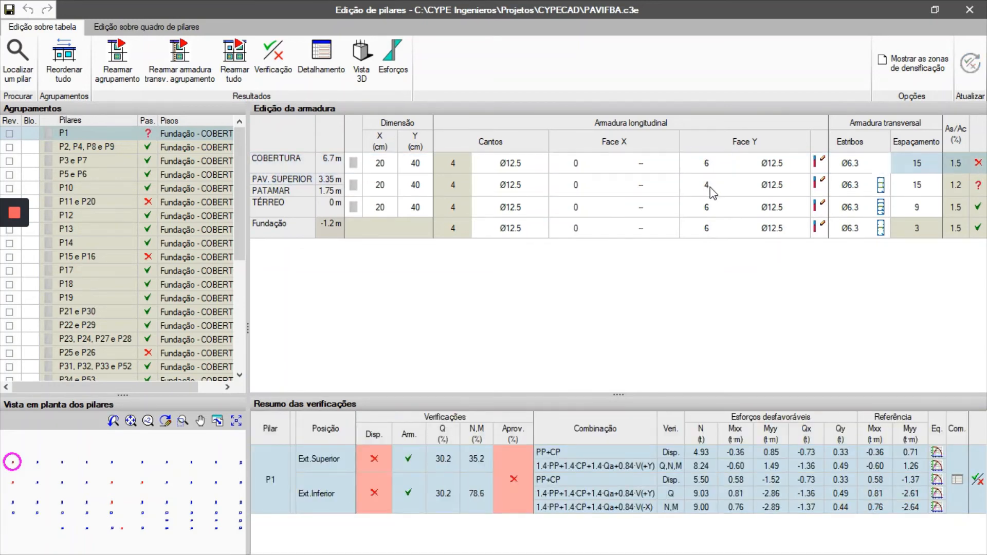
click(707, 185)
text(6)
key(Return)
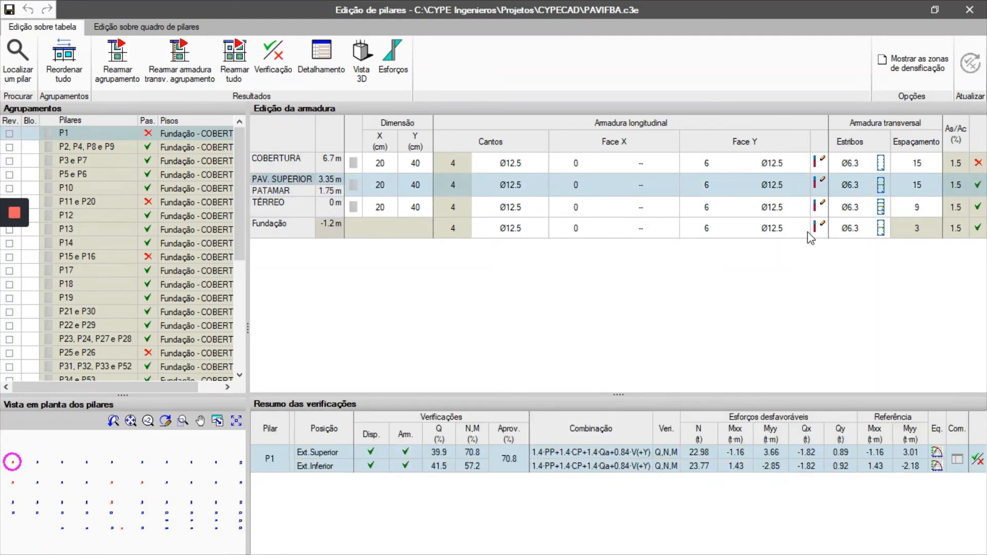
Review P1's updated Detalhamento drawing, checking the bars and laps between the foundation and TÉRREO
click(315, 70)
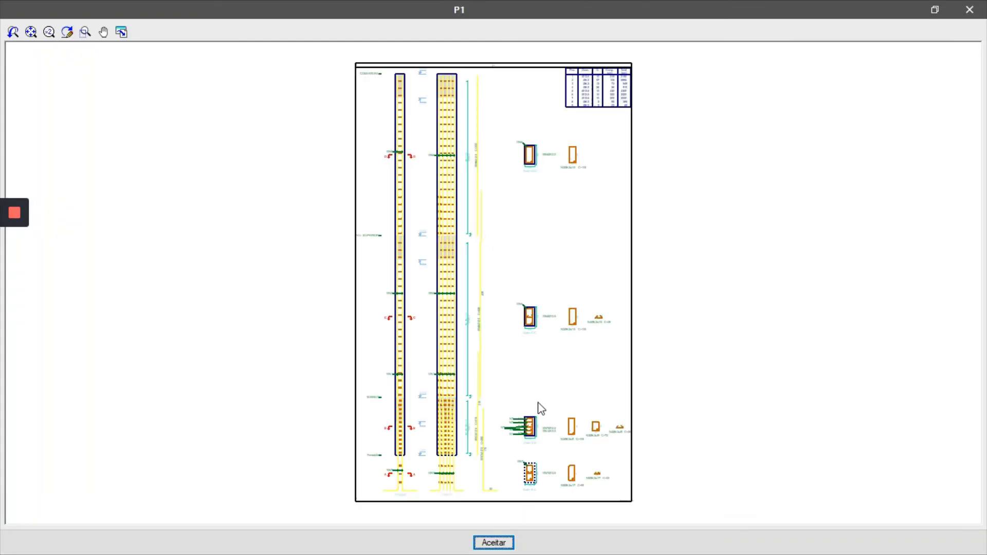
scroll(483, 493, up, 3)
scroll(486, 493, up, 3)
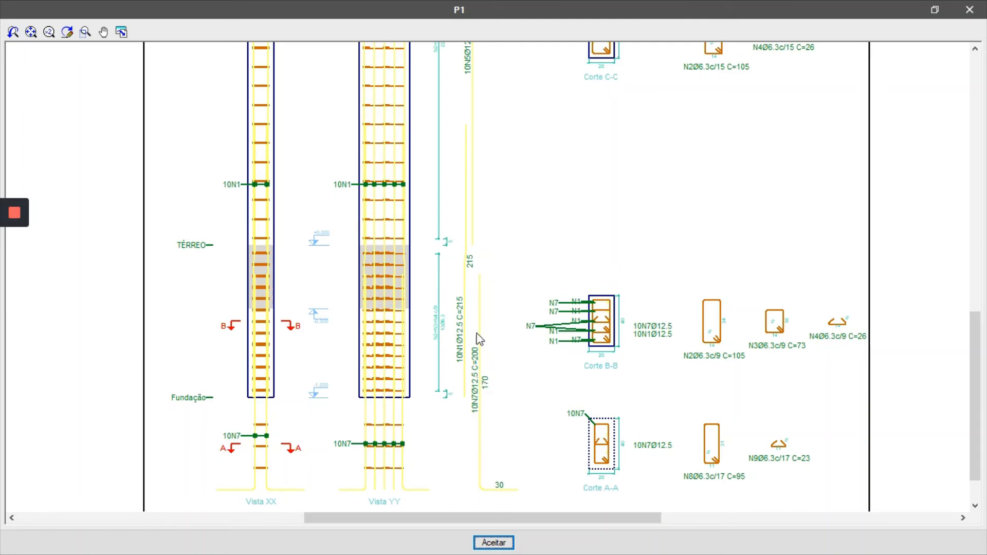
scroll(516, 470, down, 1)
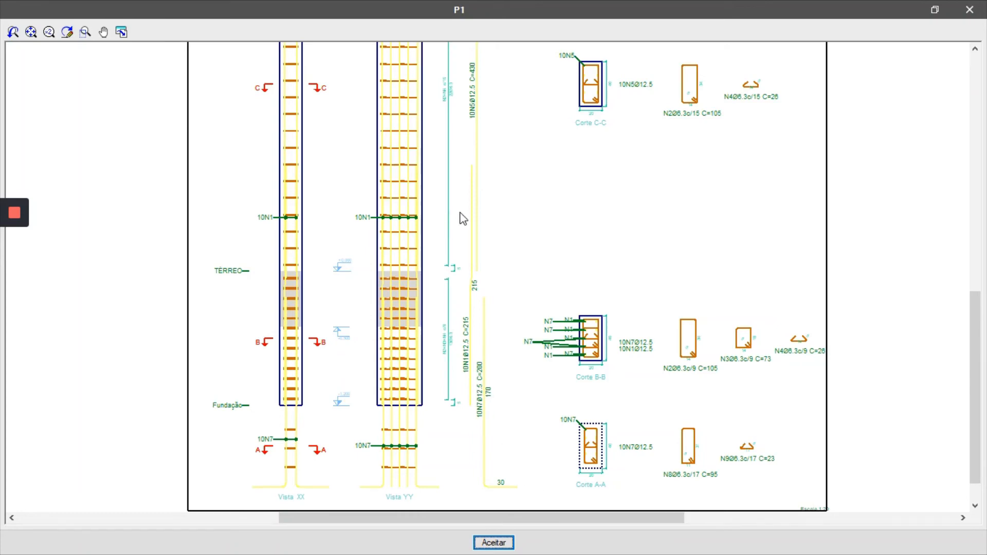
key(Return)
In the column schedule, delete P1's longitudinal bar splice between TÉRREO and the foundation, and return to the table editor
click(178, 28)
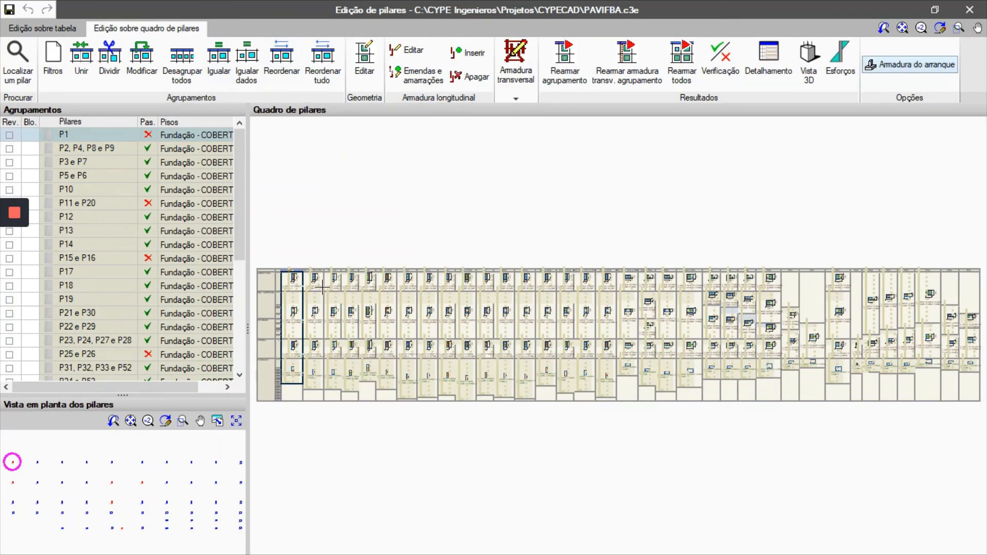
scroll(327, 356, up, 5)
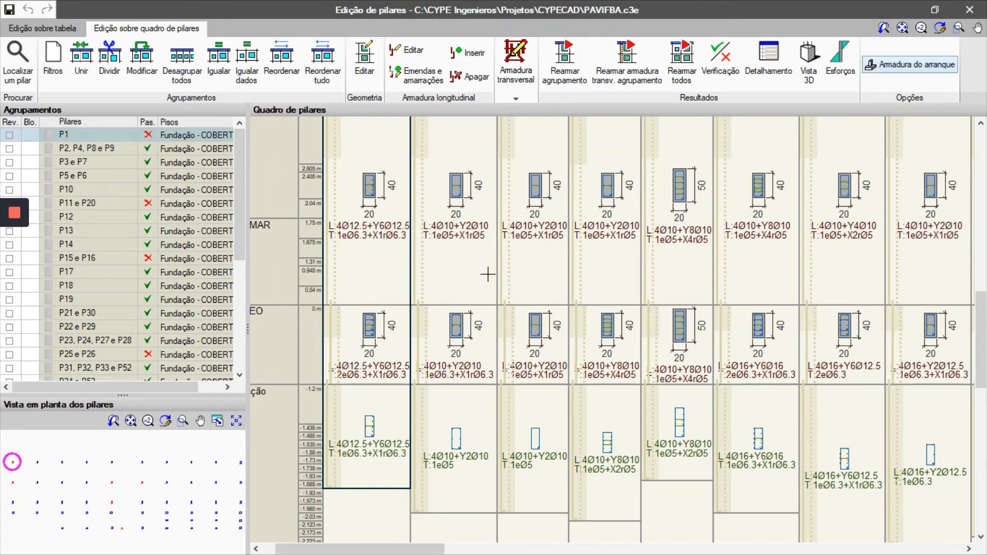
click(469, 76)
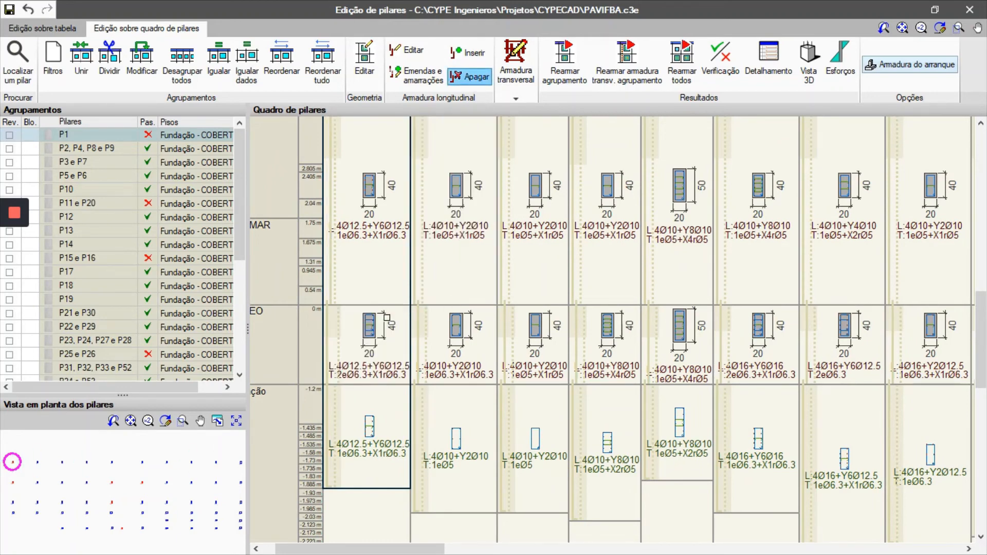
click(54, 30)
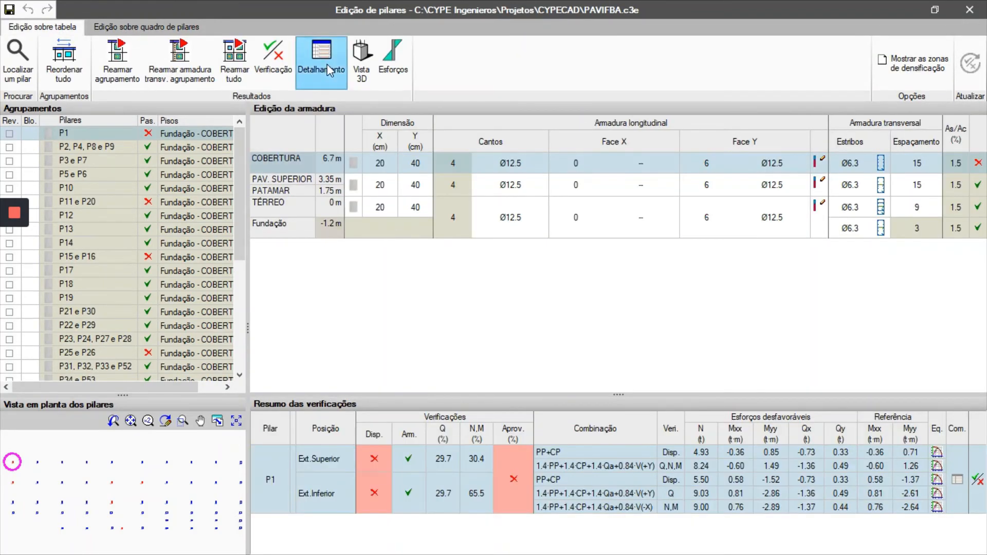
Review P1's Detalhamento drawing, examining the bars, sections and starter bars between the foundation and TÉRREO
click(327, 63)
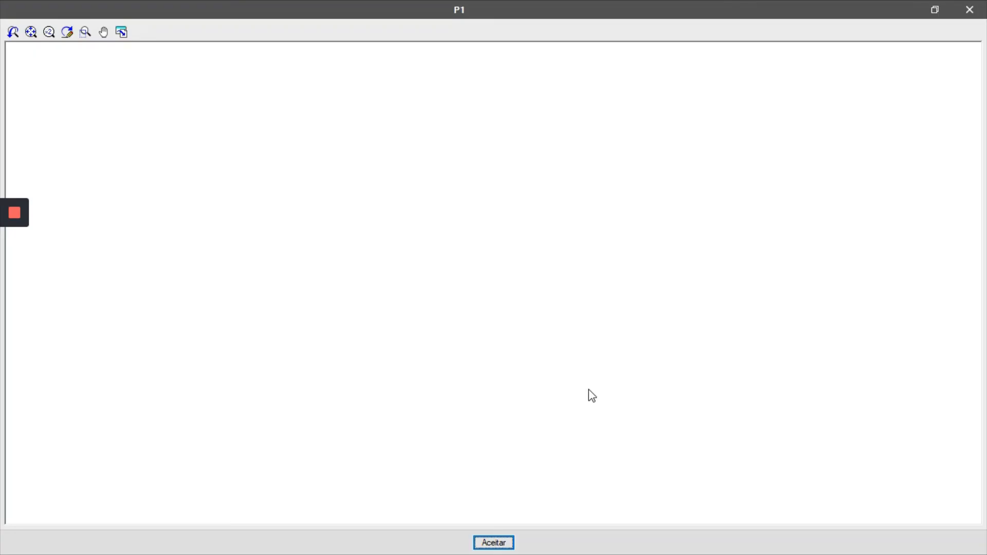
scroll(501, 492, up, 3)
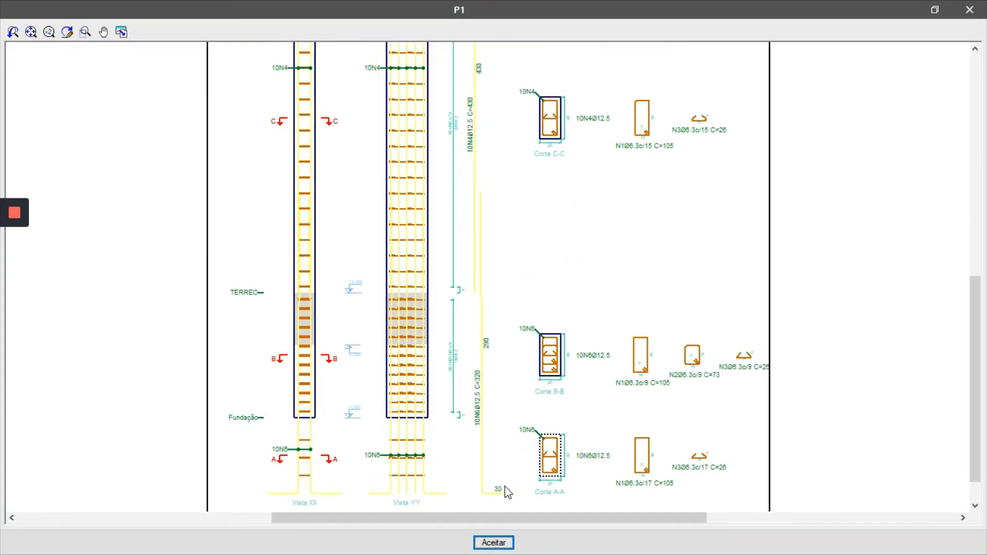
scroll(501, 491, up, 1)
mouse_move(977, 368)
mouse_down()
mouse_move(963, 117)
mouse_move(984, 407)
mouse_up()
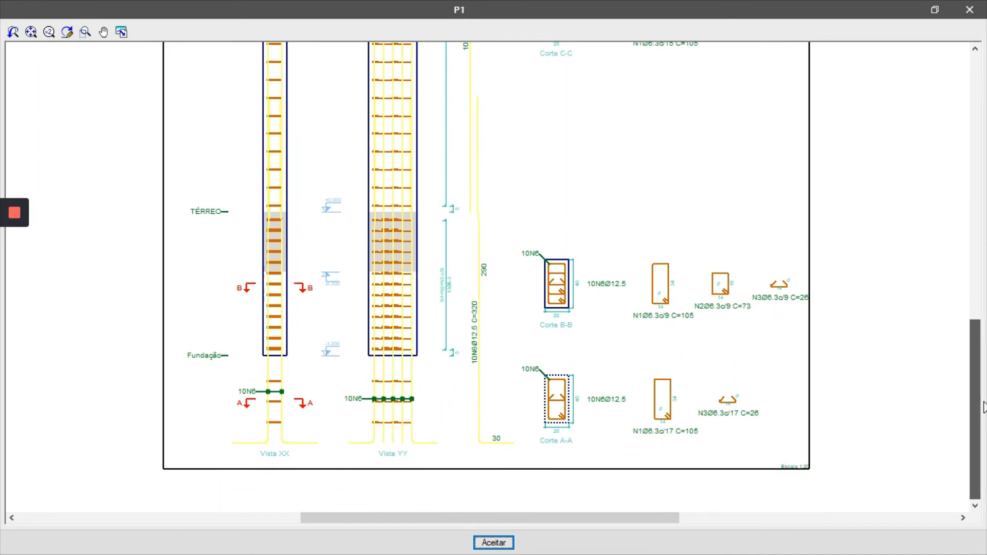
drag(984, 407, 982, 340)
click(493, 542)
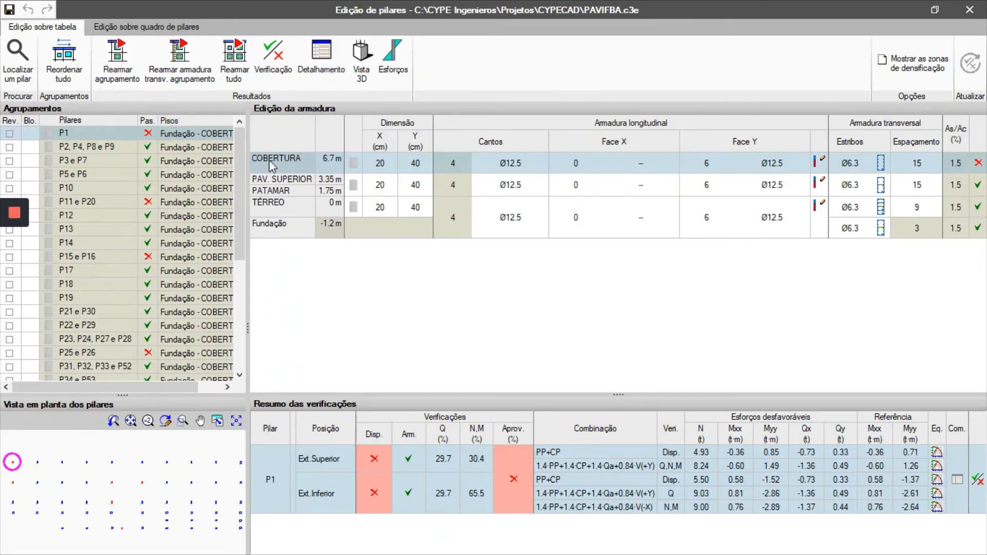
Examine P1's reinforcement in 3D, from the foundation starter bars up to the longitudinal bar laps and stirrups along the column
click(361, 59)
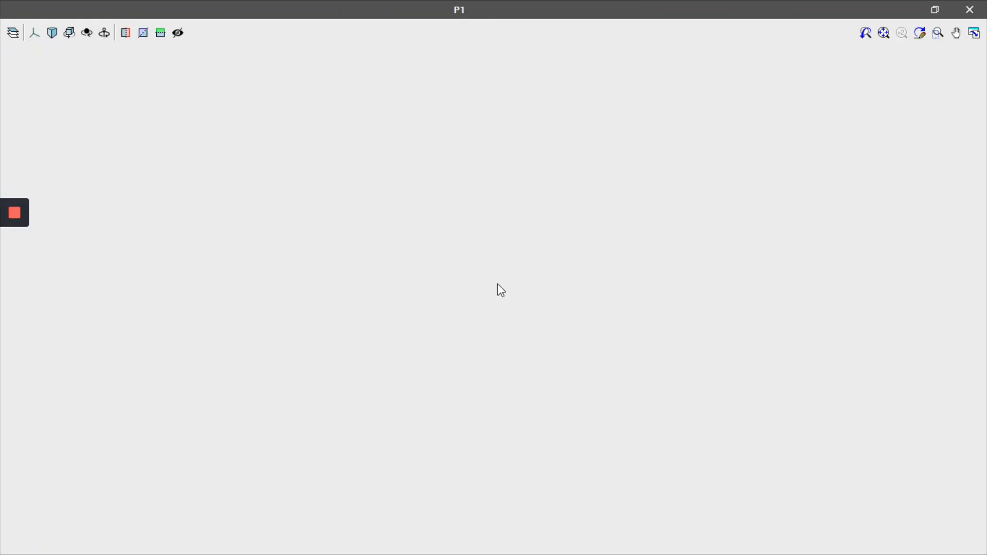
middle_drag(501, 291, 466, 249)
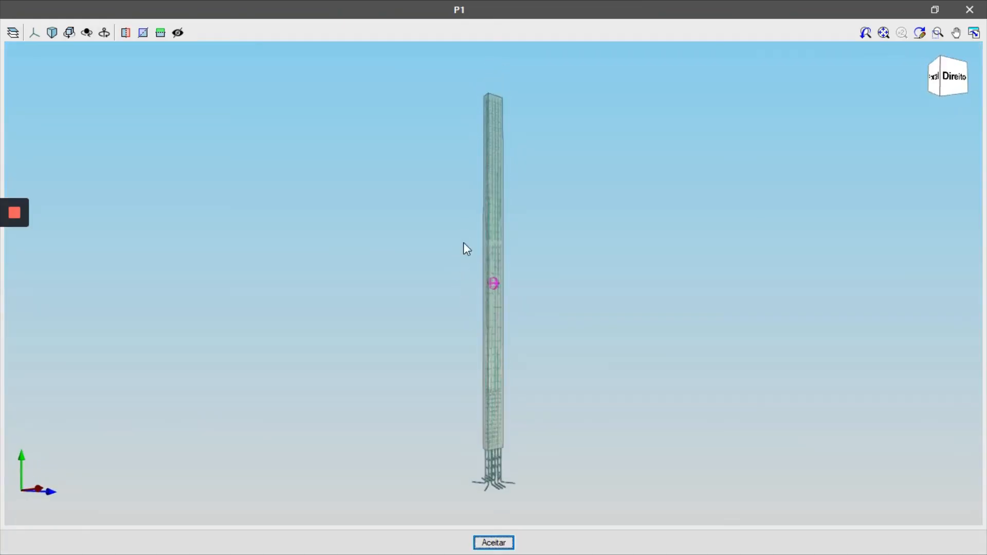
scroll(493, 507, up, 10)
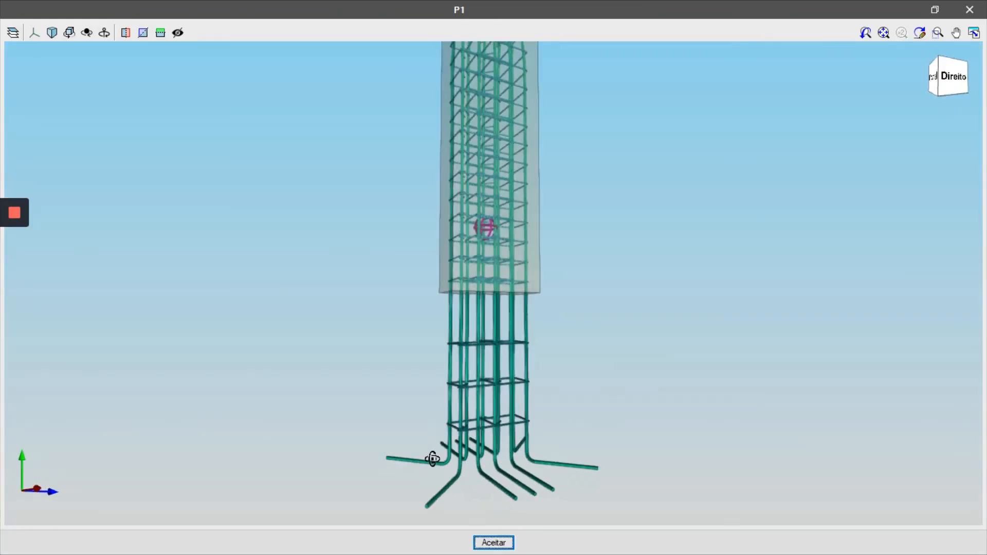
middle_drag(432, 459, 368, 468)
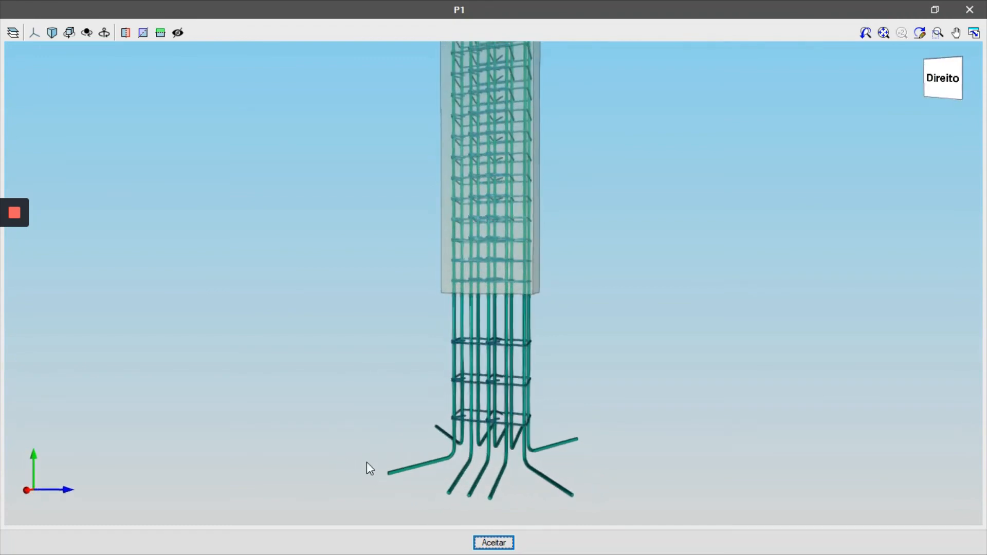
scroll(463, 498, down, 5)
scroll(463, 185, up, 8)
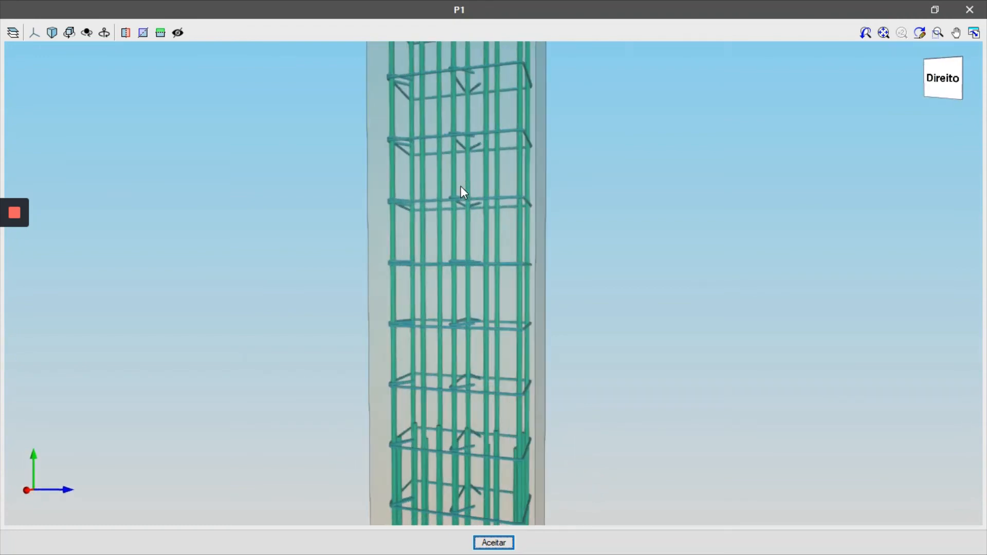
middle_drag(443, 262, 483, 418)
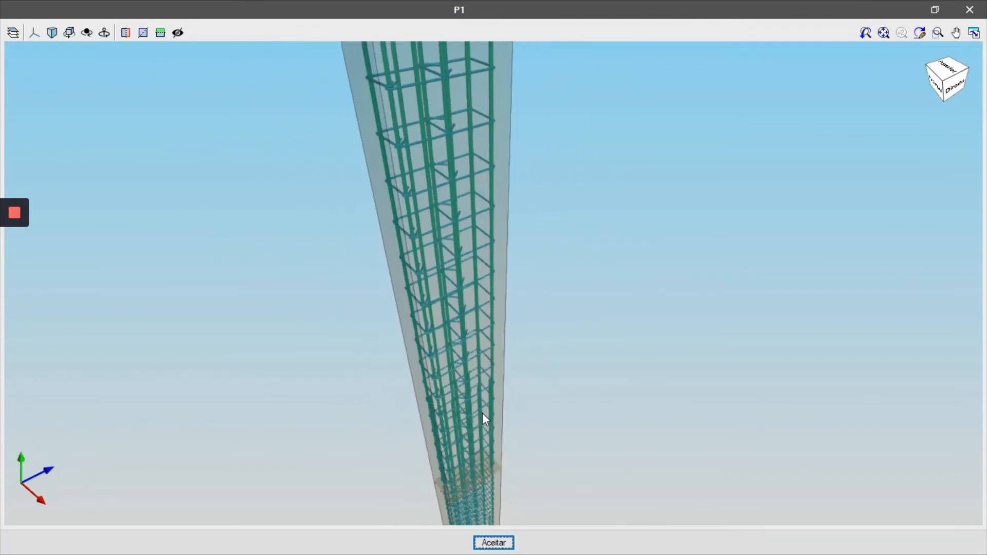
middle_drag(392, 268, 471, 275)
key(Escape)
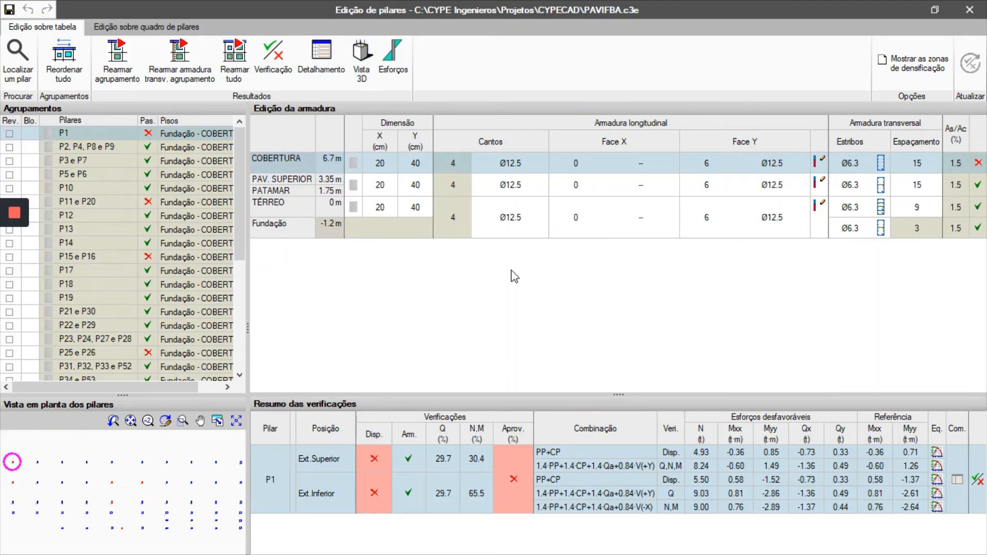
Read P1's verification report at COBERTURA, examining the reinforcement provisions check down to the stirrup requirements
click(107, 199)
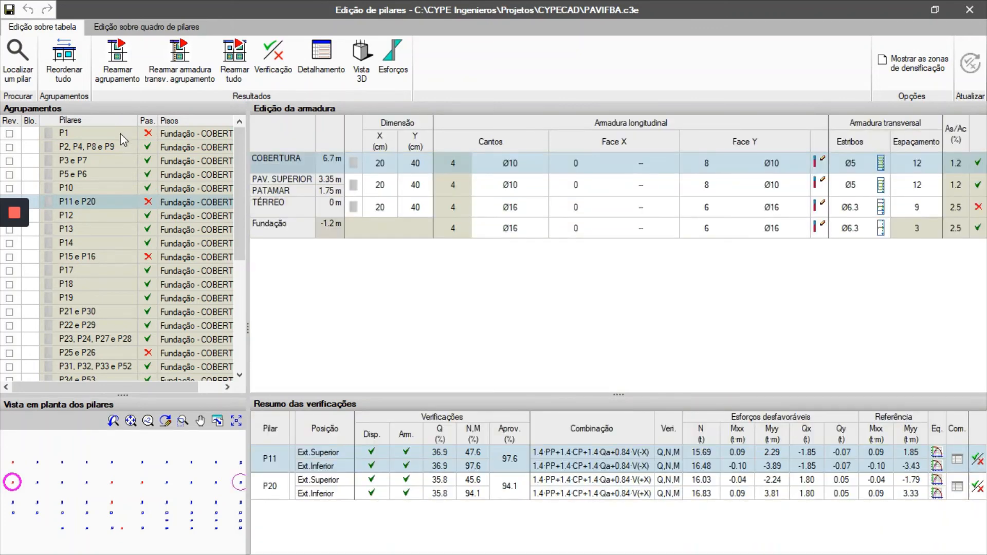
click(120, 133)
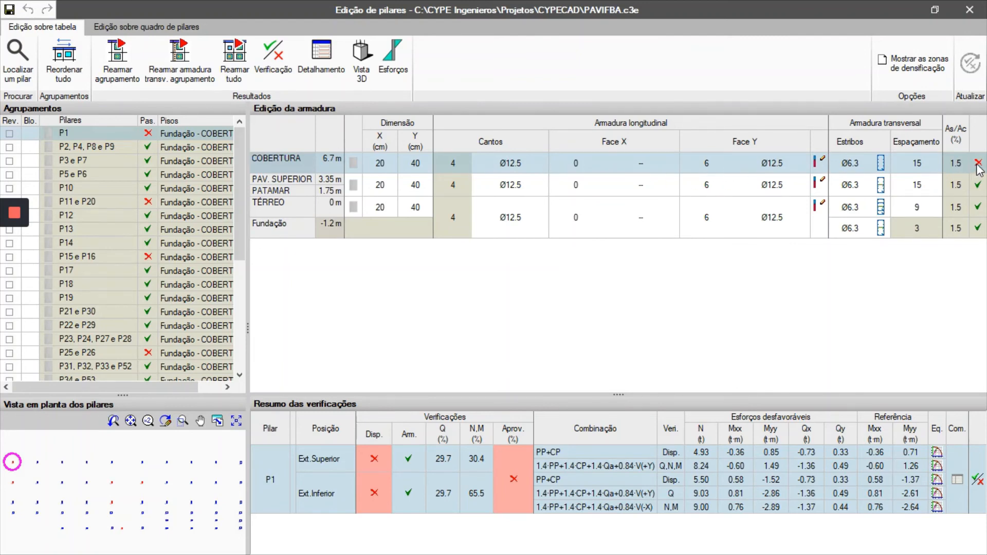
click(977, 483)
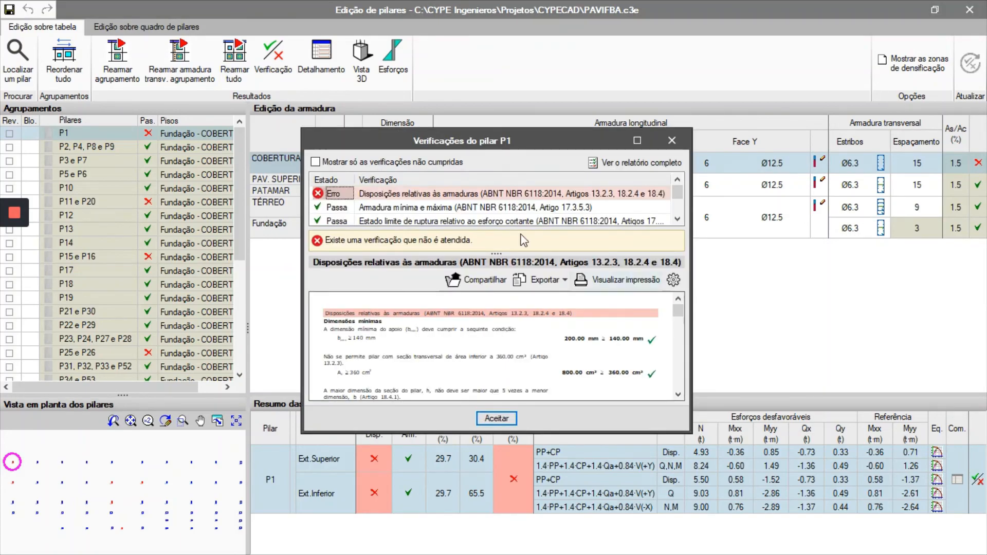
click(641, 135)
click(169, 64)
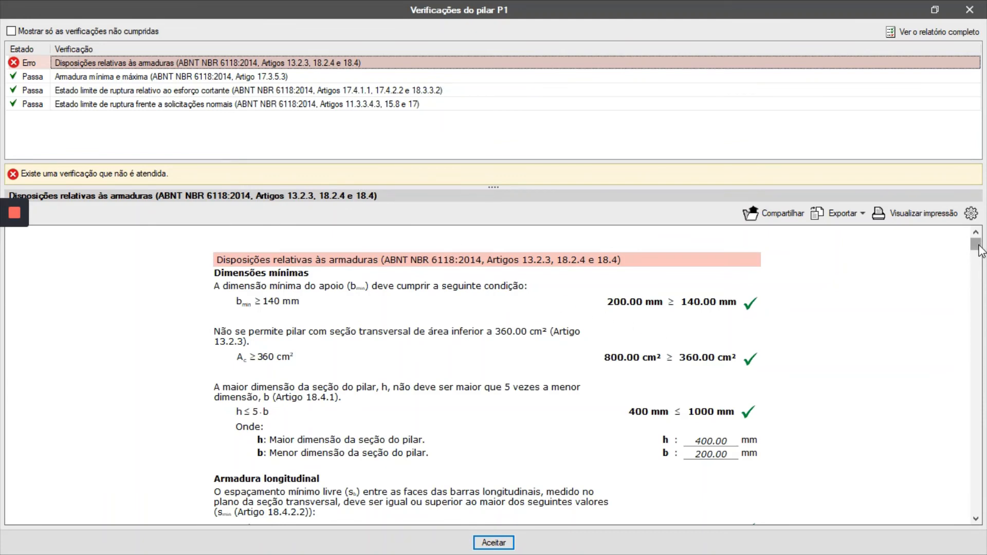
drag(981, 250, 980, 272)
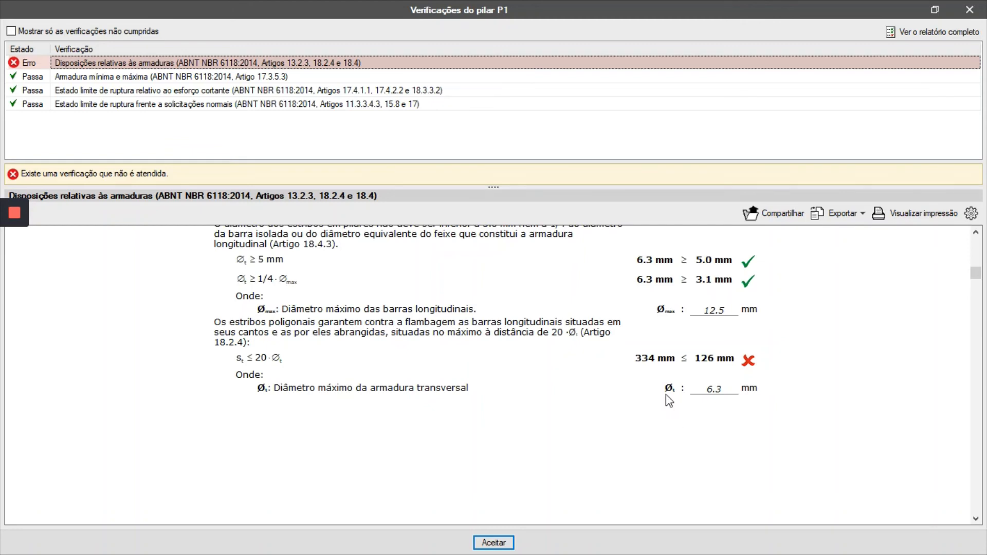
key(Escape)
Add a closed inner stirrup around the intermediate bars of P1 at COBERTURA and update the column check
click(881, 164)
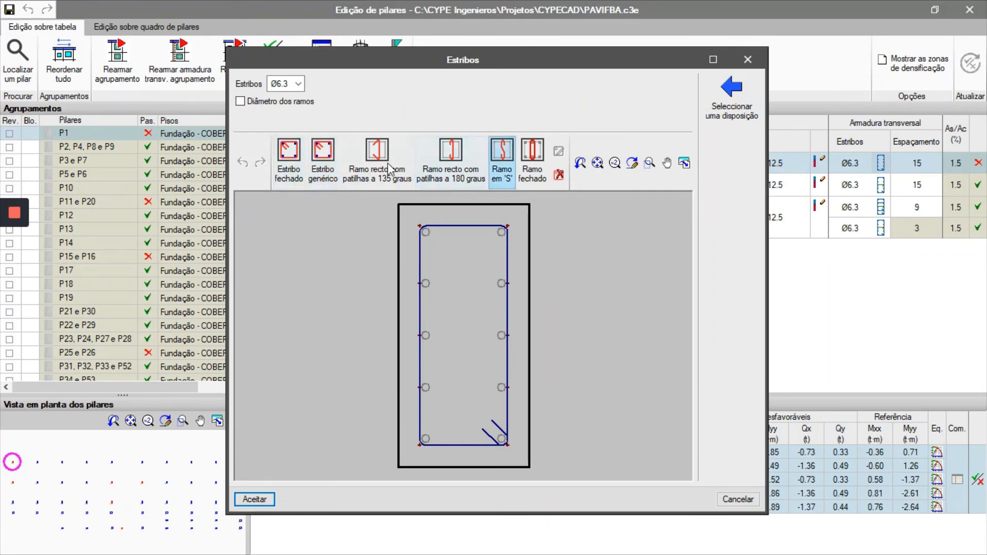
click(294, 157)
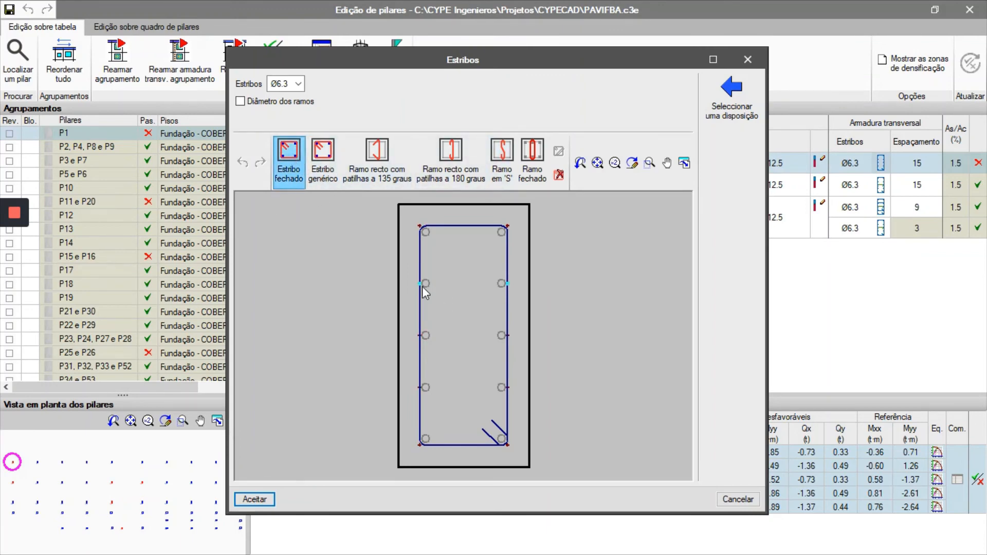
click(433, 390)
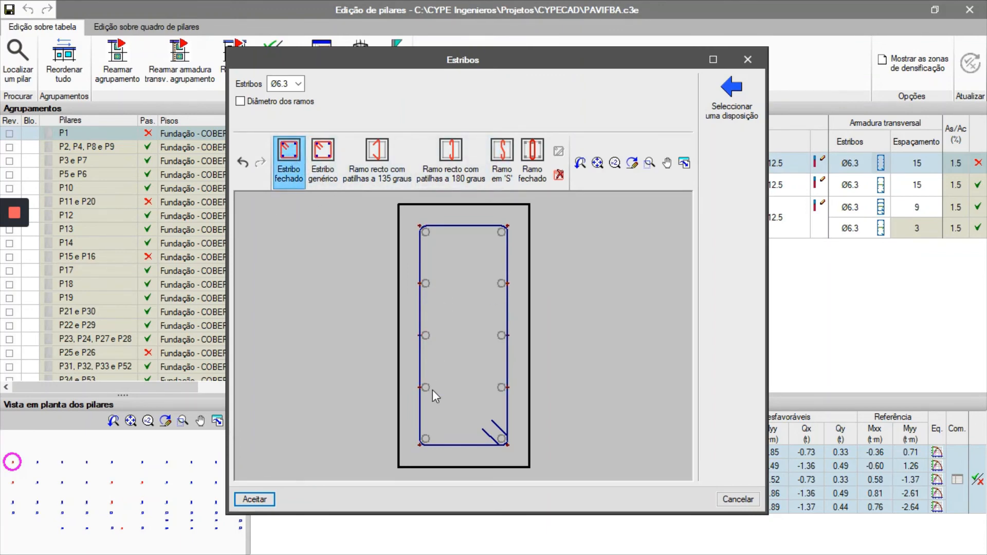
click(254, 499)
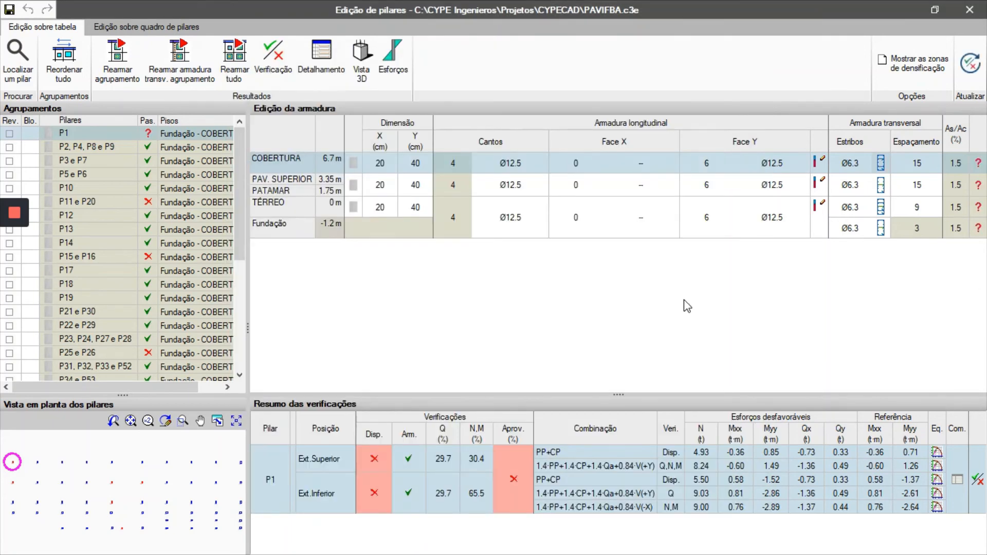
click(275, 179)
click(280, 160)
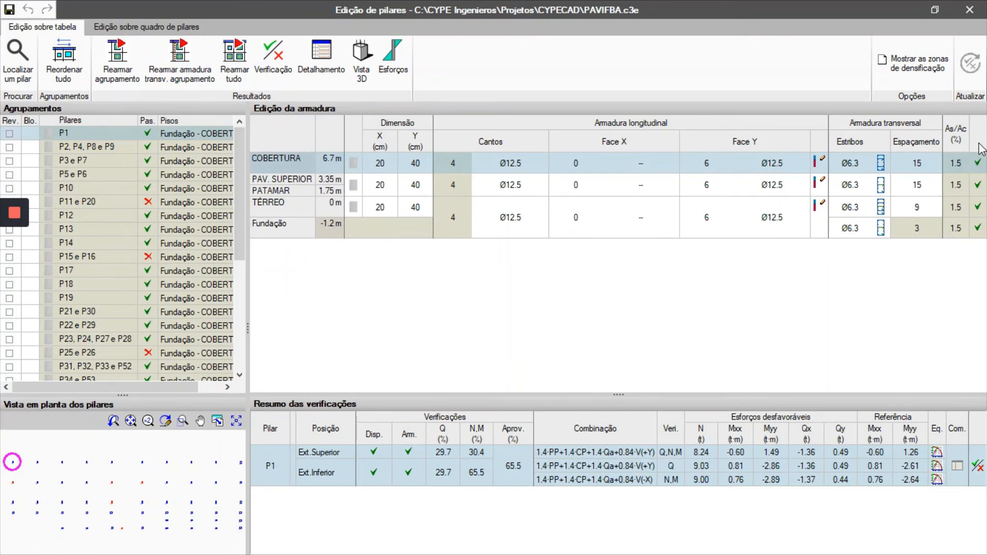
Select the P11 and P20 group at TÉRREO and read P11's ultimate limit state check for normal stresses
click(138, 203)
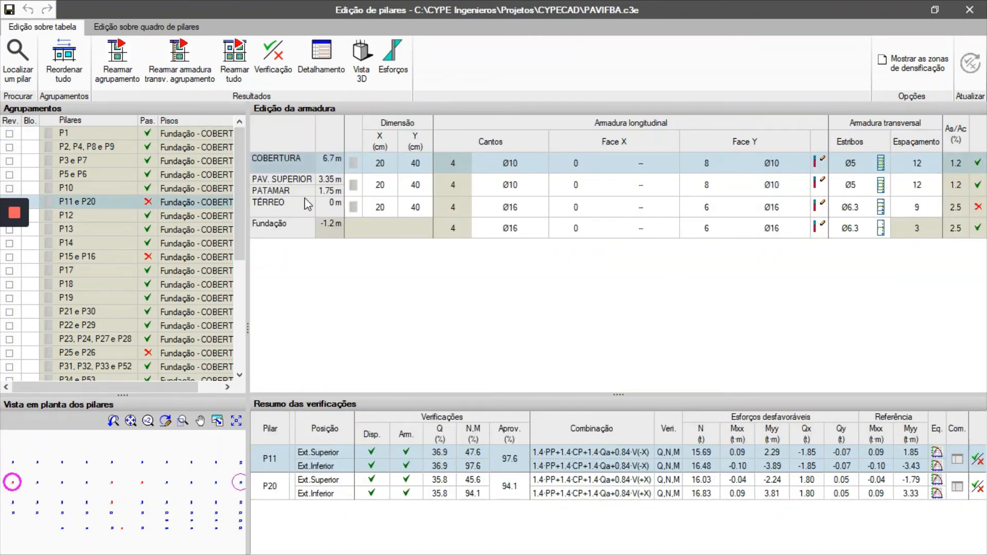
click(302, 204)
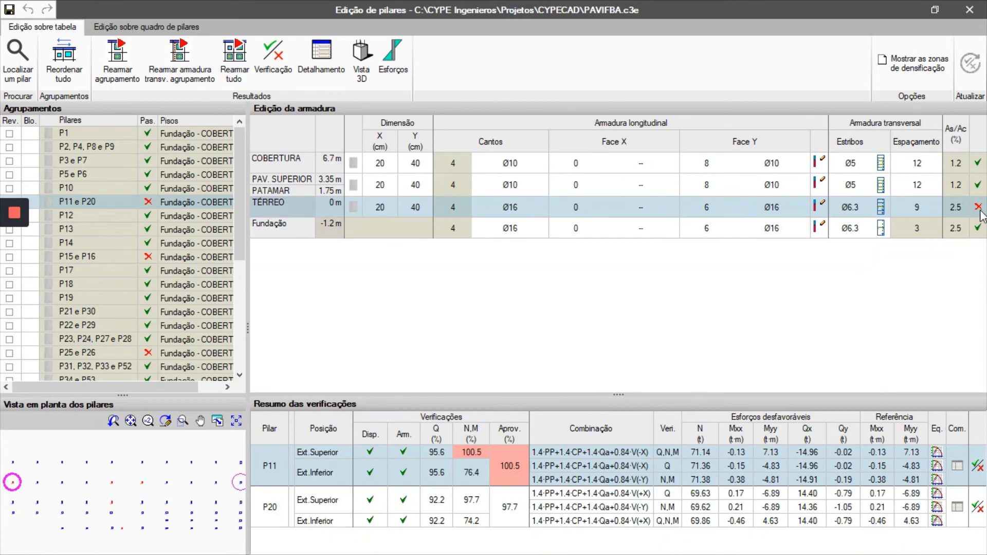
click(978, 467)
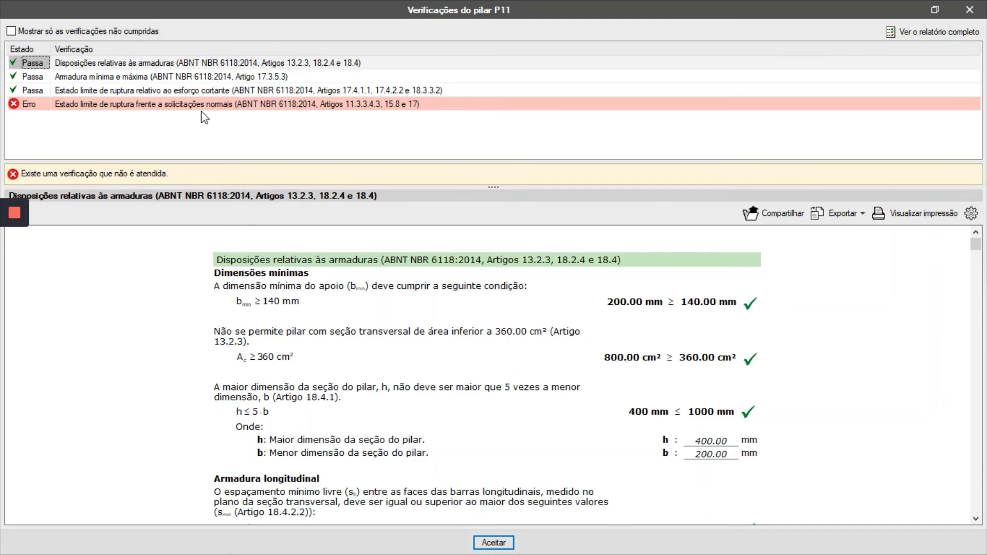
click(135, 106)
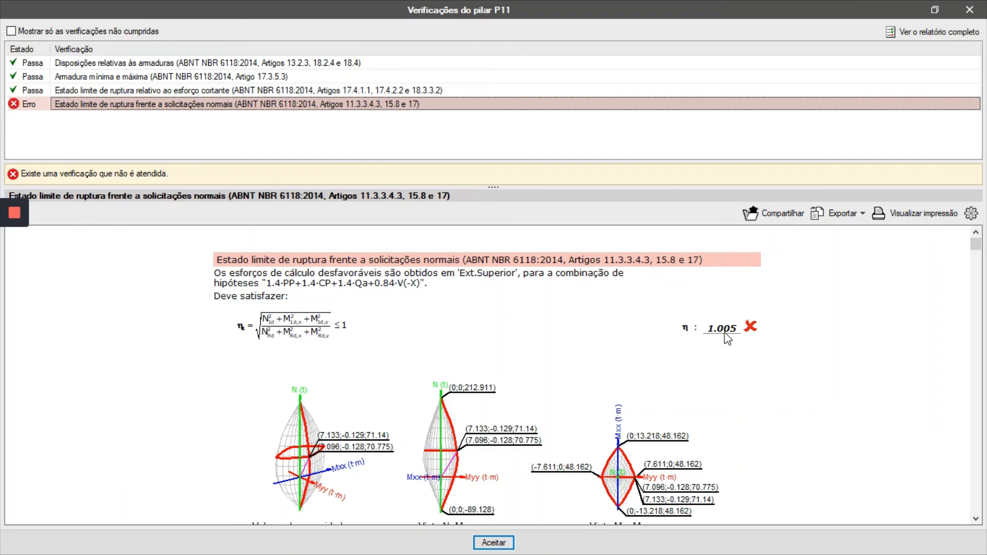
click(970, 9)
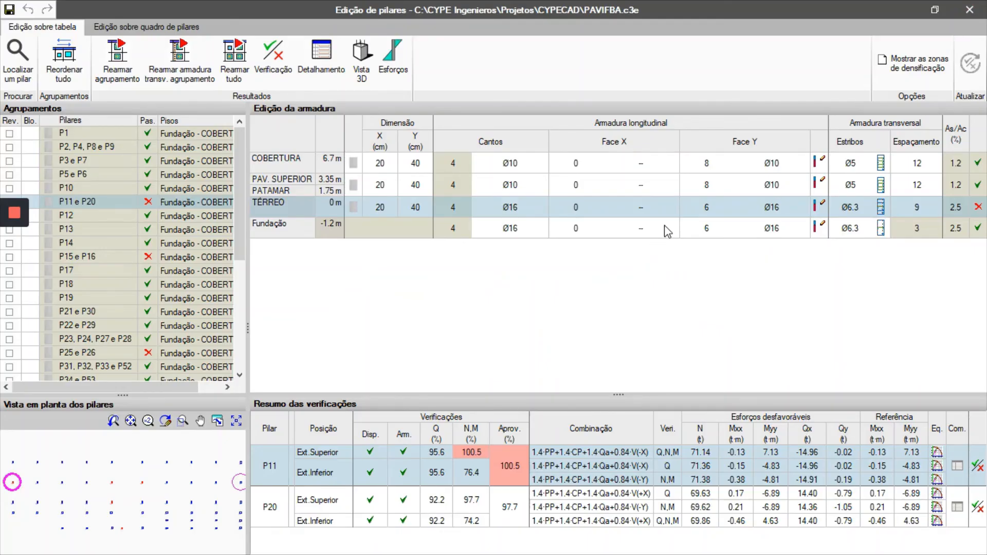
Set the corner bars of P11 and P20 to Ø20 at both TÉRREO and Fundação, and update the column check
click(523, 202)
click(539, 208)
click(507, 271)
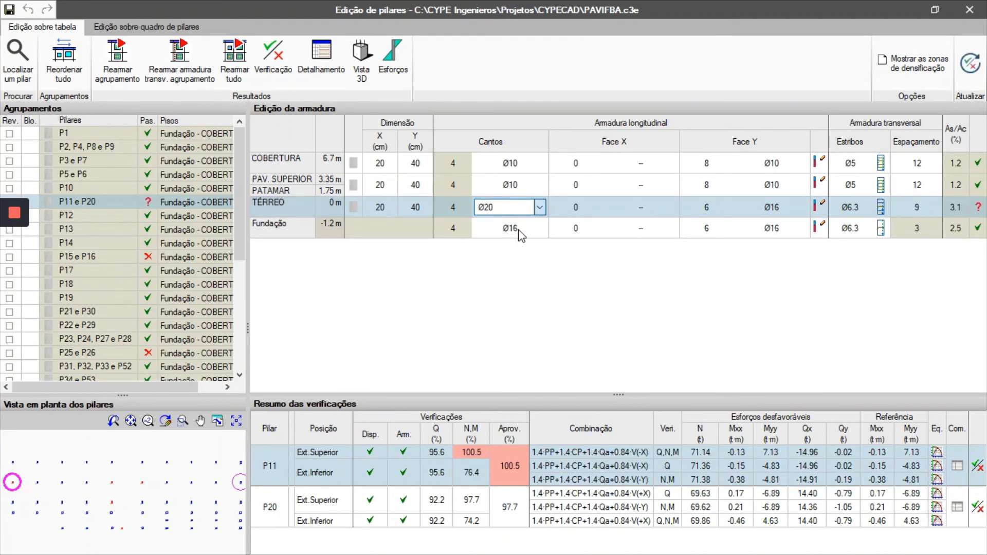
click(522, 235)
click(523, 230)
click(539, 229)
click(507, 271)
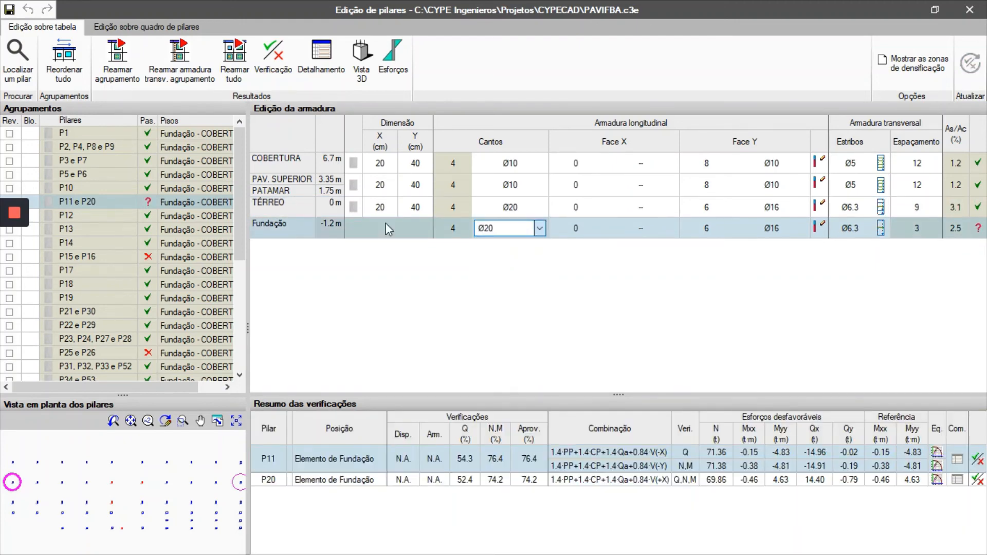
click(285, 192)
click(277, 164)
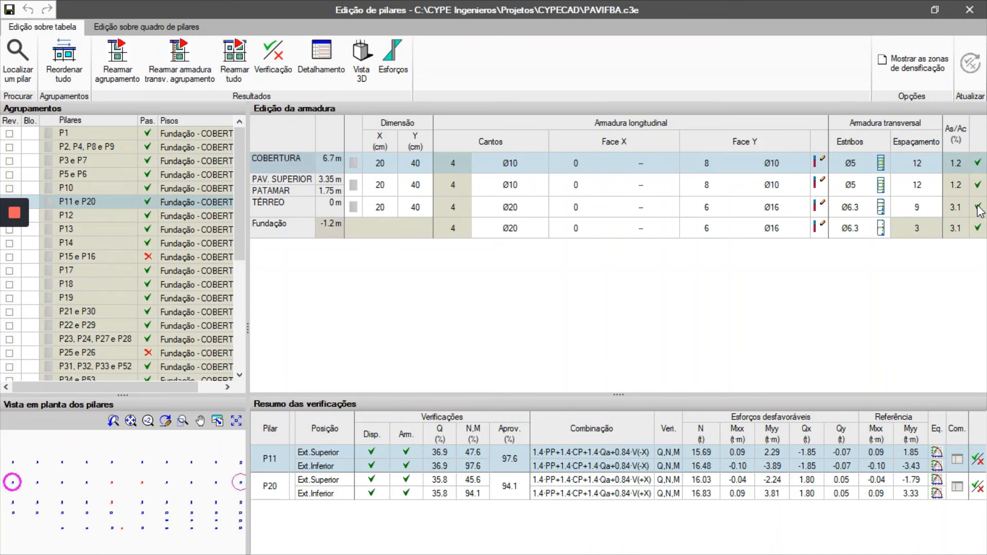
Close the column editor and go down to the Fundação level in the plan view
click(969, 10)
click(441, 315)
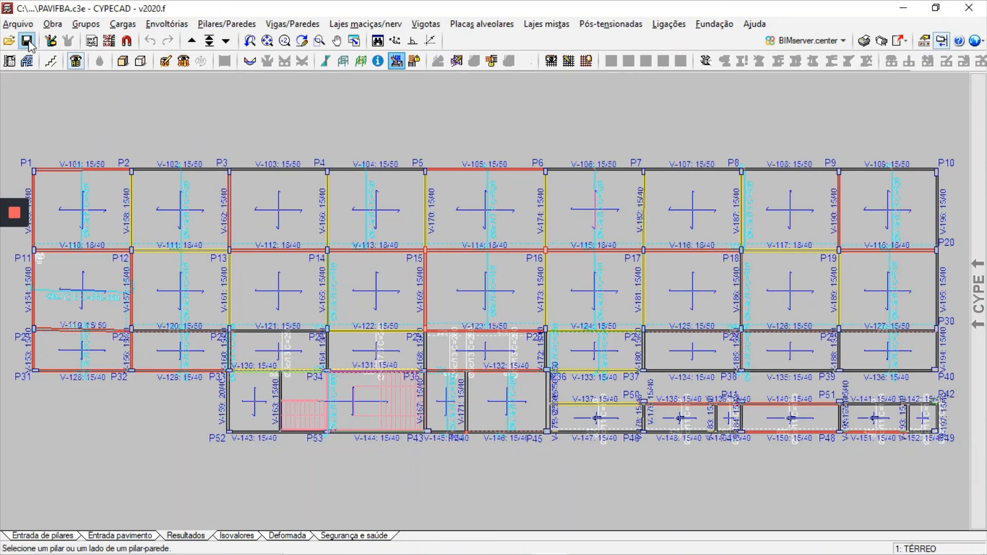
click(226, 41)
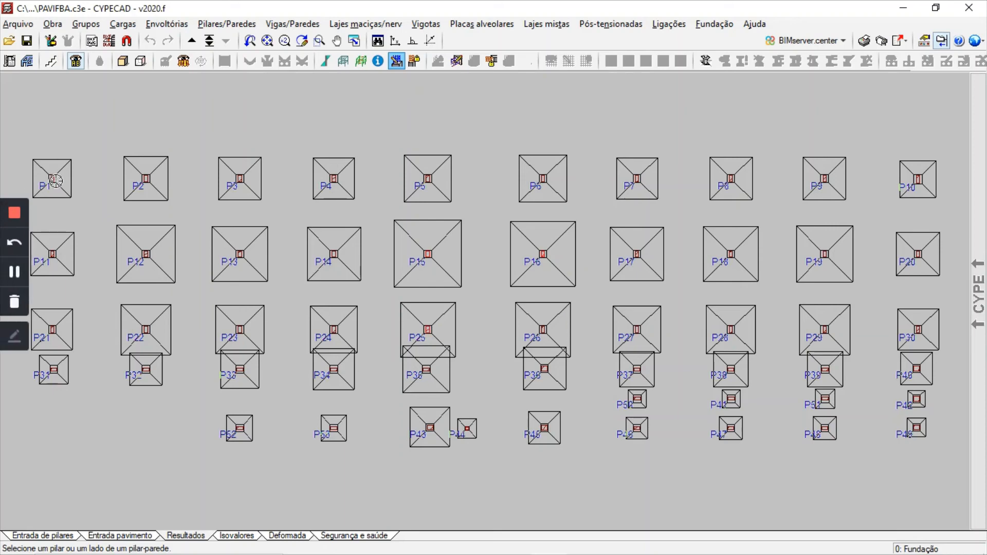
Open the footing under column P1 for editing with the foundation elements tools
mouse_move(976, 293)
scroll(861, 137, down, 3)
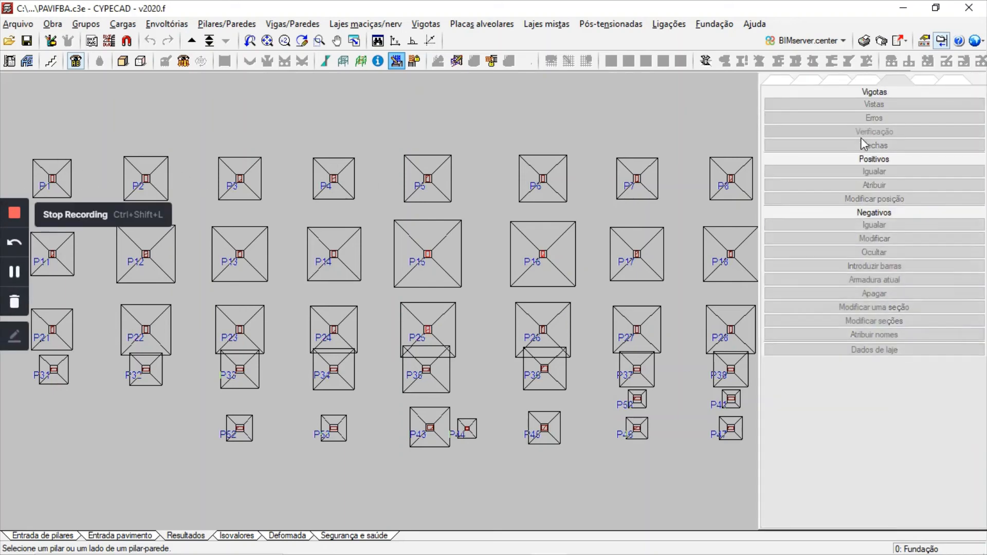
scroll(855, 307, down, 3)
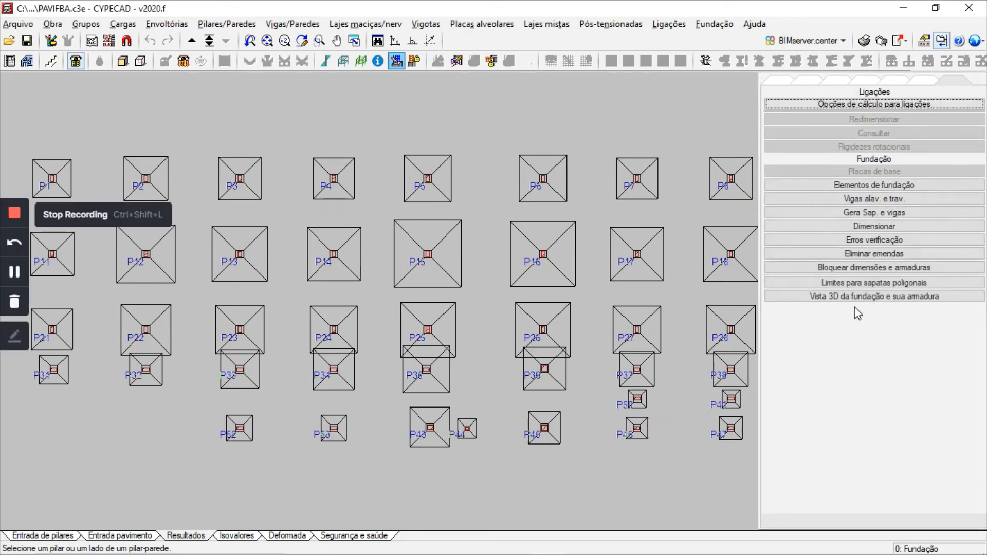
click(867, 184)
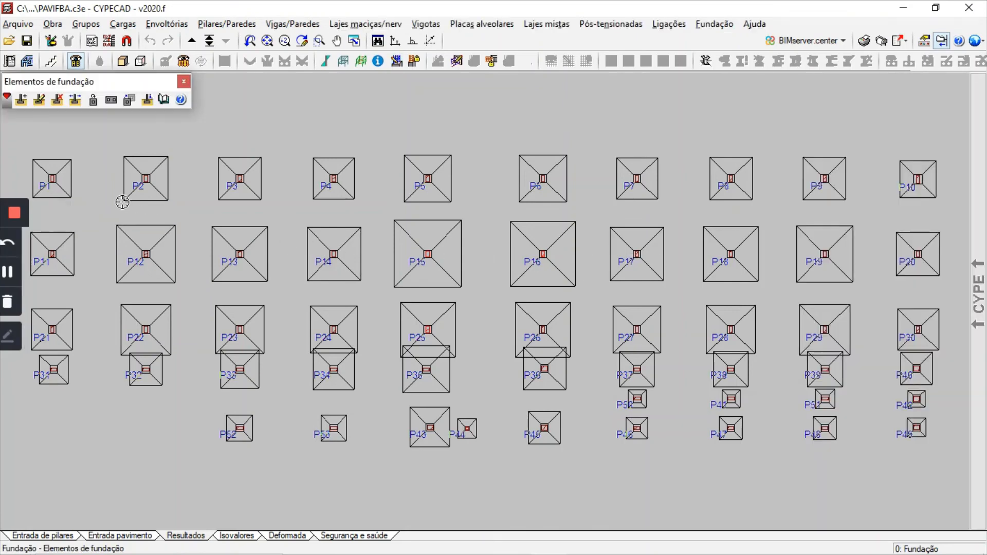
click(39, 100)
click(67, 182)
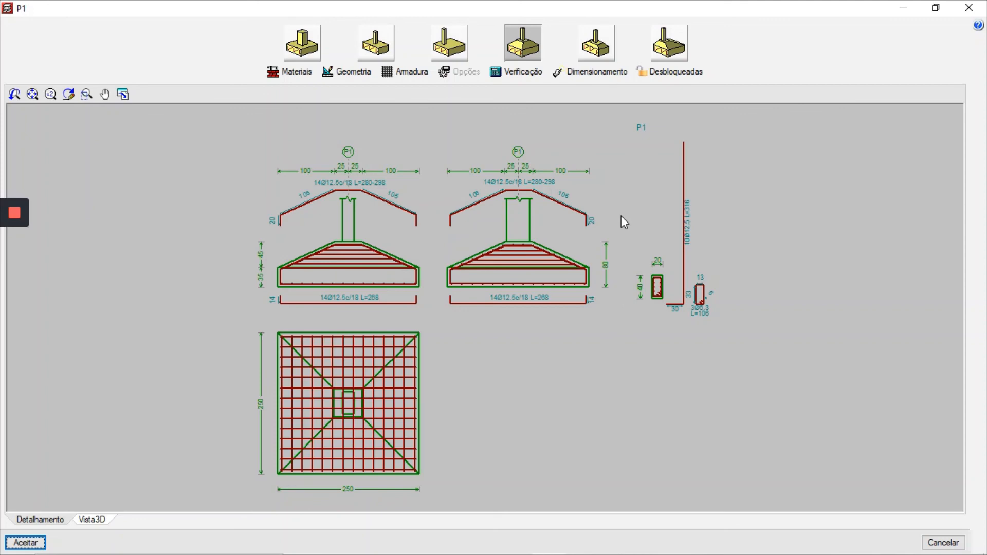
Run the verification of P1's footing and read its report on soil stresses, overturning, bending and shear
click(519, 72)
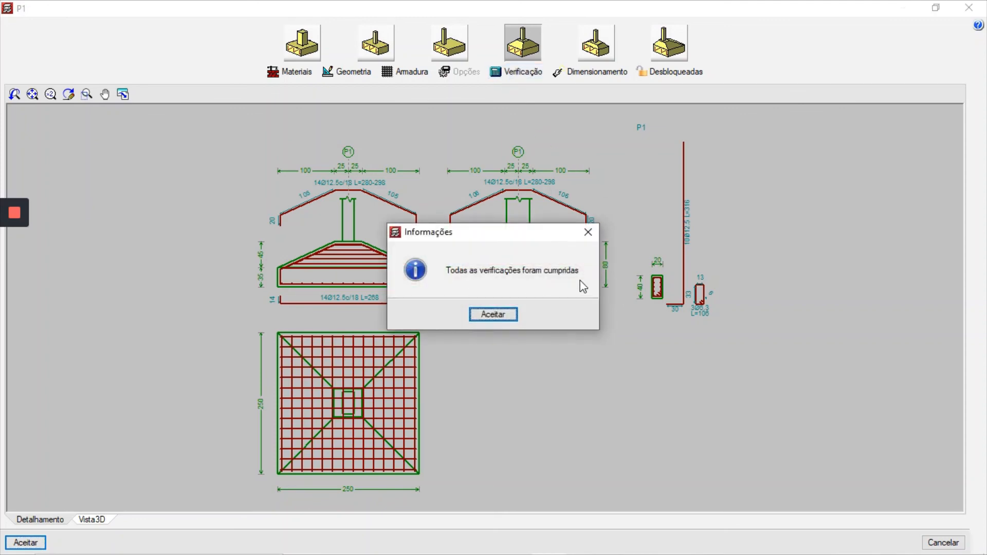
click(493, 315)
click(372, 319)
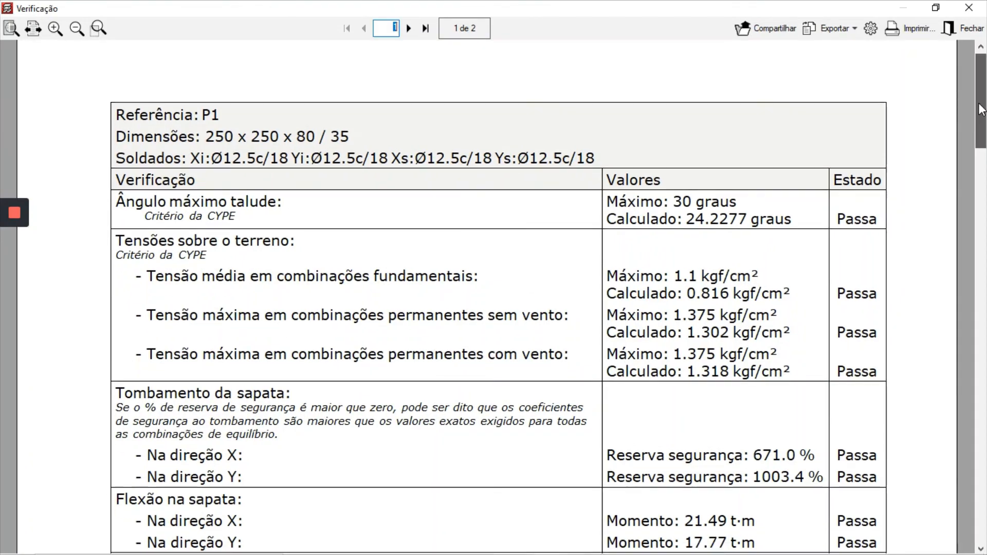
drag(981, 105, 982, 126)
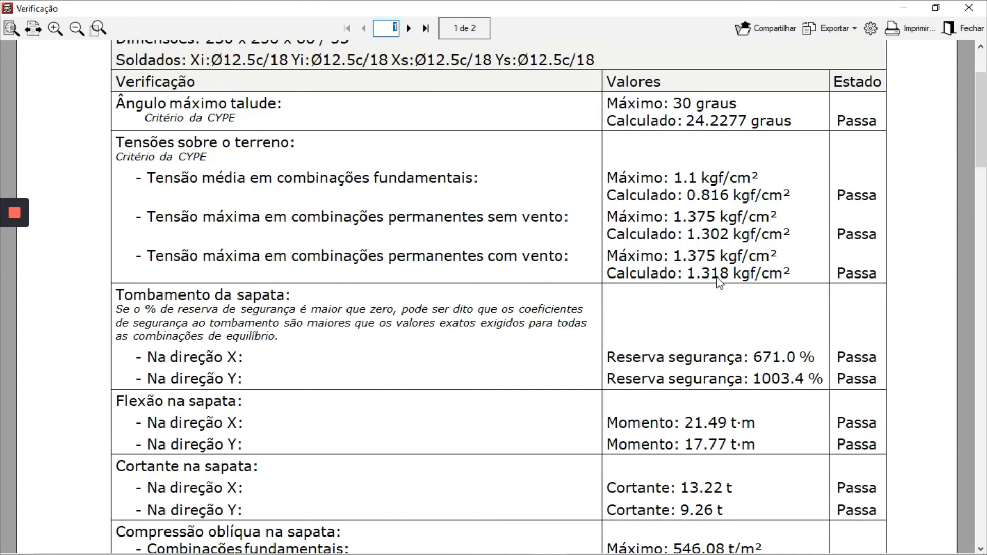
drag(985, 155, 983, 105)
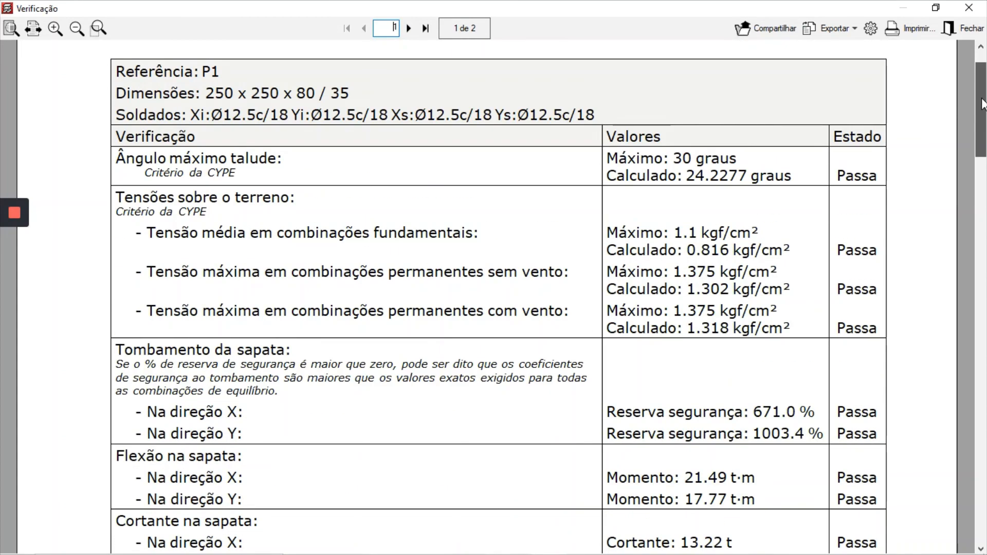
click(971, 29)
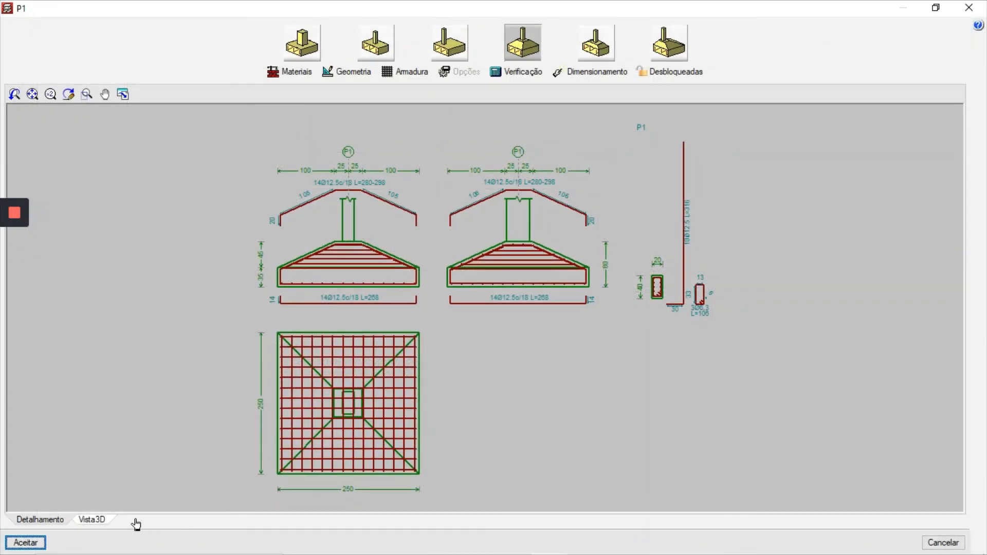
Inspect the reinforcement of P1's footing in the 3D view, and leave the footing editor
click(102, 521)
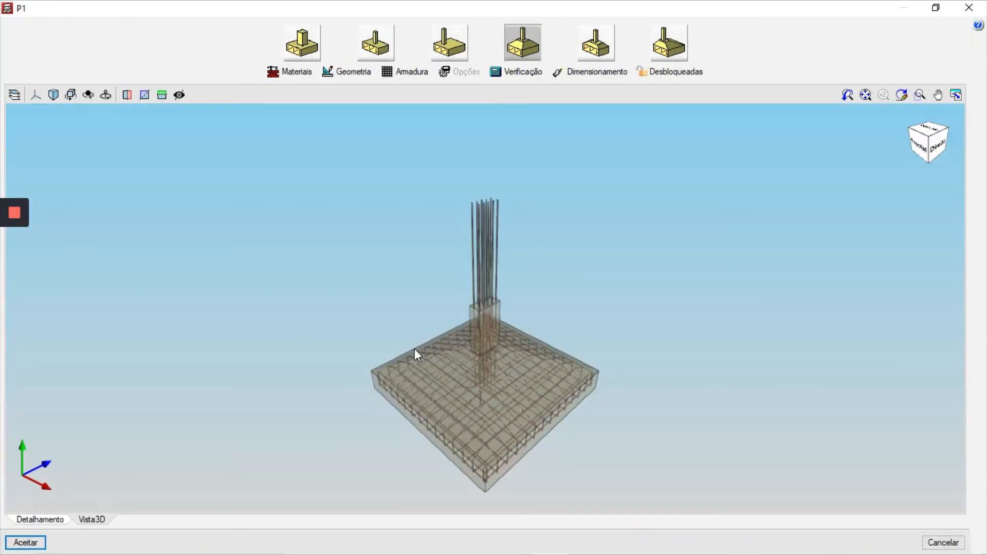
drag(443, 366, 452, 348)
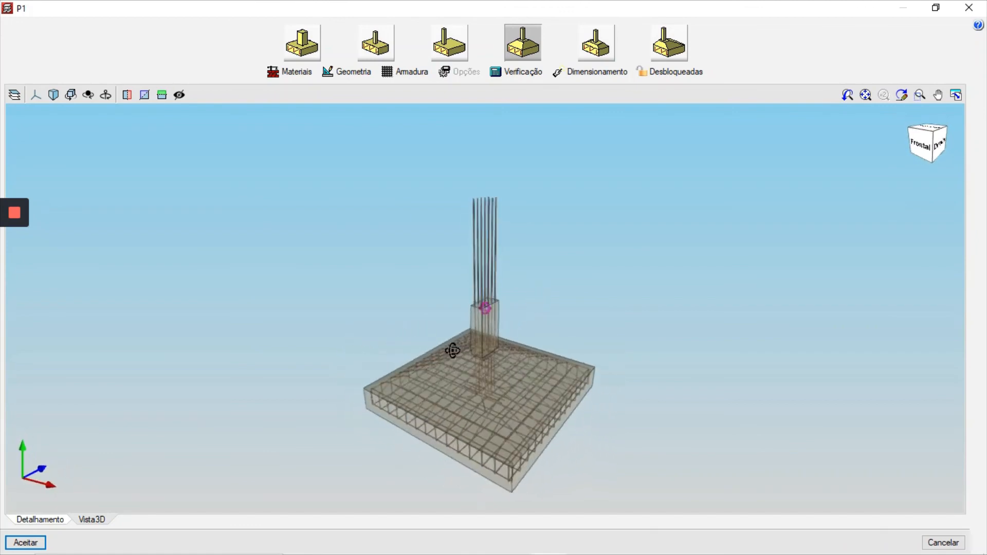
scroll(454, 458, up, 4)
drag(453, 438, 487, 412)
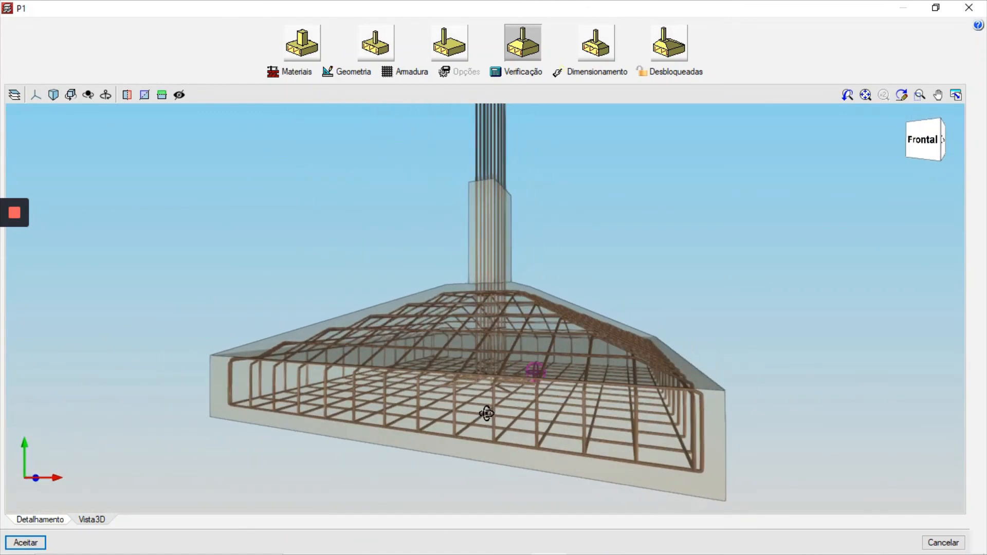
key(Escape)
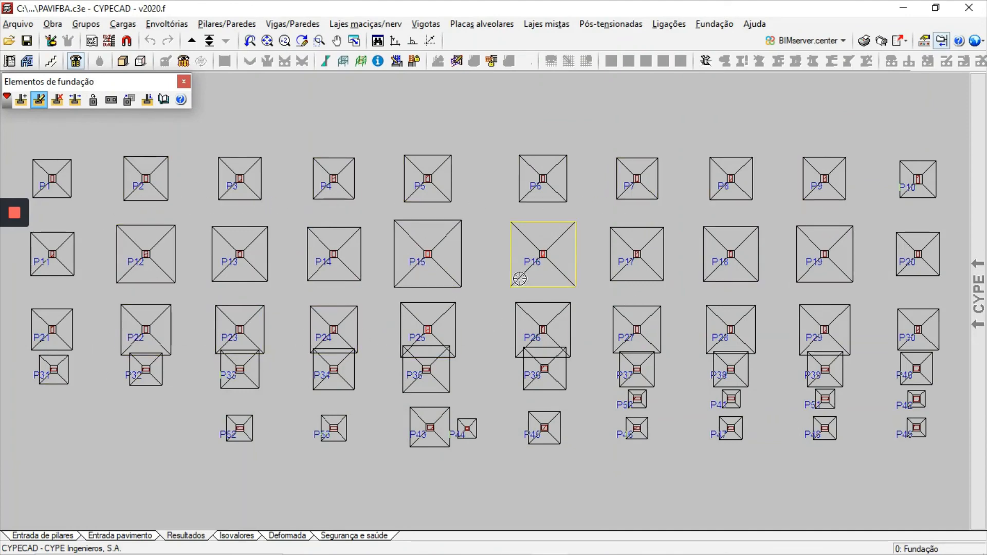
Open the footing under column P15 and check its geometry dimensions without changing them
click(437, 256)
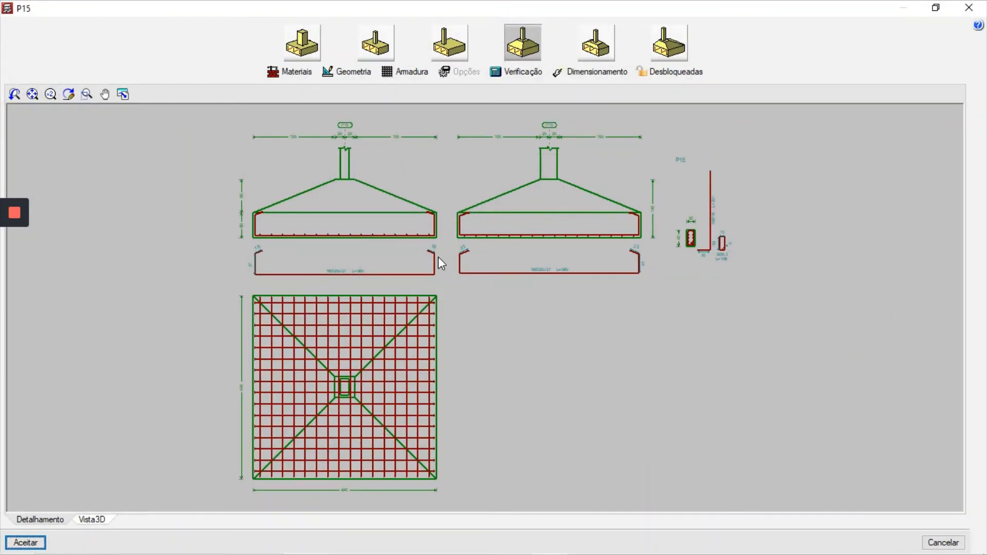
click(353, 73)
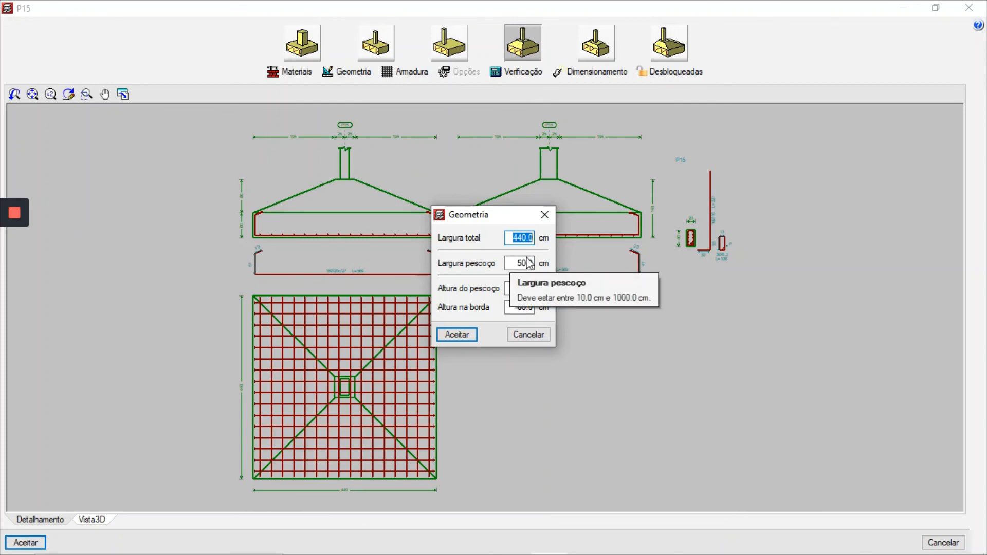
click(532, 339)
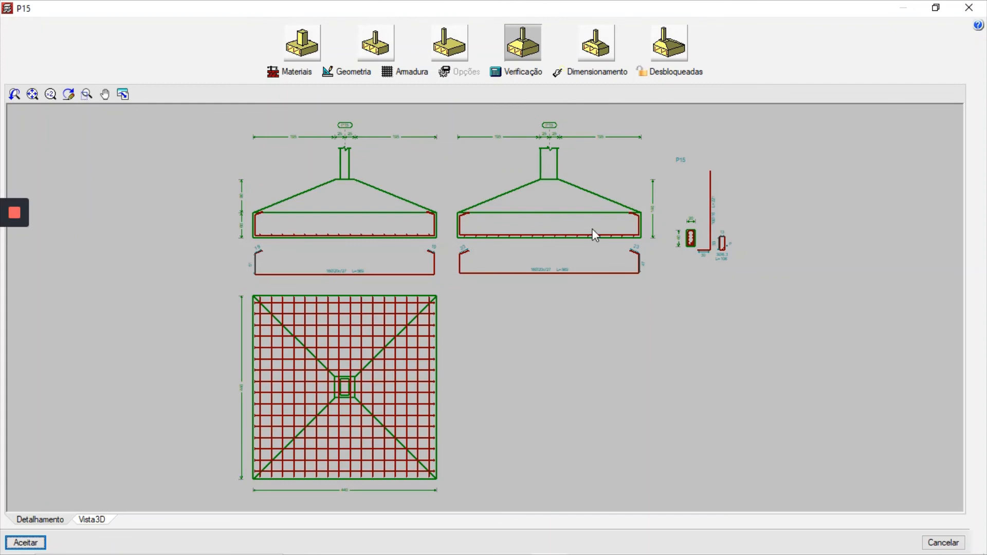
Examine the height, plan dimensions and reinforcement in P15's footing detail drawing, and close the footing editor
scroll(643, 187, up, 3)
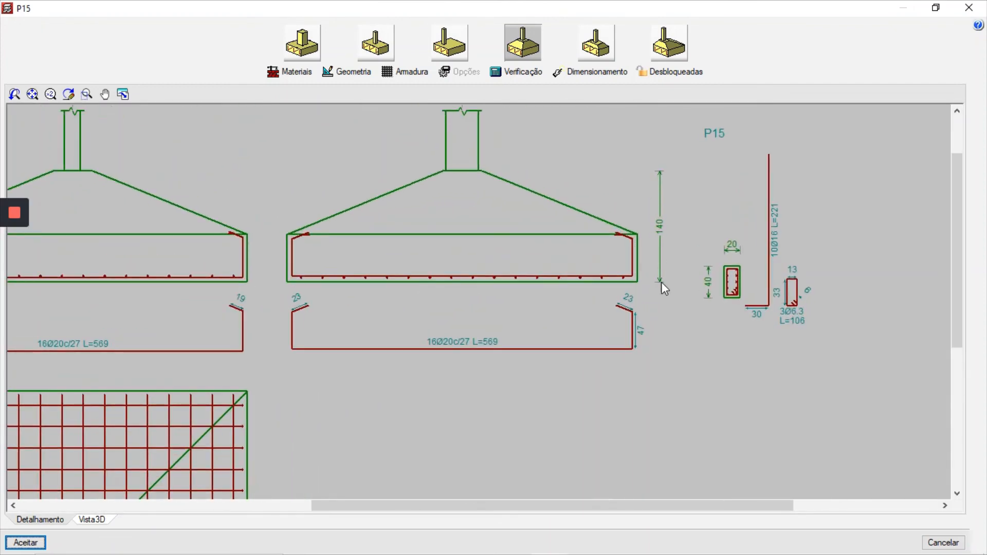
scroll(670, 289, down, 3)
scroll(359, 385, down, 1)
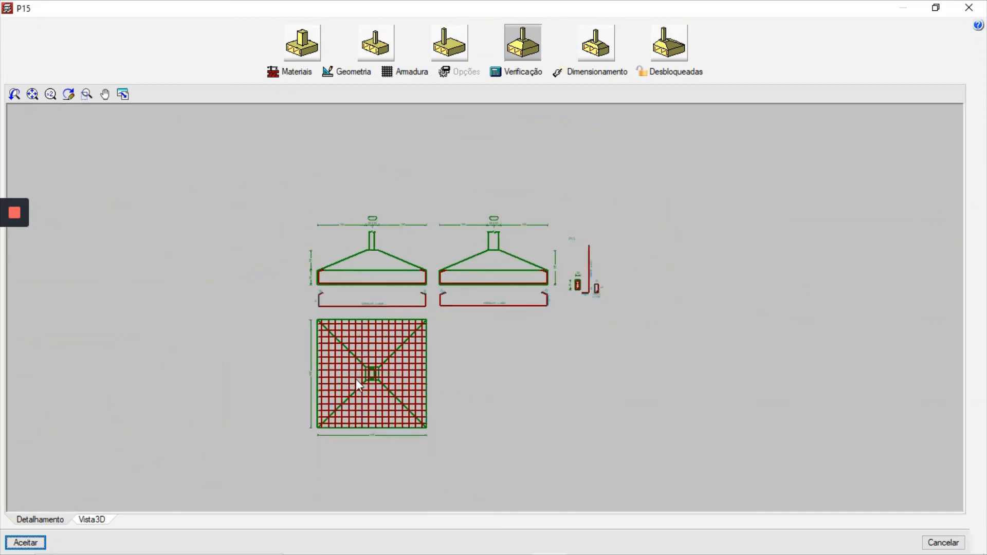
scroll(352, 426, up, 1)
scroll(351, 426, up, 3)
scroll(425, 443, down, 3)
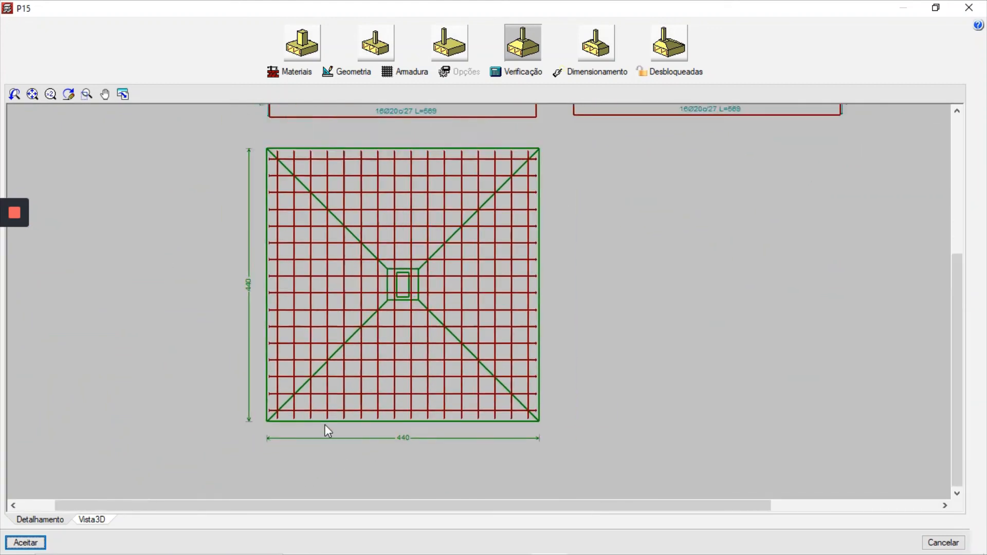
scroll(311, 396, down, 1)
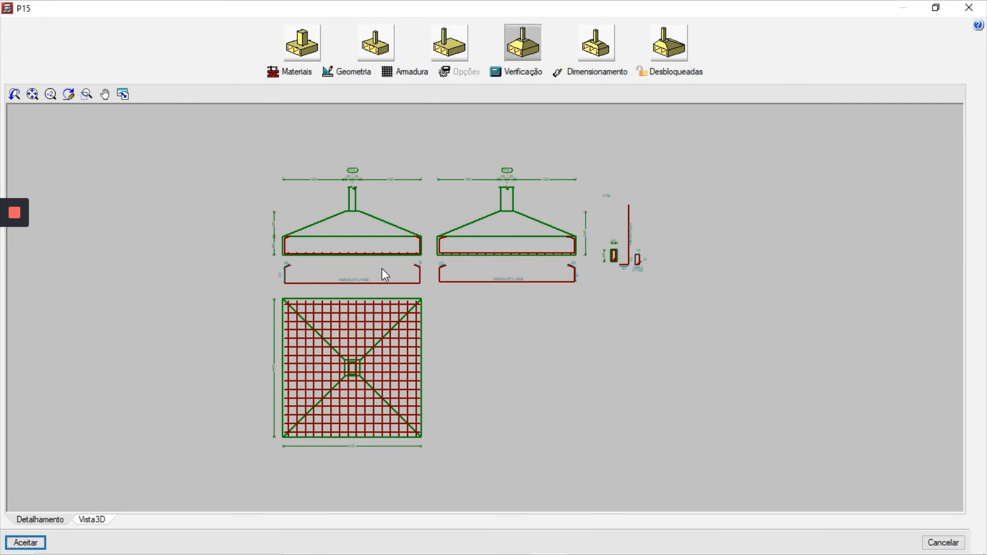
key(Return)
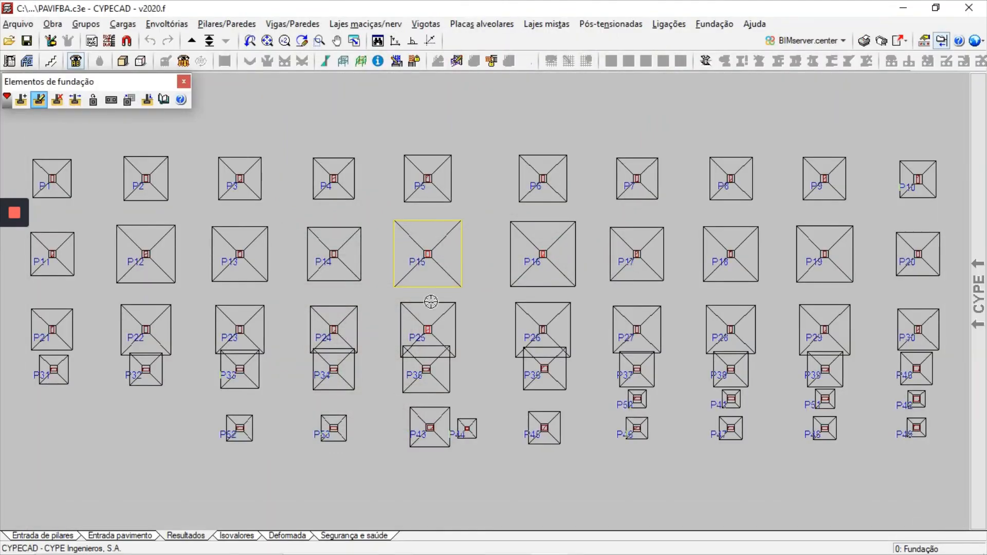